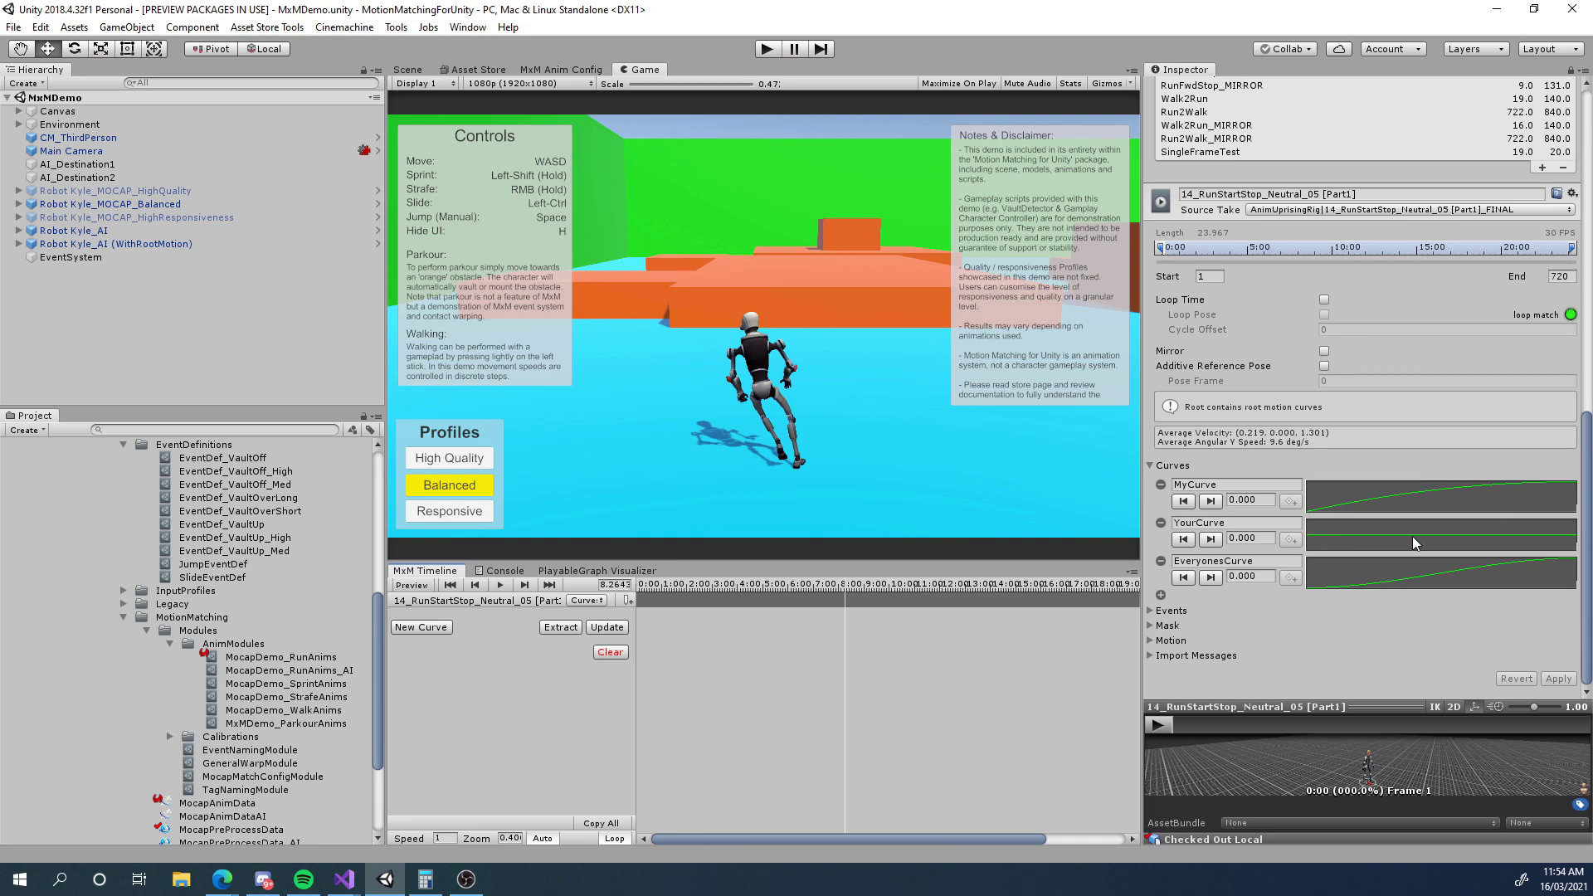
Select the MyCurve name text and briefly preview MyCurve in the curve editor
{"action": "left_click", "coordinate": [1236, 485]}
{"action": "scroll", "coordinate": [1332, 516], "scroll_direction": "up", "scroll_amount": 5}
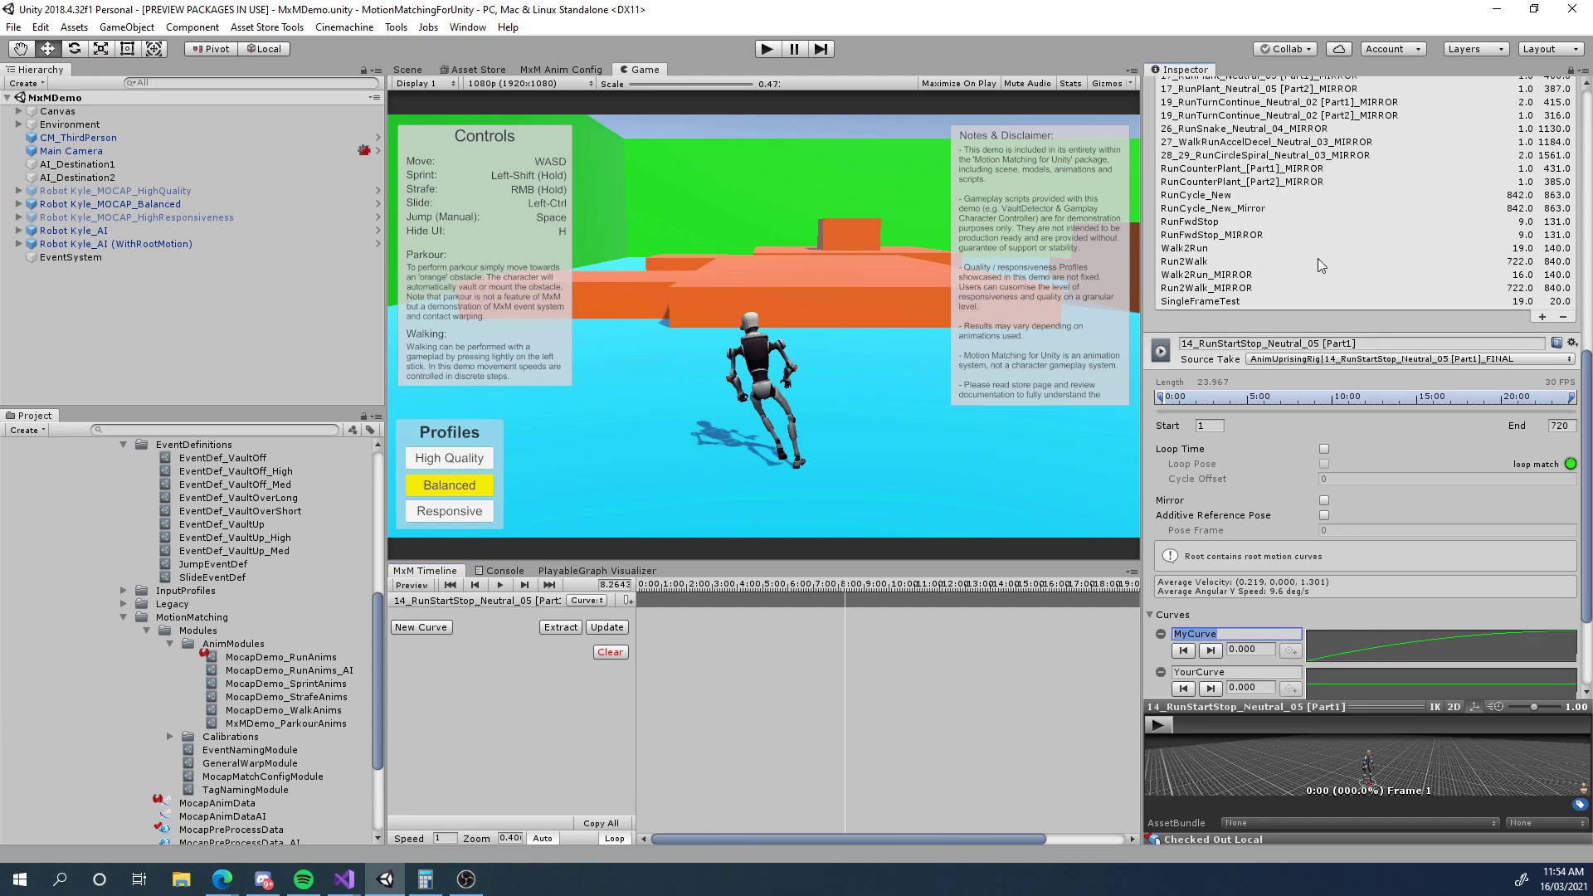
{"action": "scroll", "coordinate": [1322, 270], "scroll_direction": "down", "scroll_amount": 5}
{"action": "left_click_drag", "start_coordinate": [1243, 483], "coordinate": [1178, 487]}
{"action": "left_click", "coordinate": [1430, 511]}
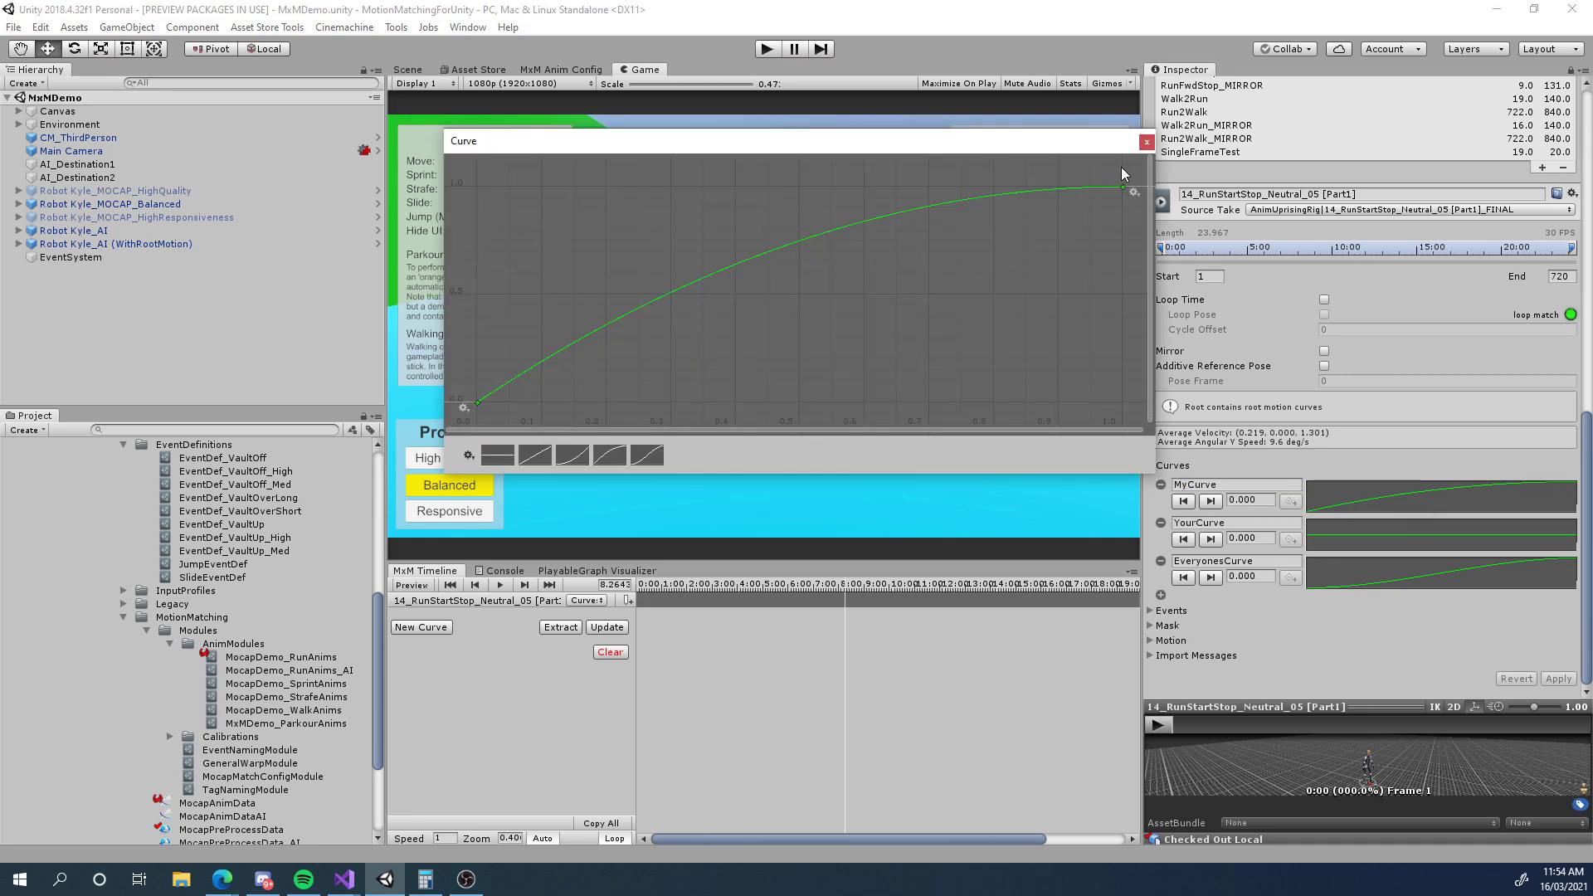
{"action": "left_click", "coordinate": [1145, 142]}
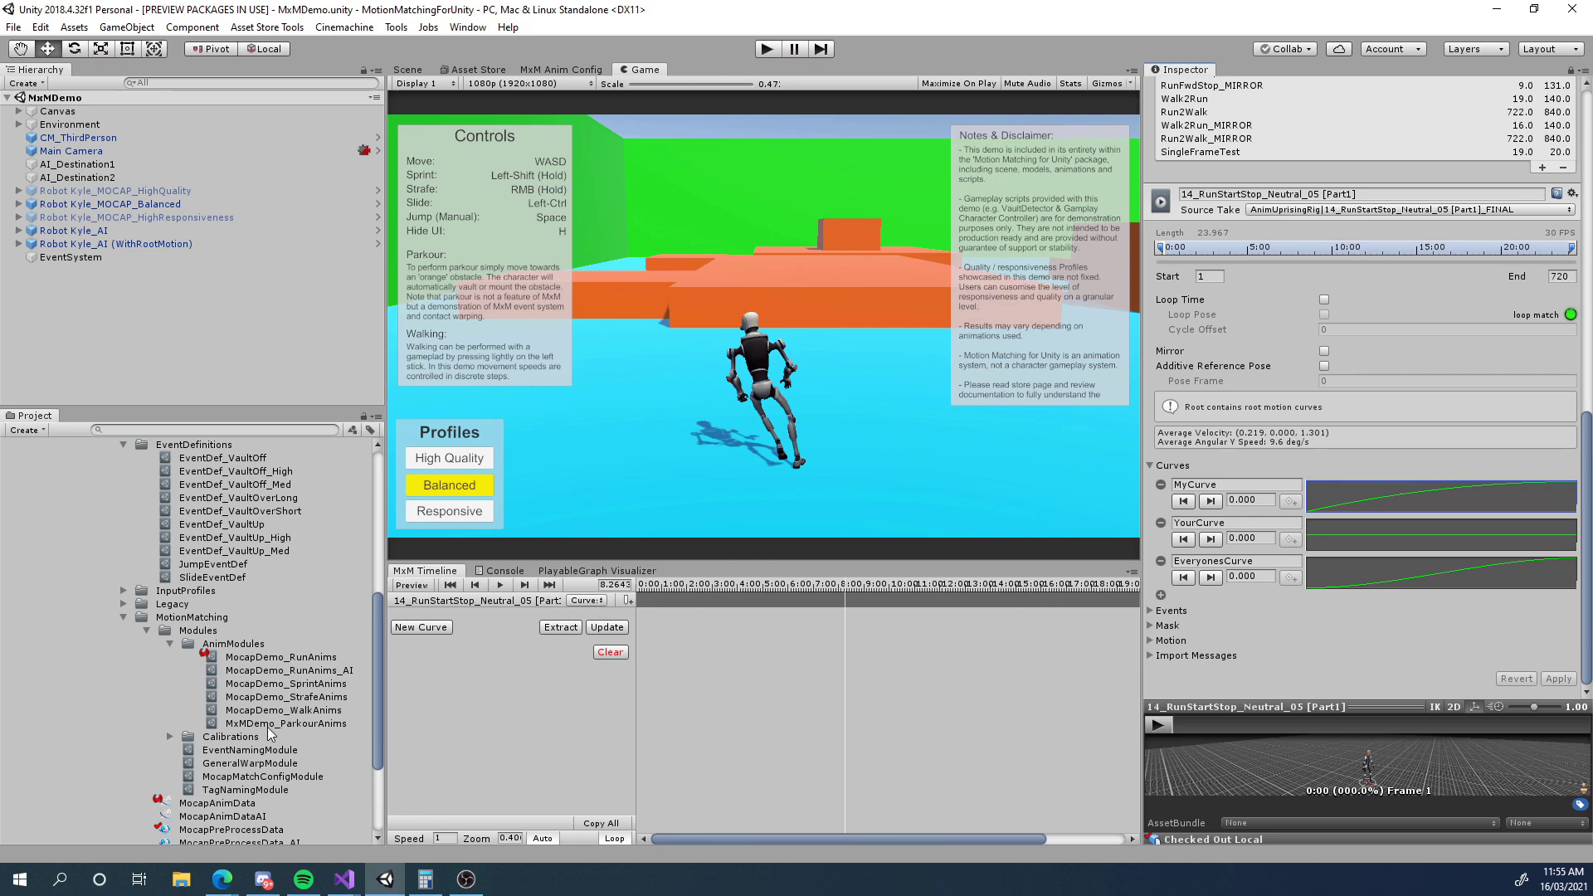
Open 14_RunStartStop_Neutral_05 [Part1] from MocapDemo_RunAnims' Run composite and show Curve tracks
{"action": "left_click", "coordinate": [263, 656]}
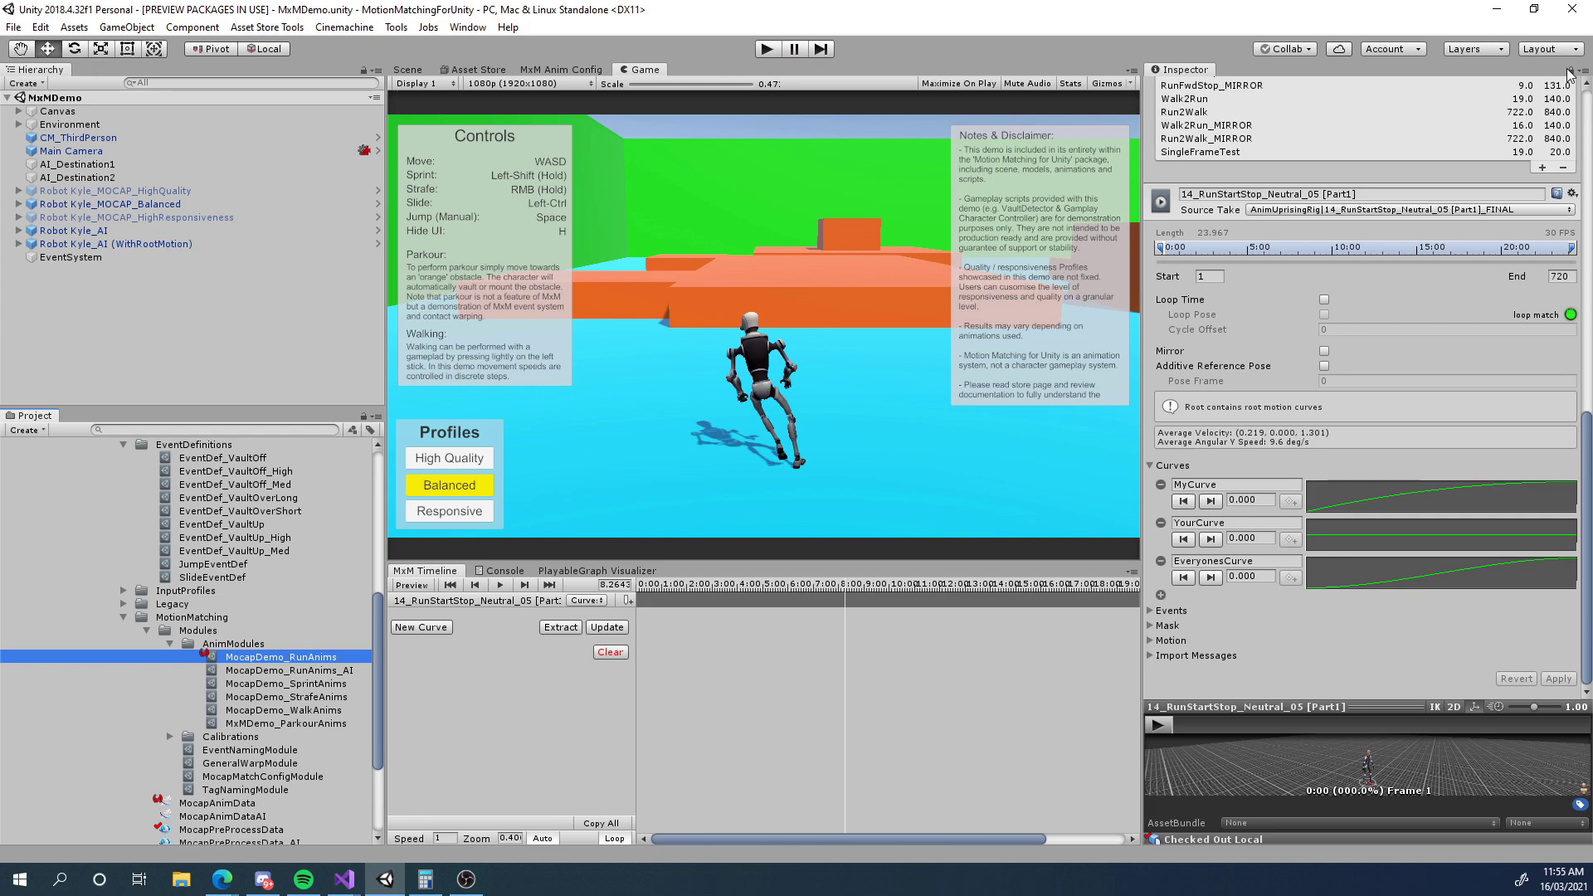
{"action": "left_click", "coordinate": [1352, 194]}
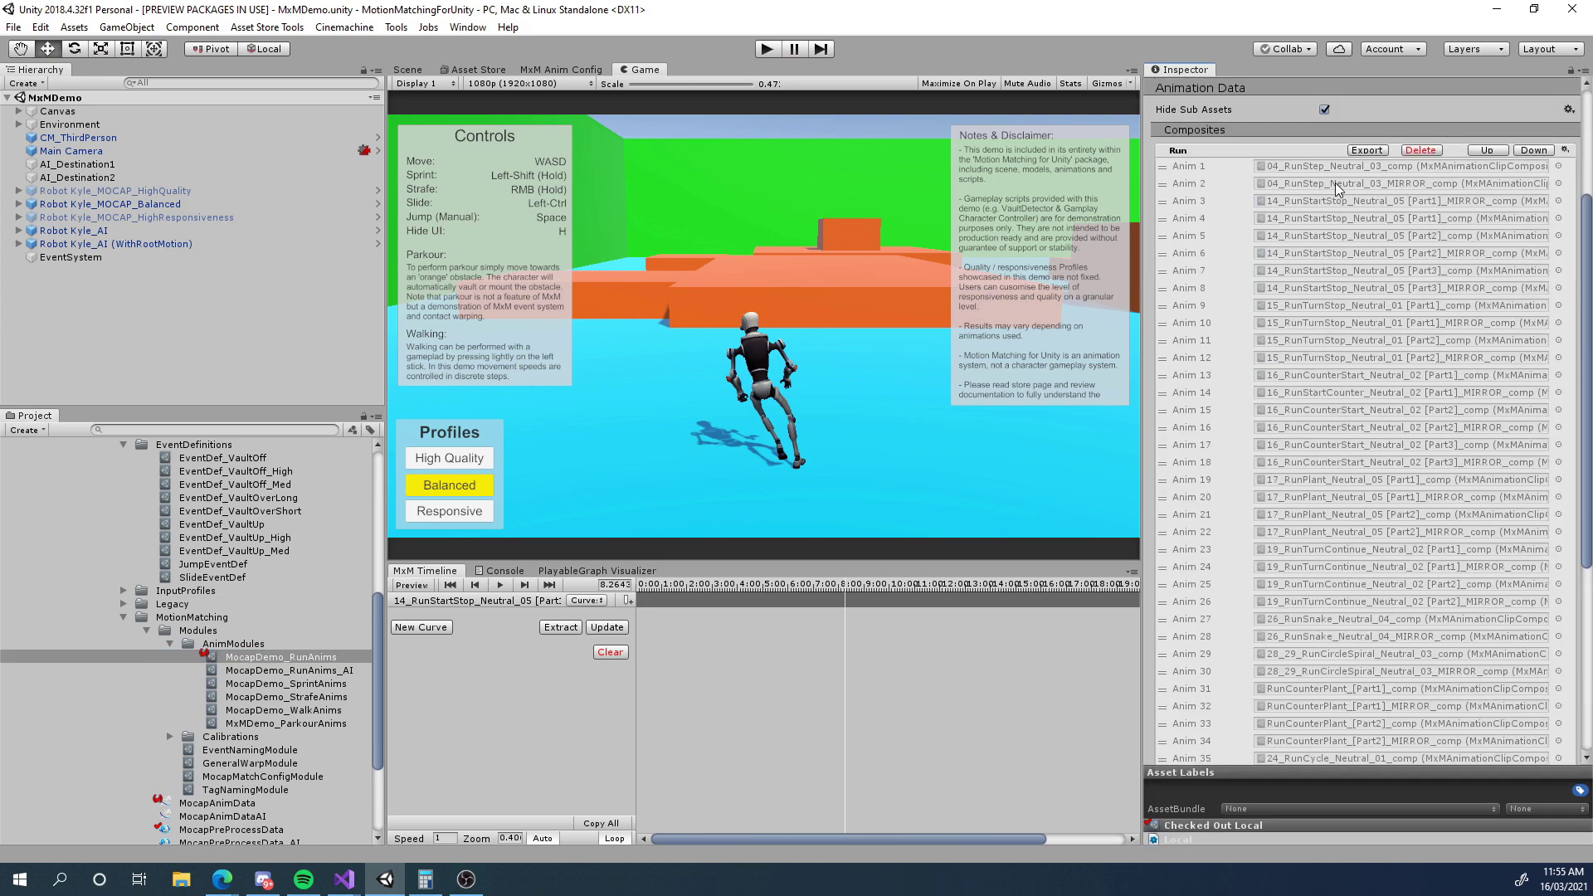
{"action": "double_click", "coordinate": [1386, 221]}
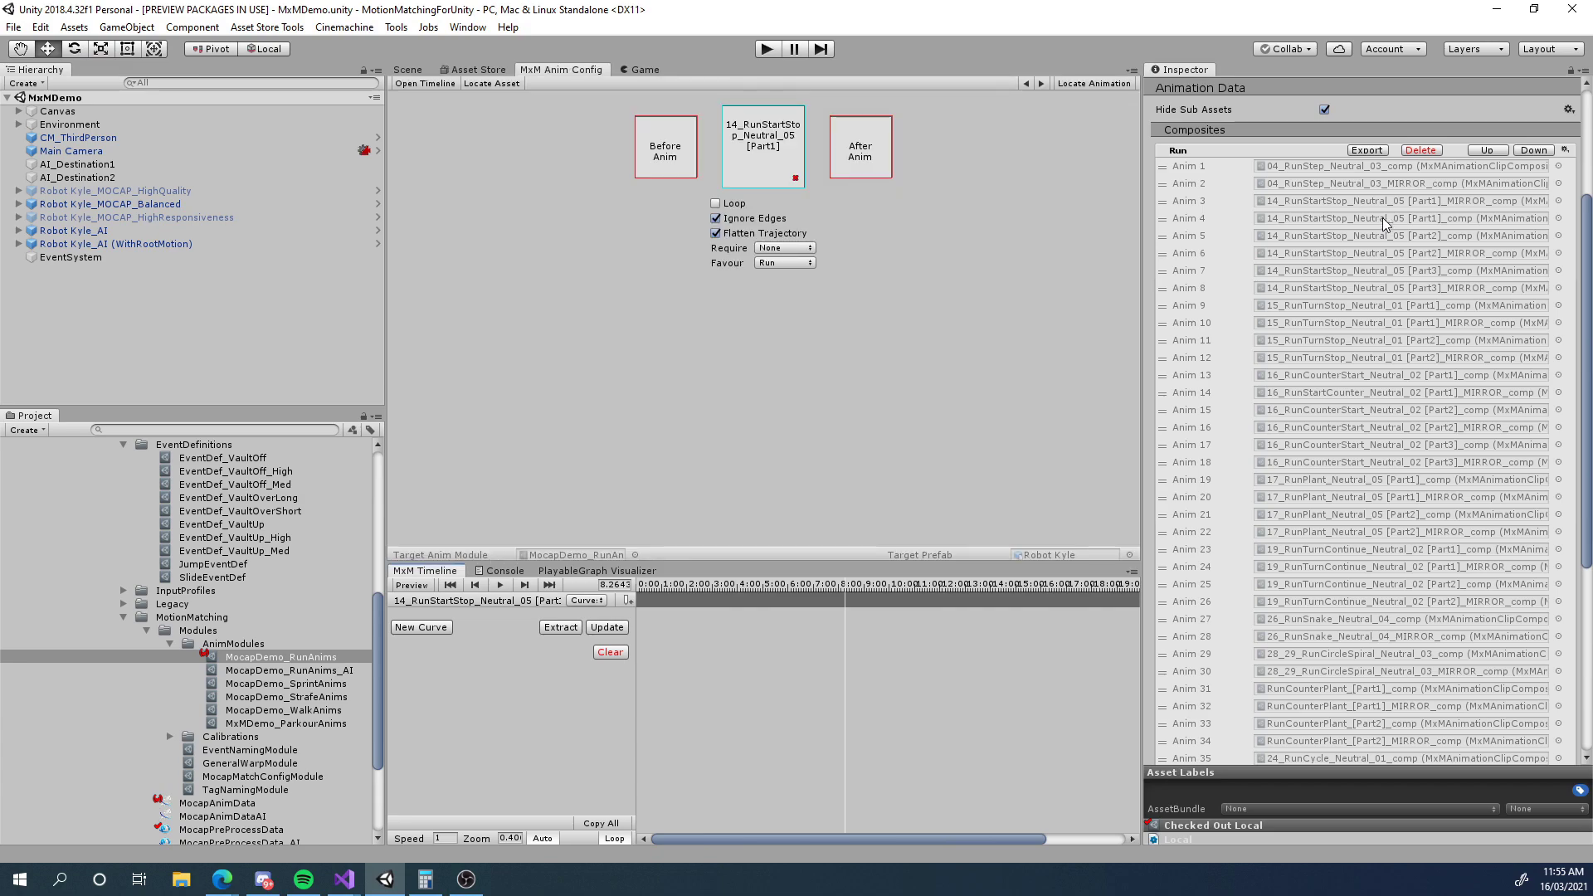
{"action": "left_click", "coordinate": [586, 600]}
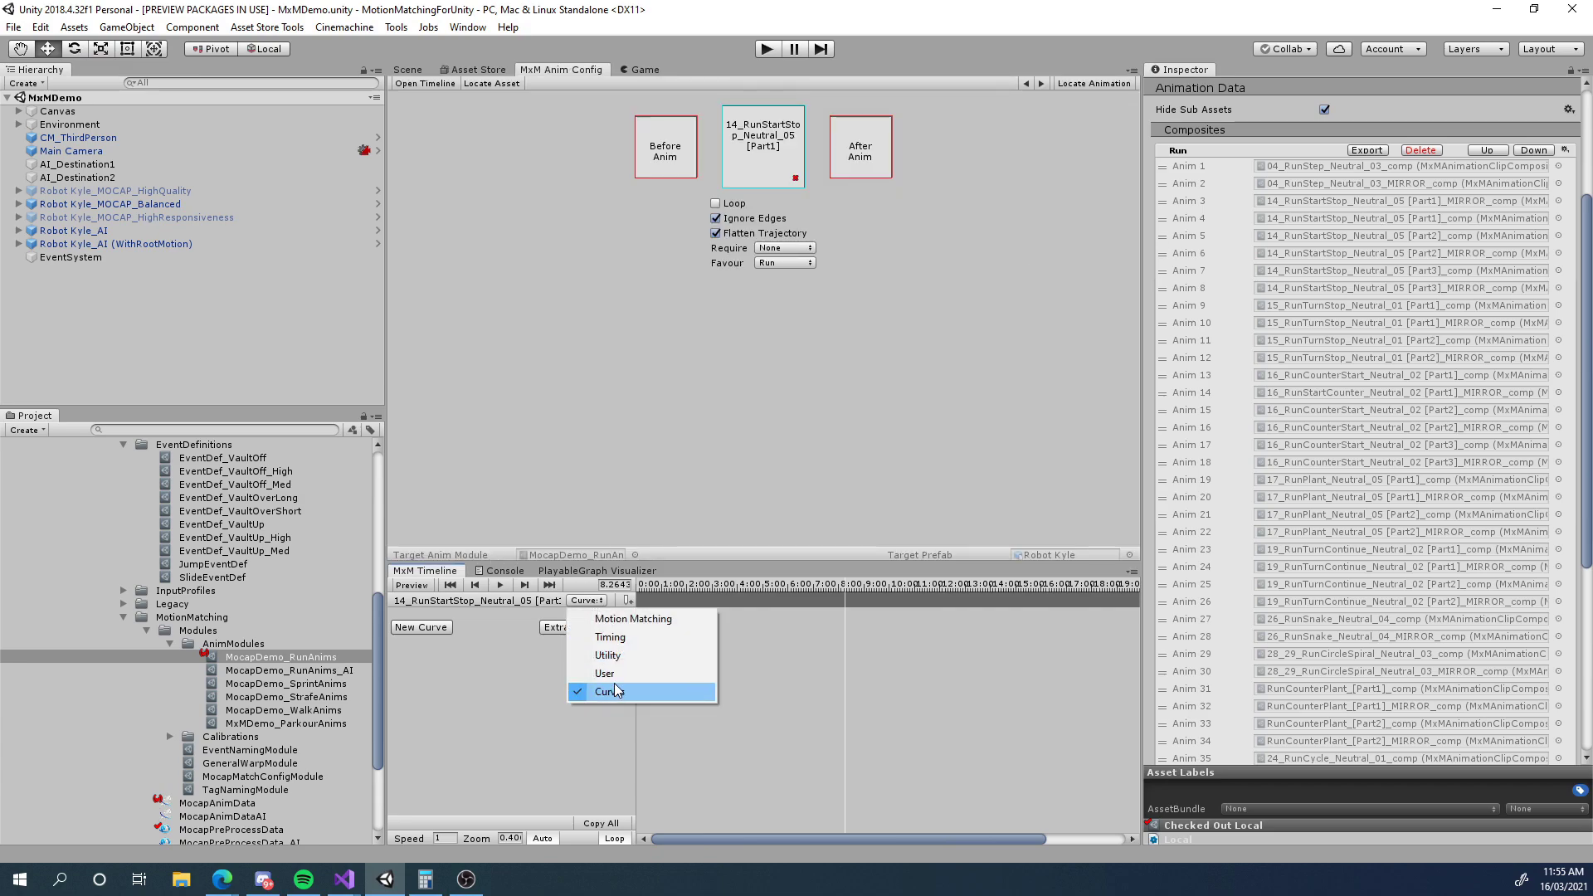
{"action": "left_click", "coordinate": [608, 620]}
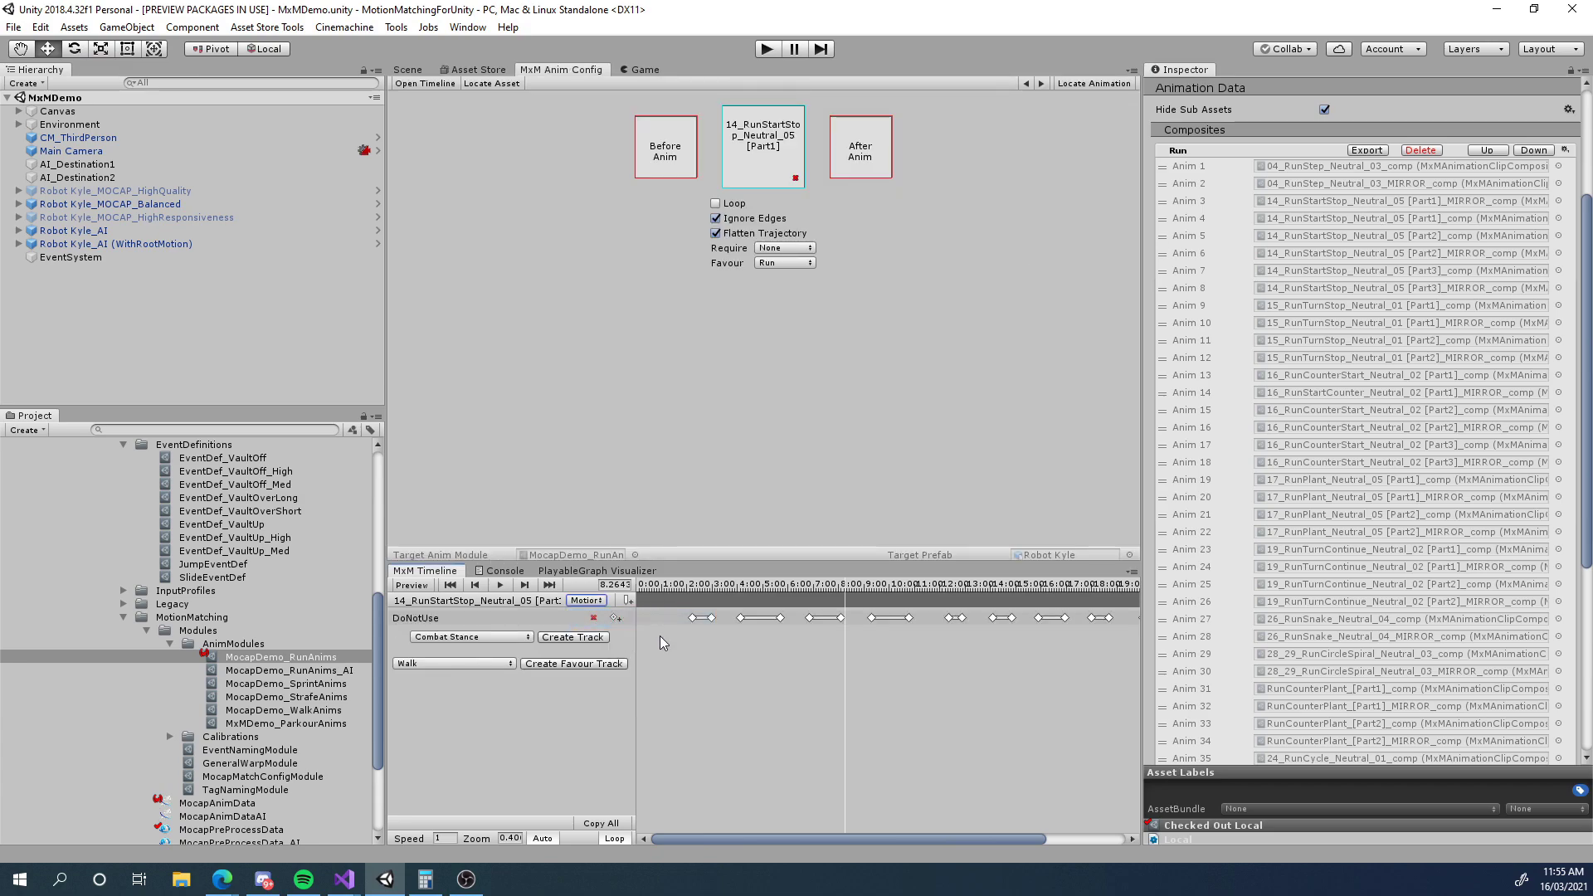
{"action": "left_click", "coordinate": [604, 601]}
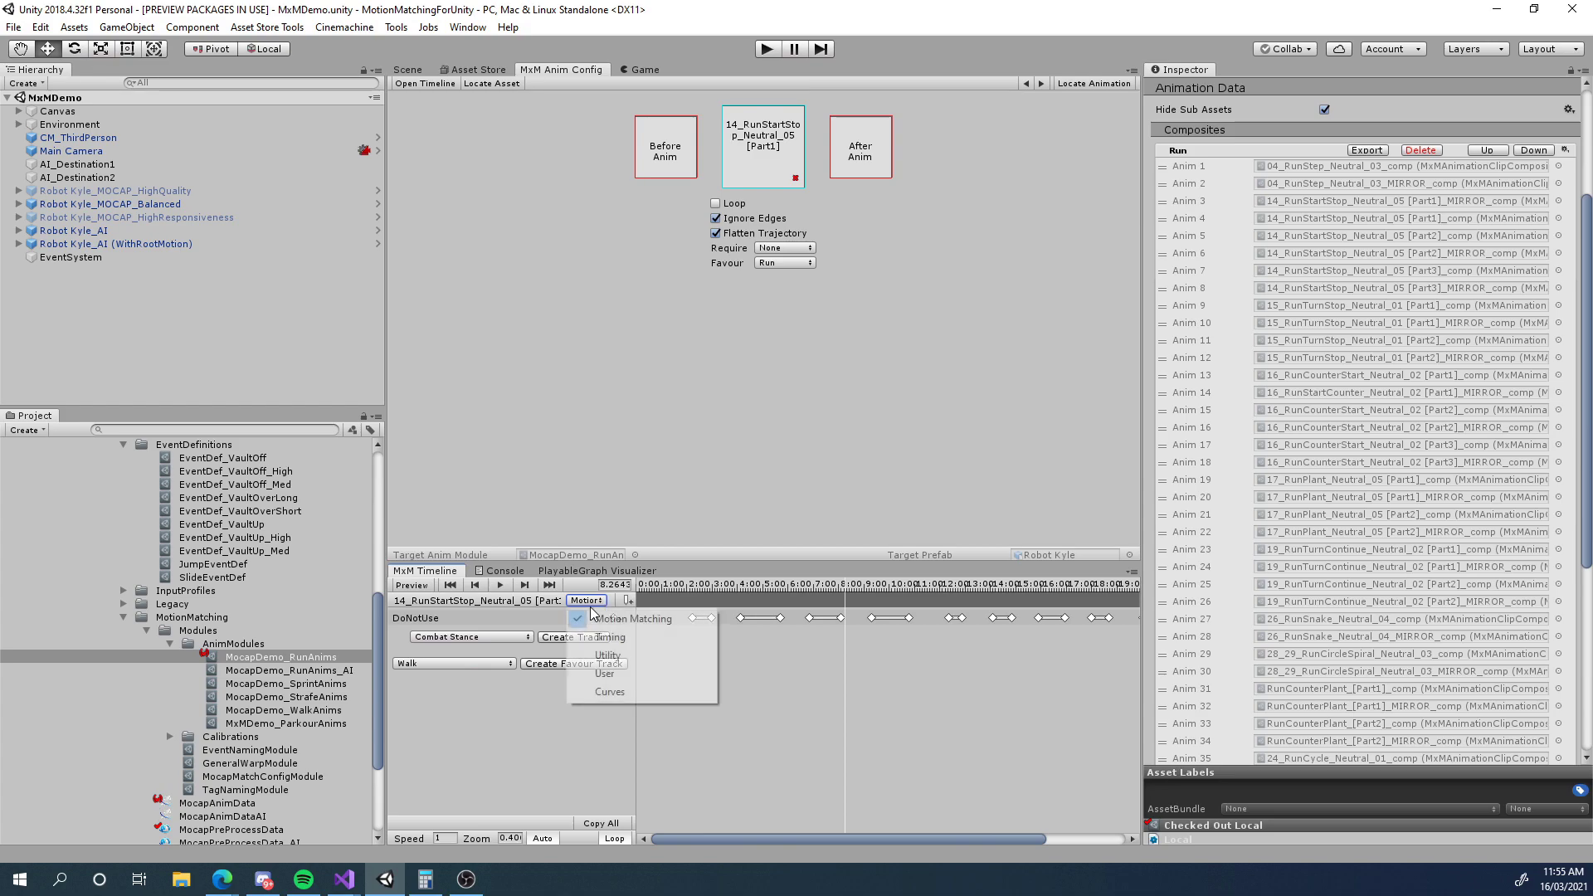
{"action": "left_click", "coordinate": [625, 693]}
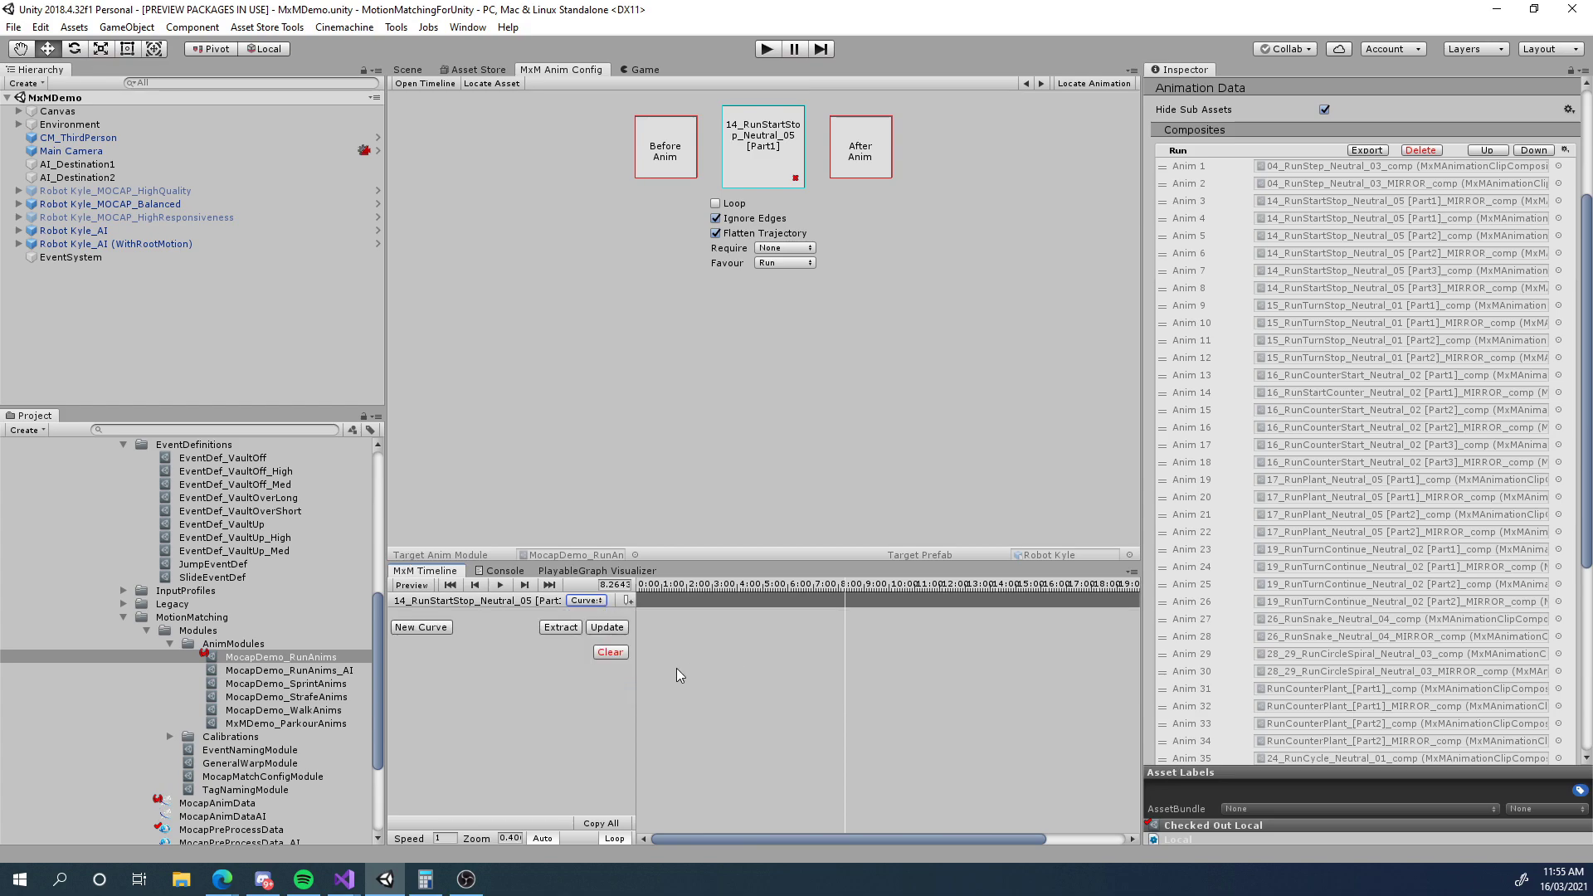
Add a new curve named MyCurve and raise a first key to about 0.0188
{"action": "left_click", "coordinate": [421, 627]}
{"action": "left_click", "coordinate": [475, 621]}
{"action": "type", "text": "MyCurve"}
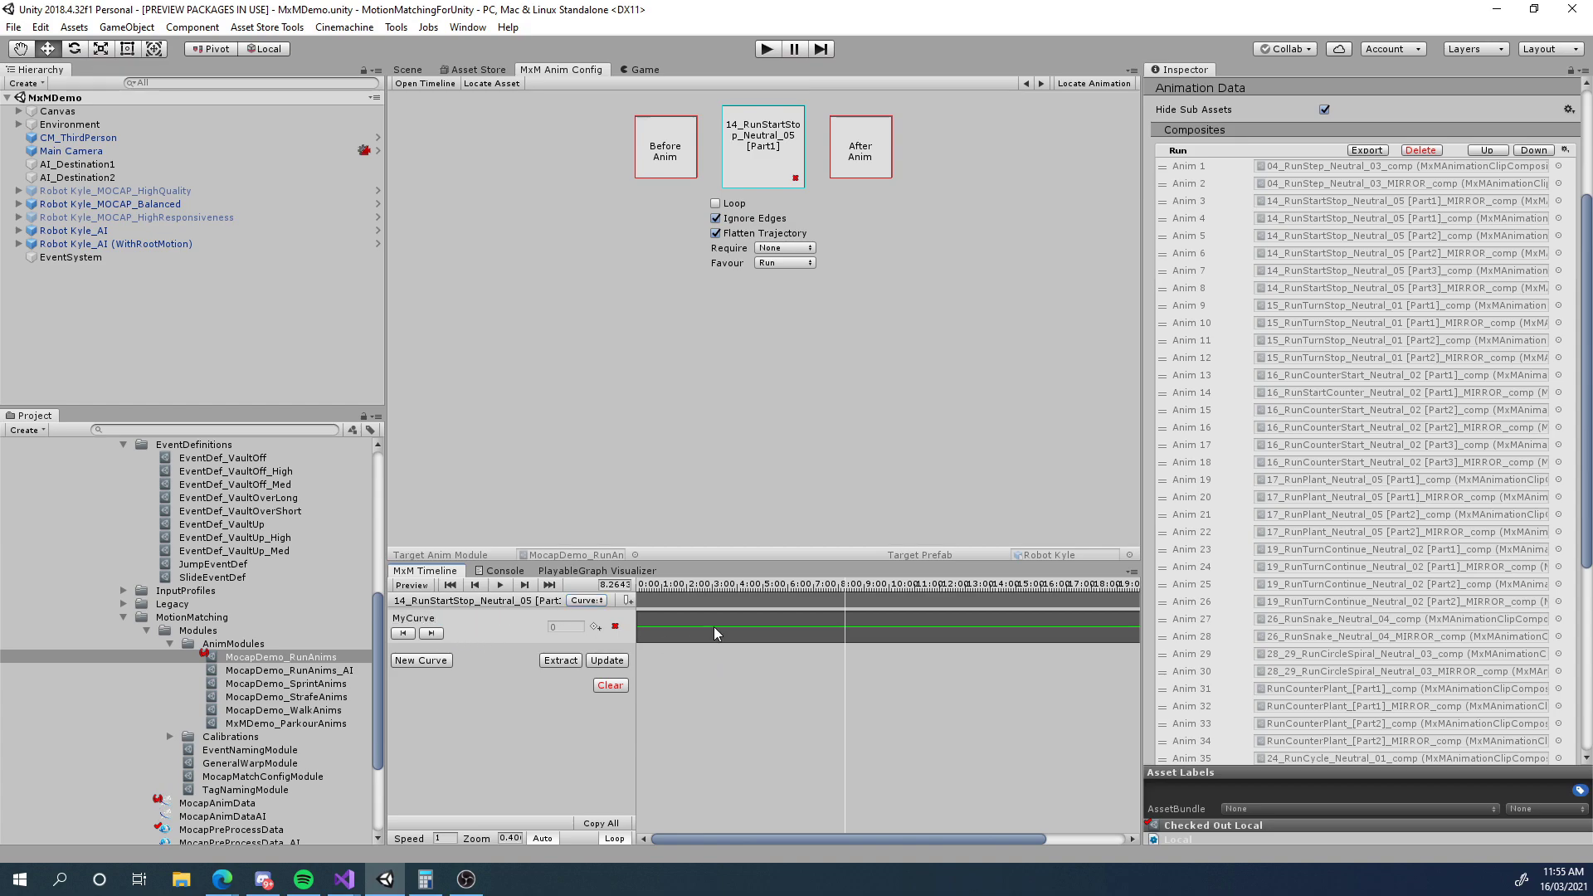
{"action": "left_click_drag", "start_coordinate": [746, 589], "coordinate": [892, 589]}
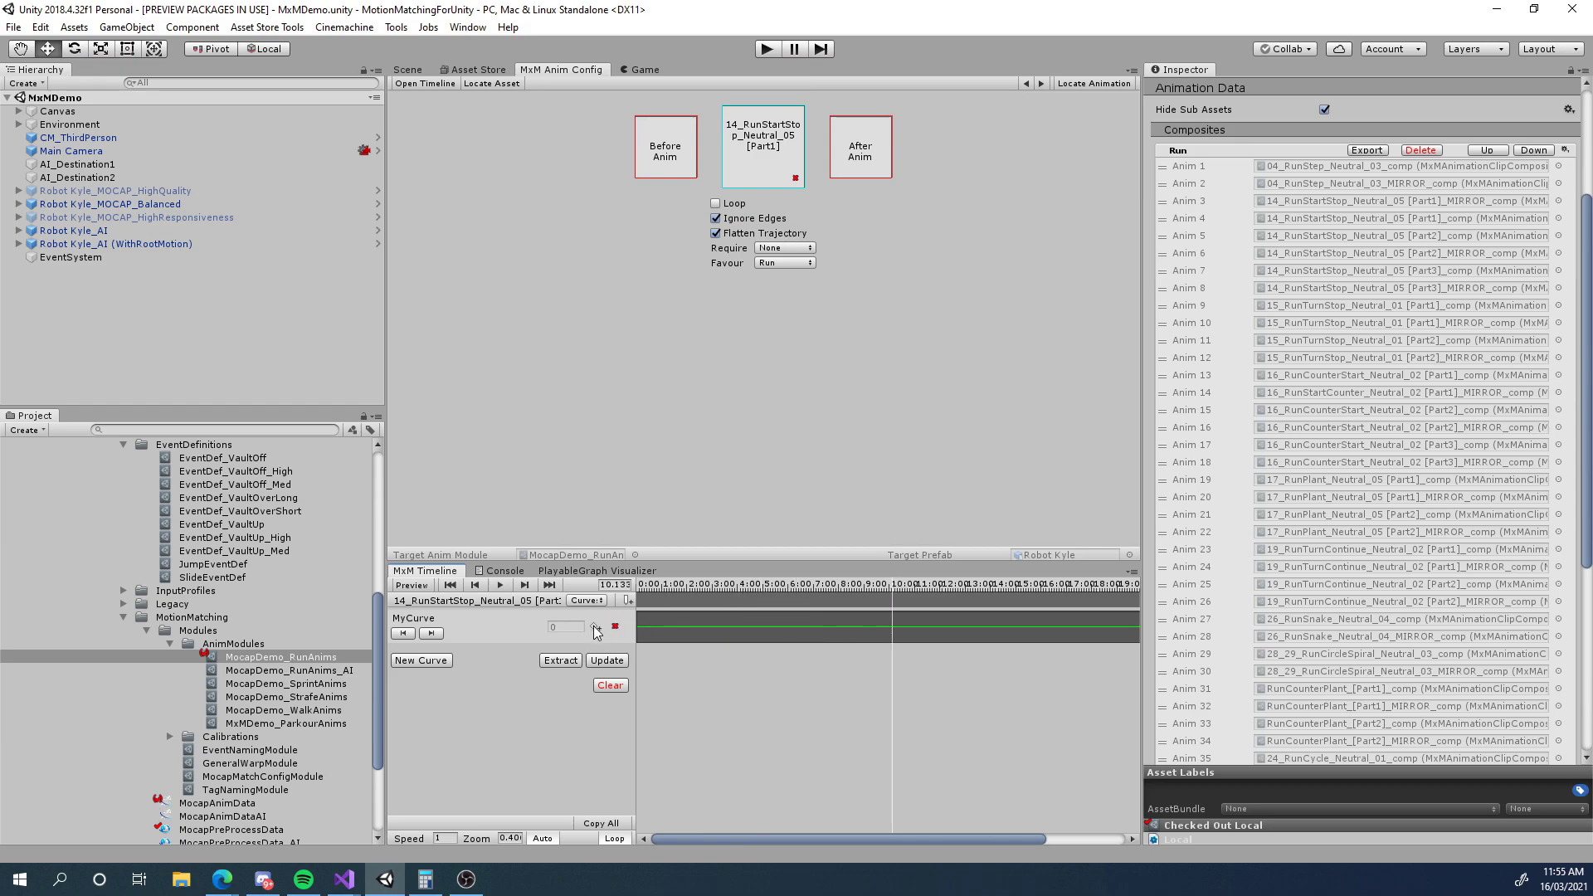
{"action": "left_click", "coordinate": [758, 638]}
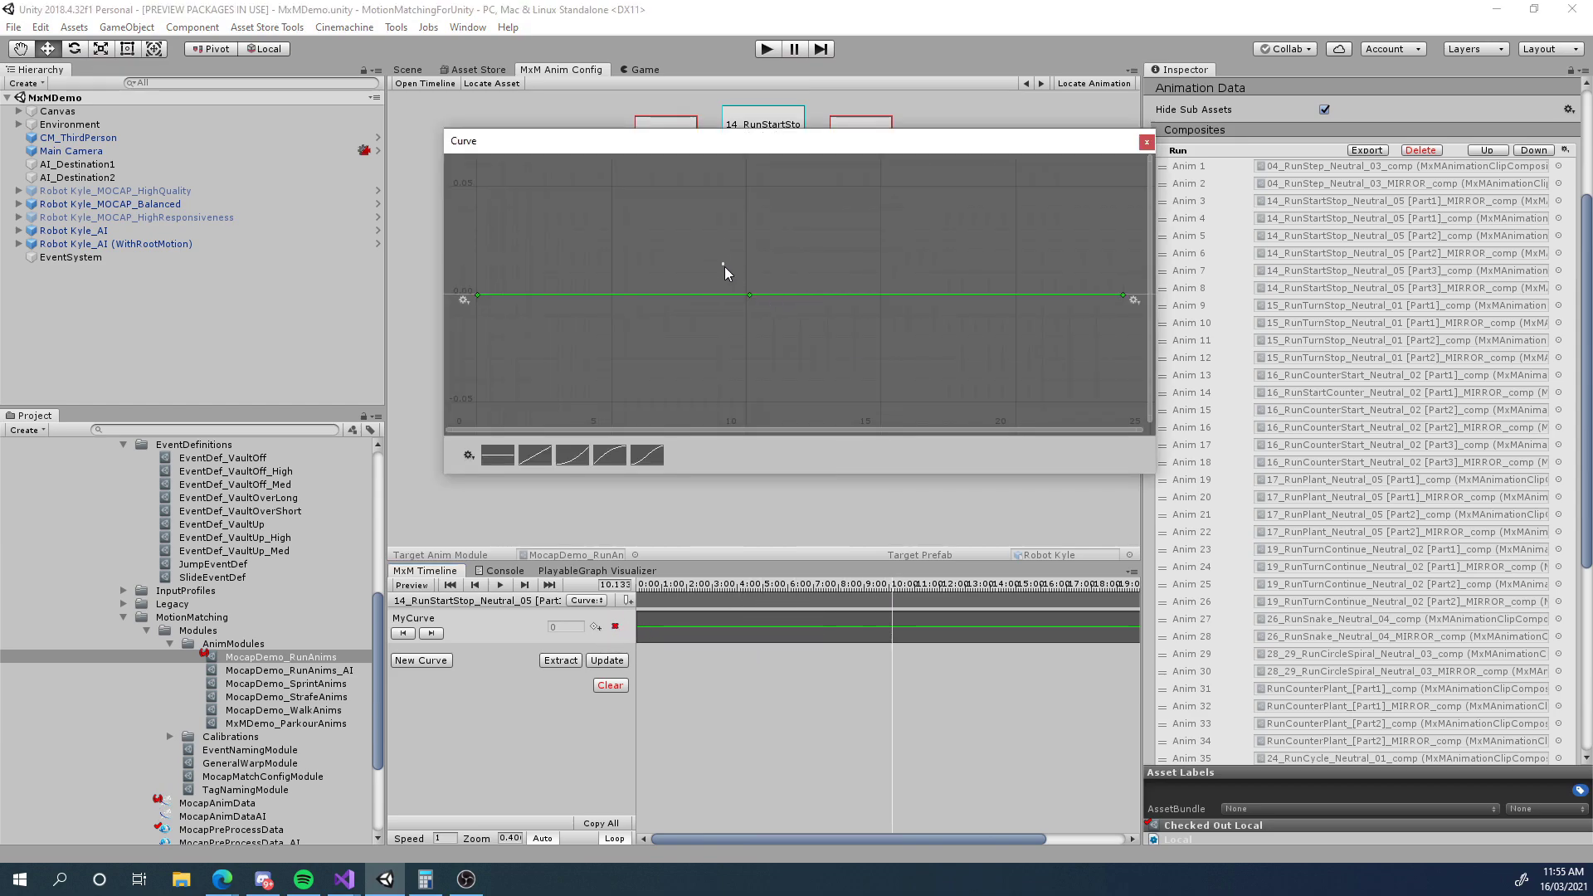
{"action": "double_click", "coordinate": [751, 293]}
{"action": "left_click_drag", "start_coordinate": [750, 293], "coordinate": [950, 245]}
{"action": "left_click", "coordinate": [728, 608]}
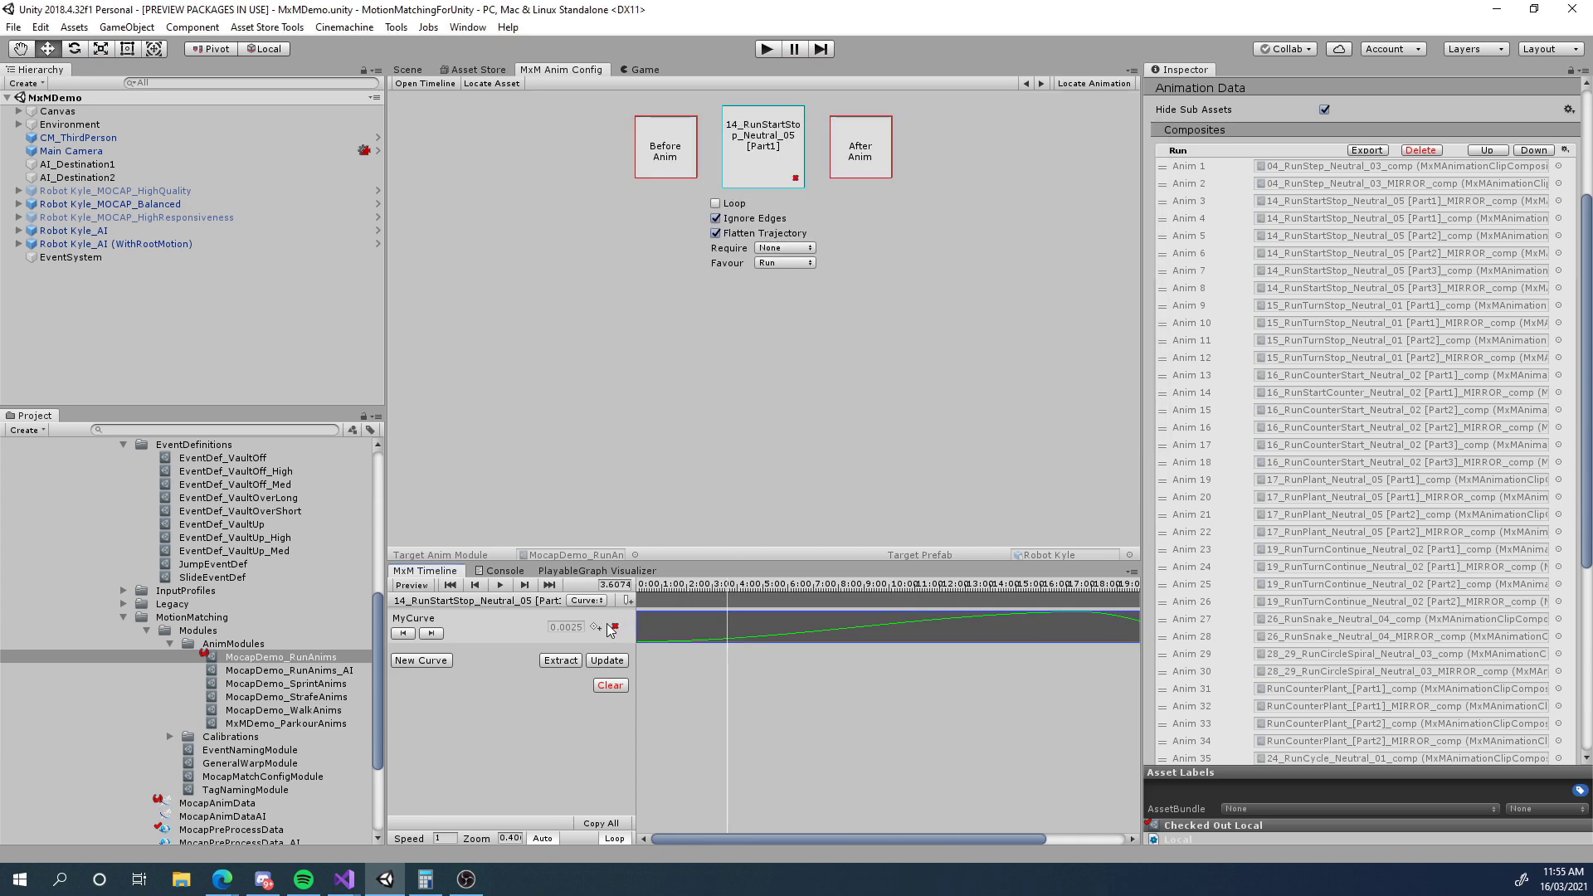
Raise a left MyCurve key to about 0.0222, confirm its exact value, and add another key
{"action": "left_click", "coordinate": [810, 591]}
{"action": "left_click", "coordinate": [655, 628]}
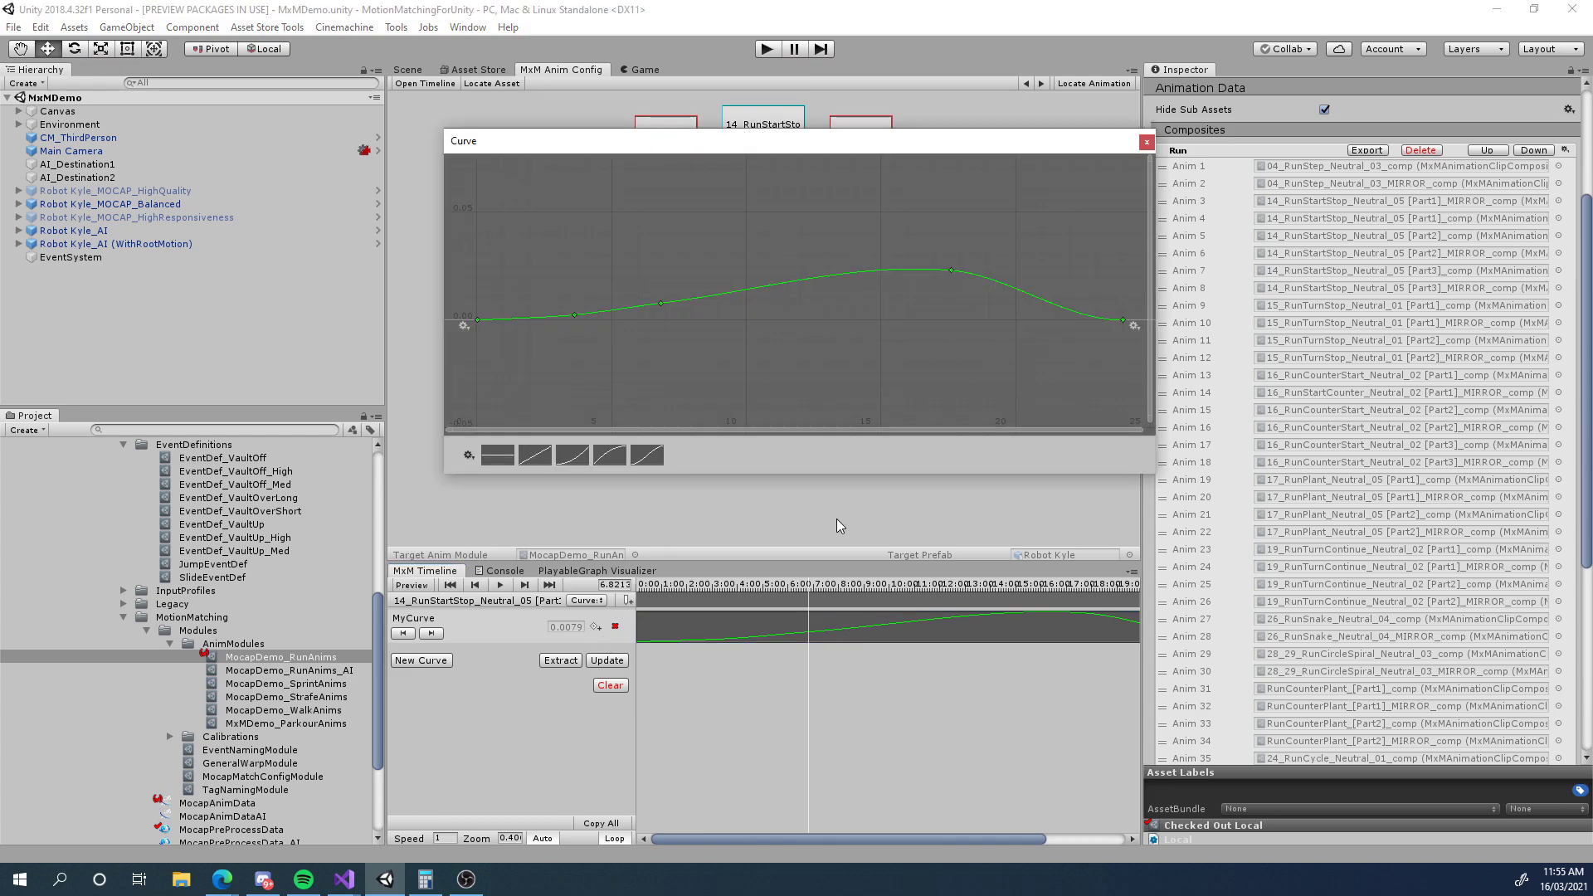
{"action": "left_click_drag", "start_coordinate": [632, 251], "coordinate": [1016, 378]}
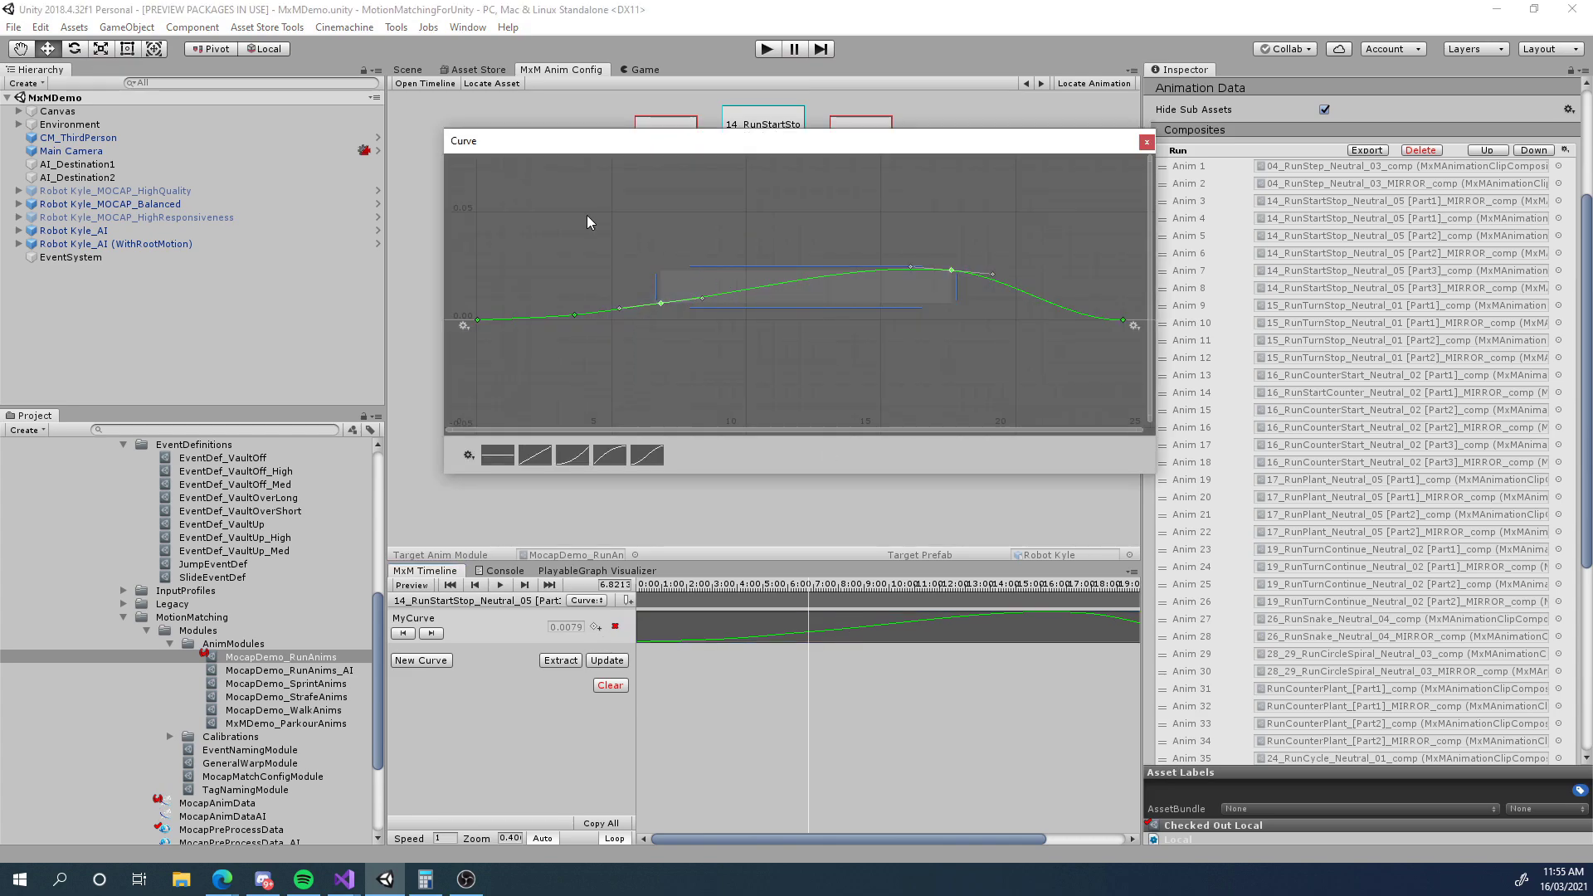
{"action": "left_click_drag", "start_coordinate": [580, 242], "coordinate": [715, 344]}
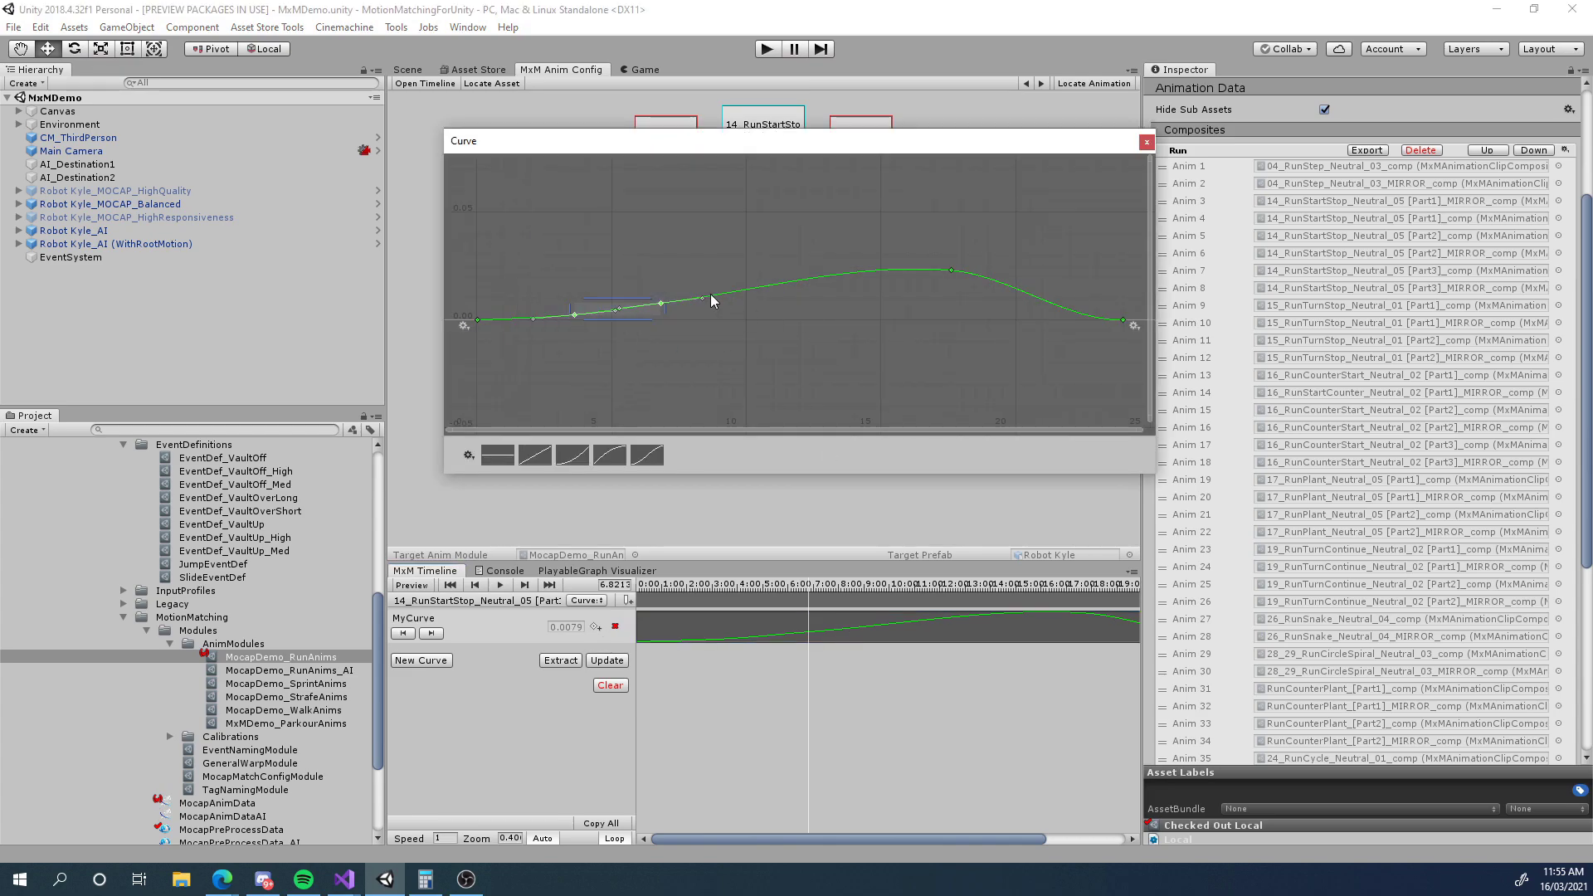
{"action": "left_click_drag", "start_coordinate": [665, 305], "coordinate": [690, 247]}
{"action": "right_click", "coordinate": [693, 249]}
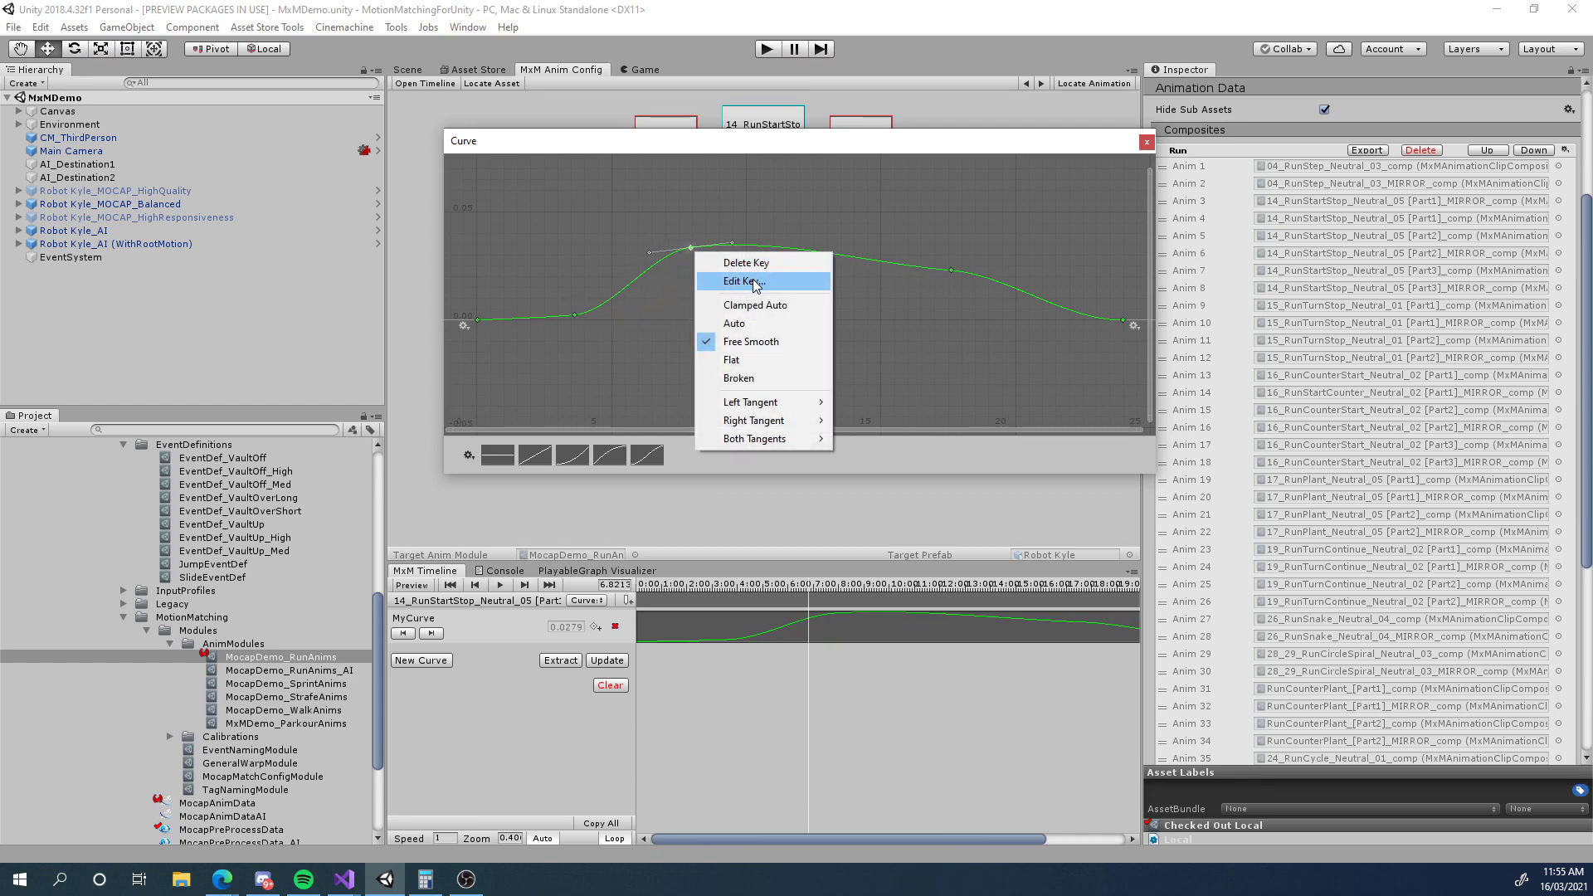
{"action": "left_click", "coordinate": [710, 281]}
{"action": "key", "text": "Return"}
{"action": "right_click", "coordinate": [843, 254]}
{"action": "left_click", "coordinate": [878, 267]}
Move MyCurve's key near 13.55 to a value of 0.0302
{"action": "left_click_drag", "start_coordinate": [794, 591], "coordinate": [893, 589]}
{"action": "left_click", "coordinate": [847, 632]}
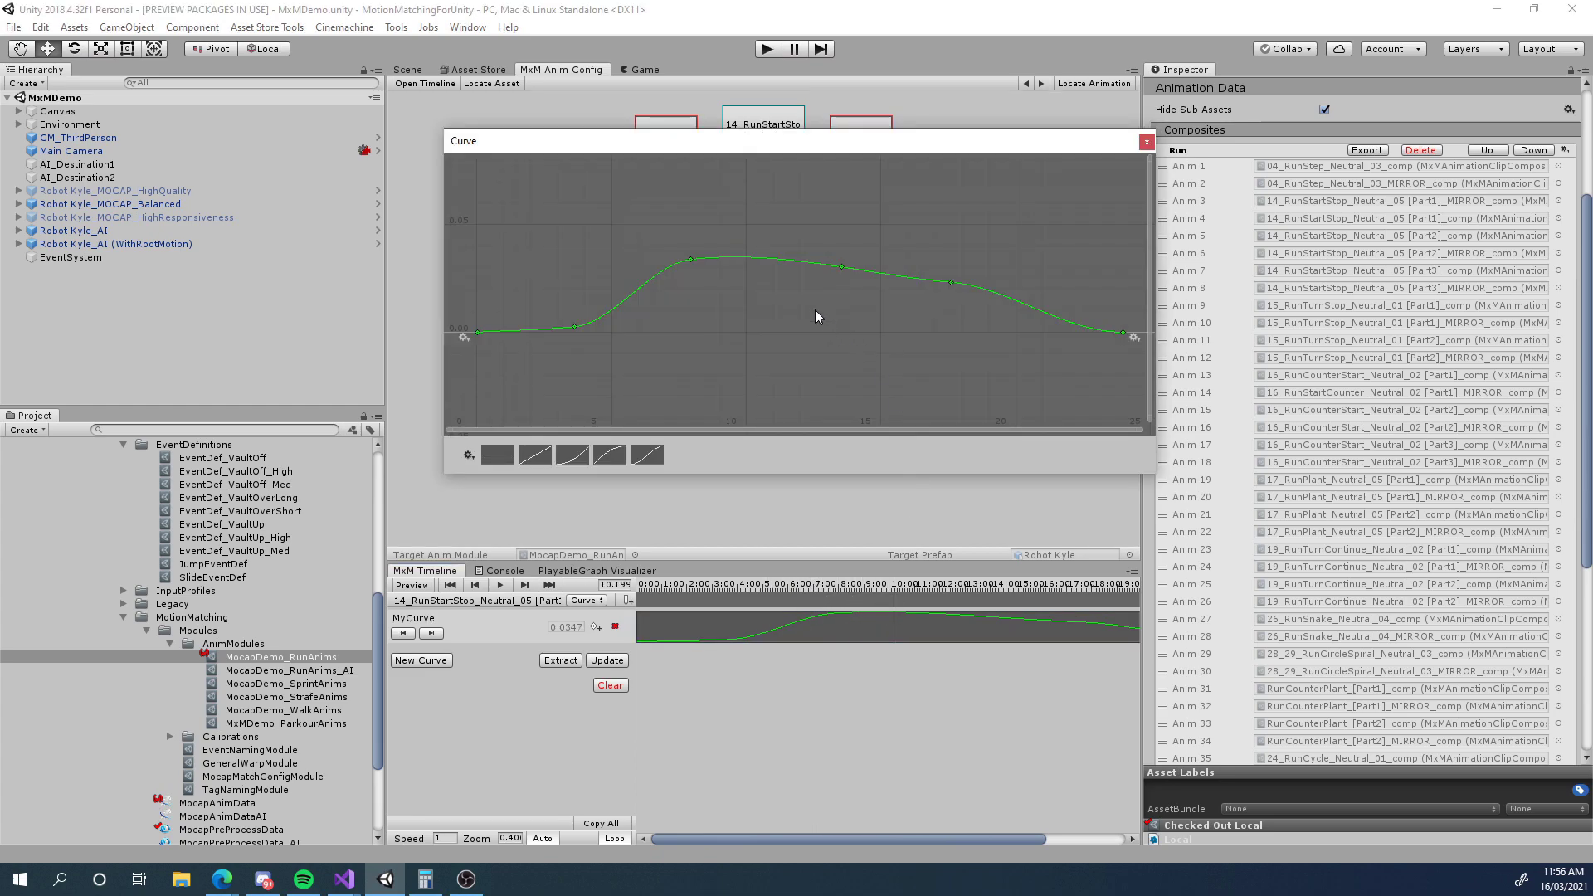
{"action": "left_click_drag", "start_coordinate": [841, 267], "coordinate": [808, 314]}
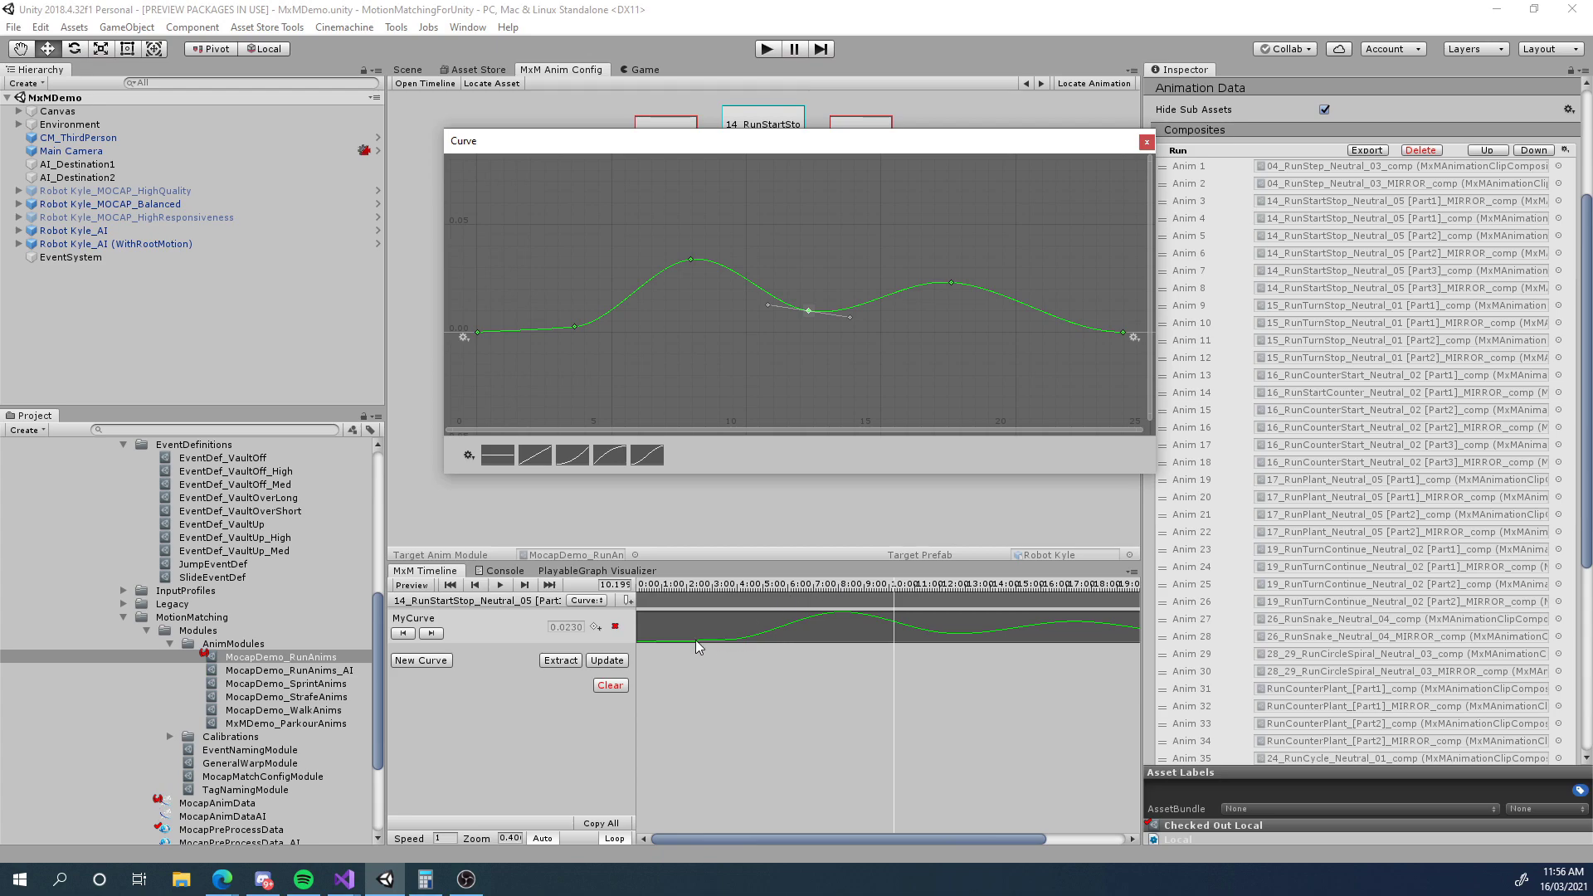
{"action": "left_click", "coordinate": [1145, 142]}
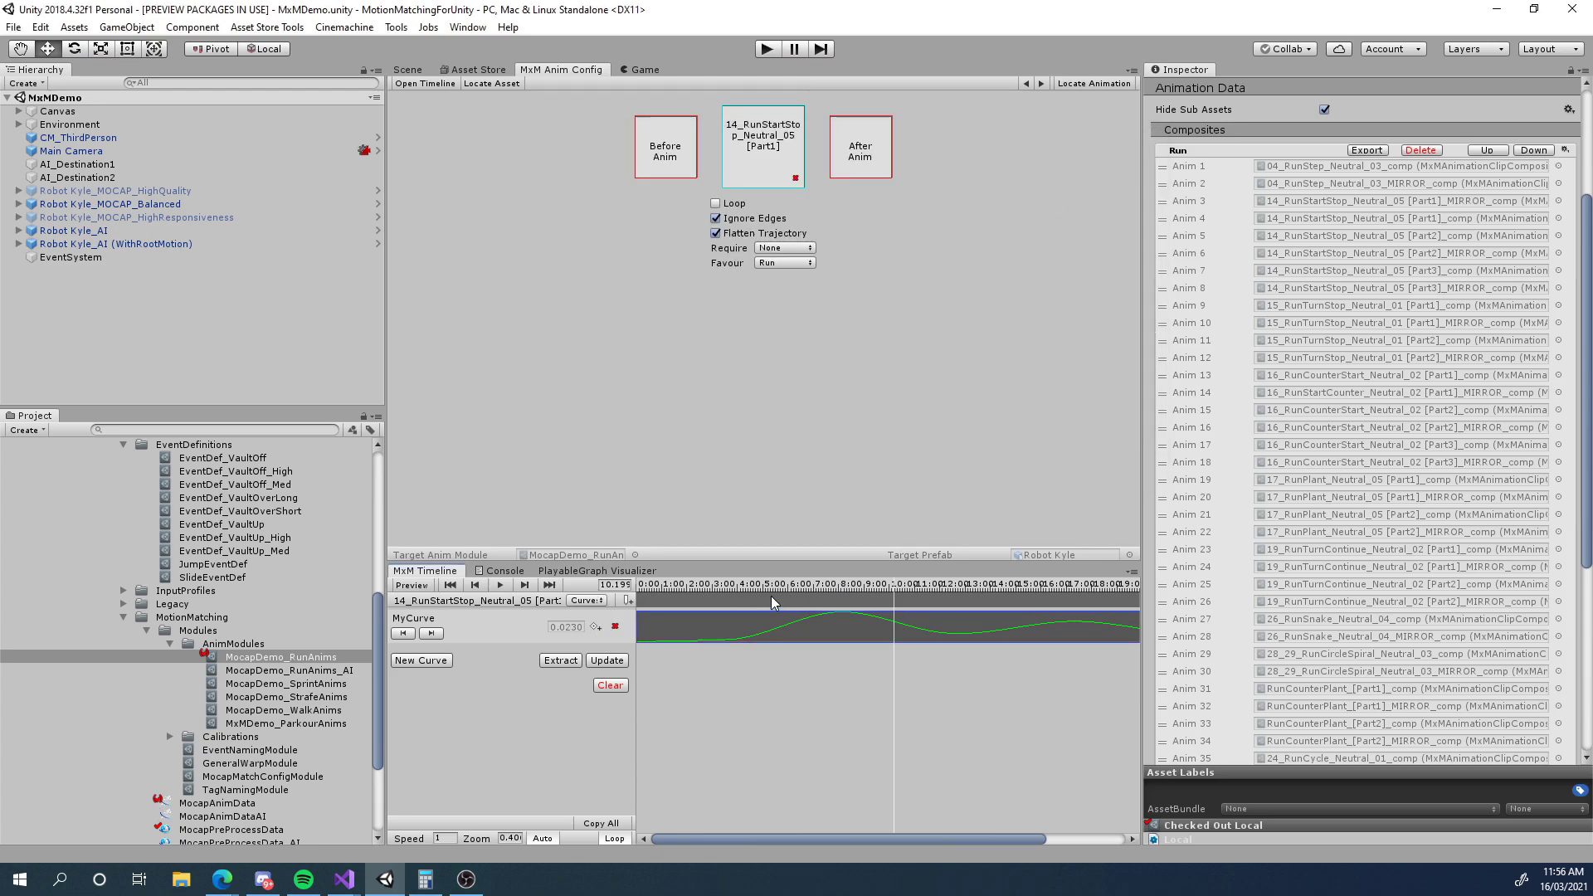
Scrub MyCurve's values along the timeline, then cancel deleting the track
{"action": "left_click_drag", "start_coordinate": [893, 585], "coordinate": [832, 593]}
{"action": "left_click", "coordinate": [615, 626]}
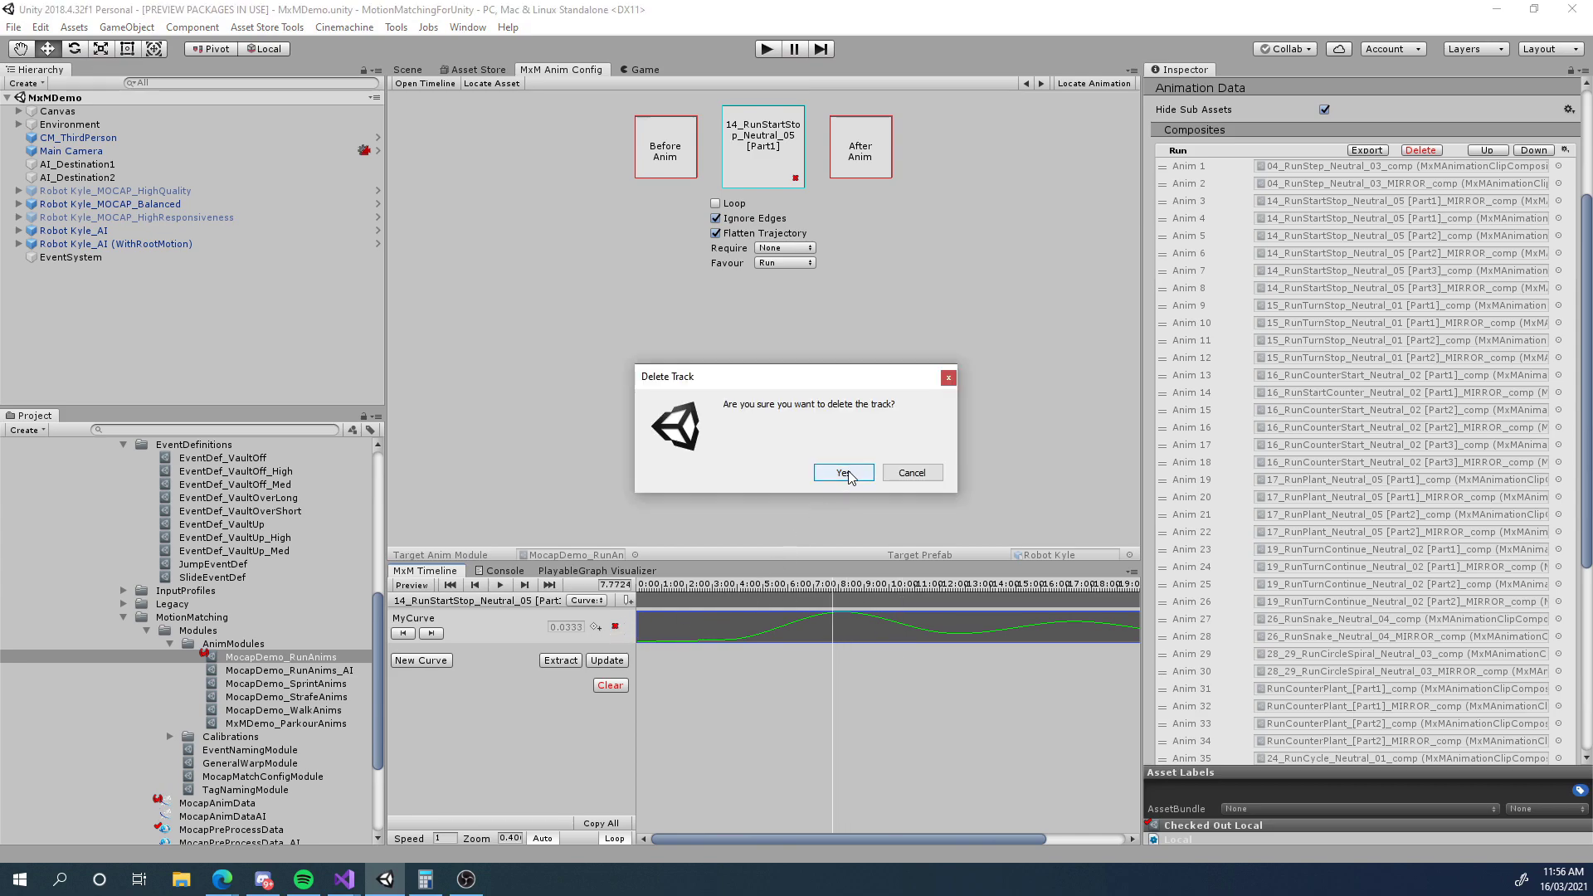
{"action": "left_click", "coordinate": [924, 476]}
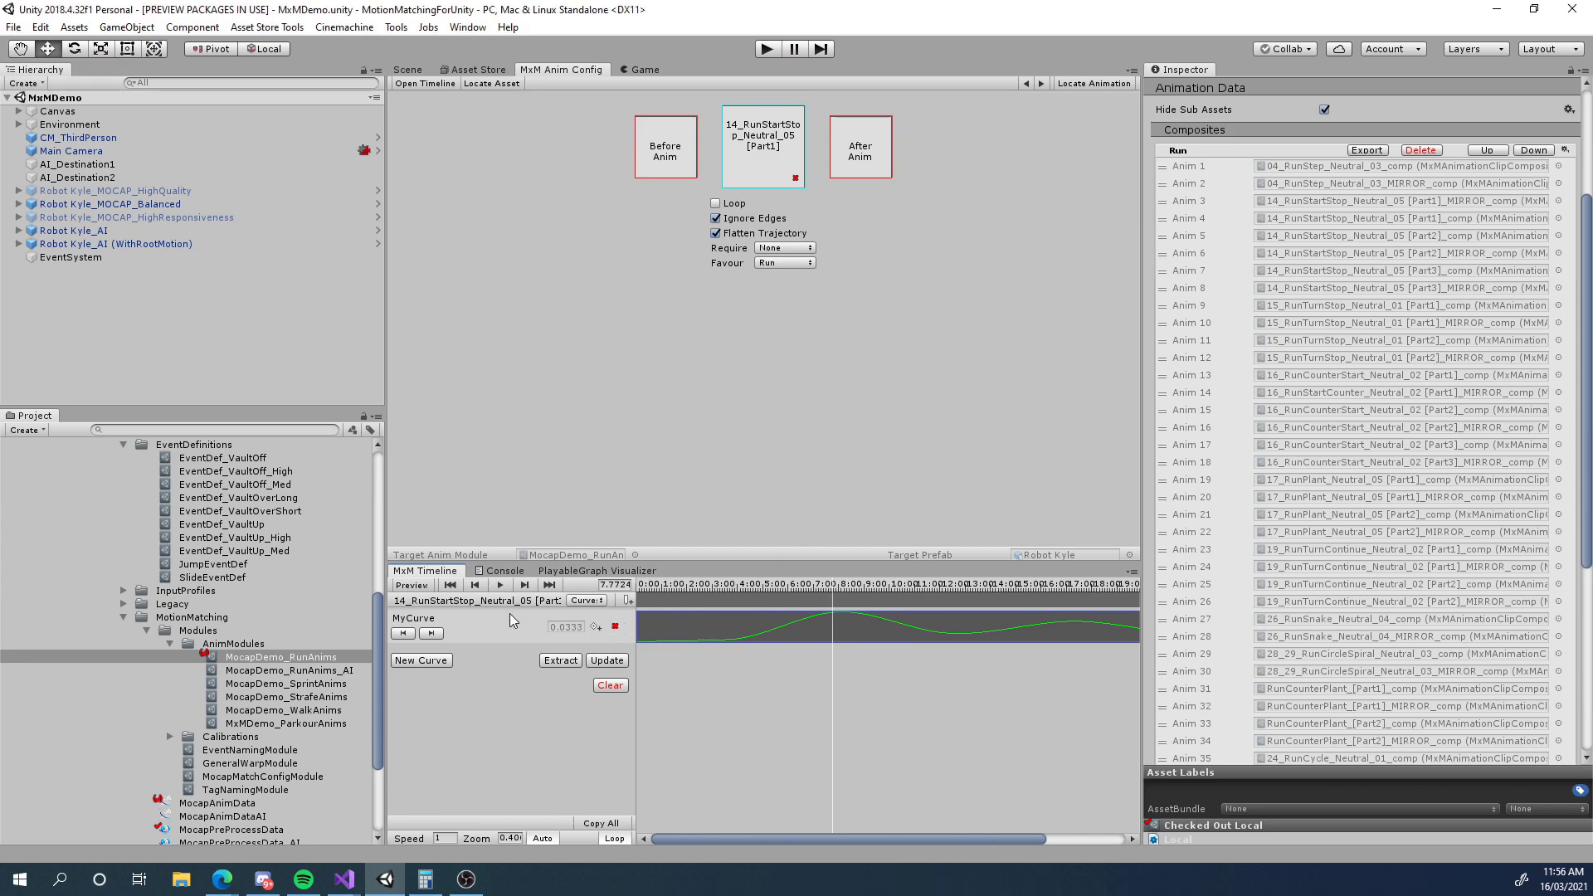
Step back and forth through MyCurve's keys, then clear all custom curves from the clip
{"action": "left_click", "coordinate": [431, 634]}
{"action": "left_click", "coordinate": [431, 633]}
{"action": "left_click", "coordinate": [431, 634]}
{"action": "left_click", "coordinate": [403, 634]}
{"action": "left_click", "coordinate": [403, 634]}
{"action": "left_click", "coordinate": [403, 634]}
{"action": "left_click", "coordinate": [432, 633]}
{"action": "left_click", "coordinate": [431, 634]}
{"action": "left_click", "coordinate": [432, 634]}
{"action": "left_click", "coordinate": [403, 634]}
{"action": "left_click", "coordinate": [403, 634]}
{"action": "left_click", "coordinate": [403, 634]}
{"action": "left_click", "coordinate": [431, 633]}
{"action": "left_click", "coordinate": [403, 634]}
{"action": "left_click", "coordinate": [431, 634]}
{"action": "left_click", "coordinate": [609, 685]}
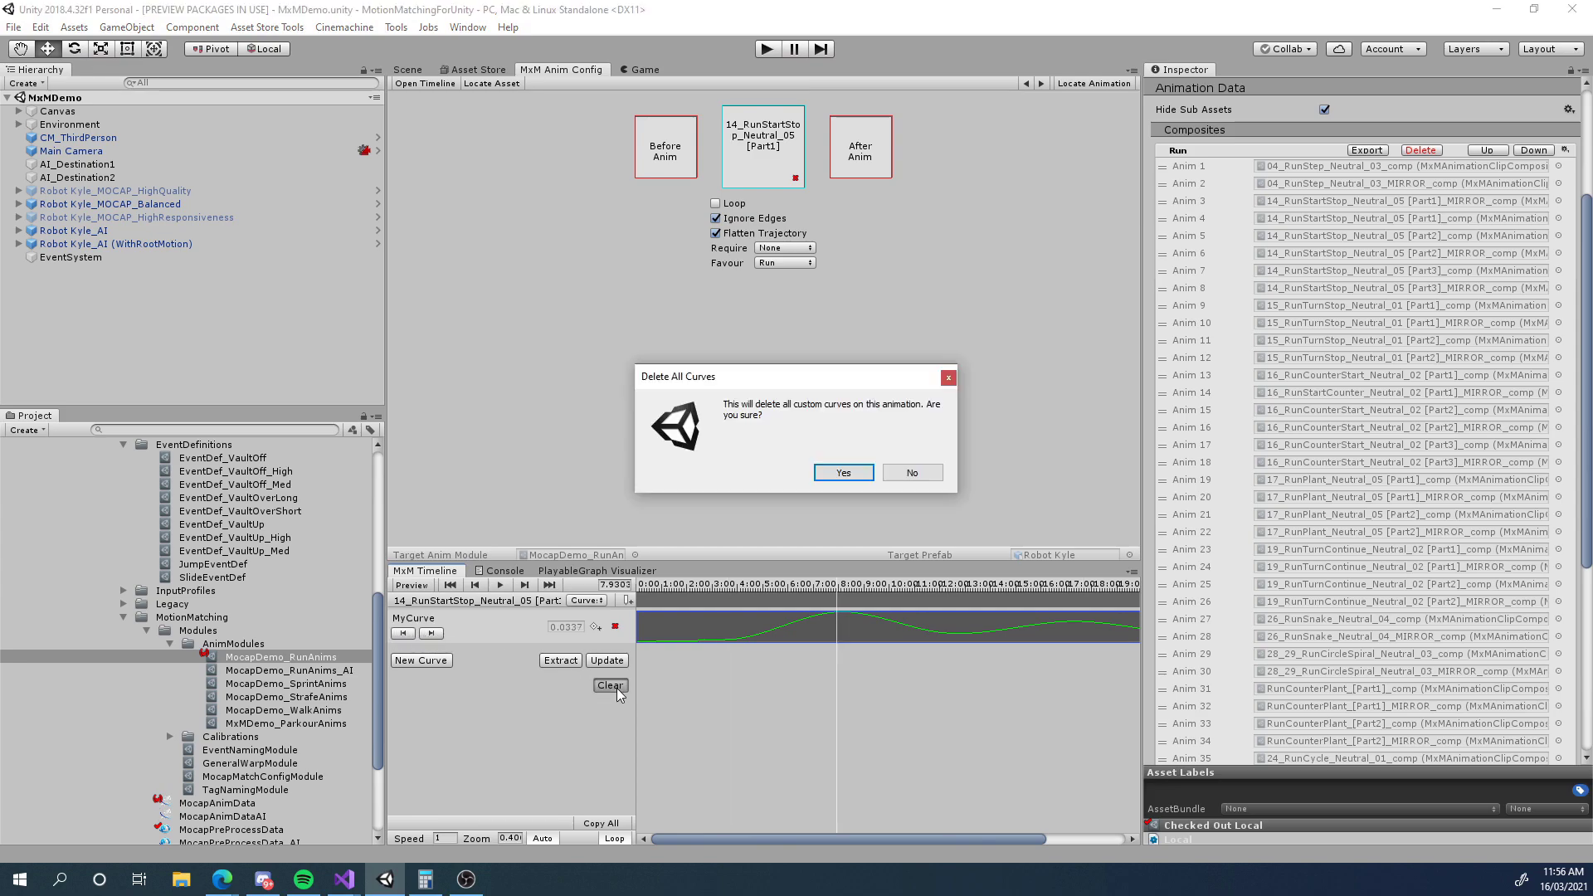
{"action": "left_click", "coordinate": [843, 473]}
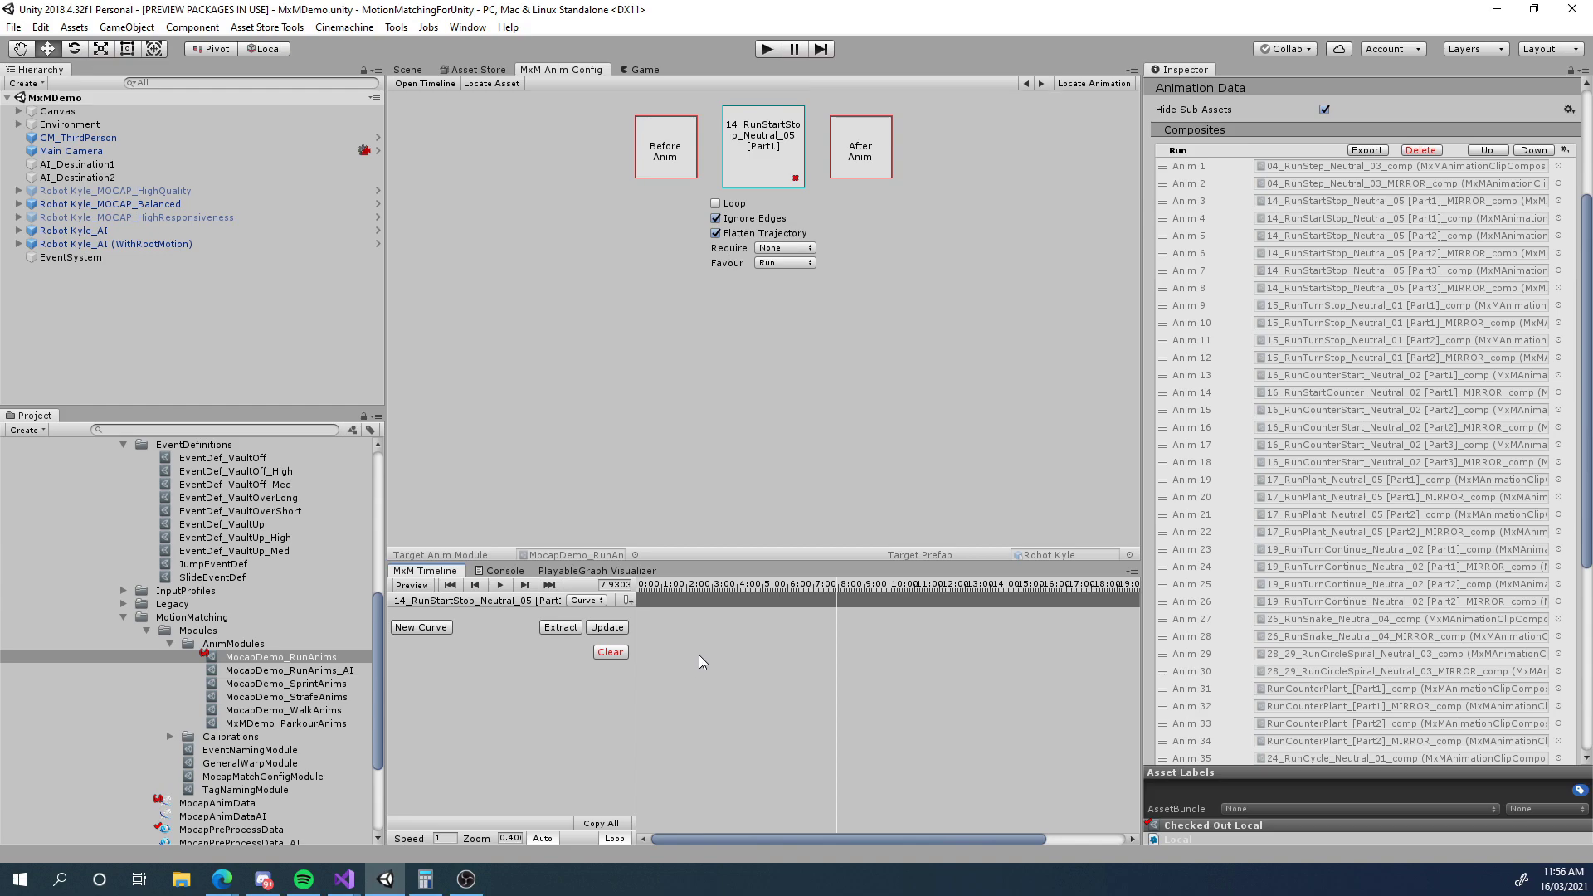
Extract MyCurve, YourCurve and EveryonesCurve from the imported clip and inspect their name fields
{"action": "left_click", "coordinate": [561, 628]}
{"action": "left_click", "coordinate": [843, 473]}
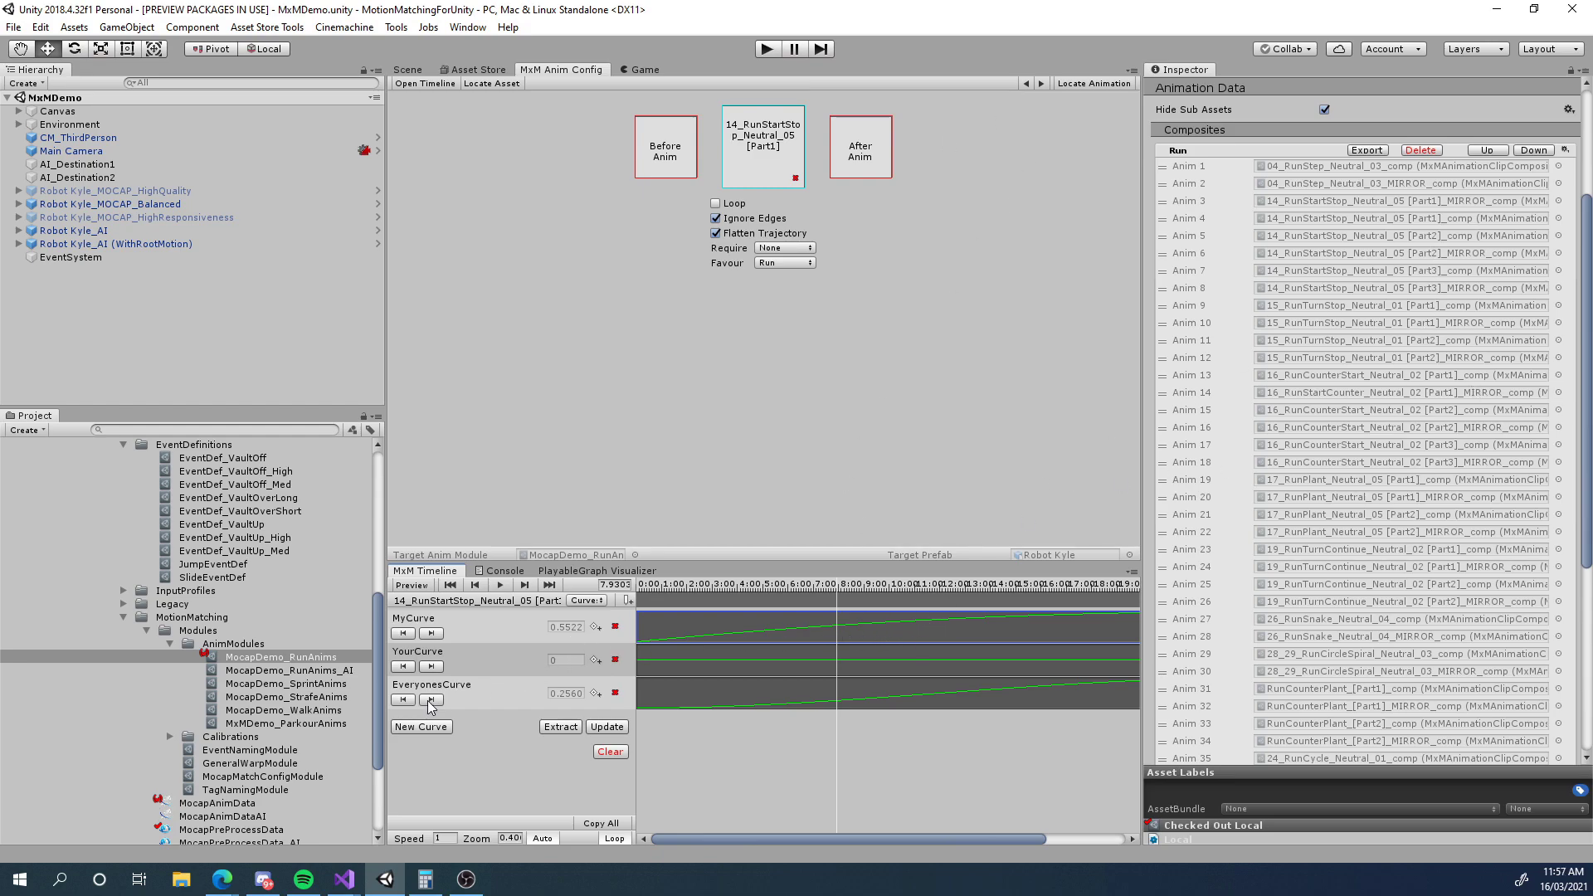
{"action": "left_click", "coordinate": [480, 683]}
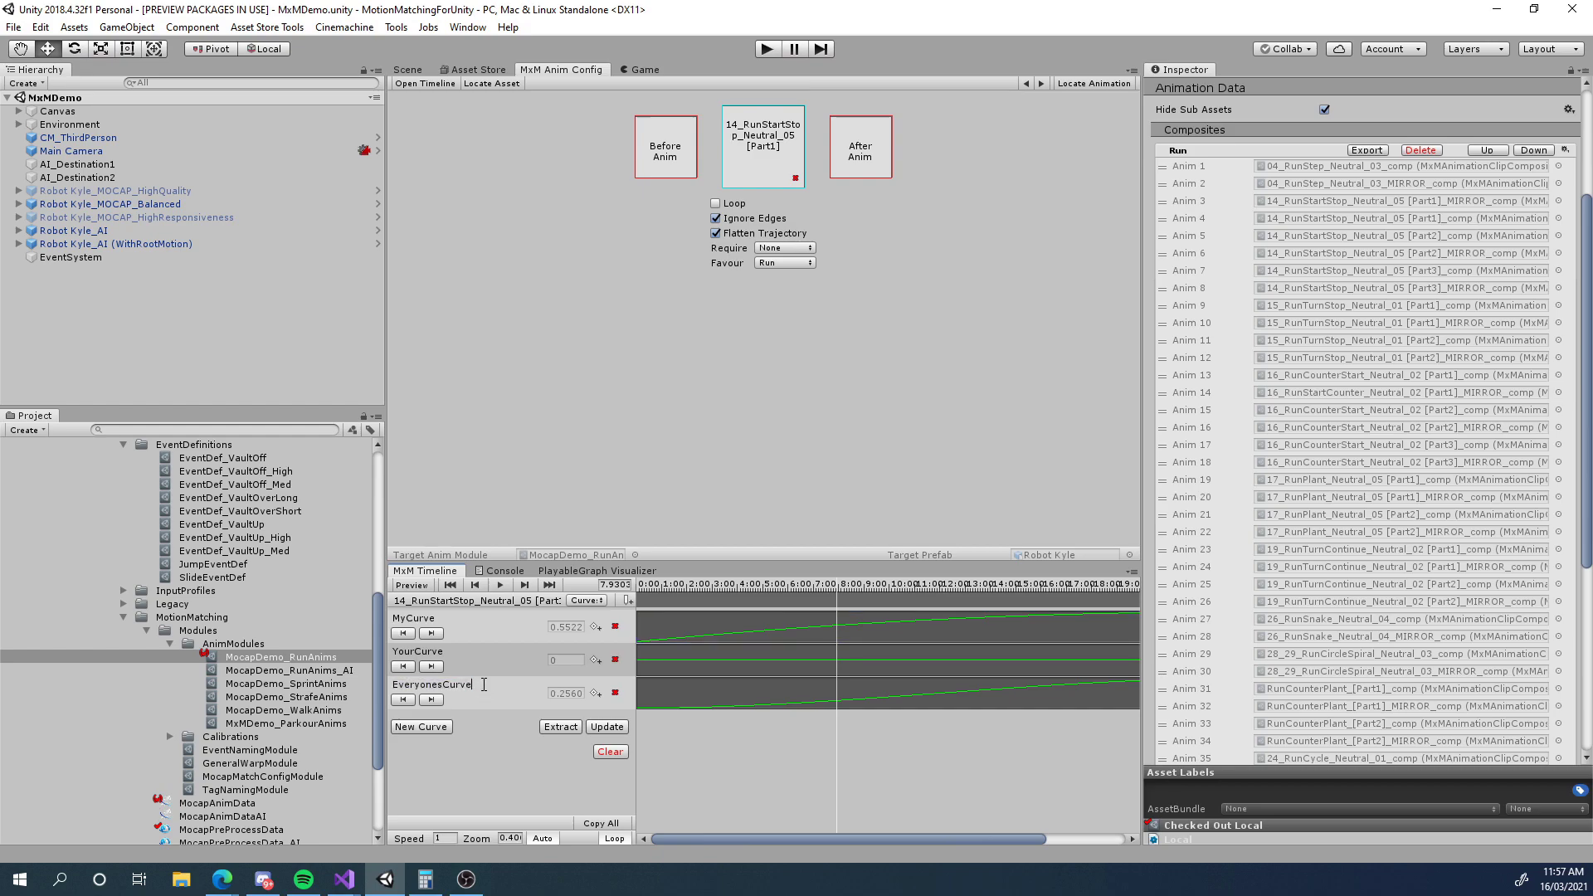
{"action": "left_click_drag", "start_coordinate": [481, 684], "coordinate": [406, 693]}
{"action": "left_click", "coordinate": [491, 681]}
{"action": "left_click", "coordinate": [476, 682]}
{"action": "left_click_drag", "start_coordinate": [448, 652], "coordinate": [395, 655]}
{"action": "left_click_drag", "start_coordinate": [479, 686], "coordinate": [383, 679]}
{"action": "left_click", "coordinate": [478, 688]}
{"action": "left_click_drag", "start_coordinate": [477, 687], "coordinate": [393, 620]}
{"action": "left_click_drag", "start_coordinate": [483, 687], "coordinate": [397, 686]}
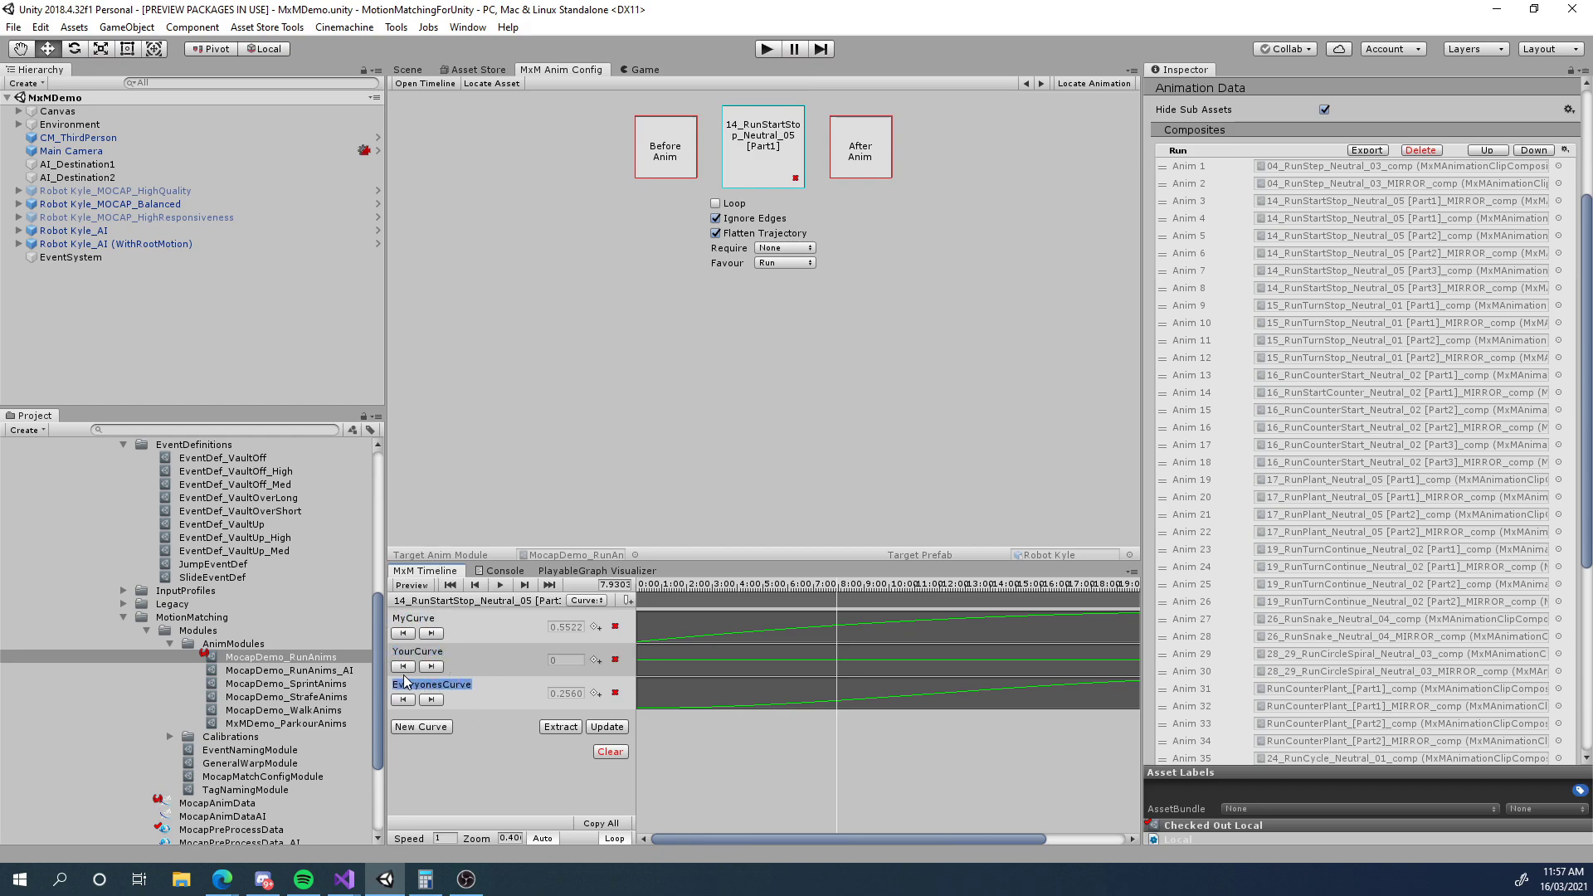
{"action": "left_click", "coordinate": [465, 684]}
Clear all curves, add a curve named MyCurve, and update it from the imported clip
{"action": "left_click", "coordinate": [610, 752]}
{"action": "left_click", "coordinate": [841, 473]}
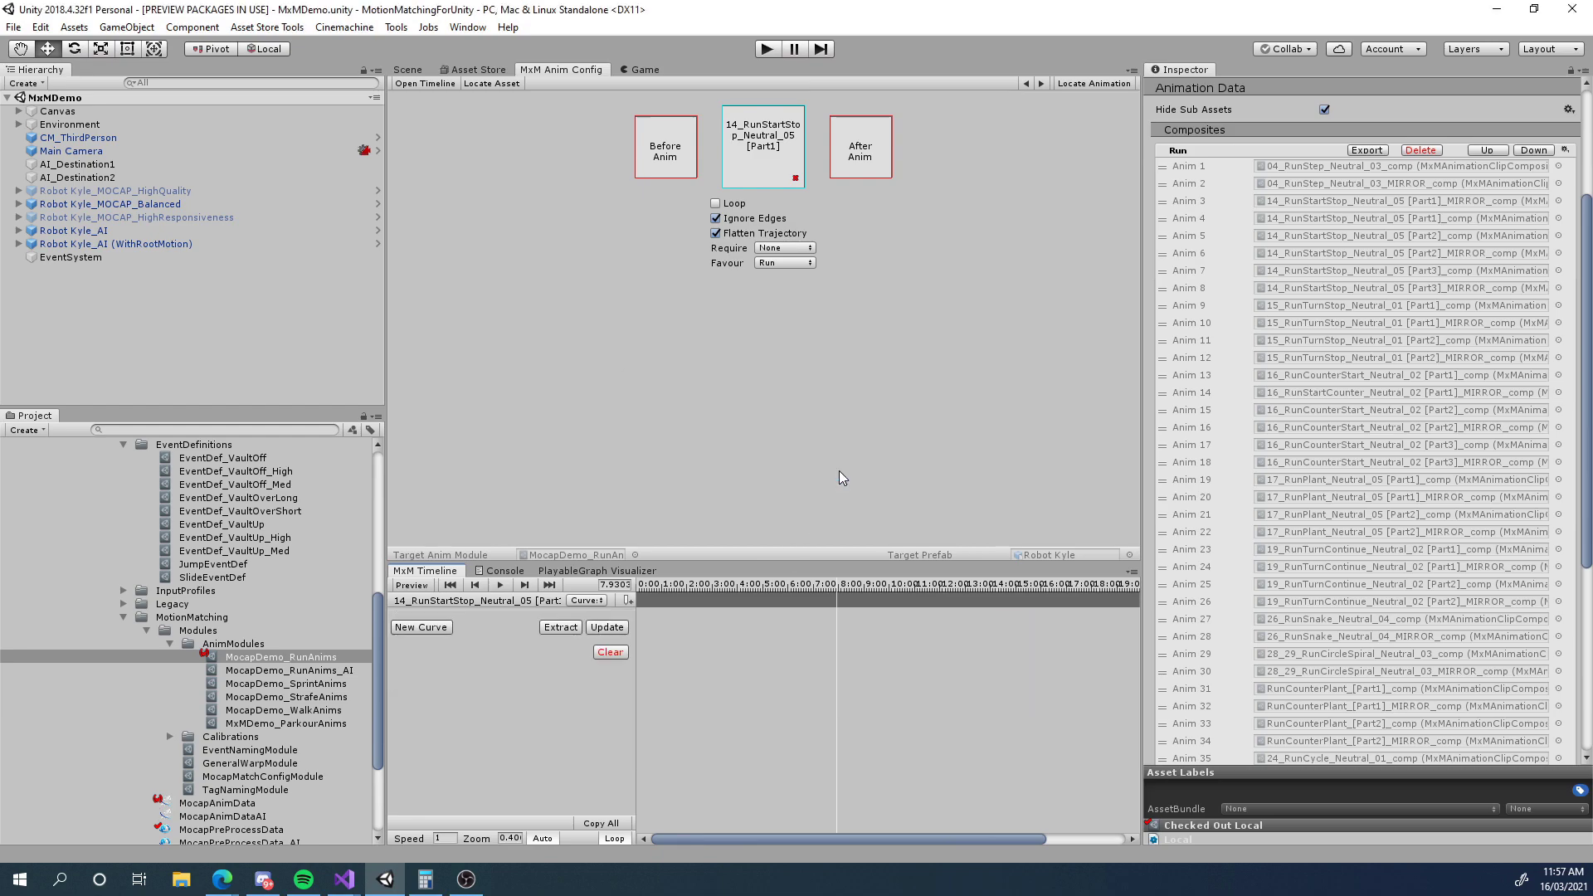
{"action": "left_click", "coordinate": [429, 630]}
{"action": "left_click", "coordinate": [443, 617]}
{"action": "type", "text": "MyCurve"}
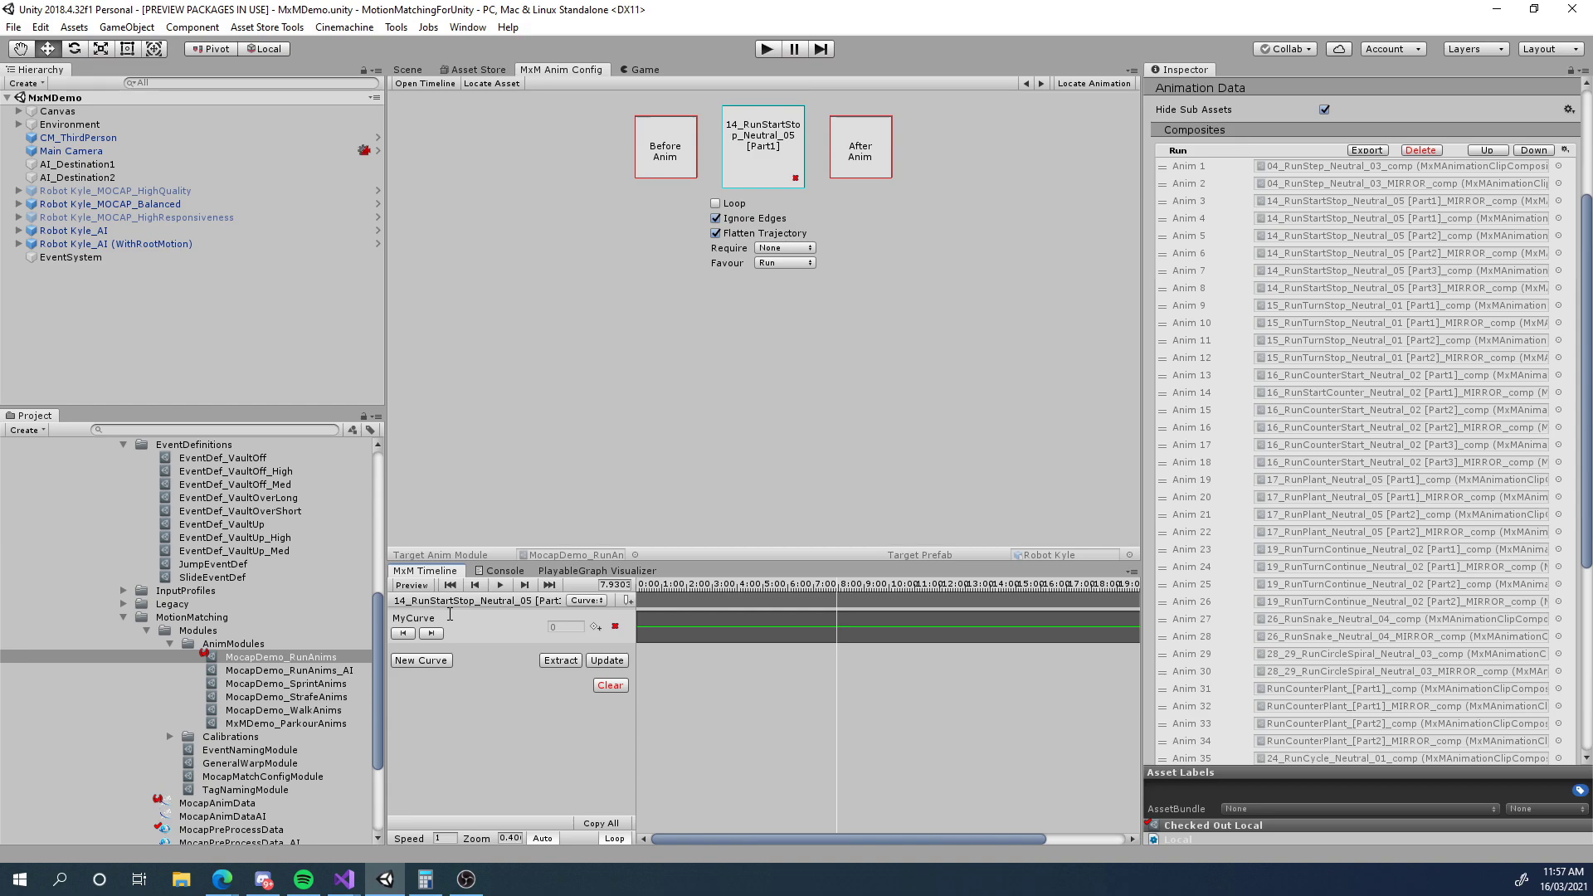
{"action": "left_click", "coordinate": [607, 661]}
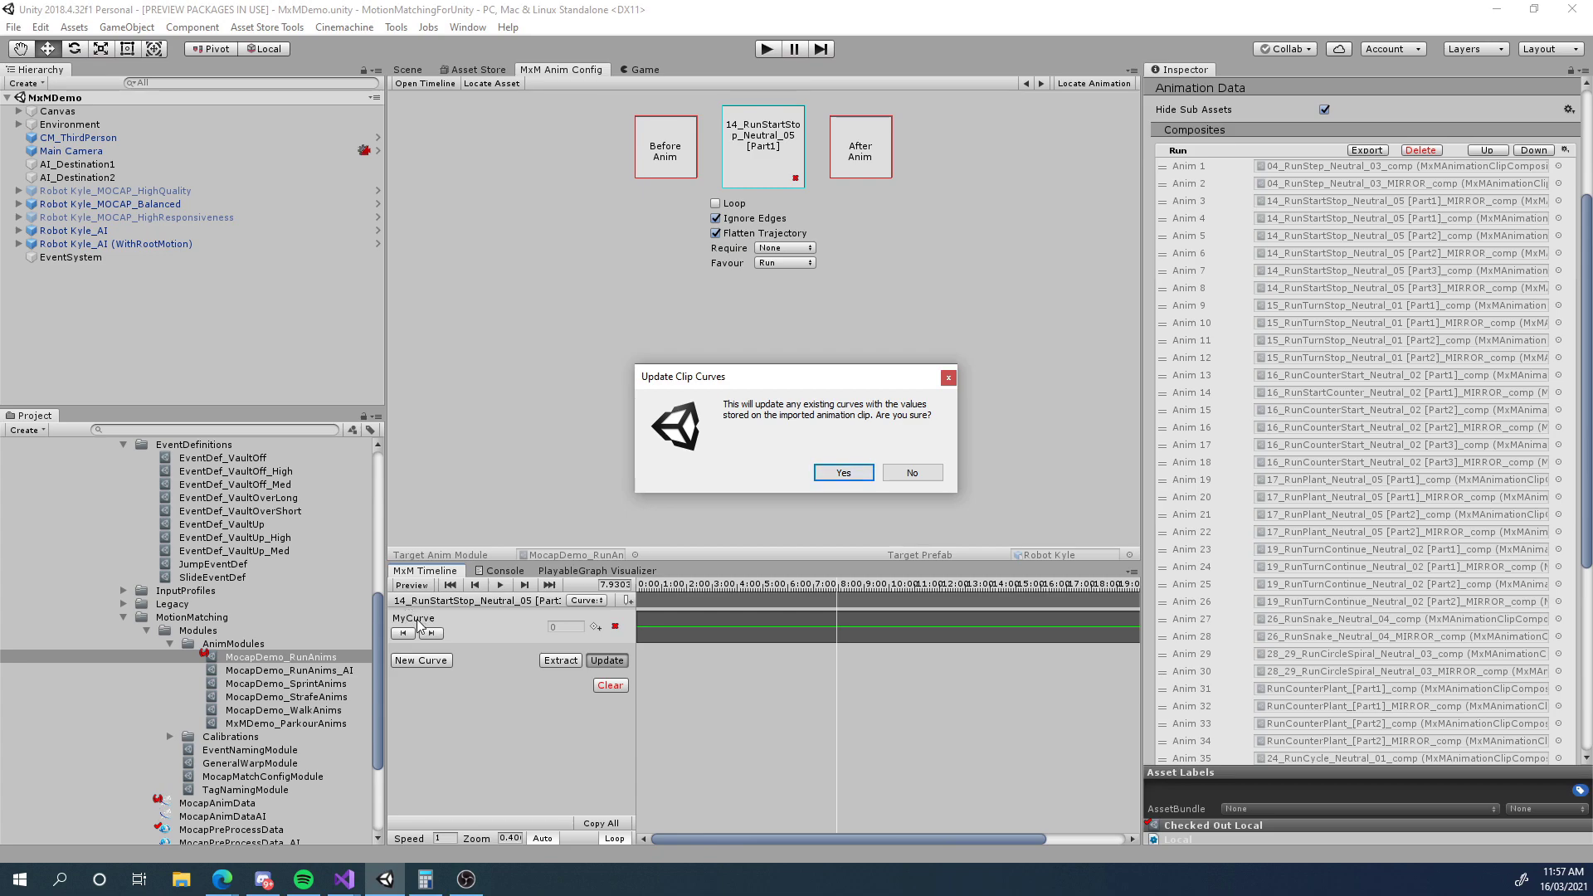
{"action": "left_click", "coordinate": [842, 475]}
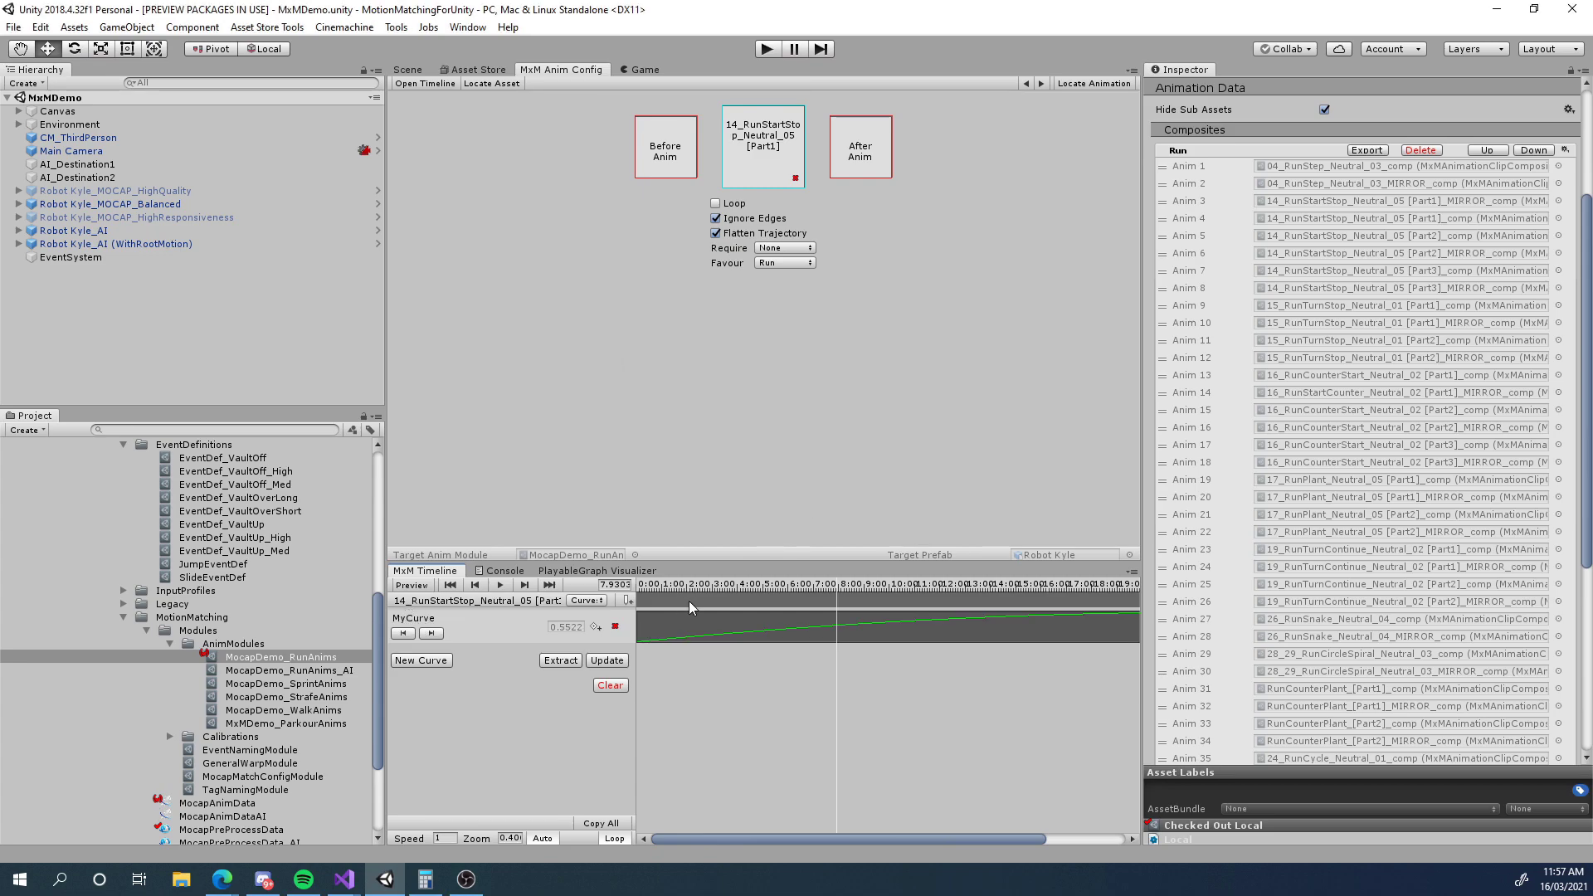
Temporarily add a raised key and a dip to MyCurve, then Update to restore the clip's curve
{"action": "left_click", "coordinate": [1027, 643]}
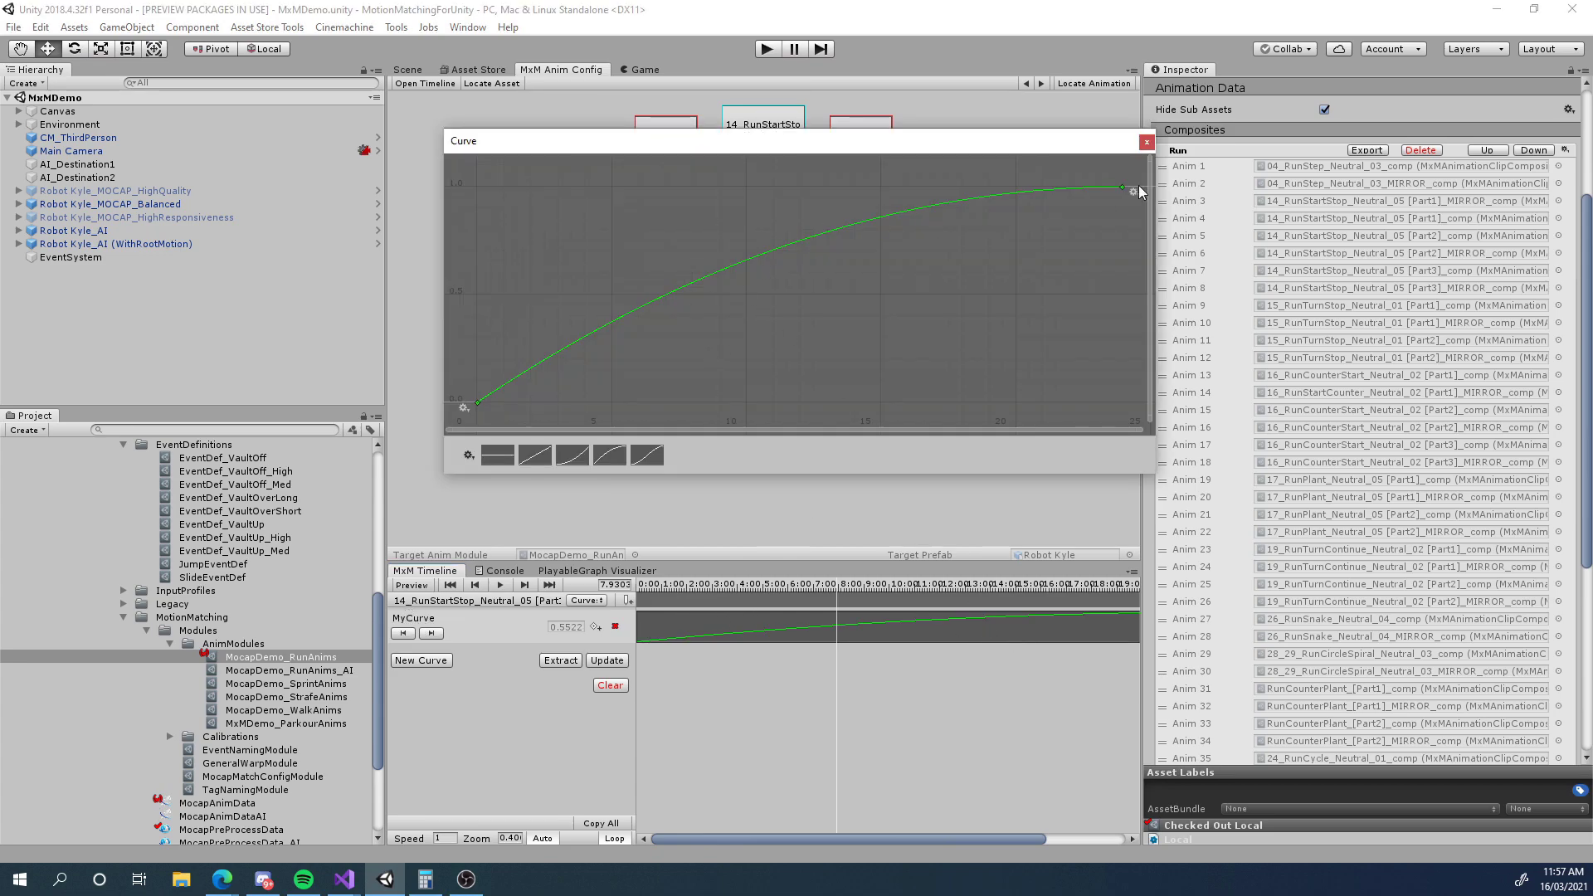
{"action": "left_click", "coordinate": [1146, 143]}
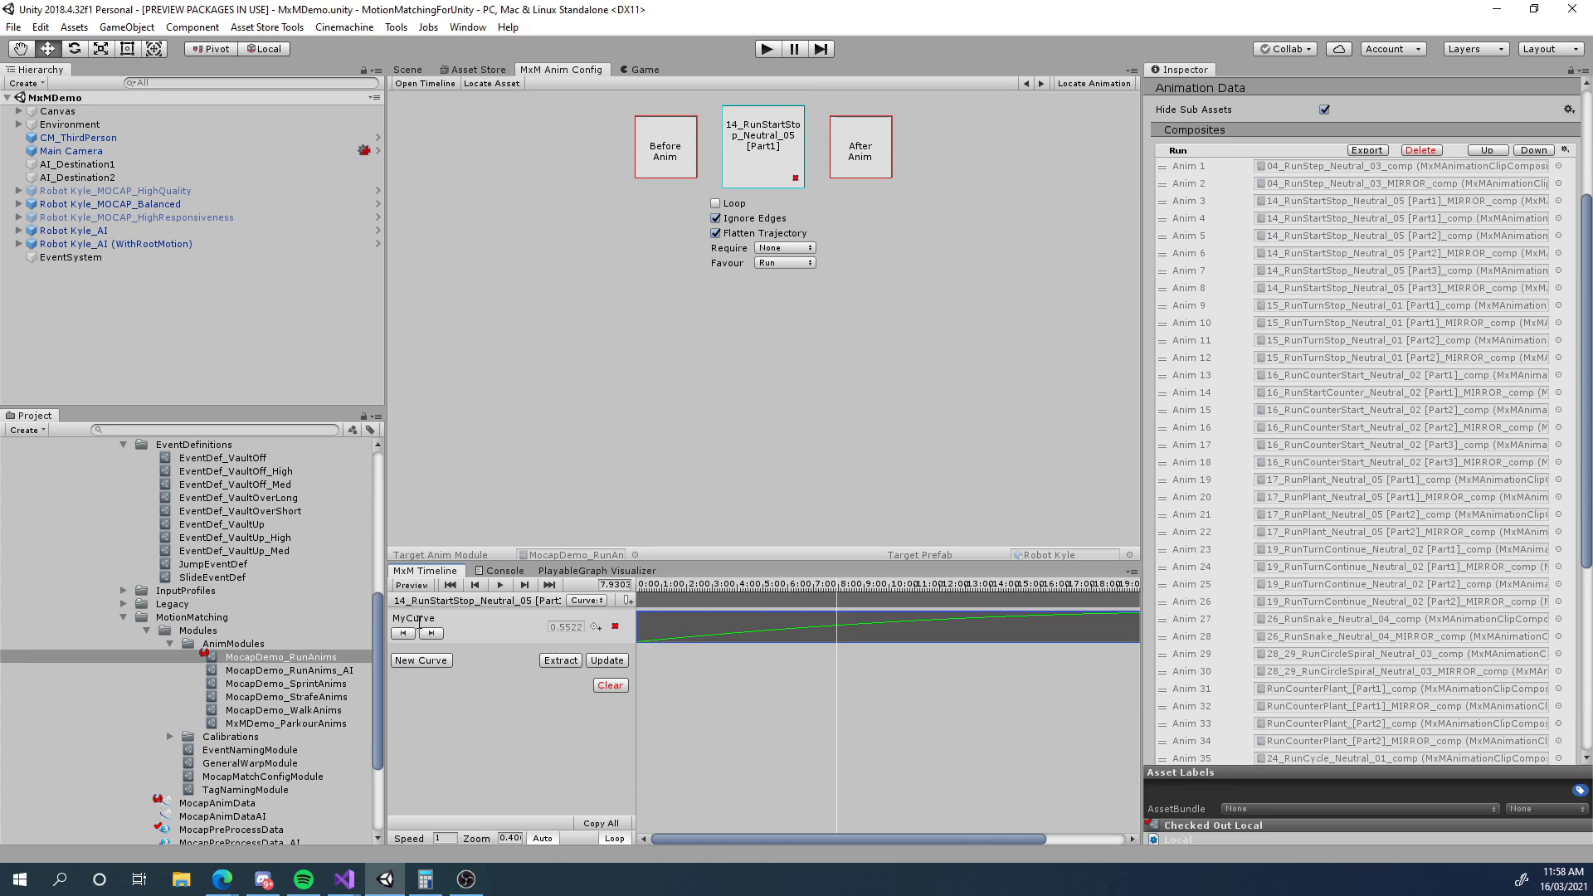
{"action": "left_click", "coordinate": [798, 638]}
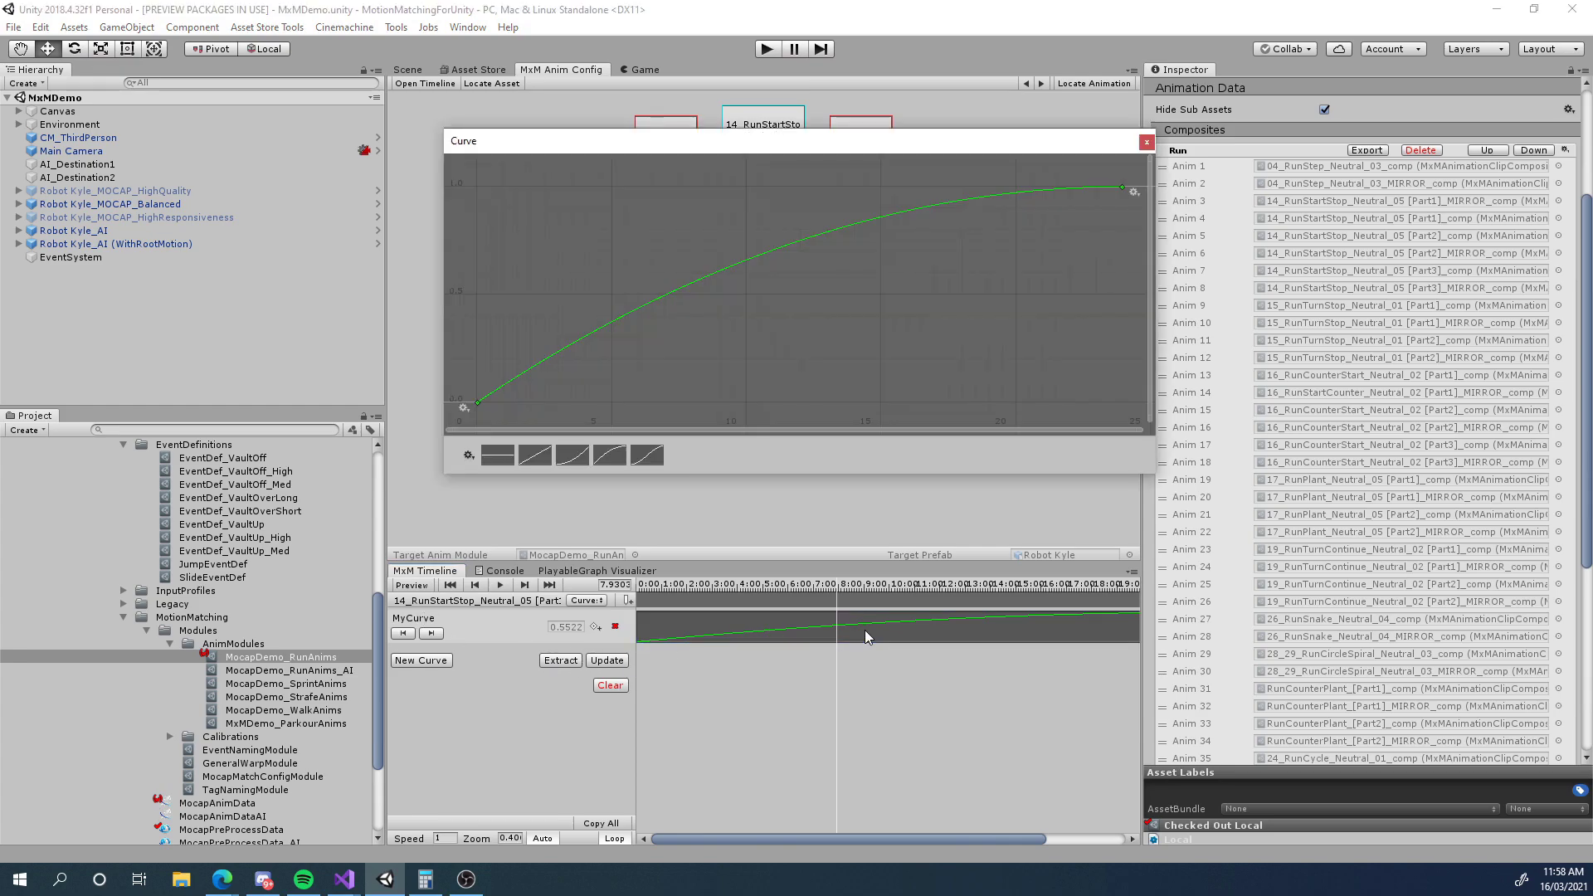
{"action": "right_click", "coordinate": [717, 276]}
{"action": "left_click", "coordinate": [764, 281]}
{"action": "left_click_drag", "start_coordinate": [720, 272], "coordinate": [563, 259]}
{"action": "right_click", "coordinate": [894, 186]}
{"action": "left_click", "coordinate": [966, 197]}
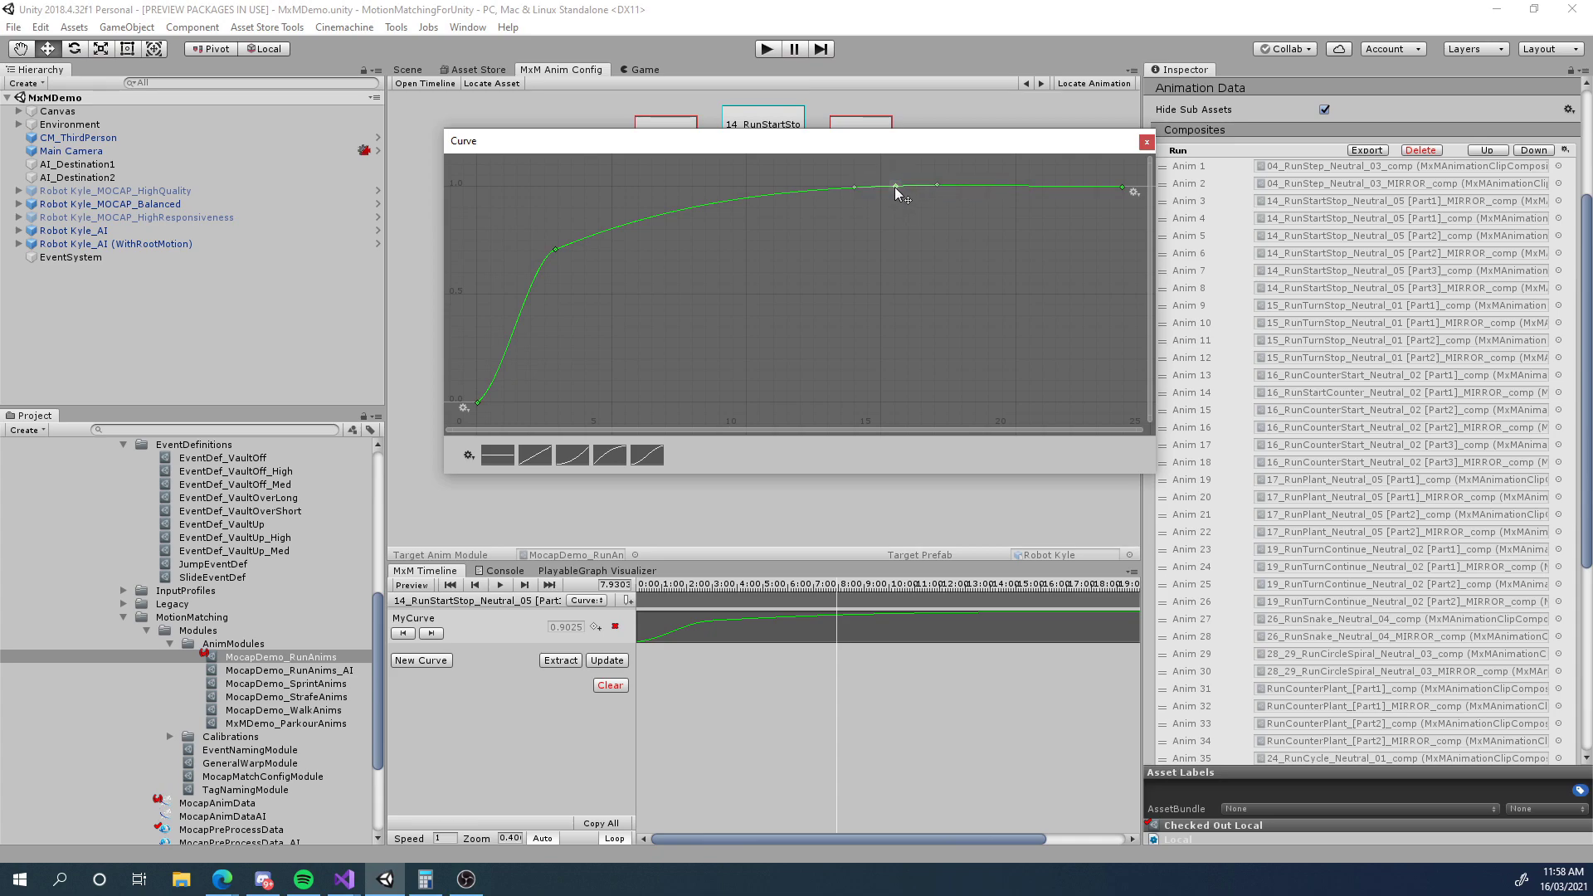
{"action": "left_click_drag", "start_coordinate": [895, 186], "coordinate": [944, 352]}
{"action": "left_click", "coordinate": [827, 502]}
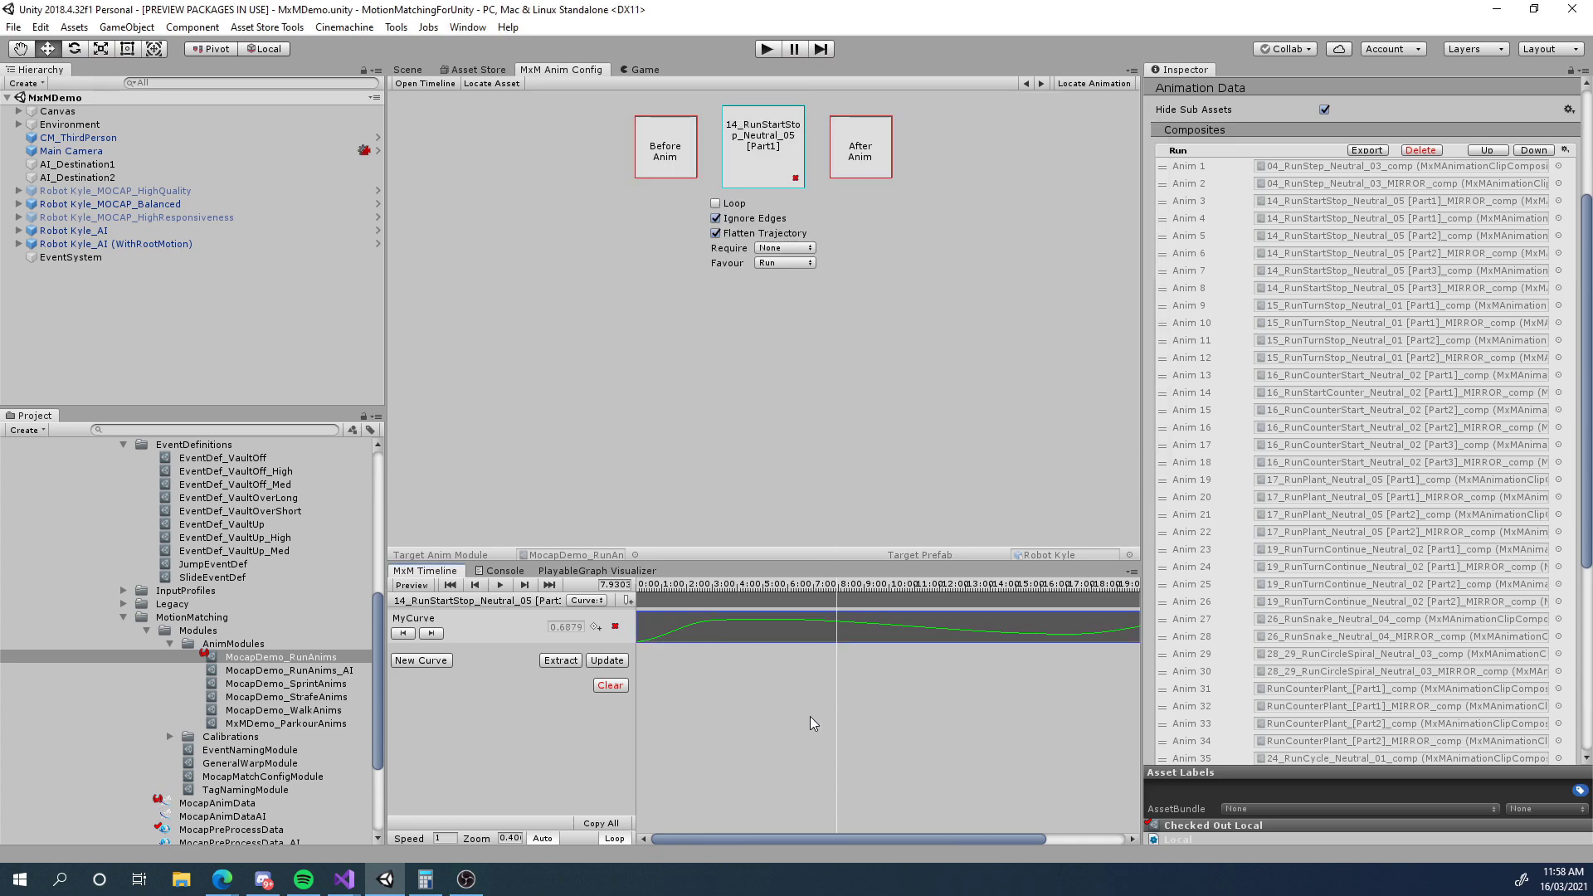
{"action": "left_click", "coordinate": [606, 660]}
{"action": "left_click", "coordinate": [844, 472]}
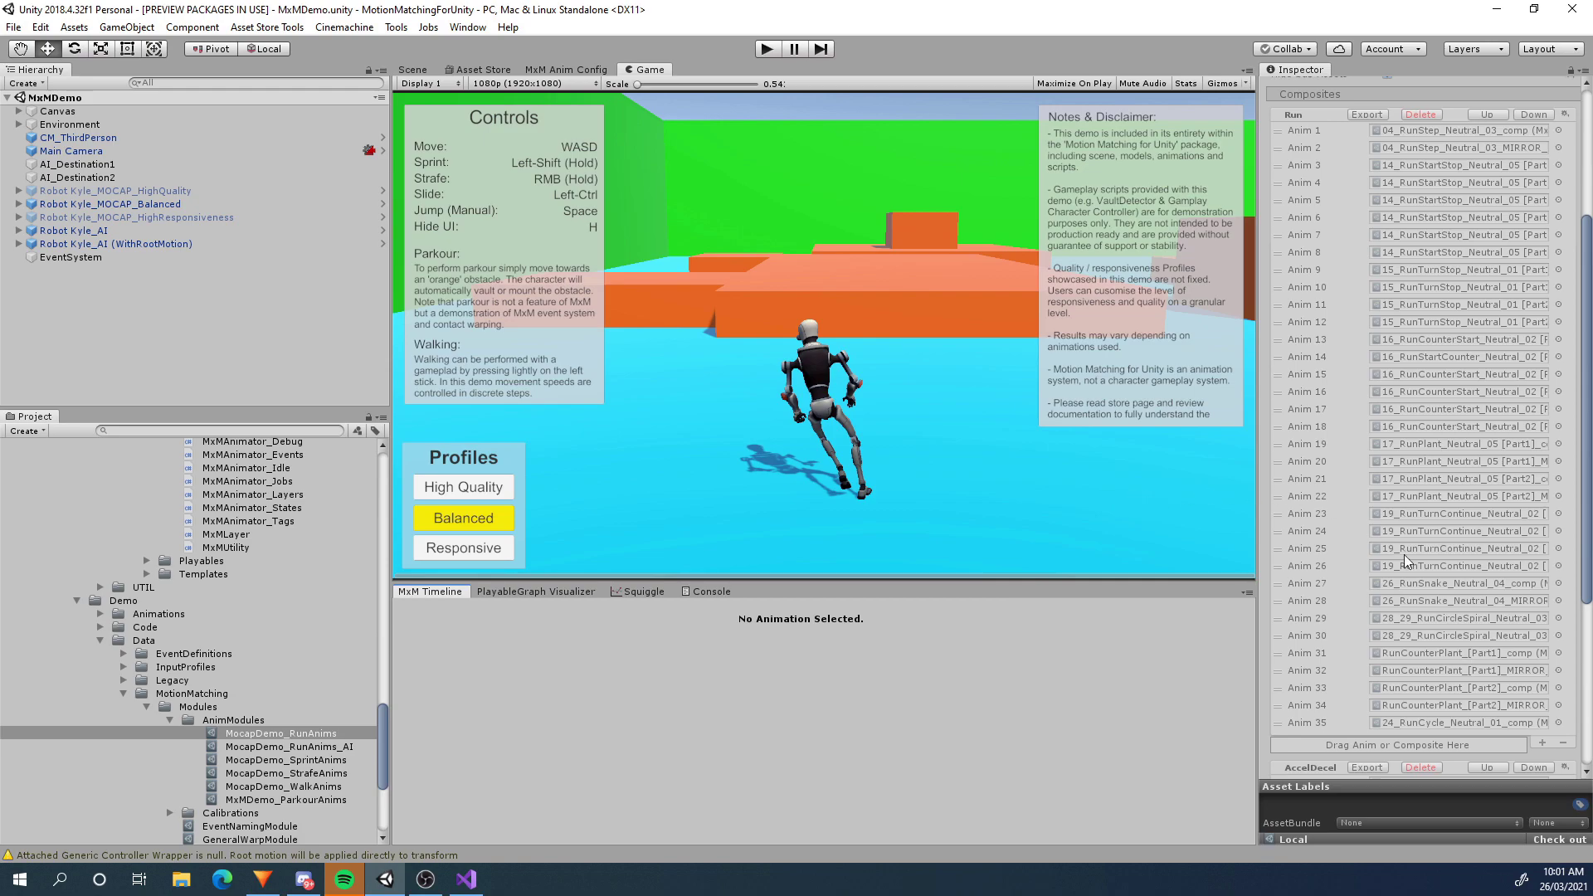
Open 24_RunCycle_Neutral_01 for editing, show the Game view, and switch the timeline to Curves
{"action": "double_click", "coordinate": [1442, 723]}
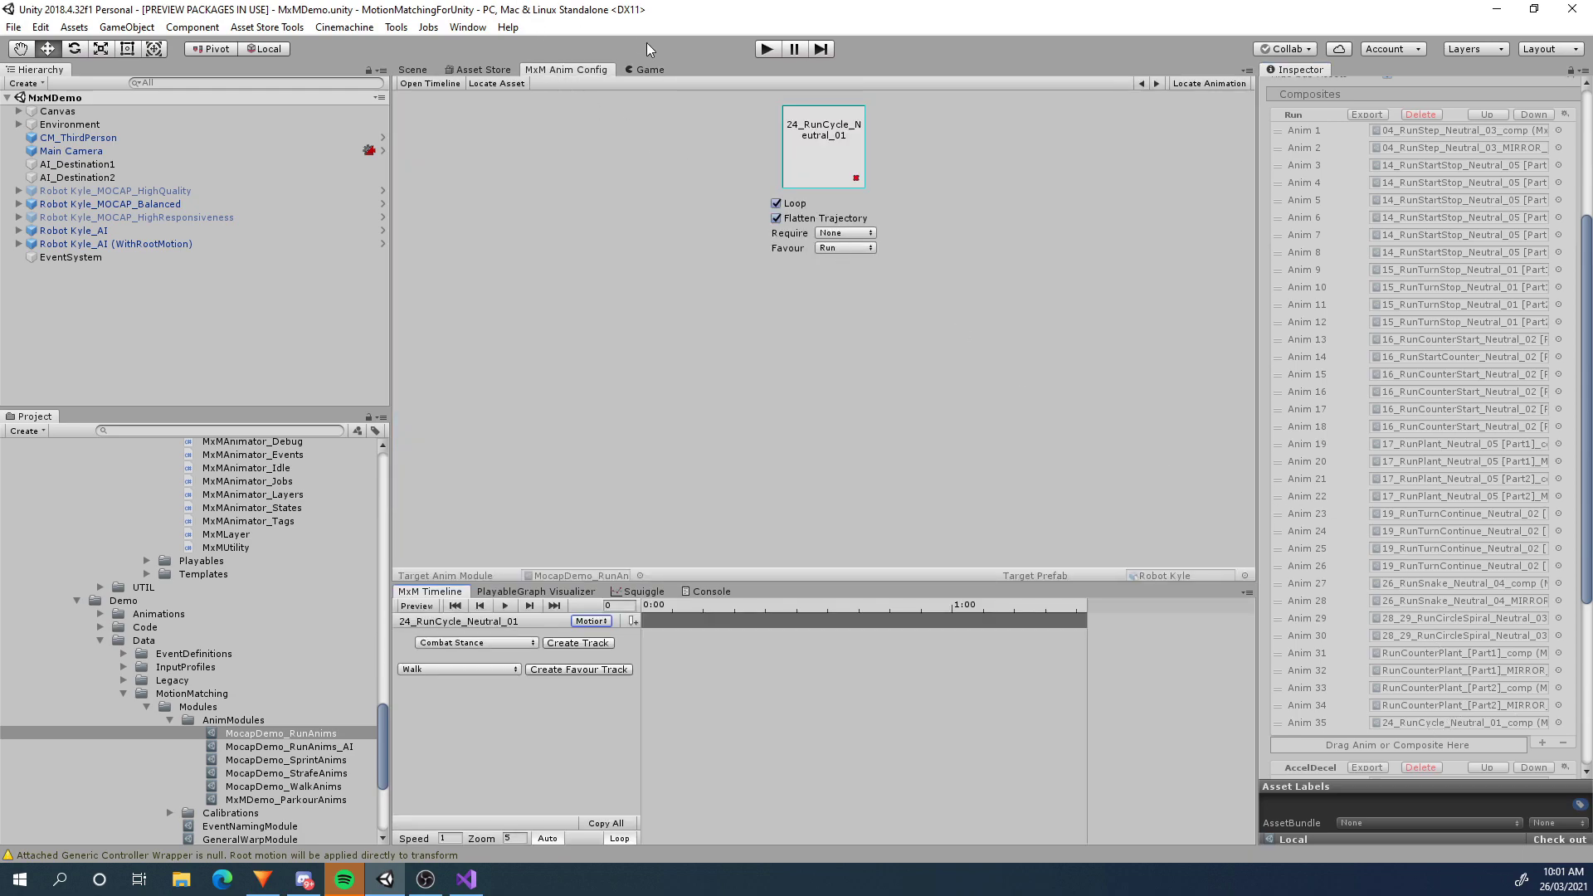
{"action": "left_click", "coordinate": [646, 70]}
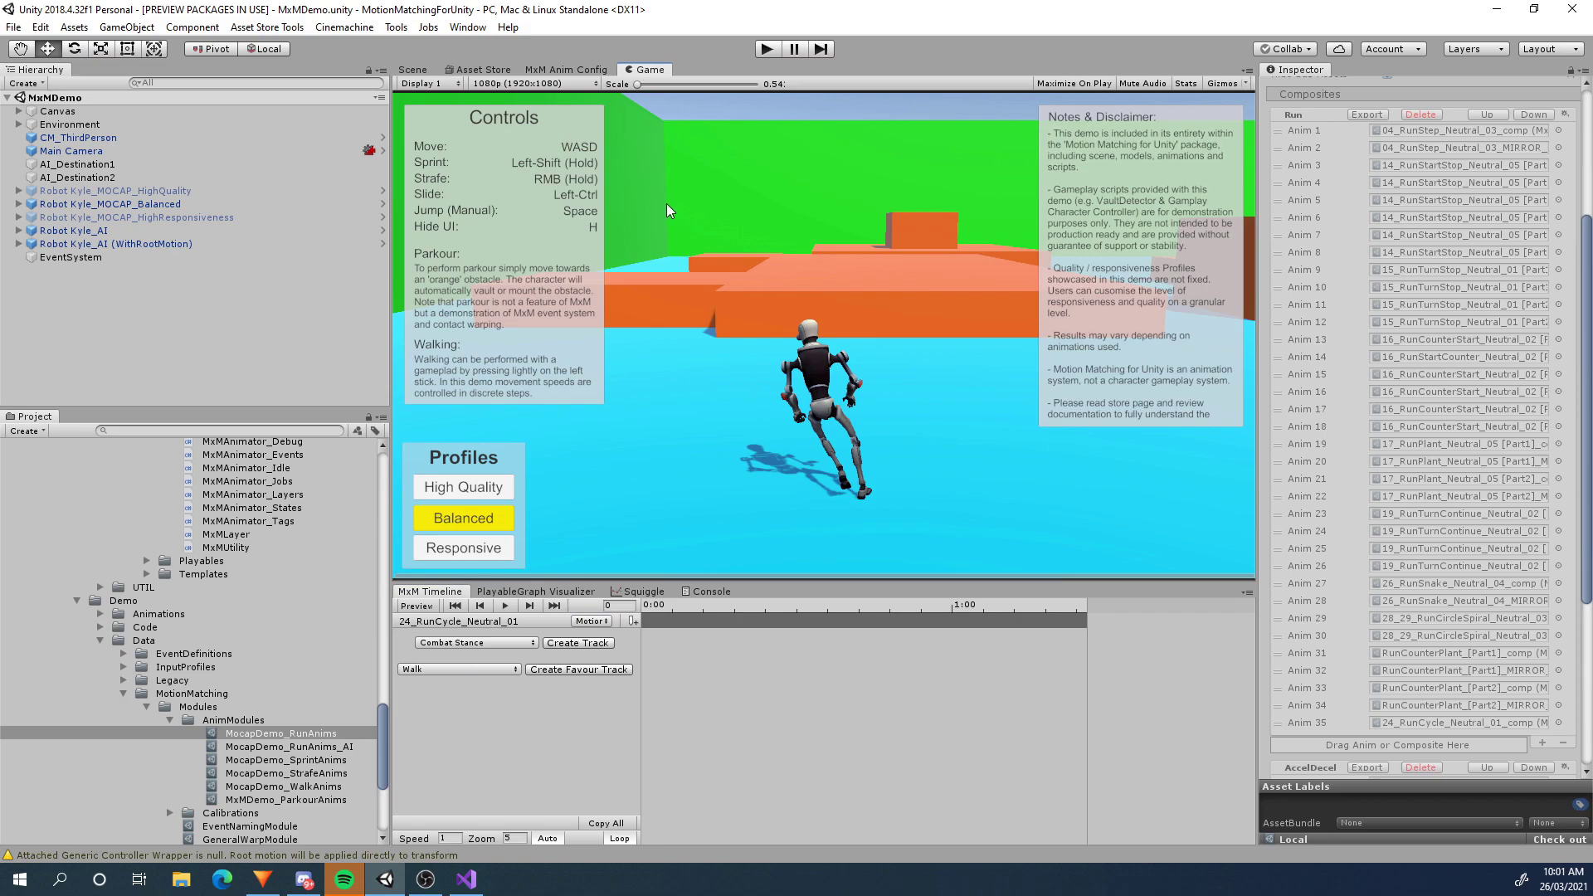
{"action": "left_click", "coordinate": [591, 621]}
{"action": "left_click", "coordinate": [614, 713]}
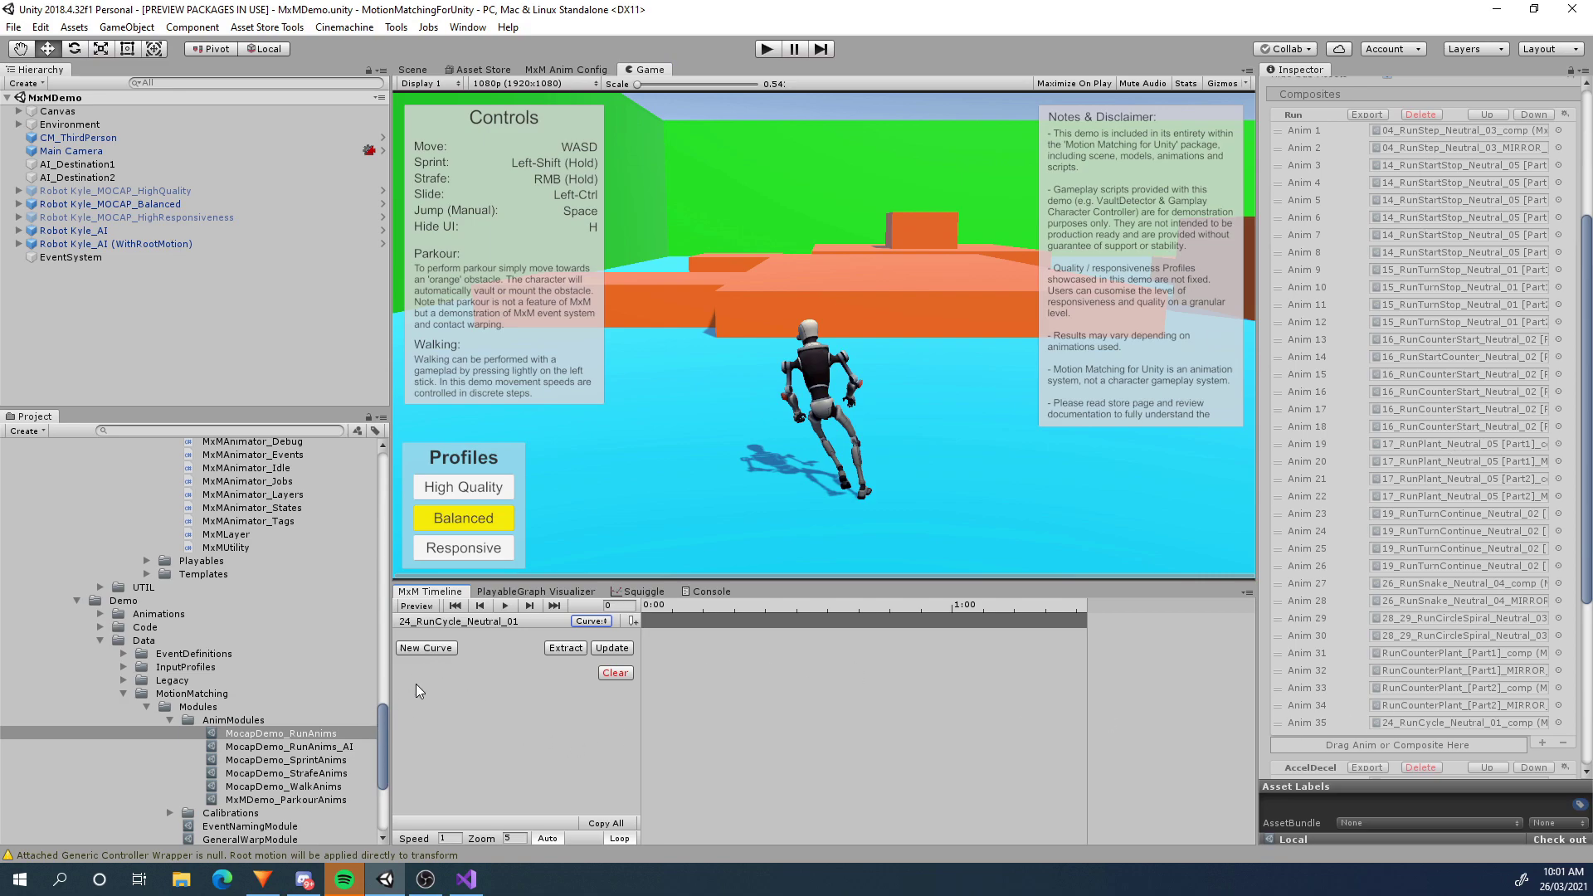
Add two curve tracks, naming the first TestCurve1 and the second TestCurve
{"action": "left_click", "coordinate": [432, 649]}
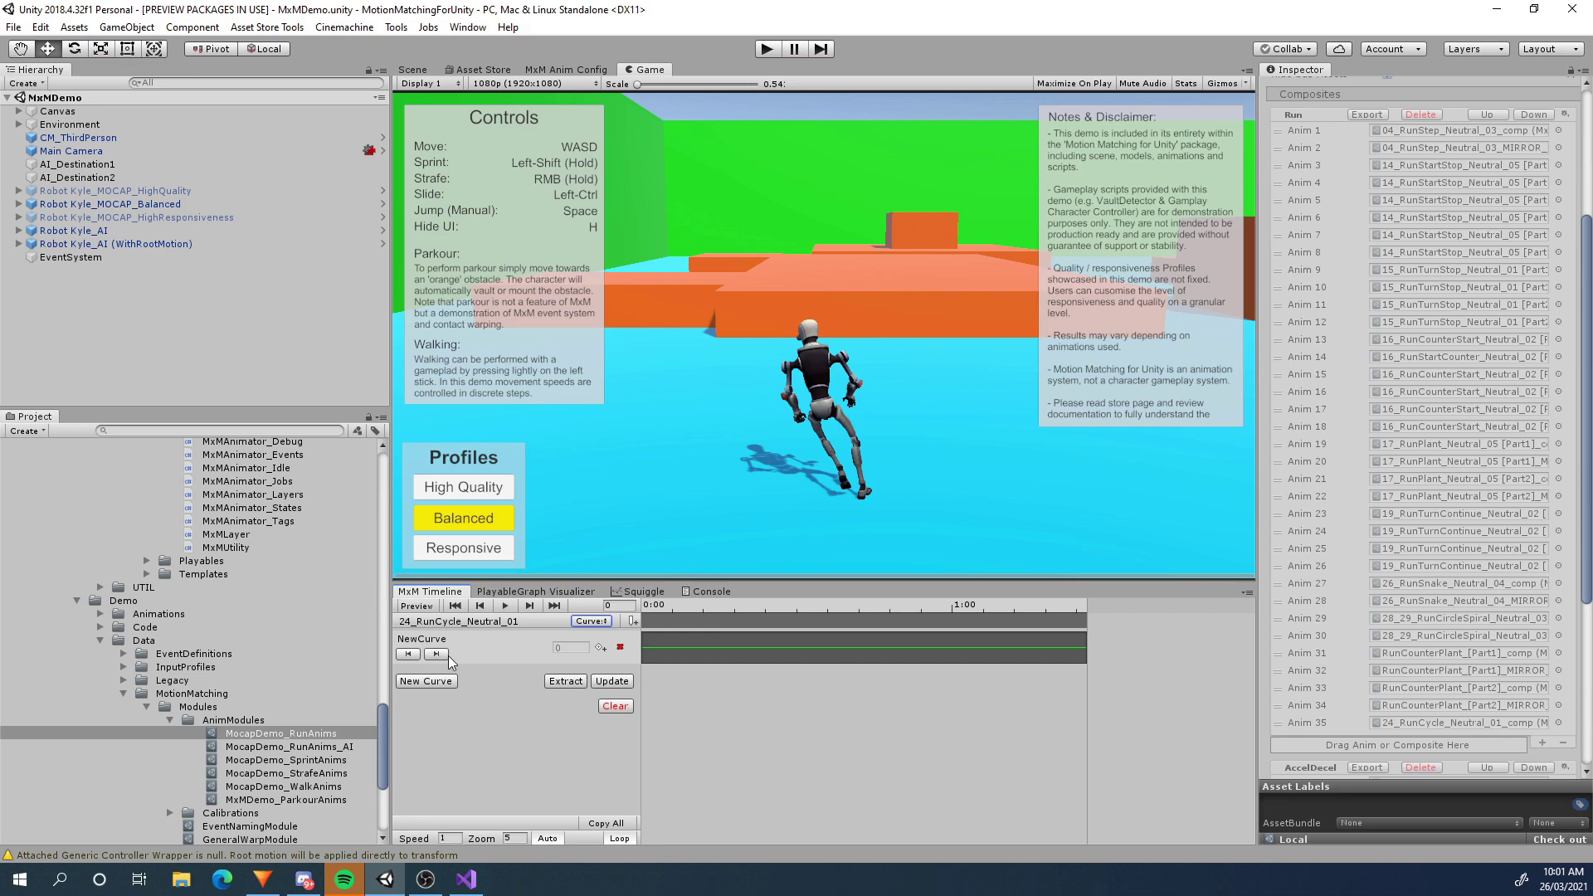
{"action": "left_click", "coordinate": [426, 681]}
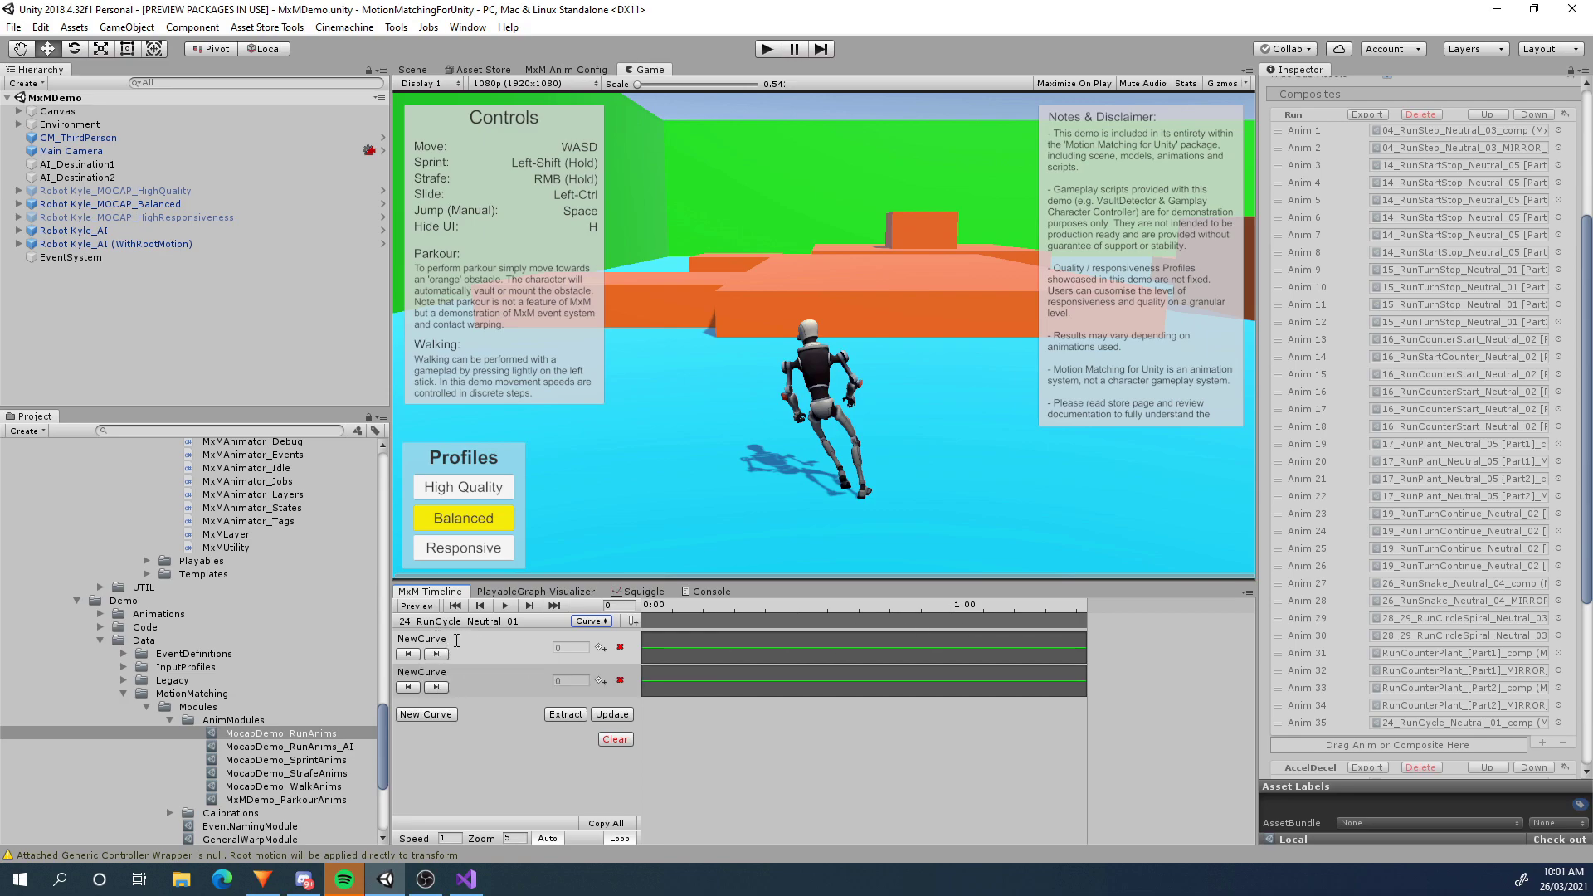
{"action": "left_click_drag", "start_coordinate": [458, 639], "coordinate": [380, 637]}
{"action": "type", "text": "TestCurve1"}
{"action": "left_click", "coordinate": [458, 674]}
{"action": "type", "text": "TestCurve"}
Set a test curve's left key to 0.4765 and lower its right end key
{"action": "left_click", "coordinate": [857, 665]}
{"action": "left_click", "coordinate": [448, 347]}
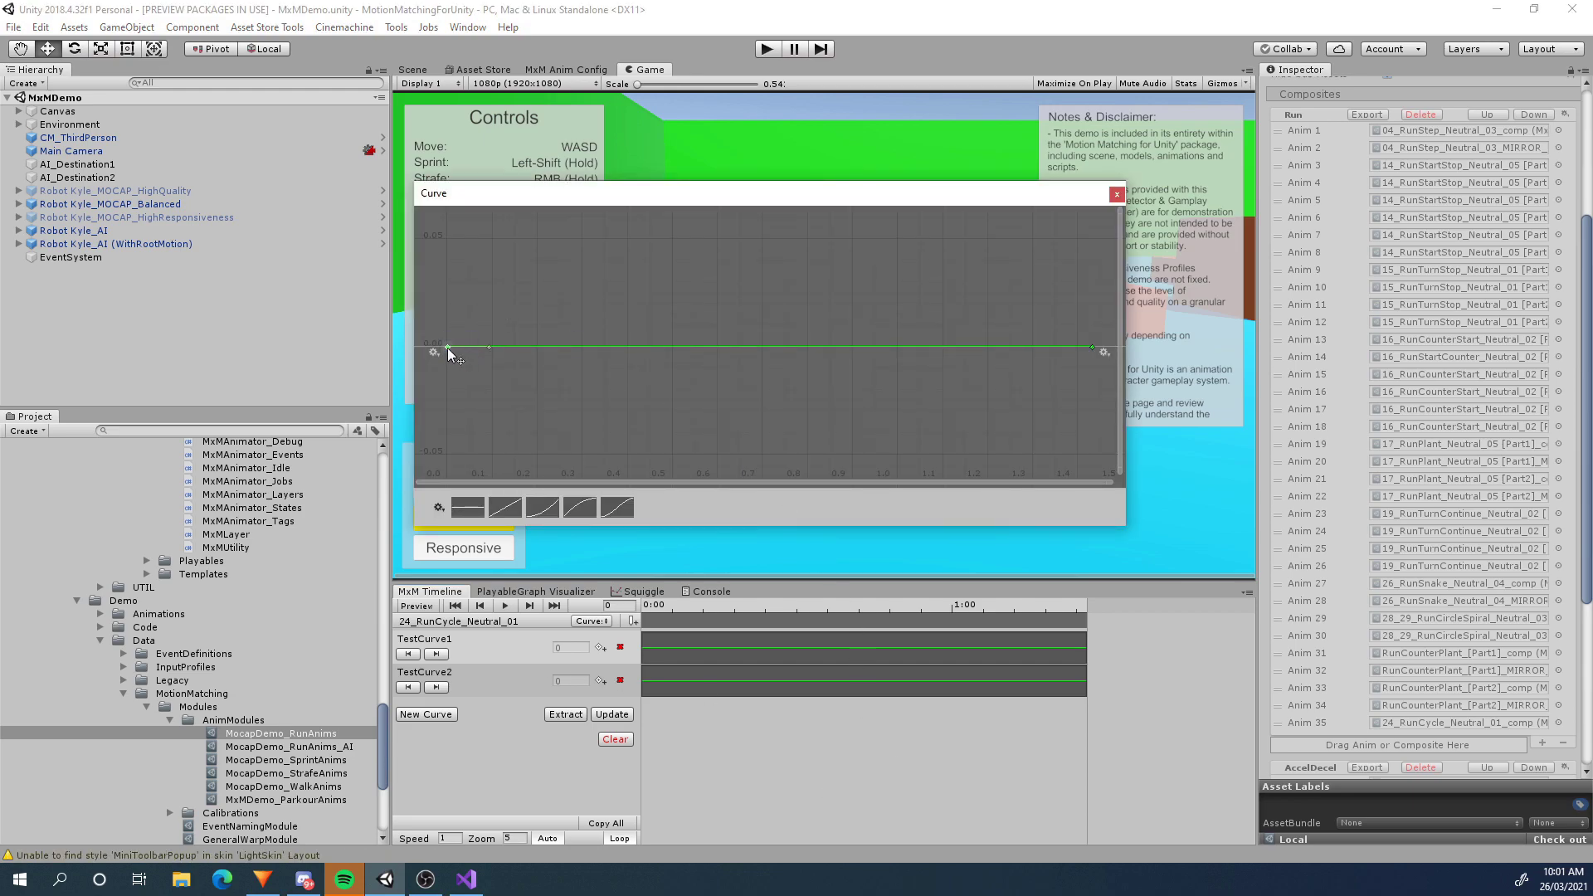
{"action": "right_click", "coordinate": [448, 352]}
{"action": "left_click", "coordinate": [481, 377]}
{"action": "type", "text": "0.4765"}
{"action": "key", "text": "Return"}
{"action": "left_click_drag", "start_coordinate": [1092, 346], "coordinate": [1091, 397]}
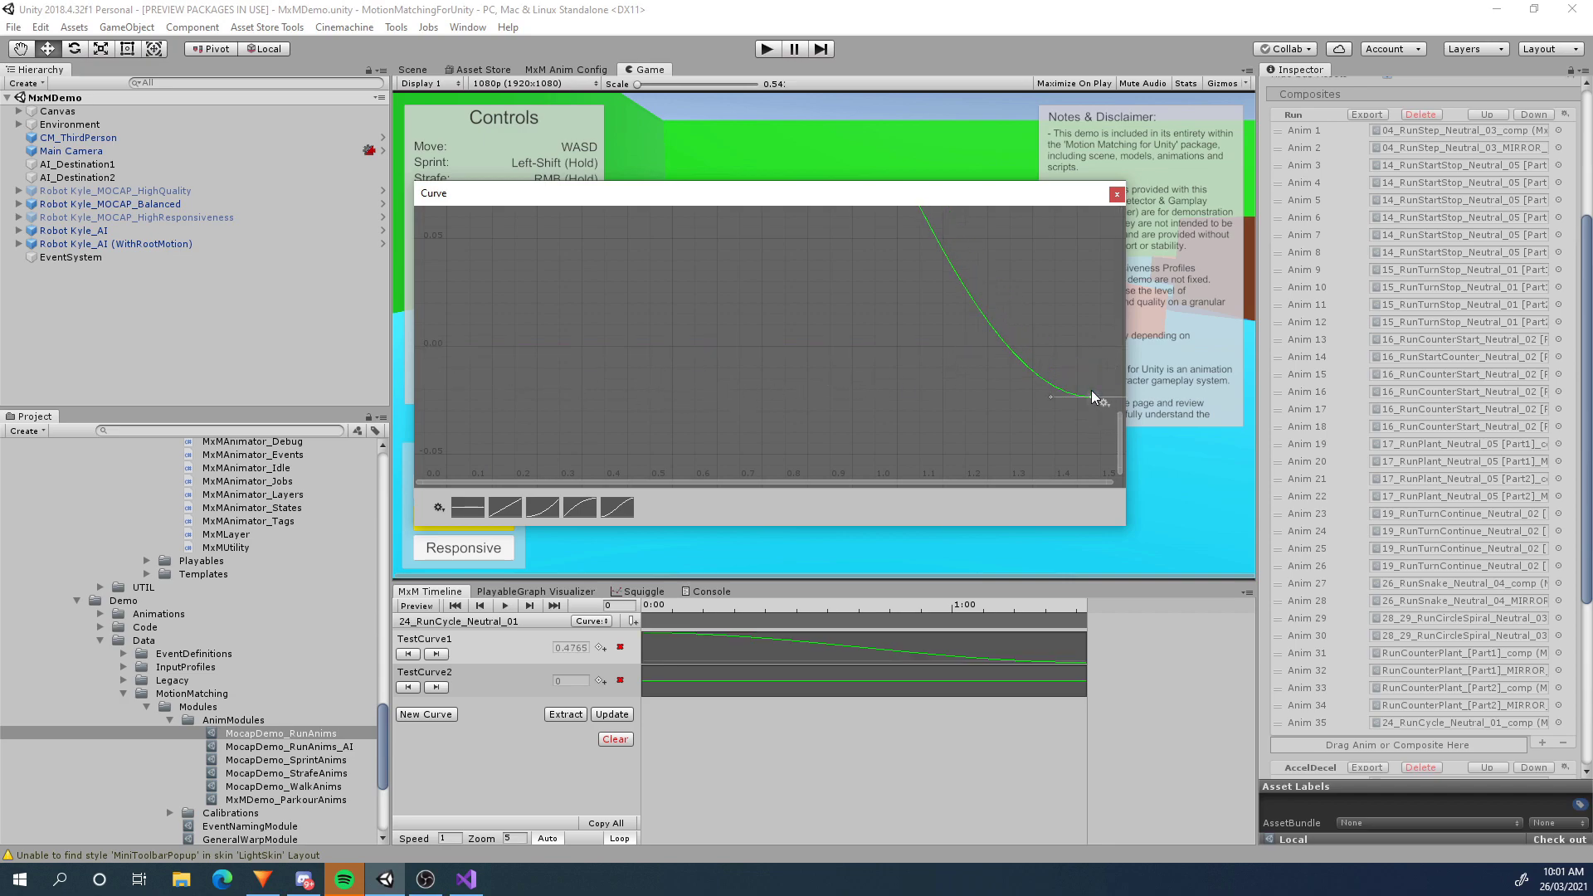
{"action": "left_click", "coordinate": [1042, 412]}
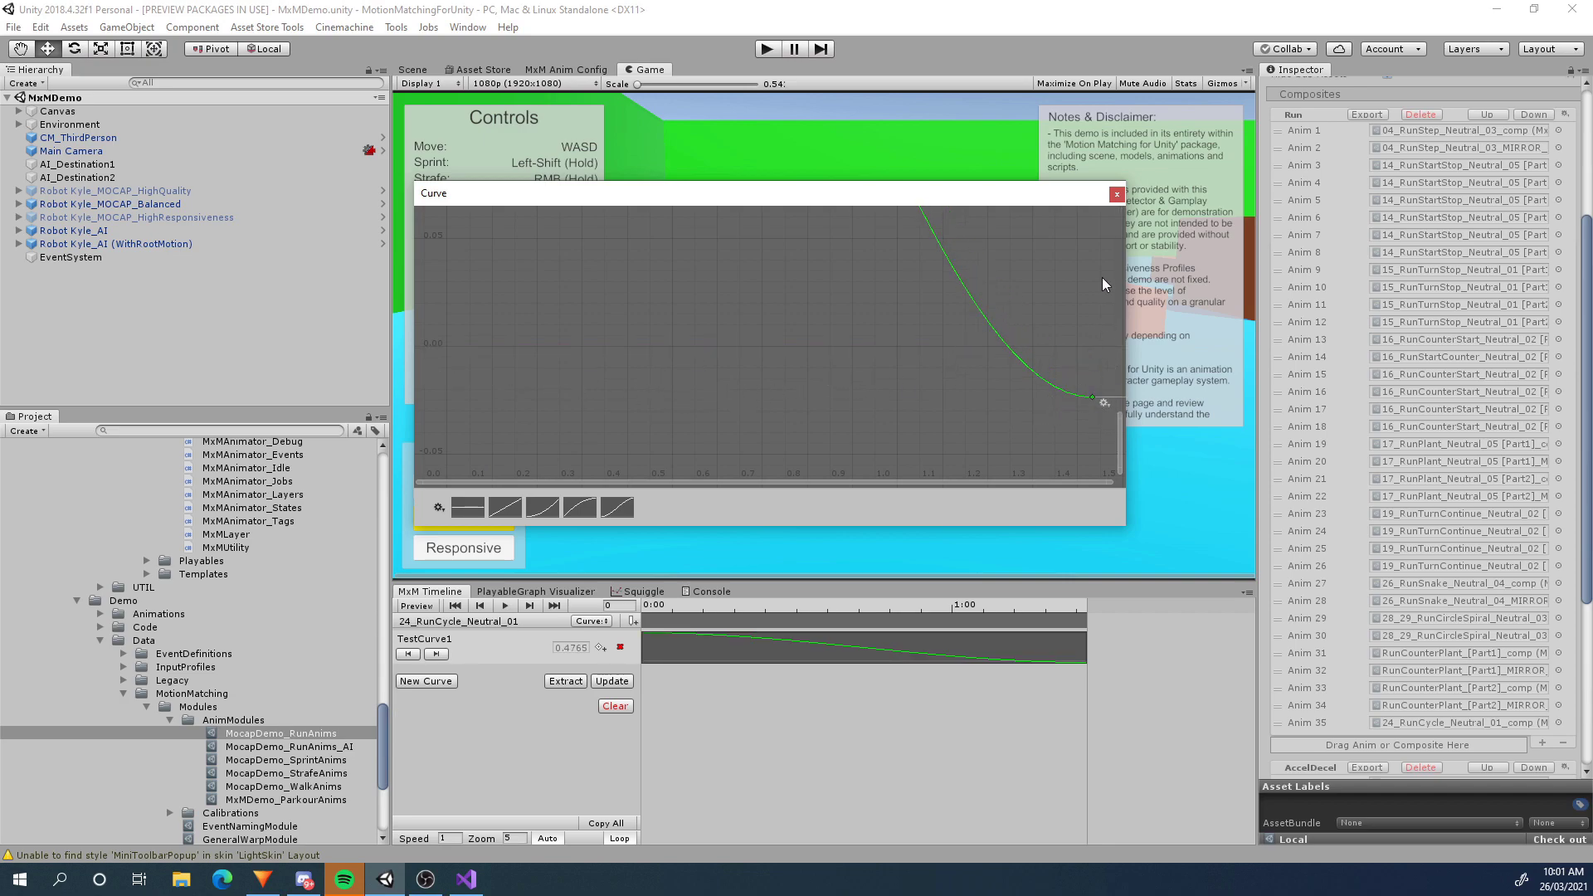
{"action": "left_click", "coordinate": [1117, 193]}
Set TestCurve1's first key to 0.5 and its end key to 1
{"action": "left_click", "coordinate": [735, 635]}
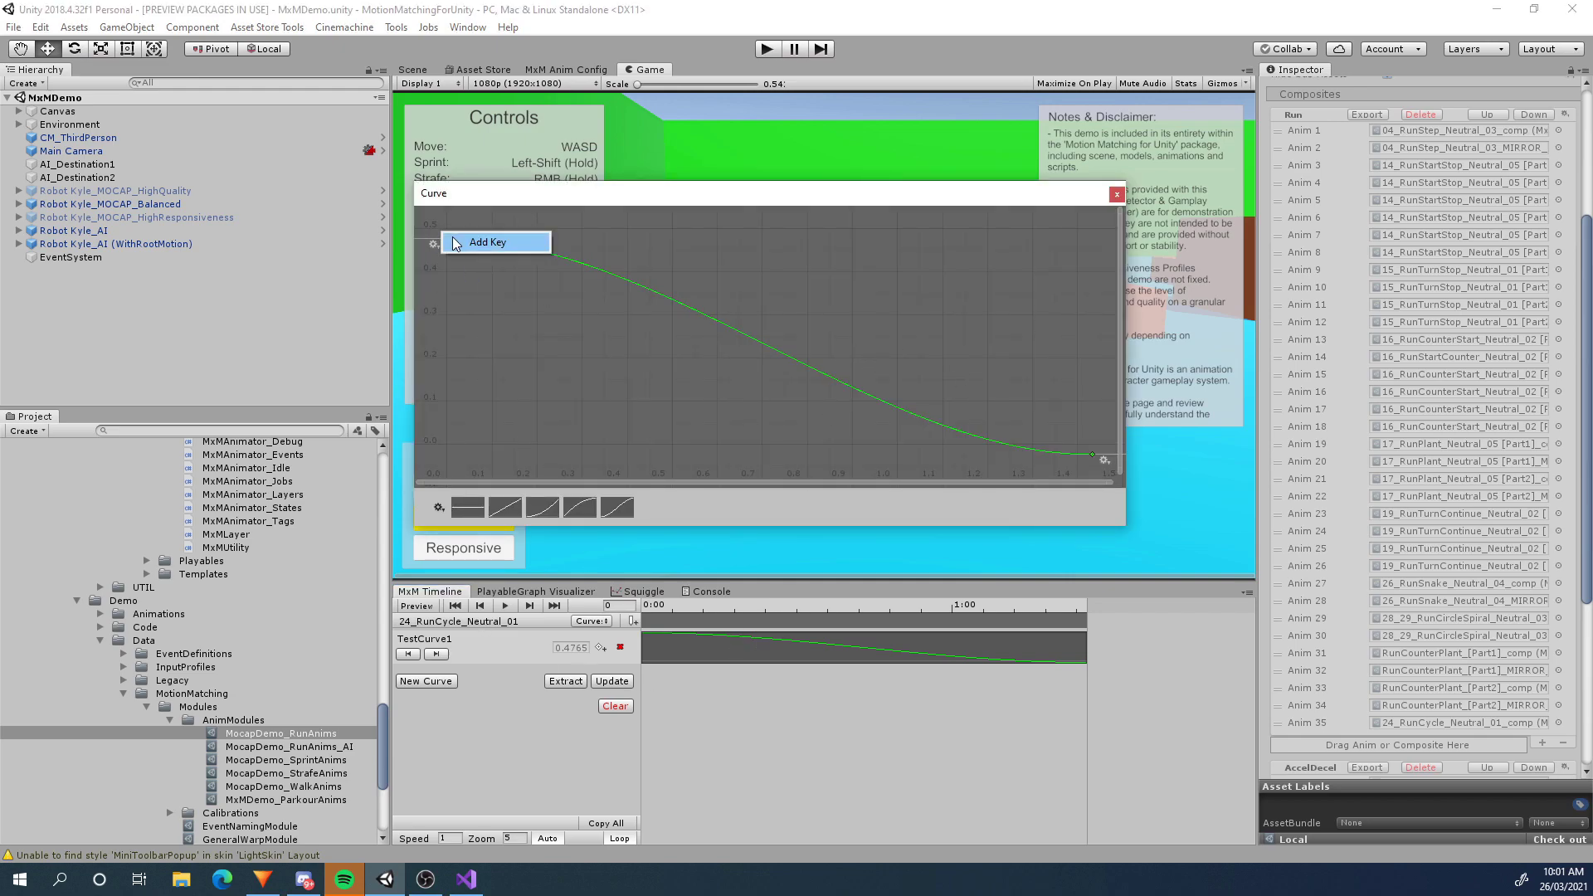
{"action": "right_click", "coordinate": [447, 241]}
{"action": "left_click", "coordinate": [495, 272]}
{"action": "type", "text": "0.5"}
{"action": "key", "text": "Return"}
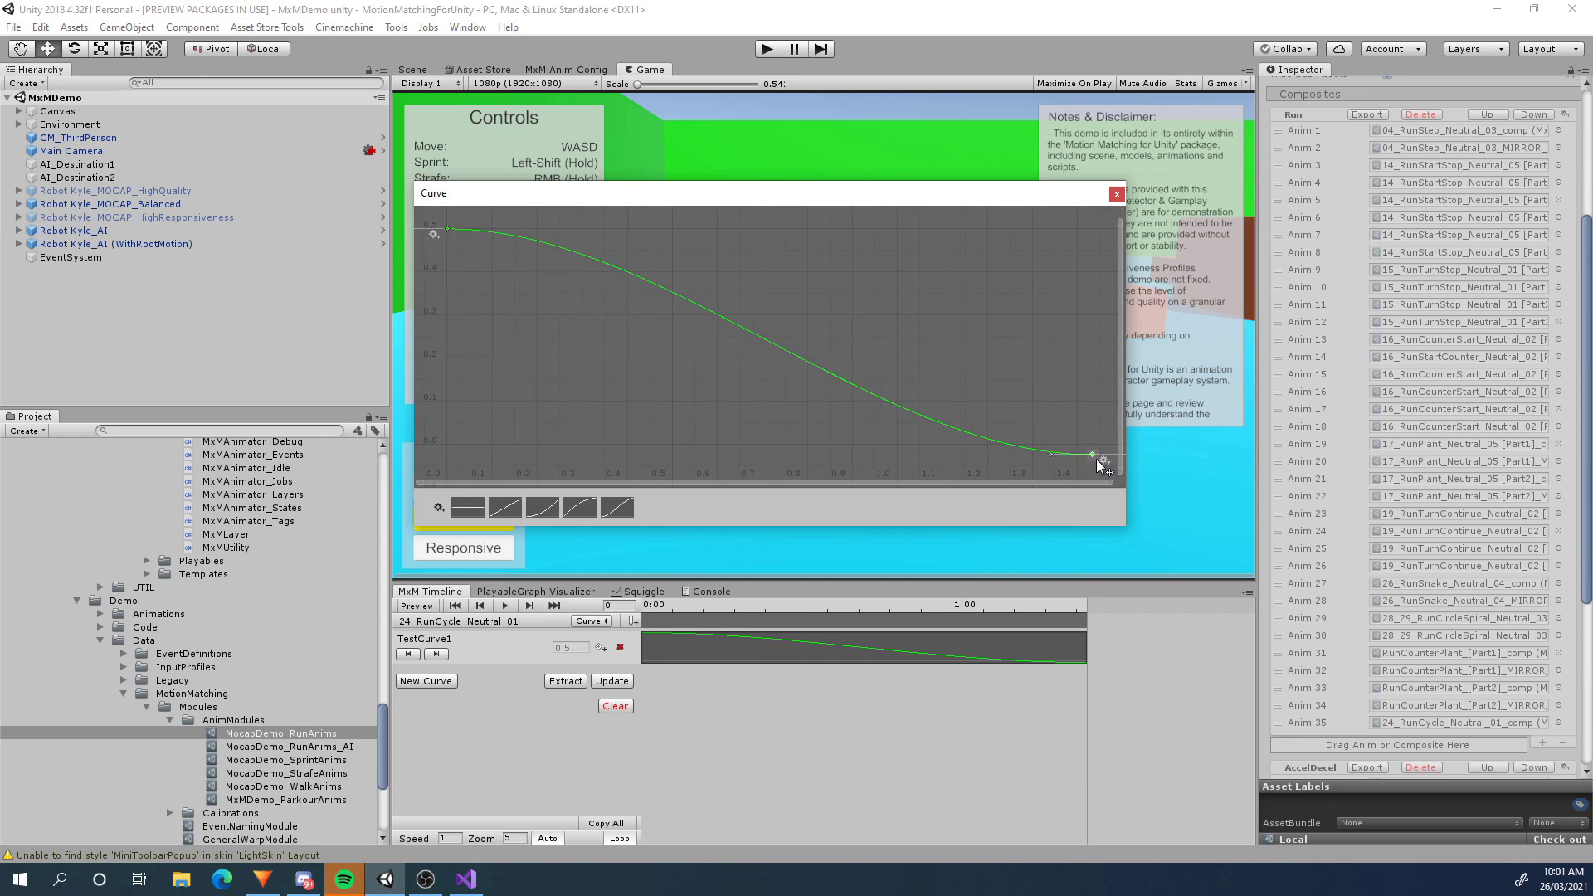
{"action": "right_click", "coordinate": [1092, 455]}
{"action": "left_click", "coordinate": [1120, 489]}
{"action": "type", "text": "1"}
{"action": "key", "text": "Return"}
Add a new curve track named TestCurve2
{"action": "left_click", "coordinate": [1117, 193]}
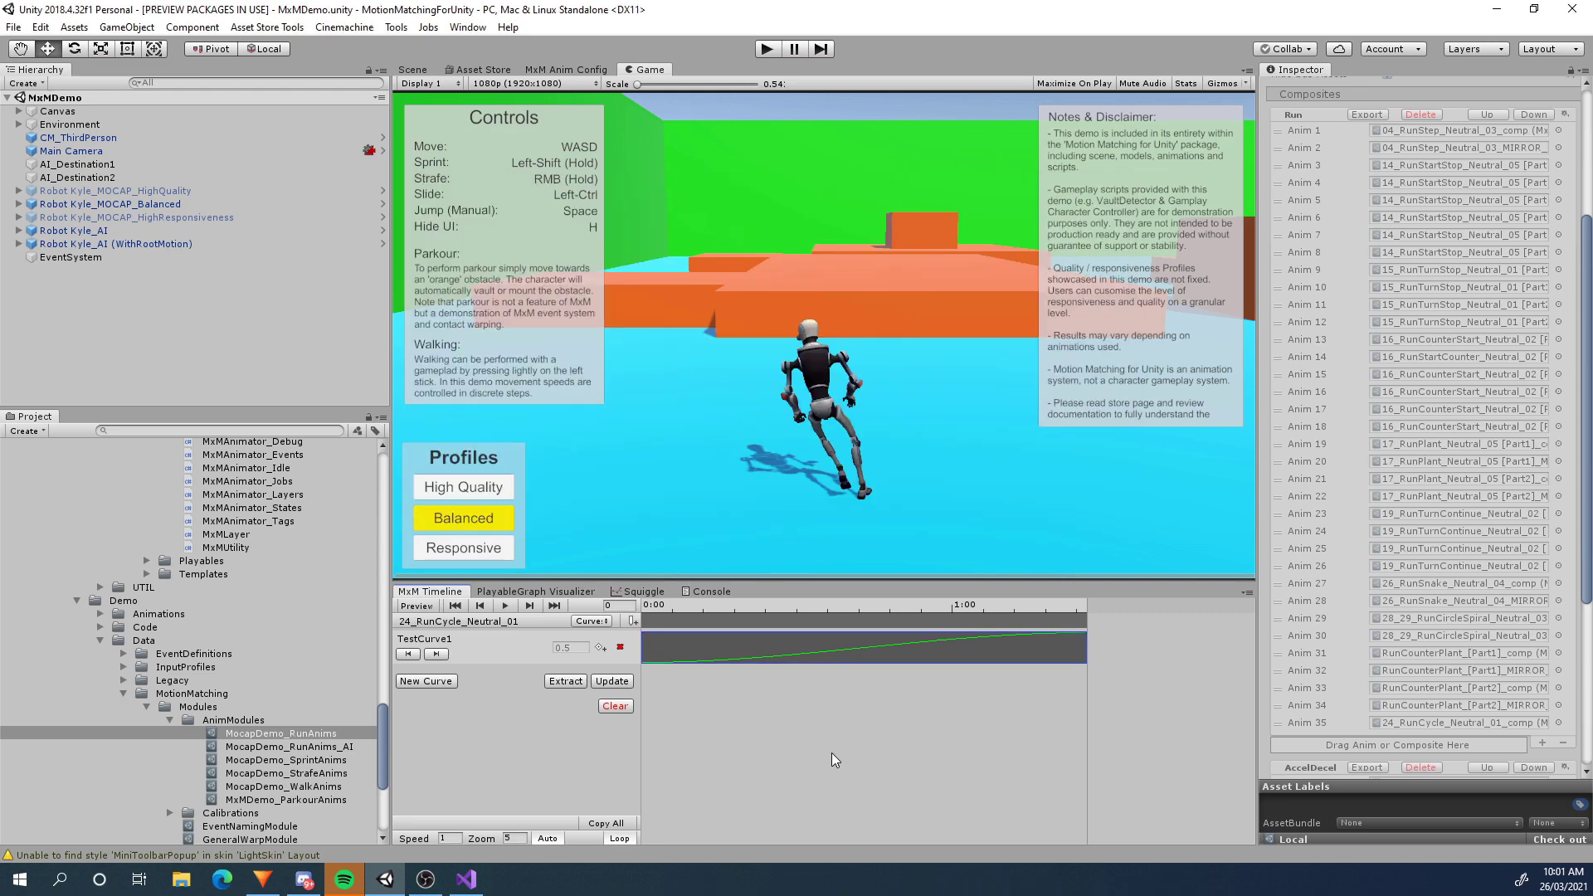
{"action": "left_click", "coordinate": [419, 682]}
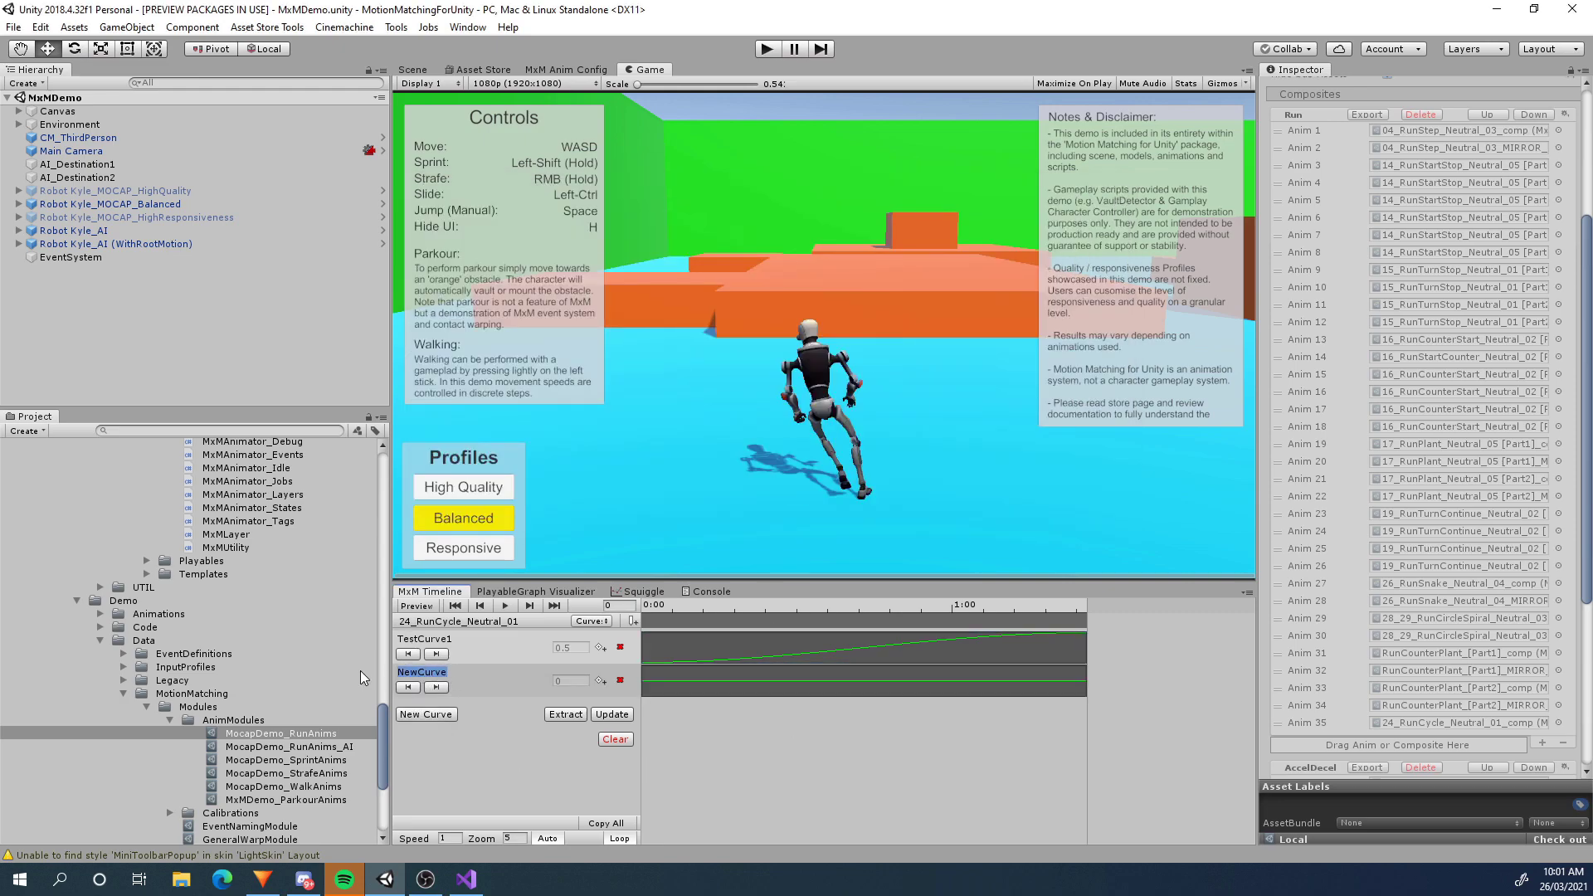
{"action": "type", "text": "TestCurve2"}
Set TestCurve2's first key to 1 and its last key to 0.5
{"action": "left_click", "coordinate": [894, 699]}
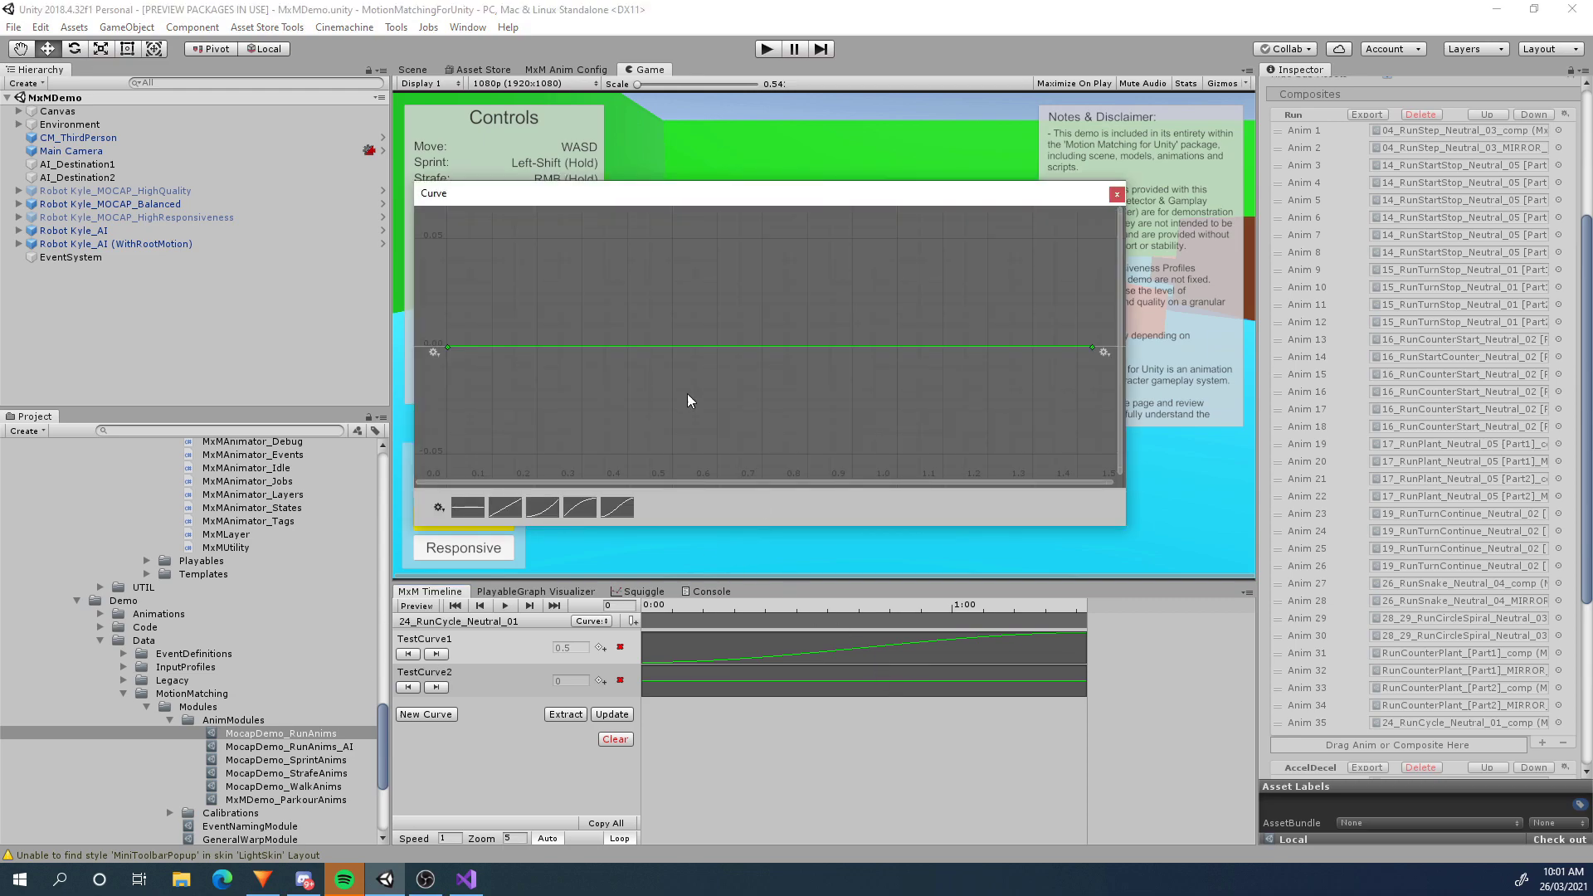
{"action": "right_click", "coordinate": [448, 348]}
{"action": "left_click", "coordinate": [492, 375]}
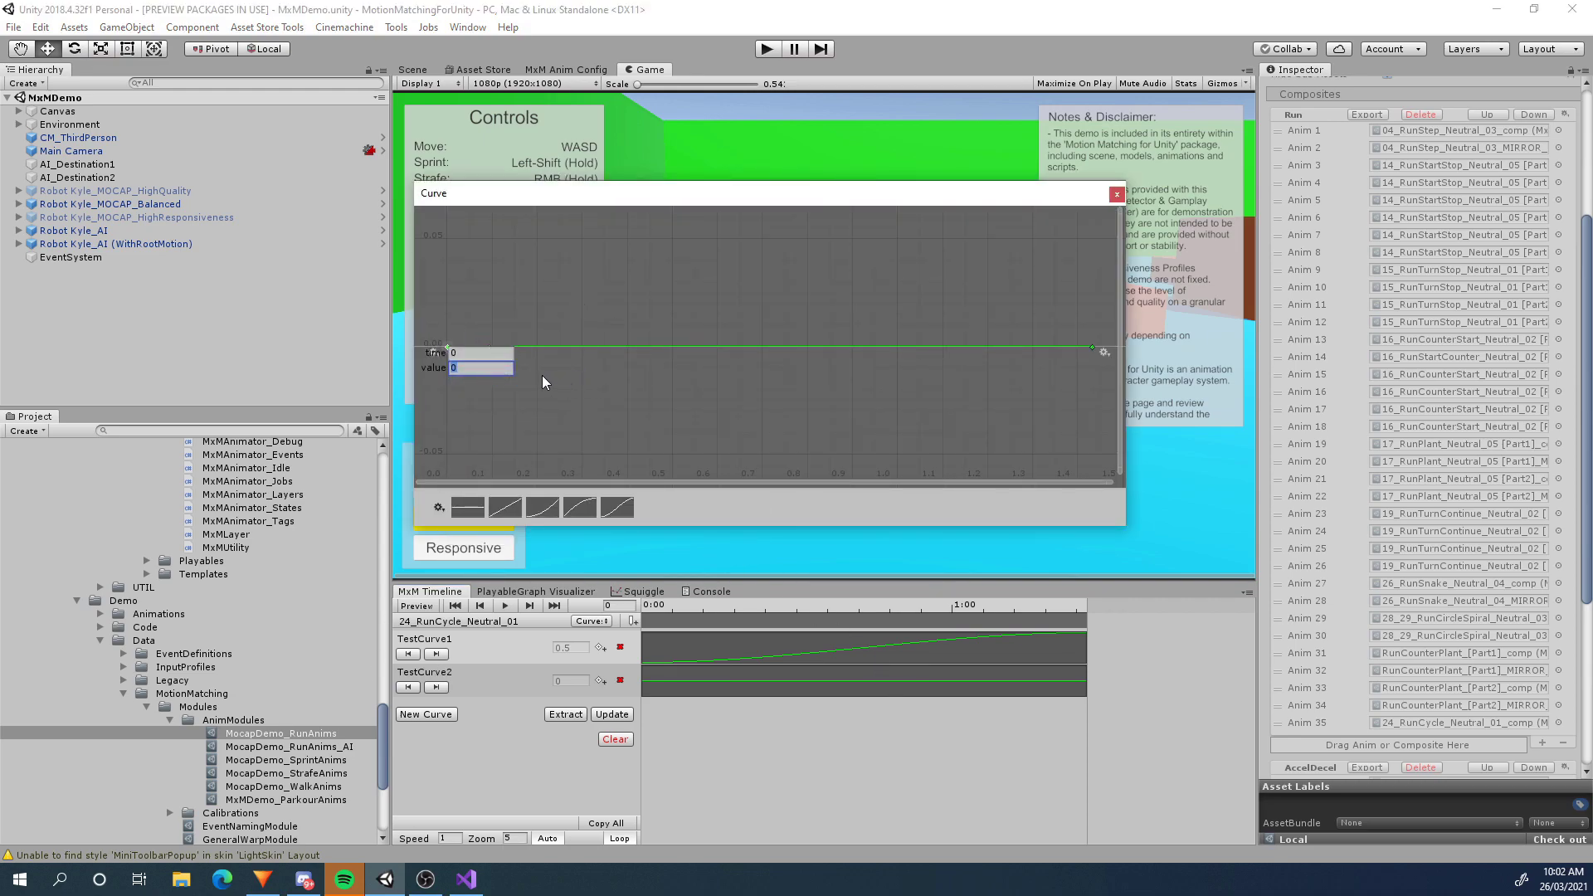
{"action": "type", "text": "1"}
{"action": "key", "text": "Return"}
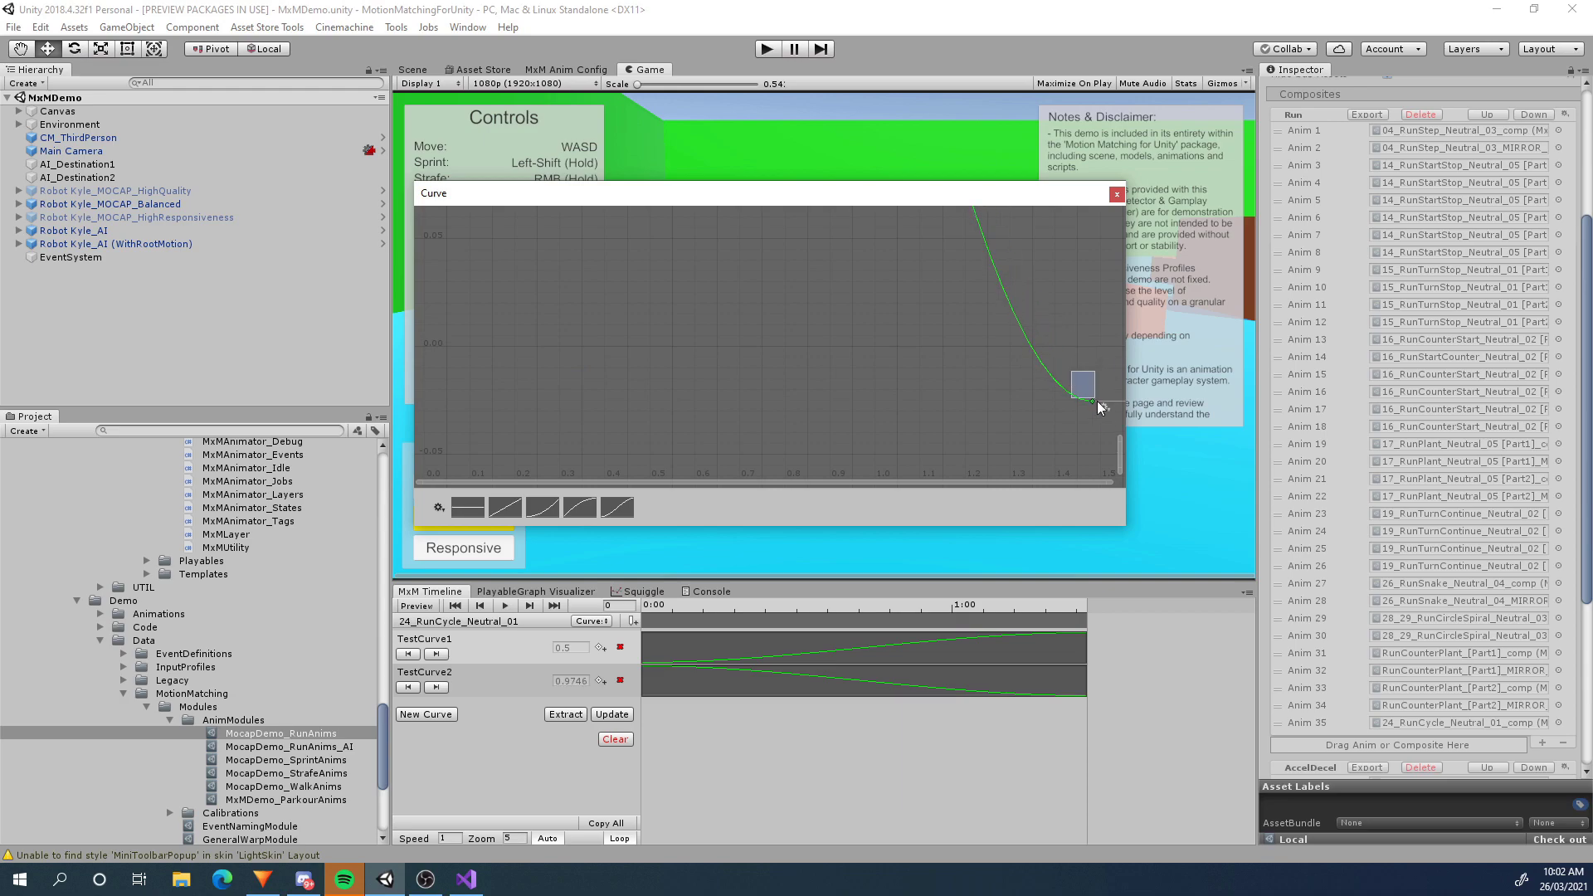
{"action": "right_click", "coordinate": [1092, 401]}
{"action": "left_click", "coordinate": [1136, 429]}
{"action": "type", "text": "0.5"}
{"action": "key", "text": "Return"}
Reframe TestCurve2 in the curve editor and re-enter 1 for its left key
{"action": "left_click", "coordinate": [984, 676]}
{"action": "right_click", "coordinate": [448, 238]}
{"action": "left_click", "coordinate": [498, 263]}
{"action": "type", "text": "1"}
{"action": "key", "text": "Return"}
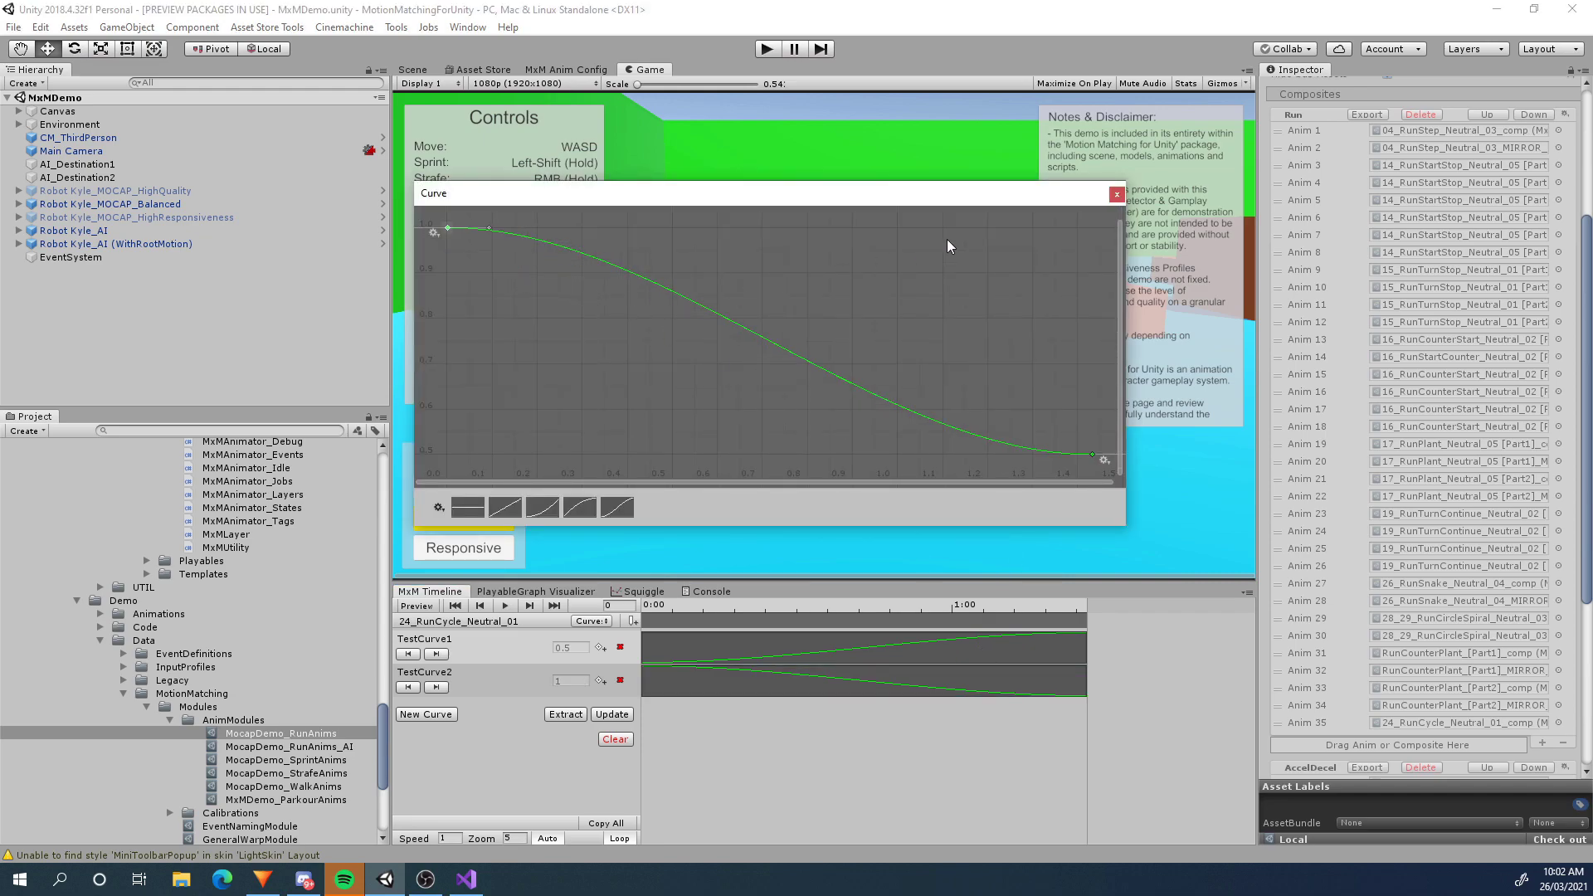
{"action": "left_click", "coordinate": [1116, 194]}
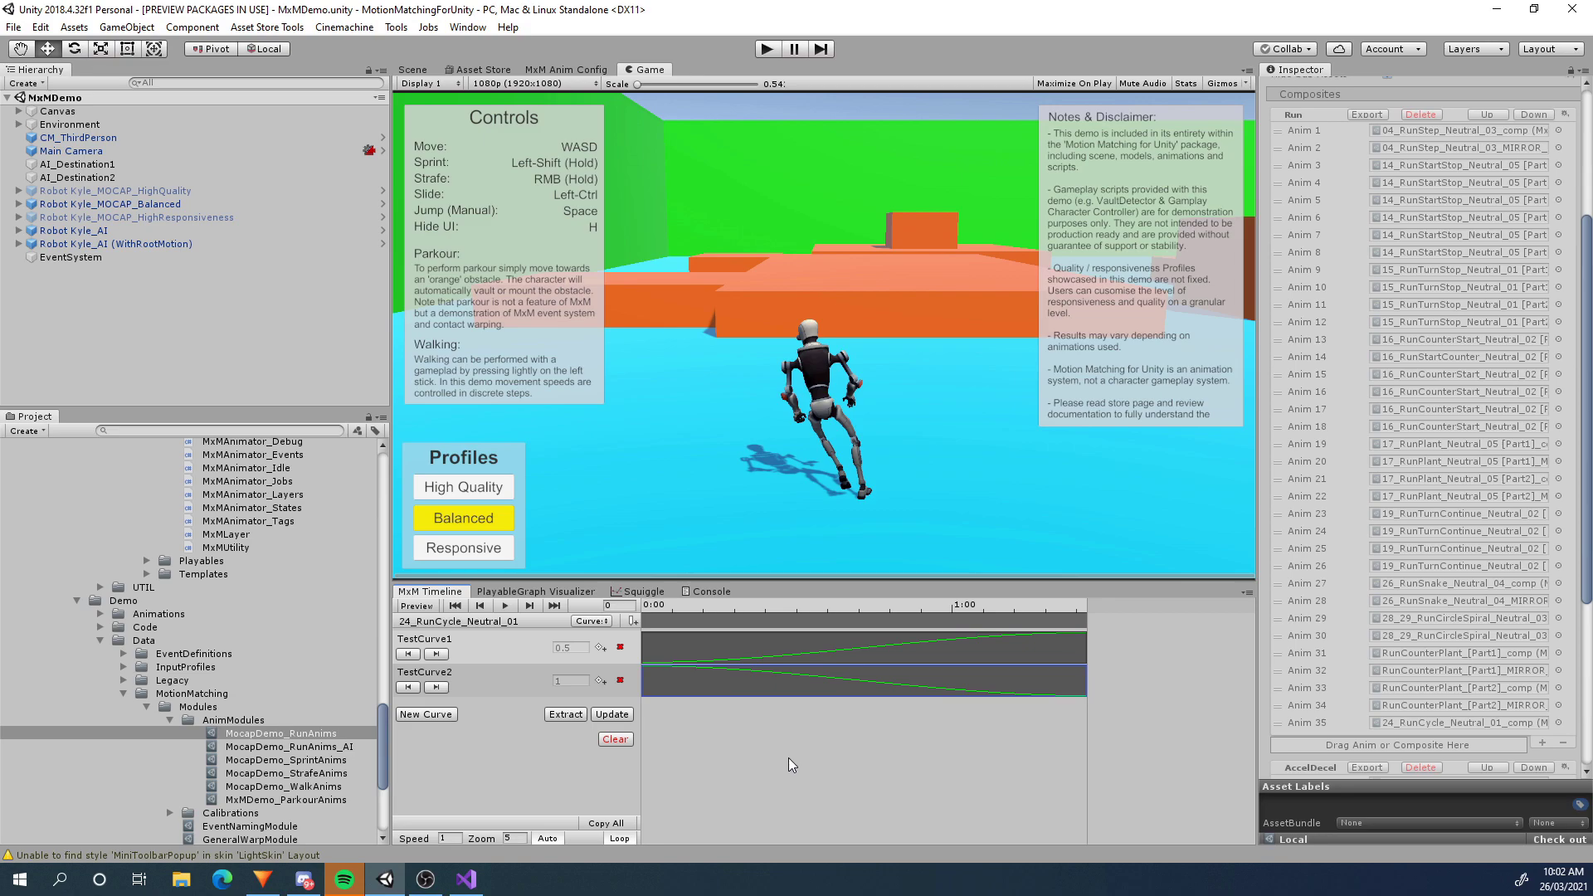
Show the Squiggle graph, clear console warnings, and open Robot Kyle_MOCAP_Balanced's Example Demo Input options
{"action": "left_click", "coordinate": [641, 592]}
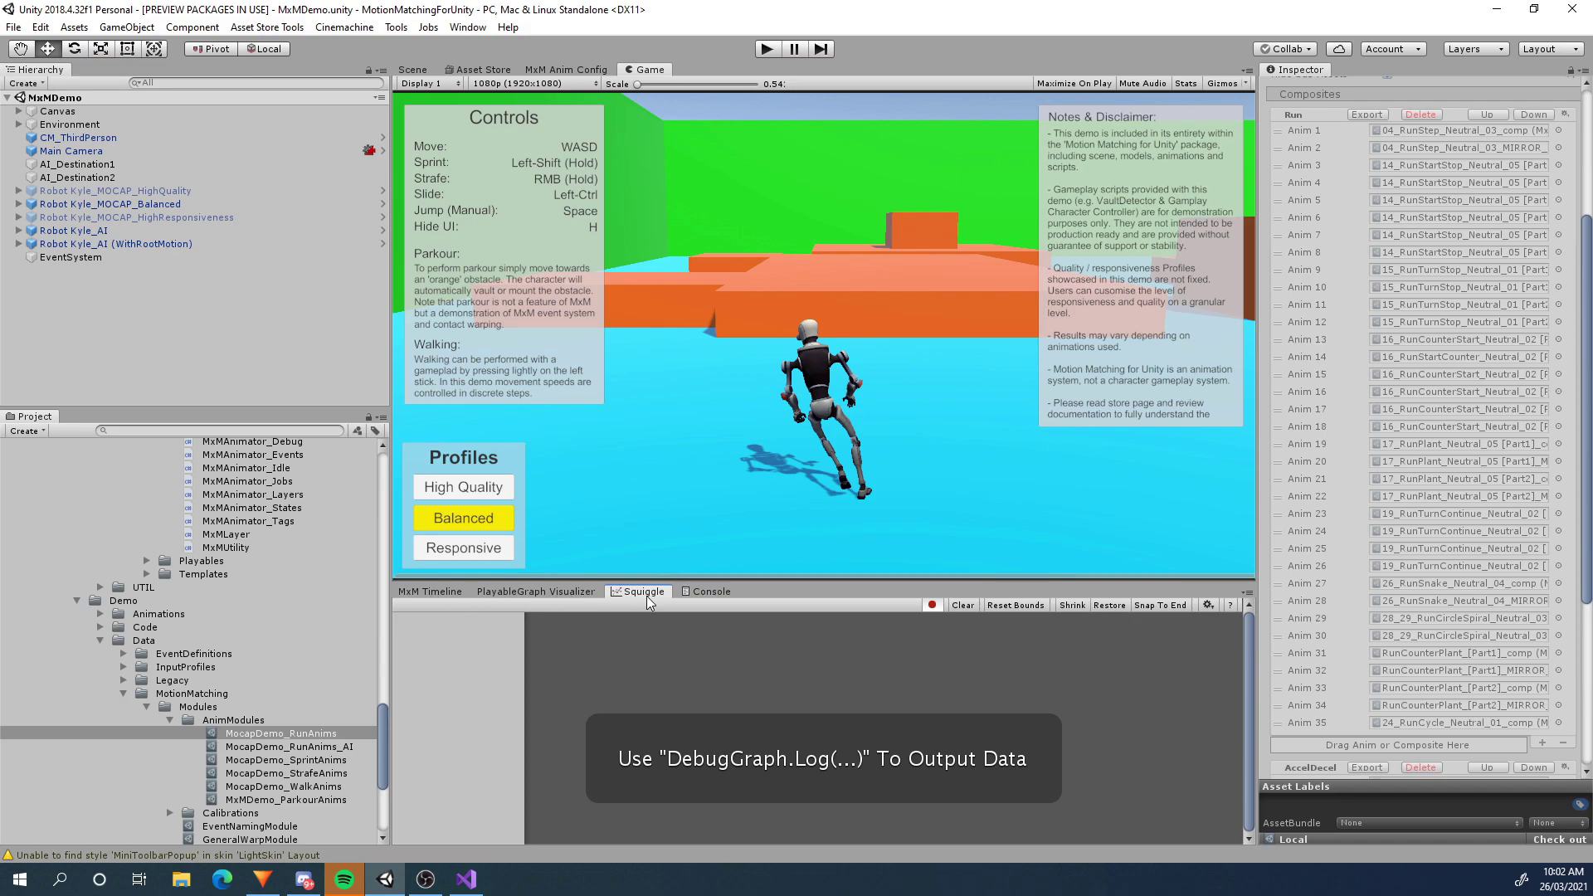
{"action": "left_click", "coordinate": [707, 591]}
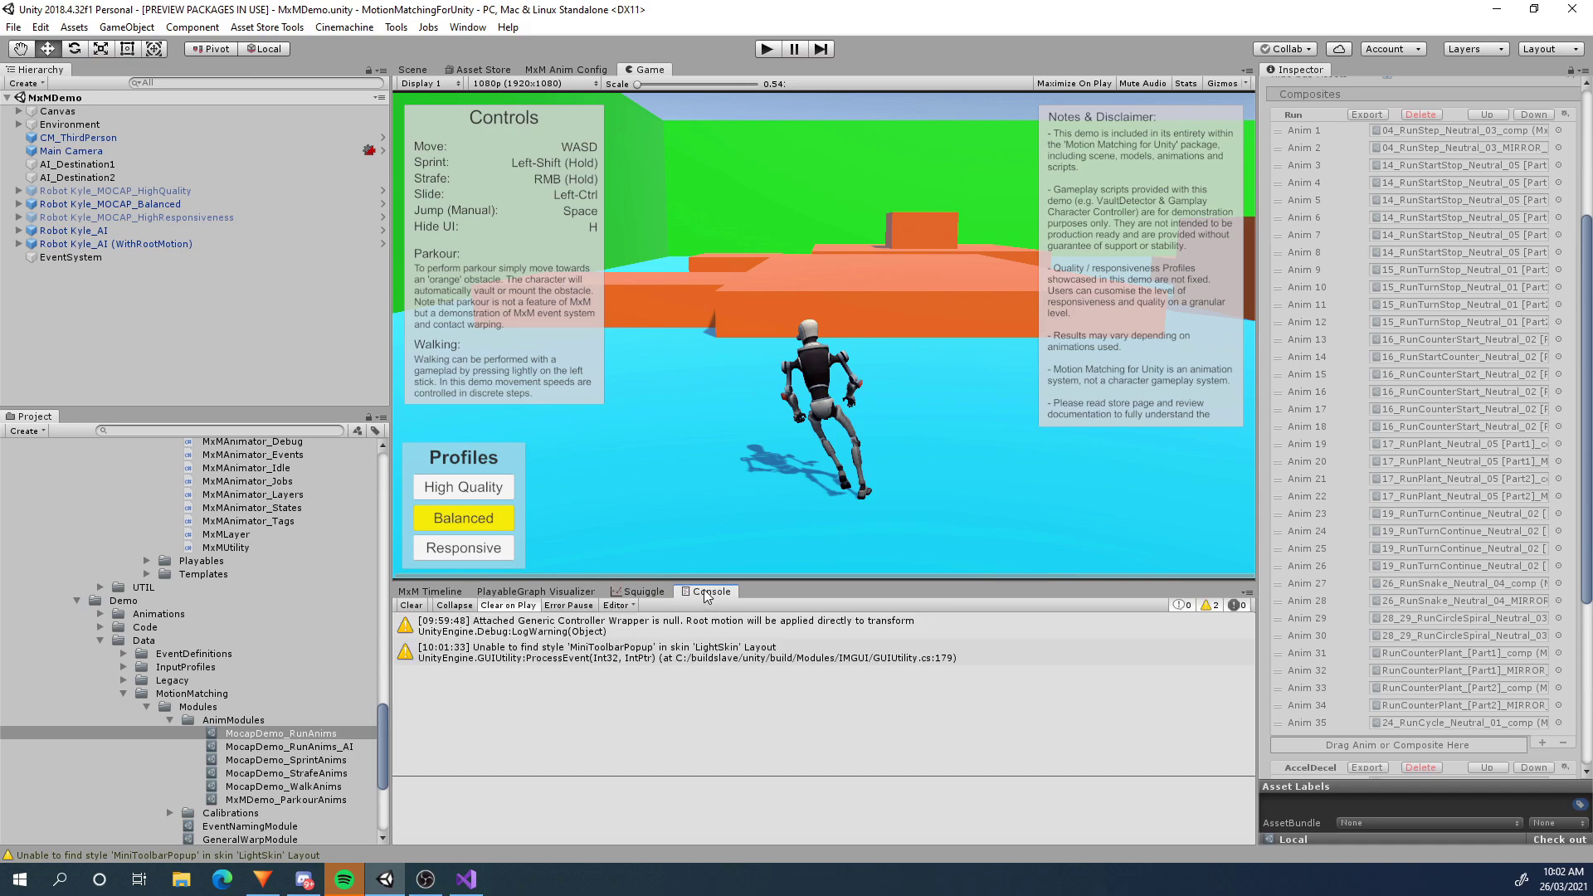
{"action": "left_click", "coordinate": [411, 606]}
{"action": "left_click", "coordinate": [642, 591]}
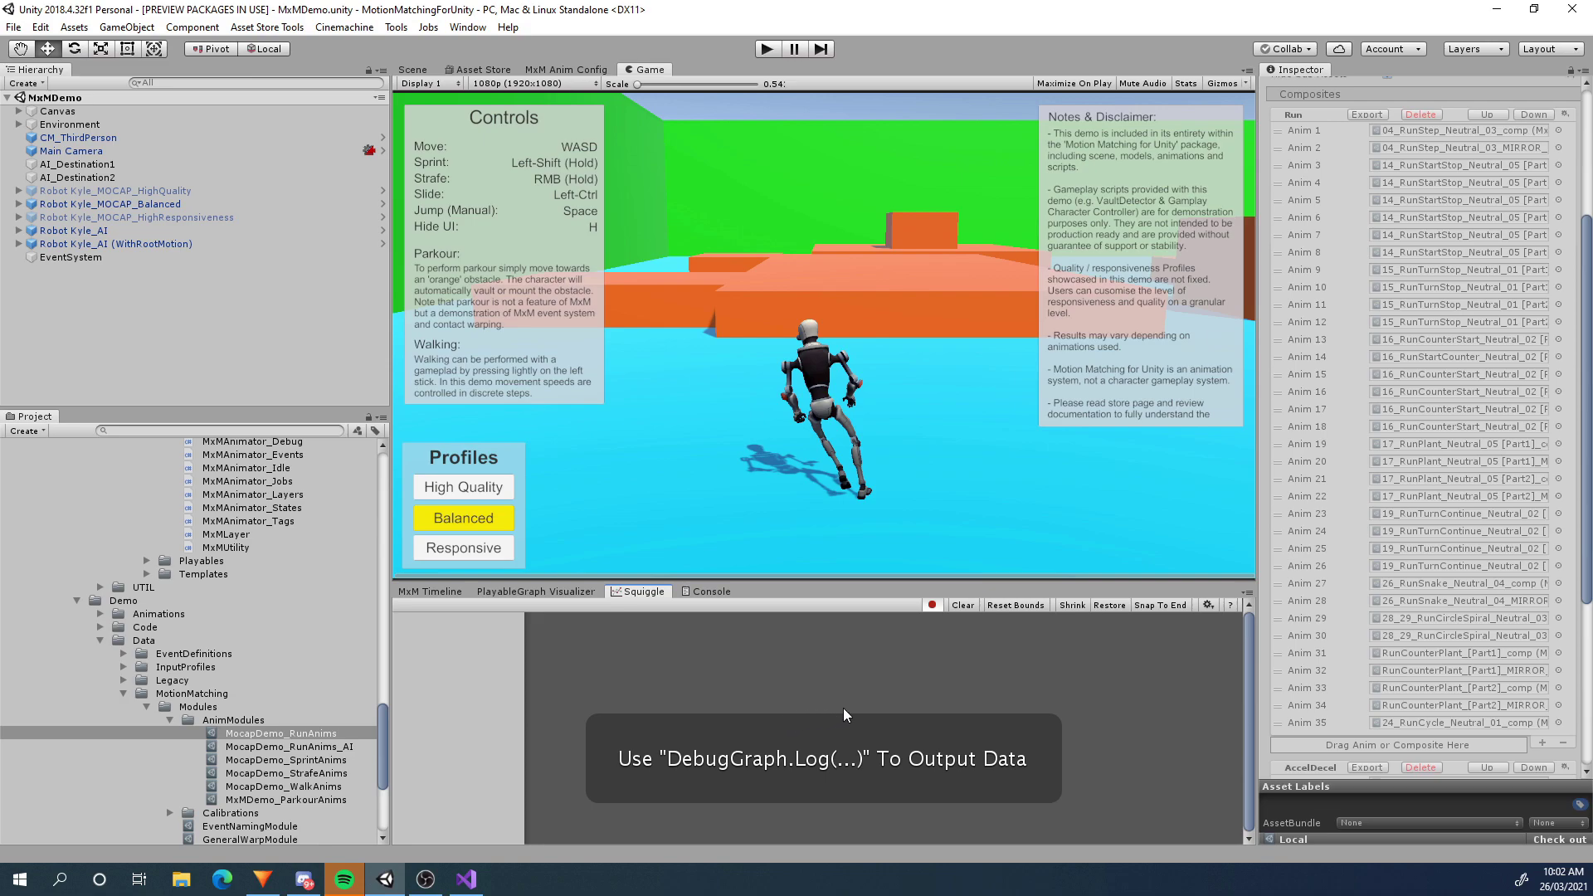
{"action": "left_click", "coordinate": [434, 589]}
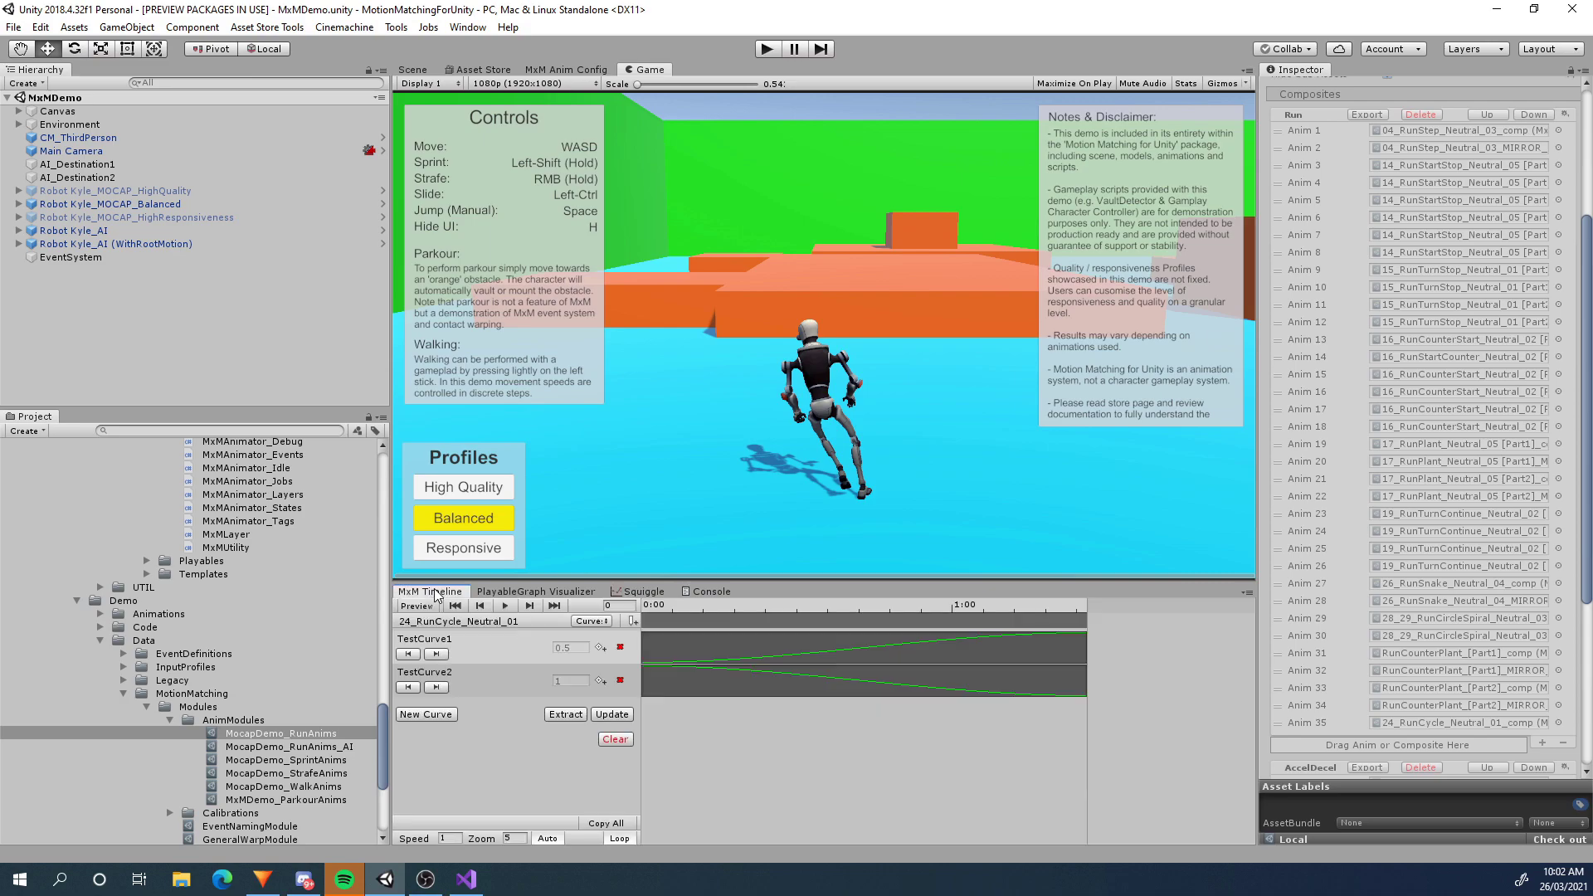
{"action": "left_click", "coordinate": [642, 591]}
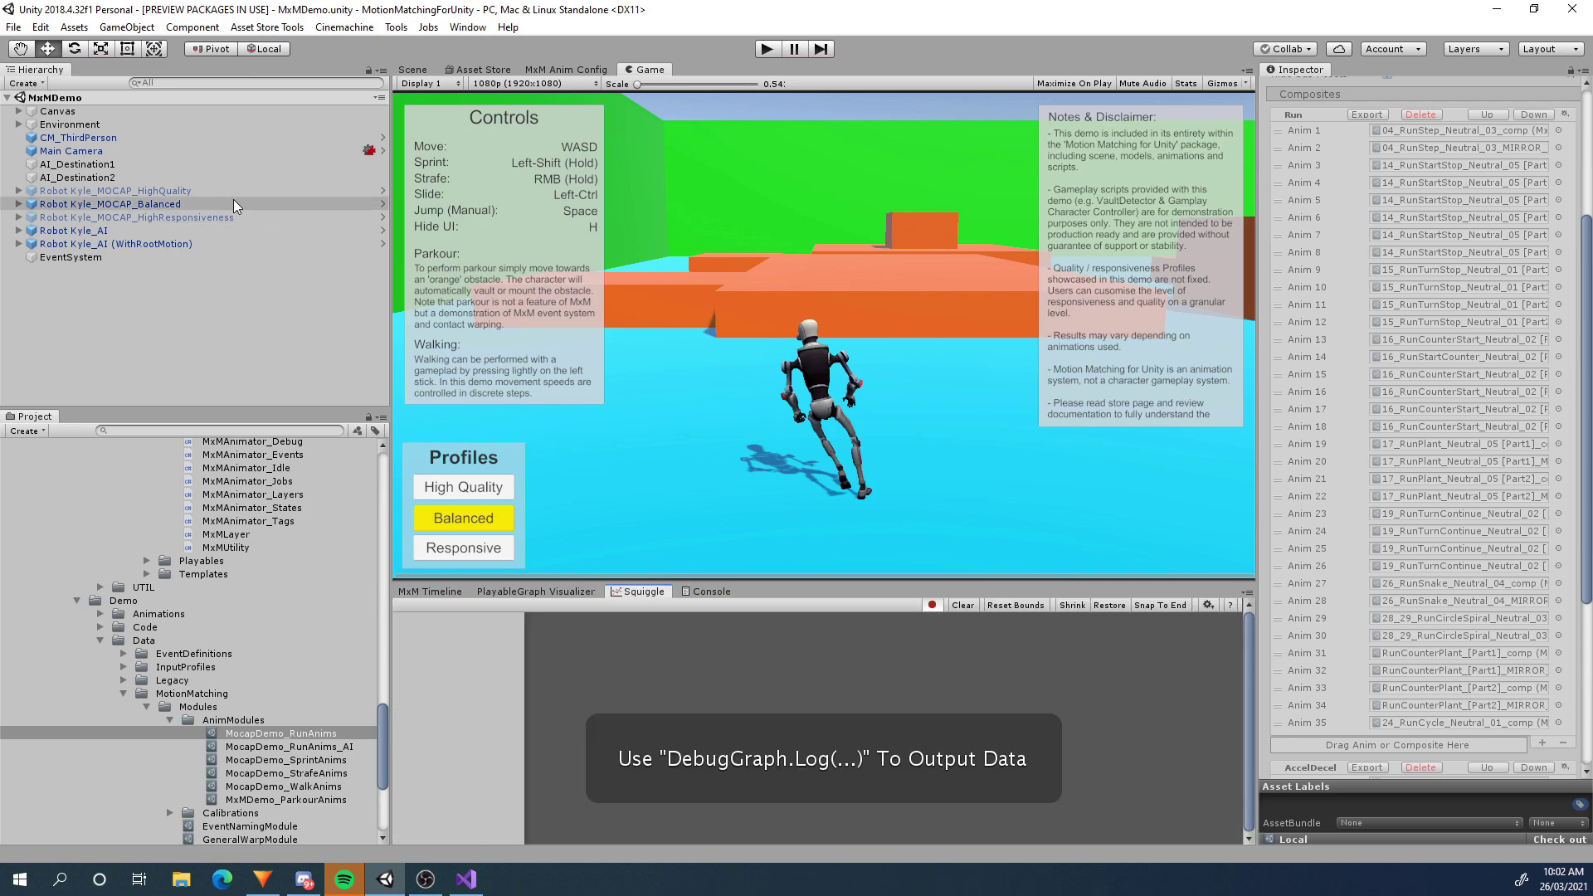
{"action": "left_click", "coordinate": [198, 205]}
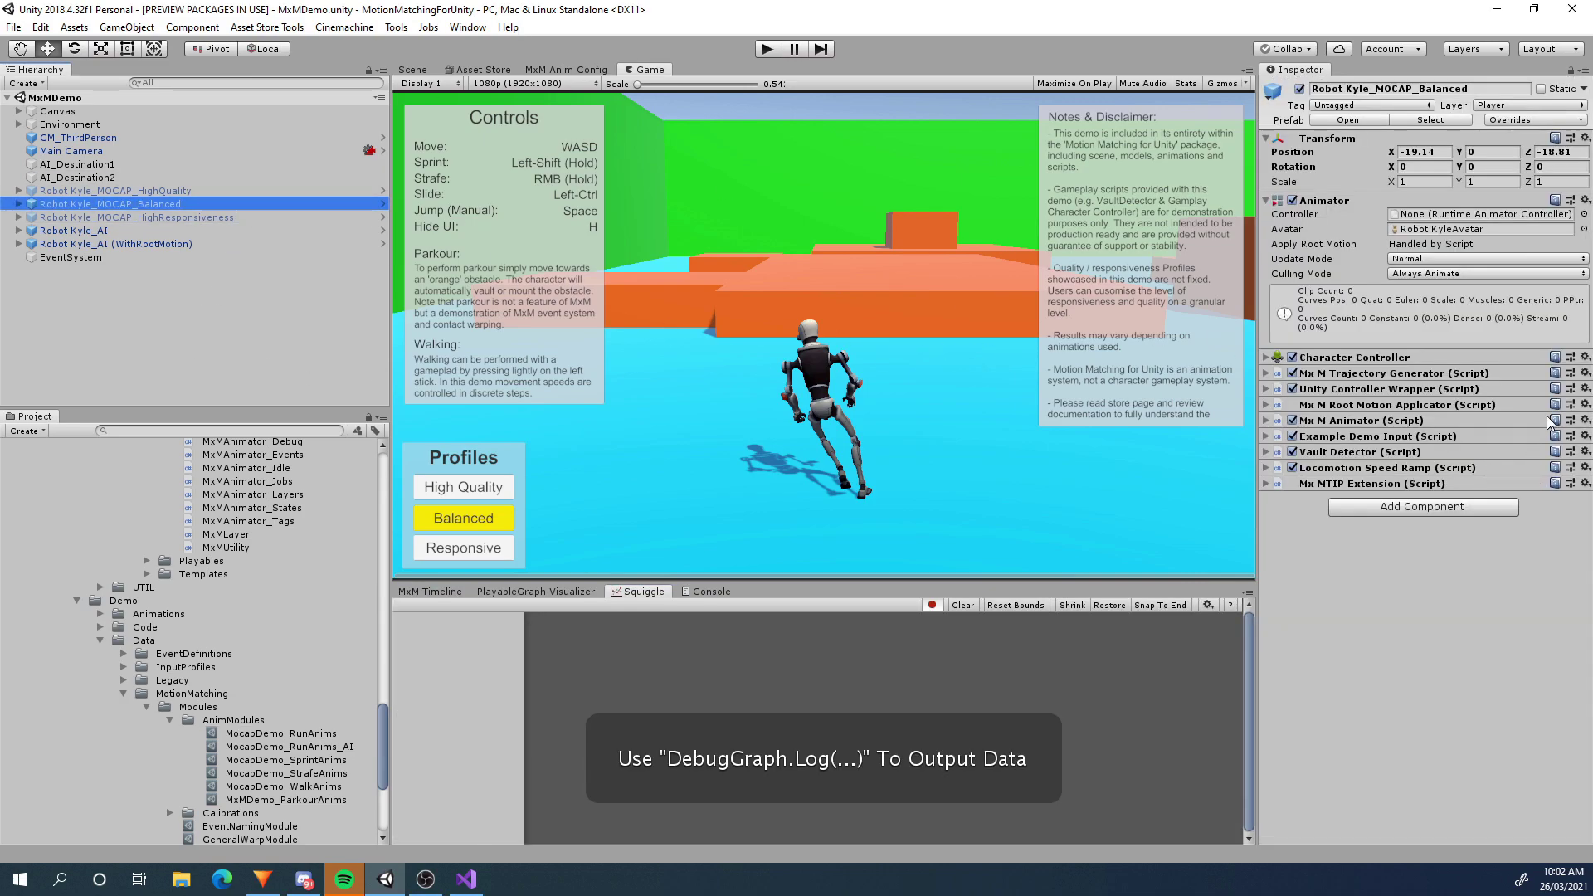
{"action": "left_click", "coordinate": [1584, 436]}
In ExampleDemoInput.cs, start DebugGraph.Log("Test Curve 1", m_mxmAnimator.GetCurveValue("TestCurve1", ECurveBlendType. on line 80
{"action": "left_click", "coordinate": [1481, 610]}
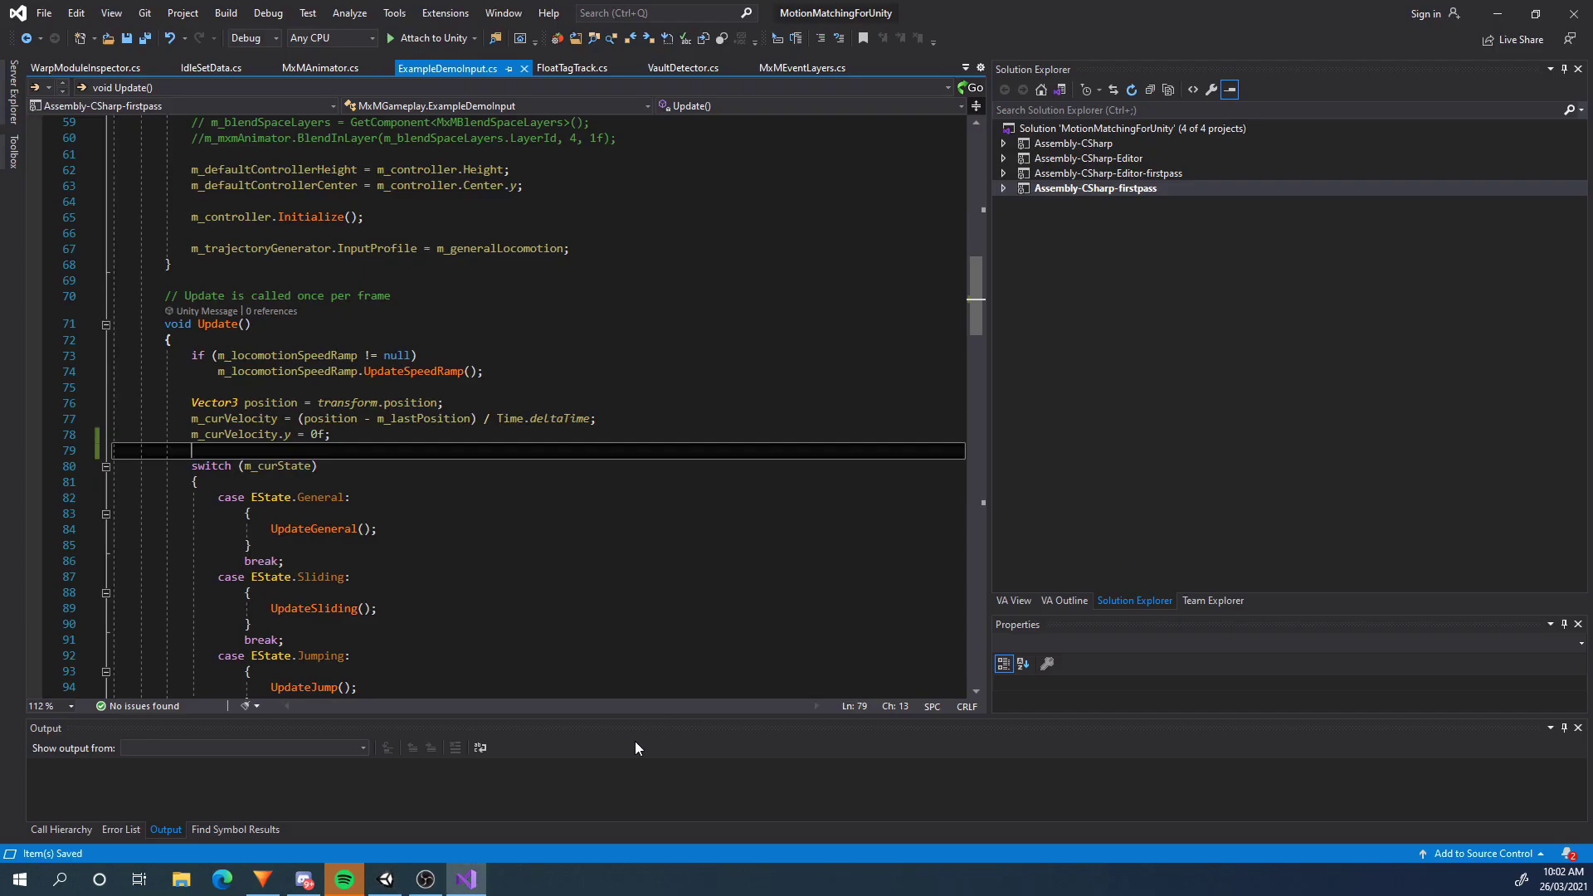
{"action": "left_click", "coordinate": [444, 437]}
{"action": "key", "text": "Return"}
{"action": "key", "text": "Return"}
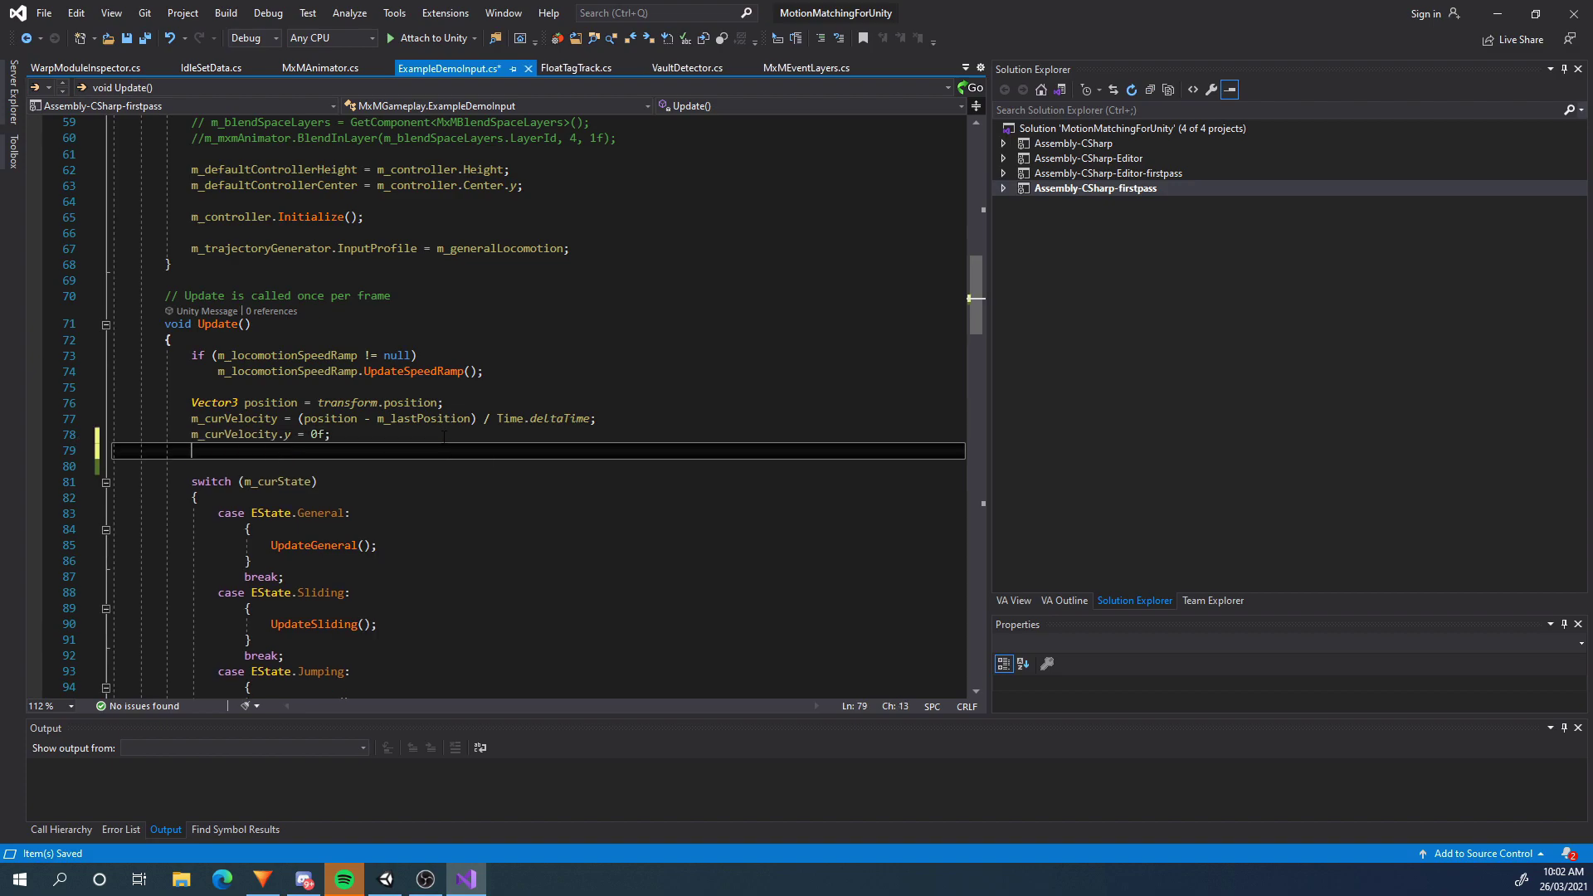
{"action": "type", "text": "DebugGraph"}
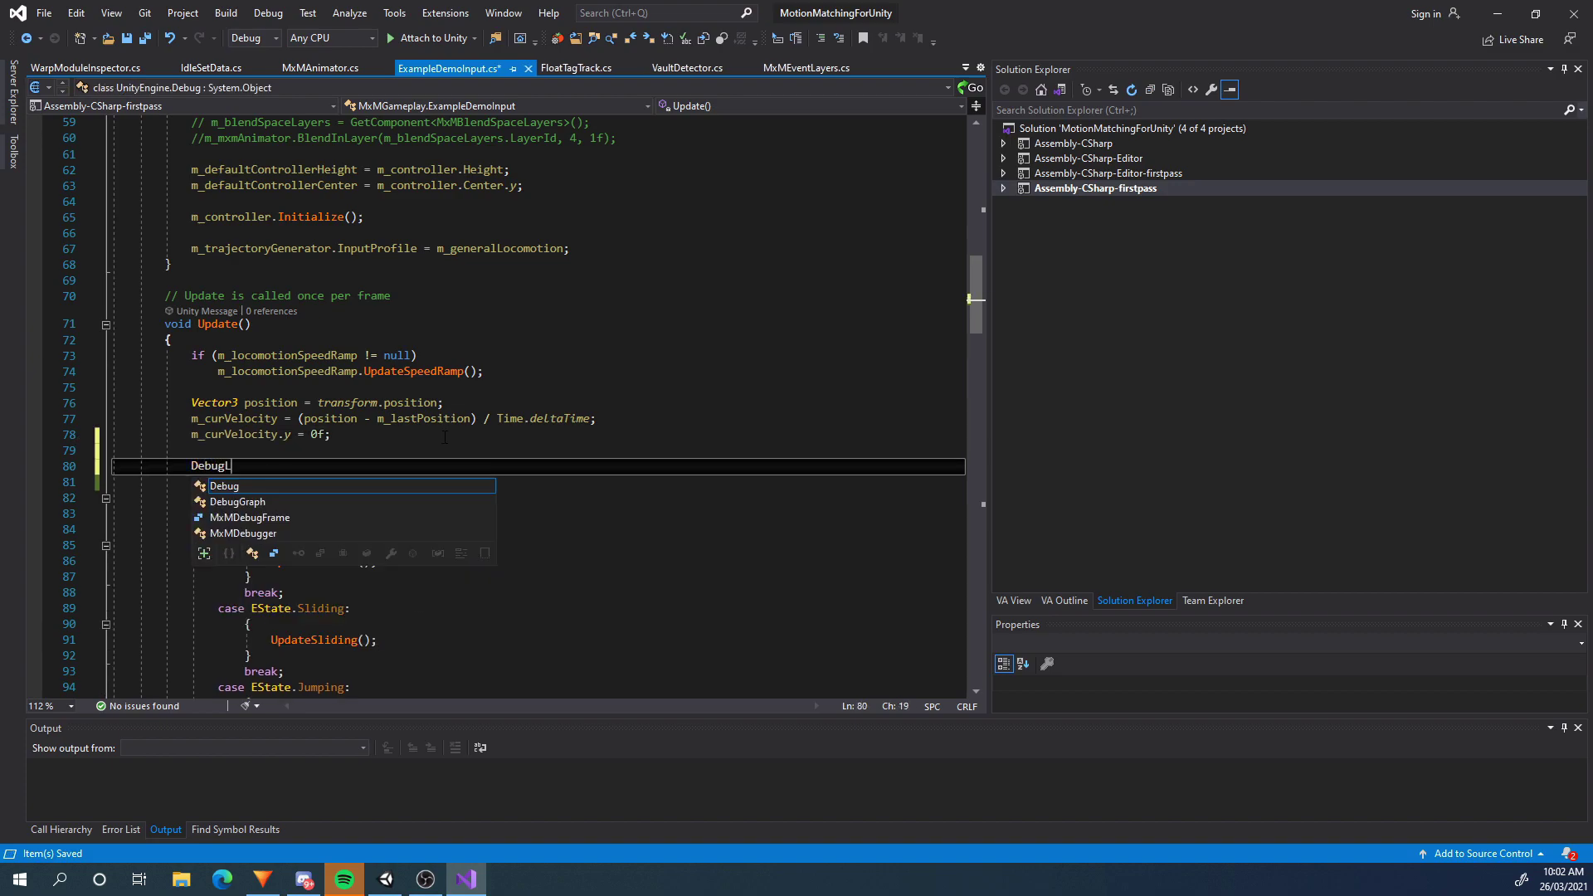
{"action": "type", "text": "."}
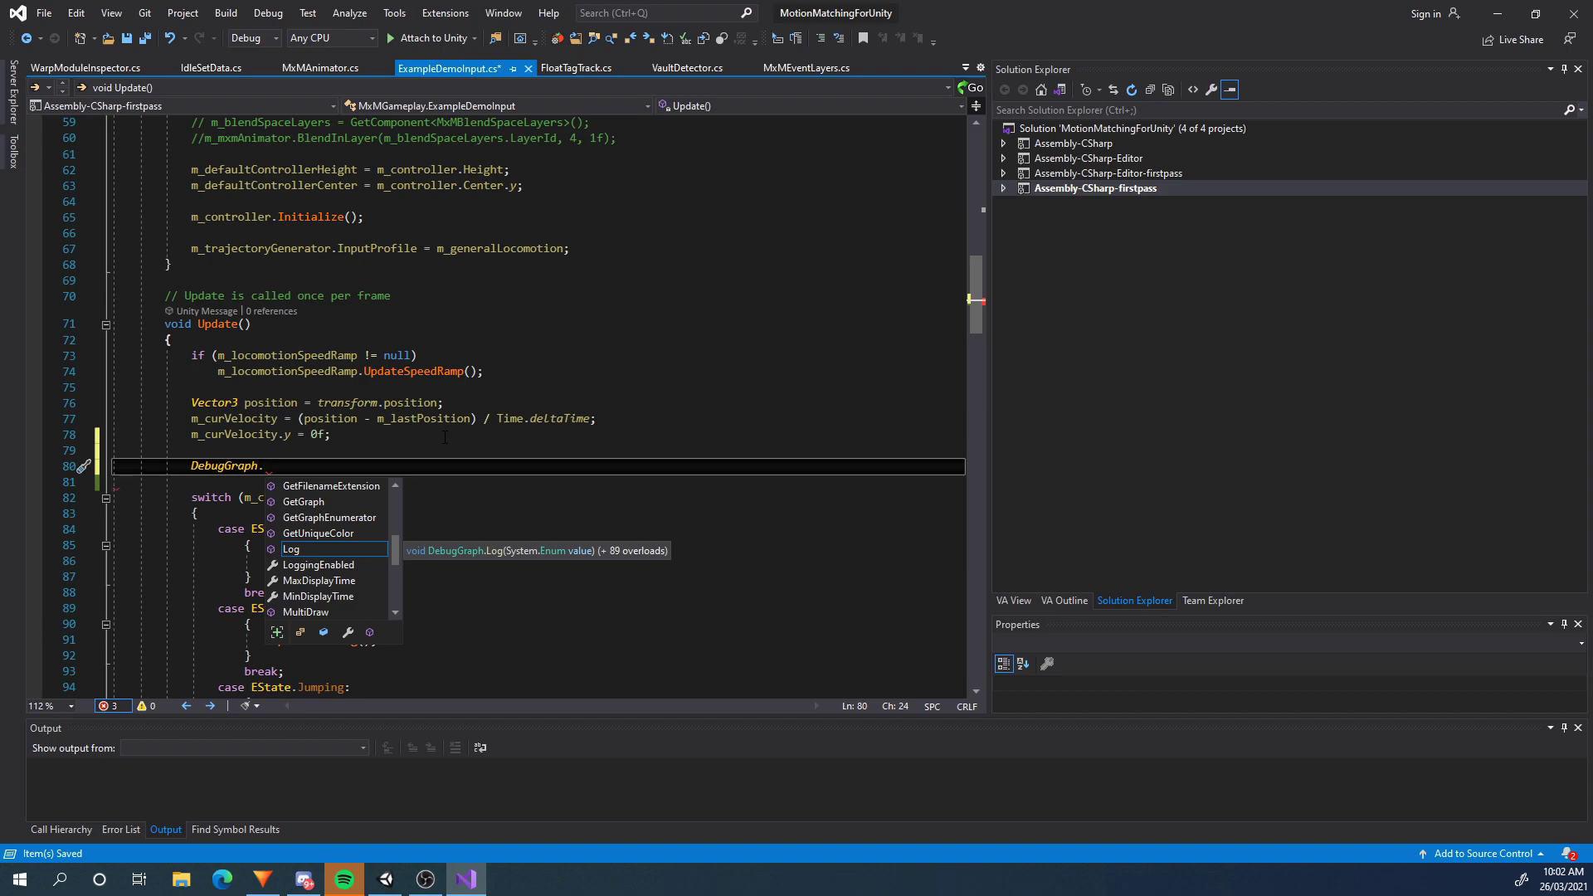
{"action": "type", "text": "Log"}
{"action": "key", "text": "Tab"}
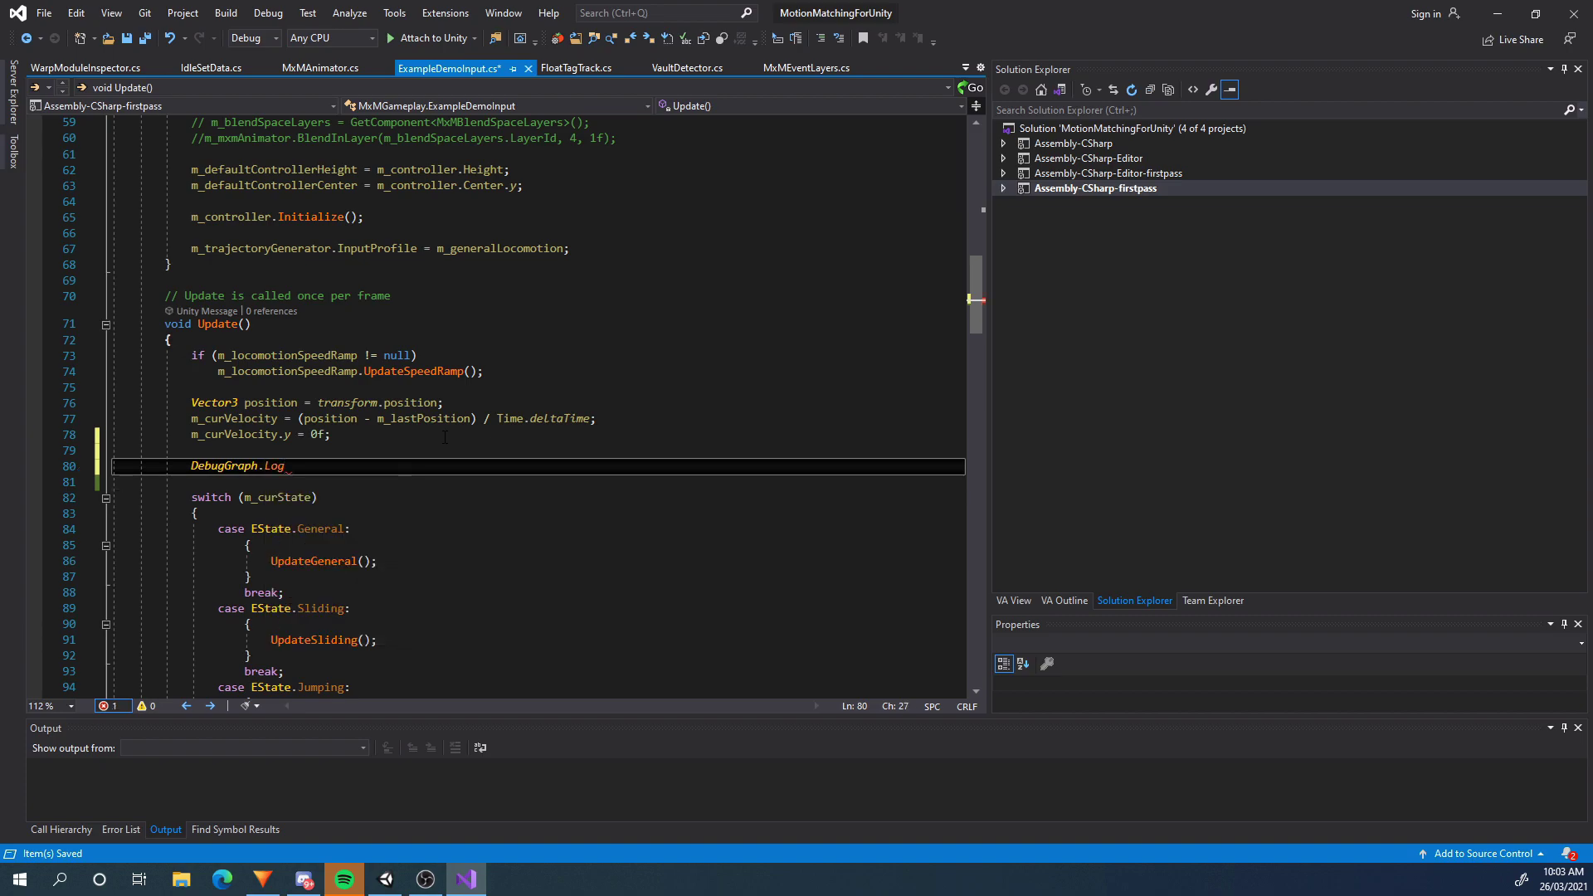
{"action": "type", "text": "(\"Test"}
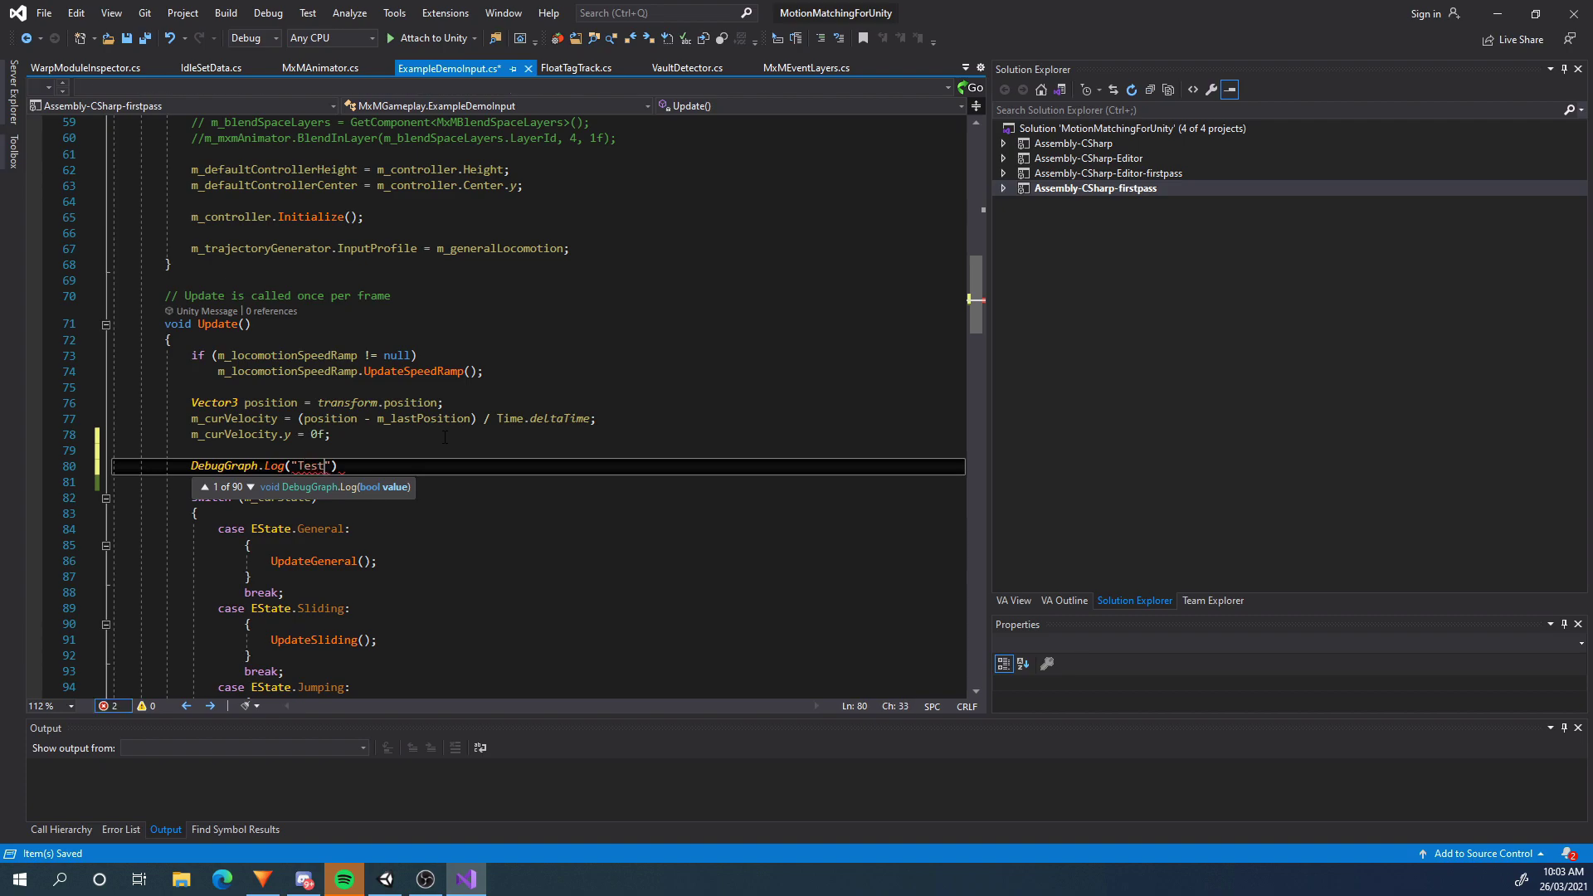
{"action": "type", "text": " Curve 1\", m"}
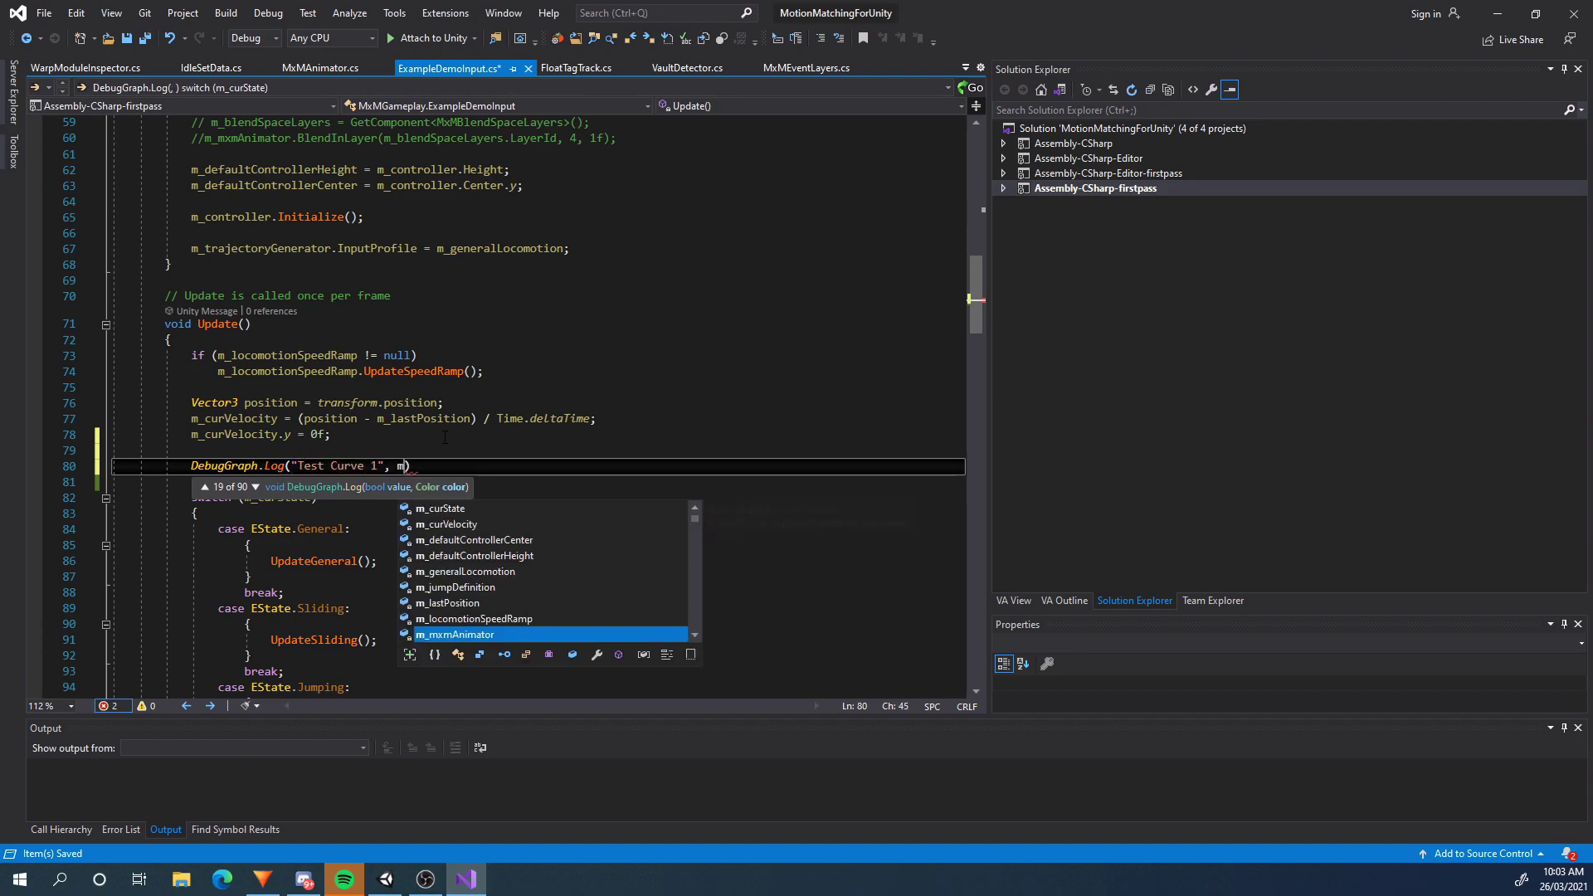
{"action": "type", "text": "_mxm"}
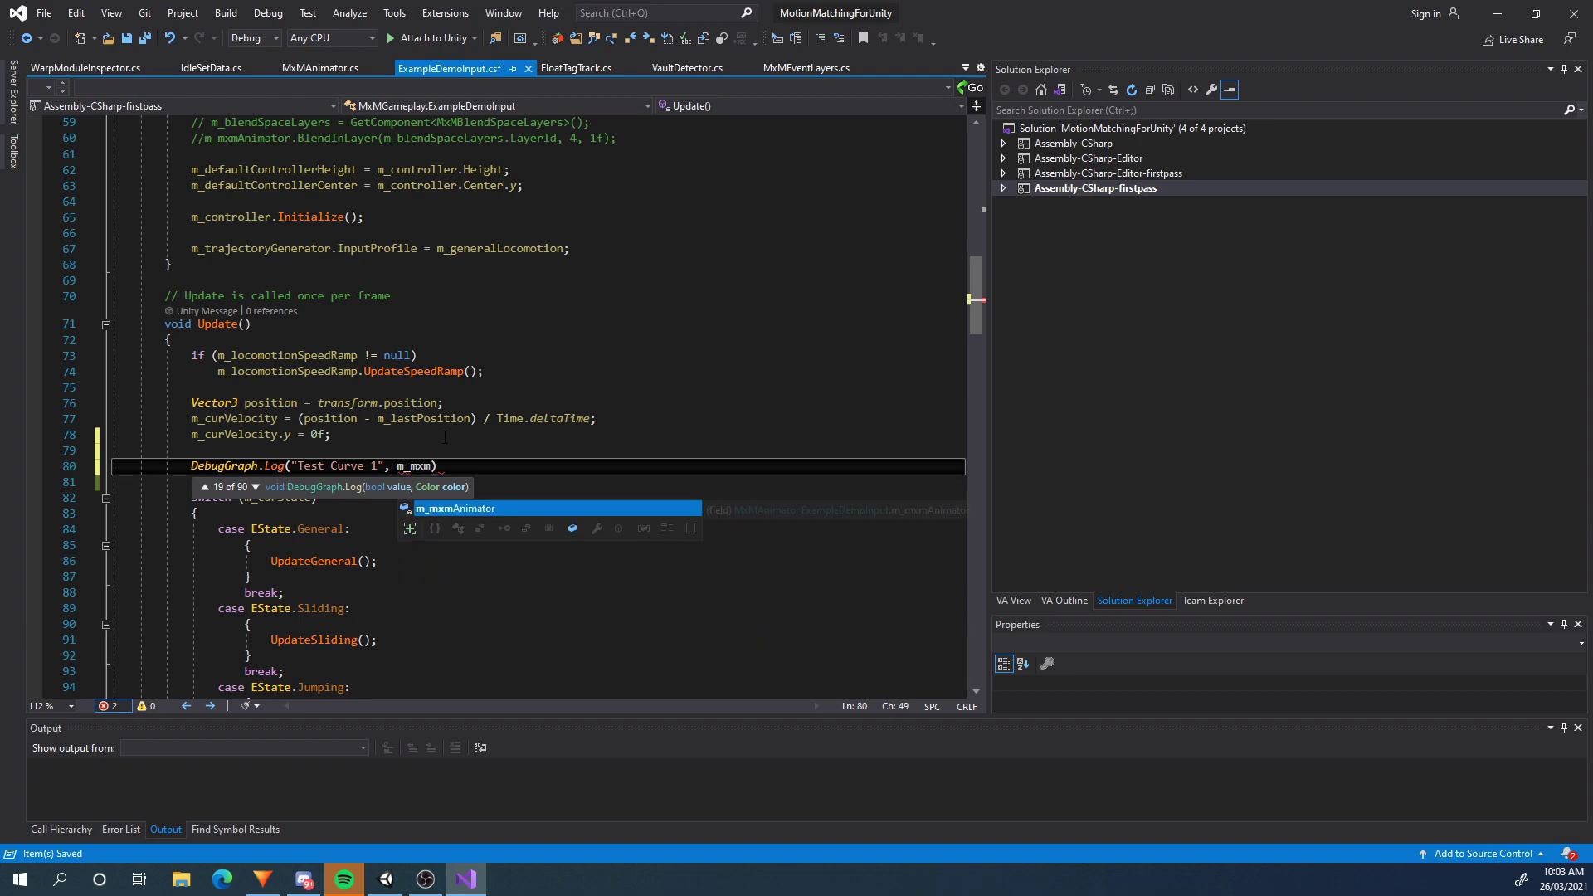
{"action": "key", "text": "Tab"}
{"action": "type", "text": "."}
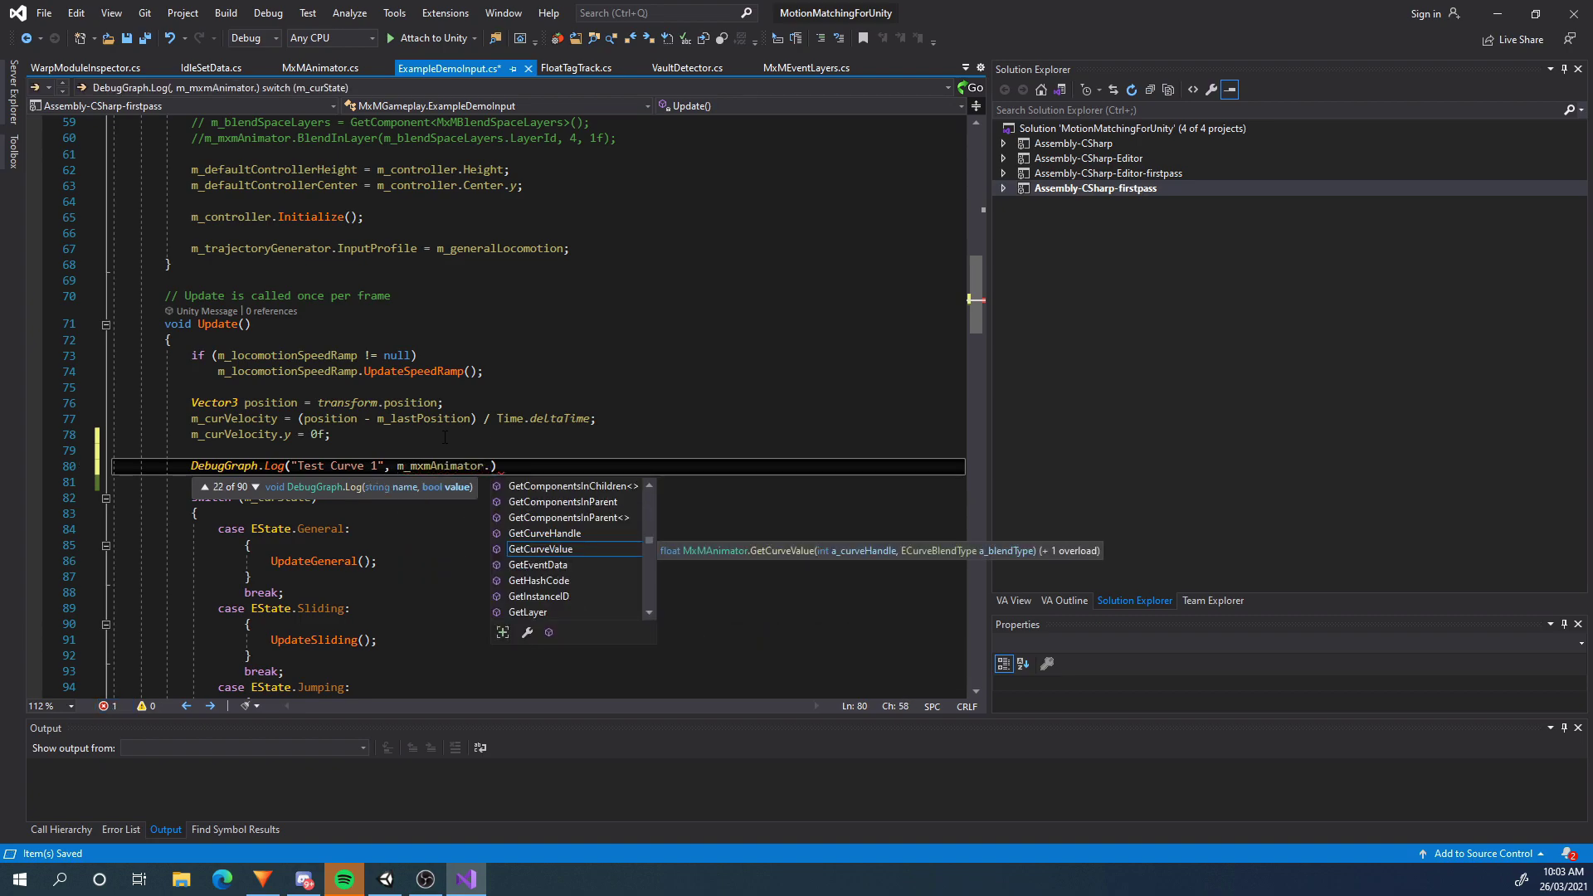
{"action": "type", "text": "GetCurveValue("}
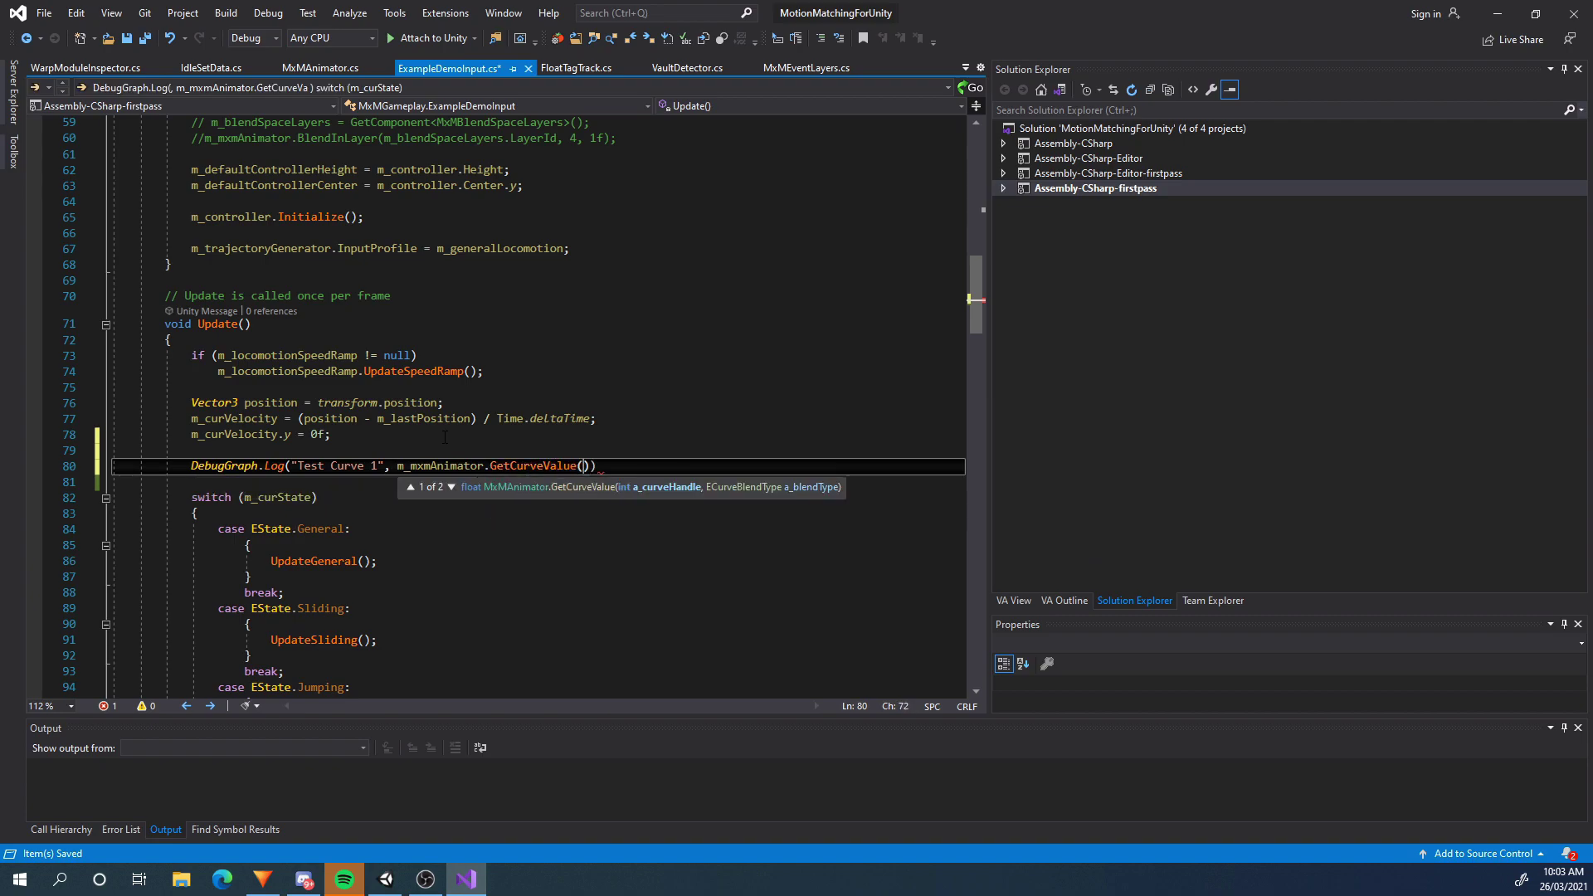
{"action": "type", "text": "\""}
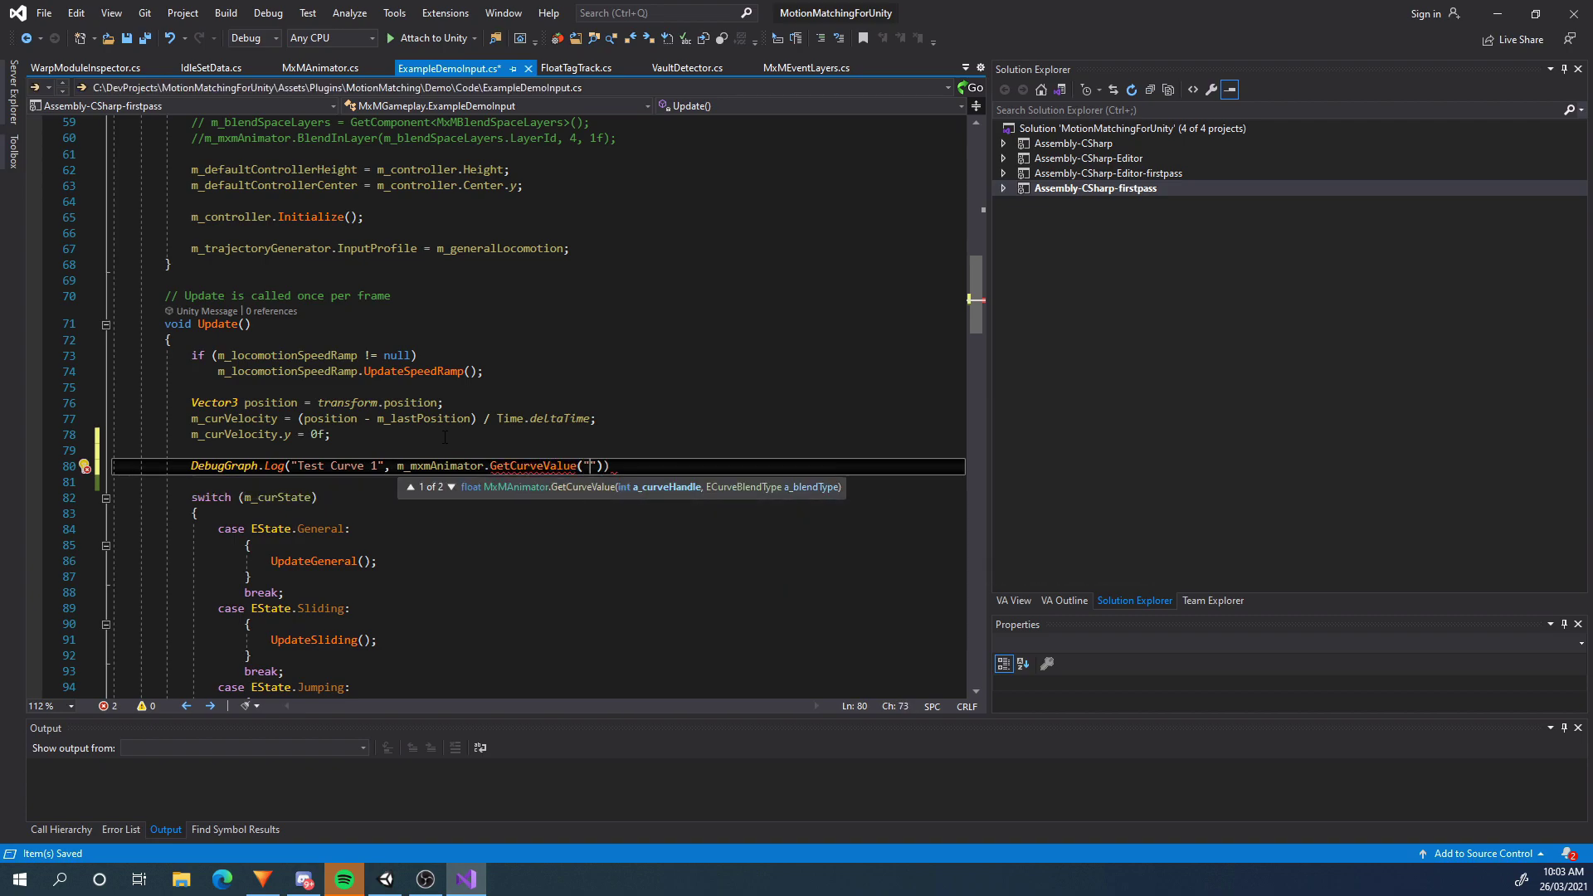
{"action": "type", "text": "Tex"}
{"action": "key", "text": "BackSpace"}
{"action": "type", "text": "stCurve1"}
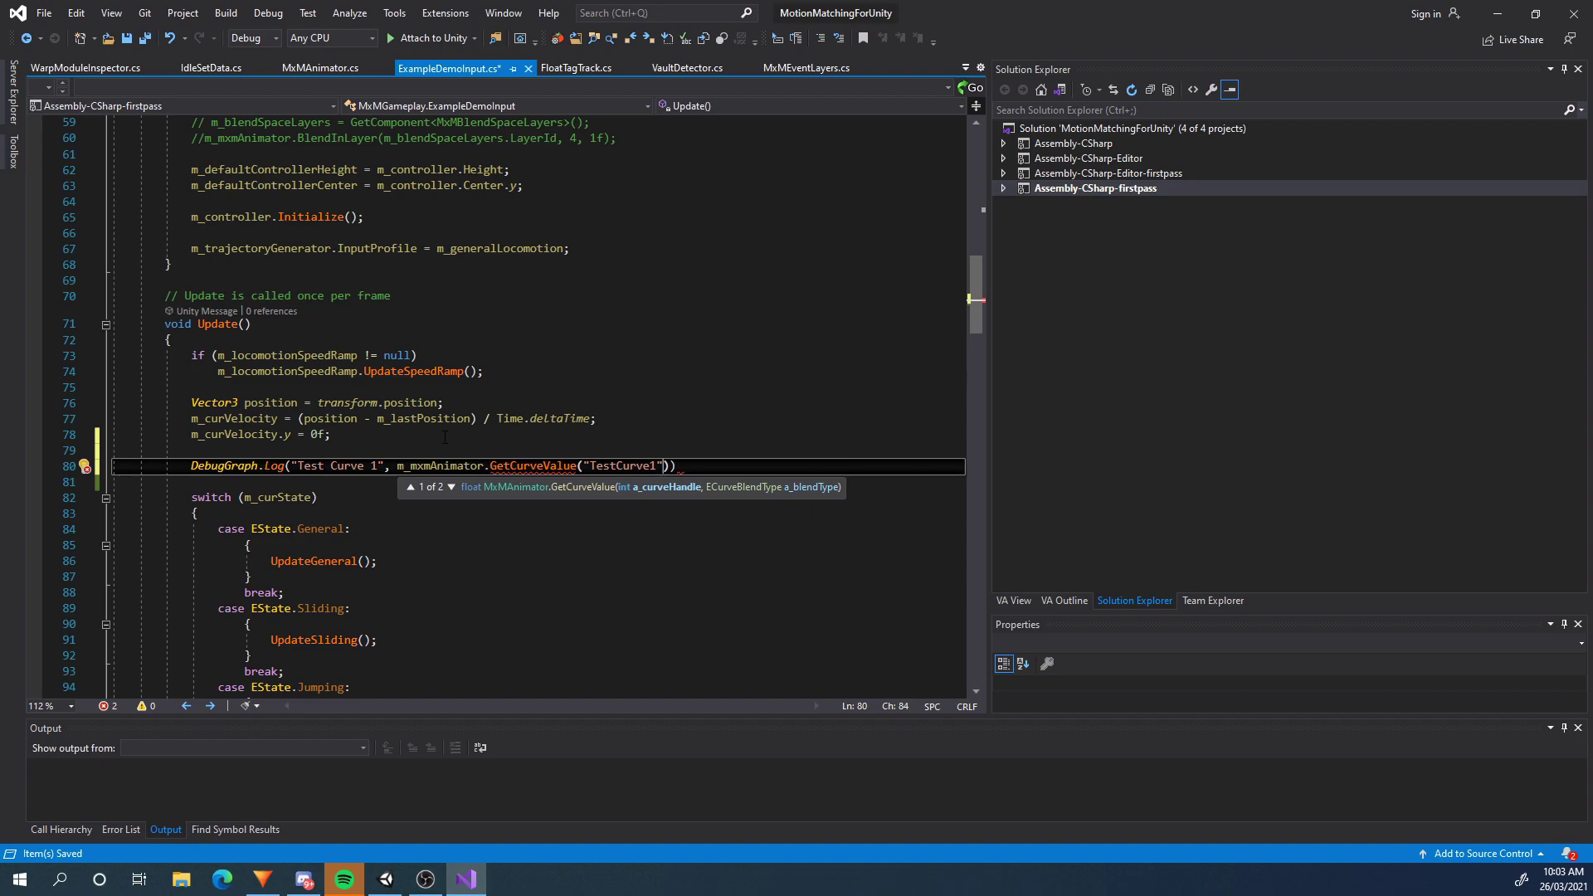
{"action": "type", "text": "\", ECurveBlendType."}
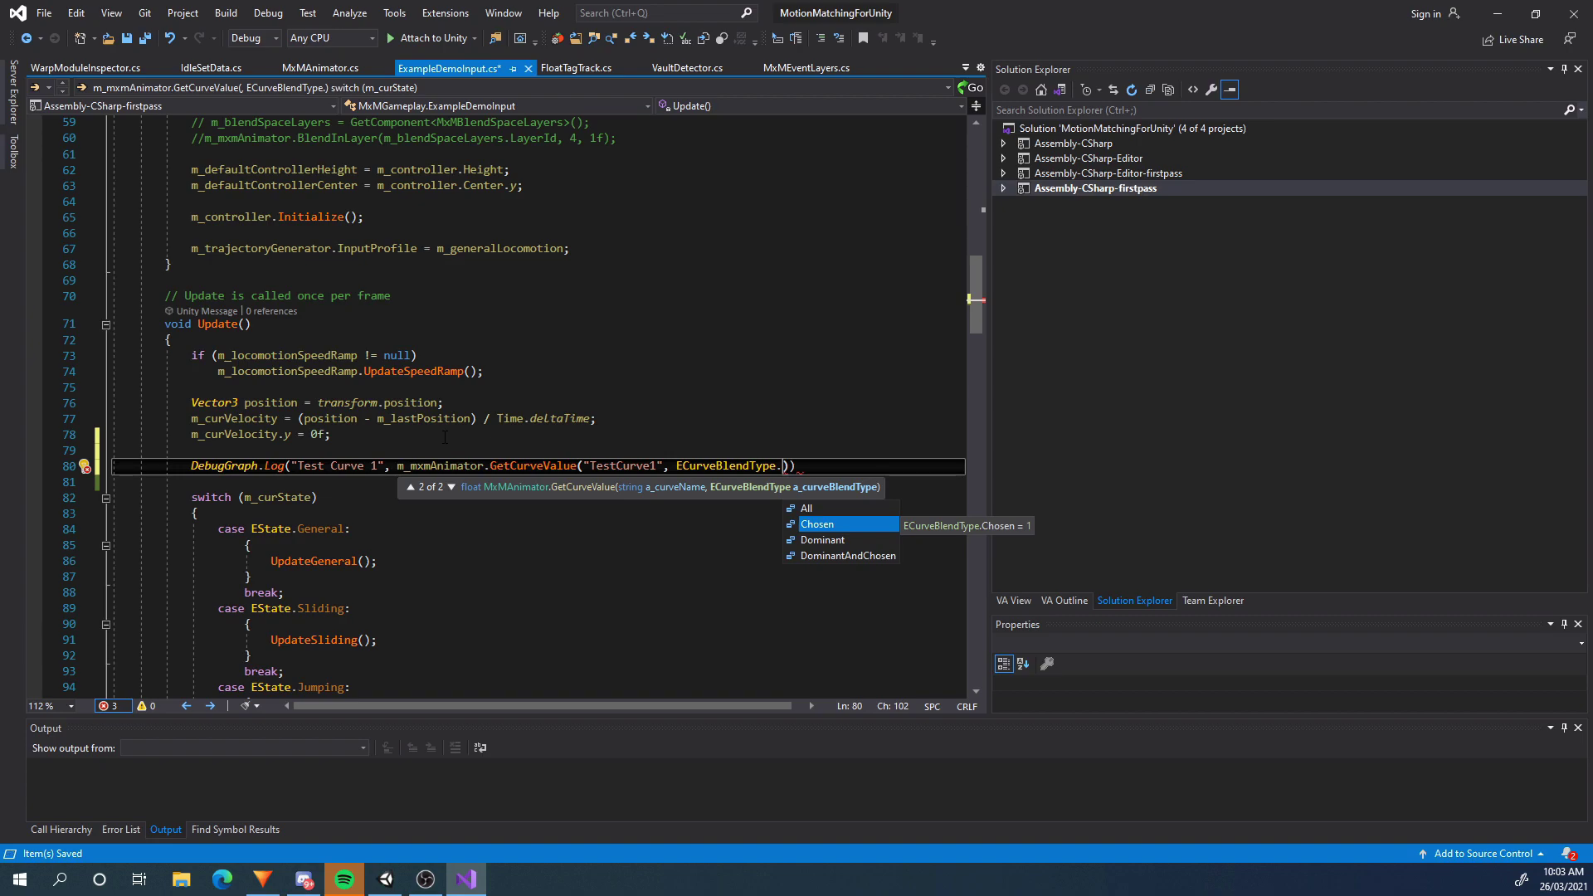
Finish line 80 with ECurveBlendType.Chosen and a closing semicolon
{"action": "key", "text": "Tab"}
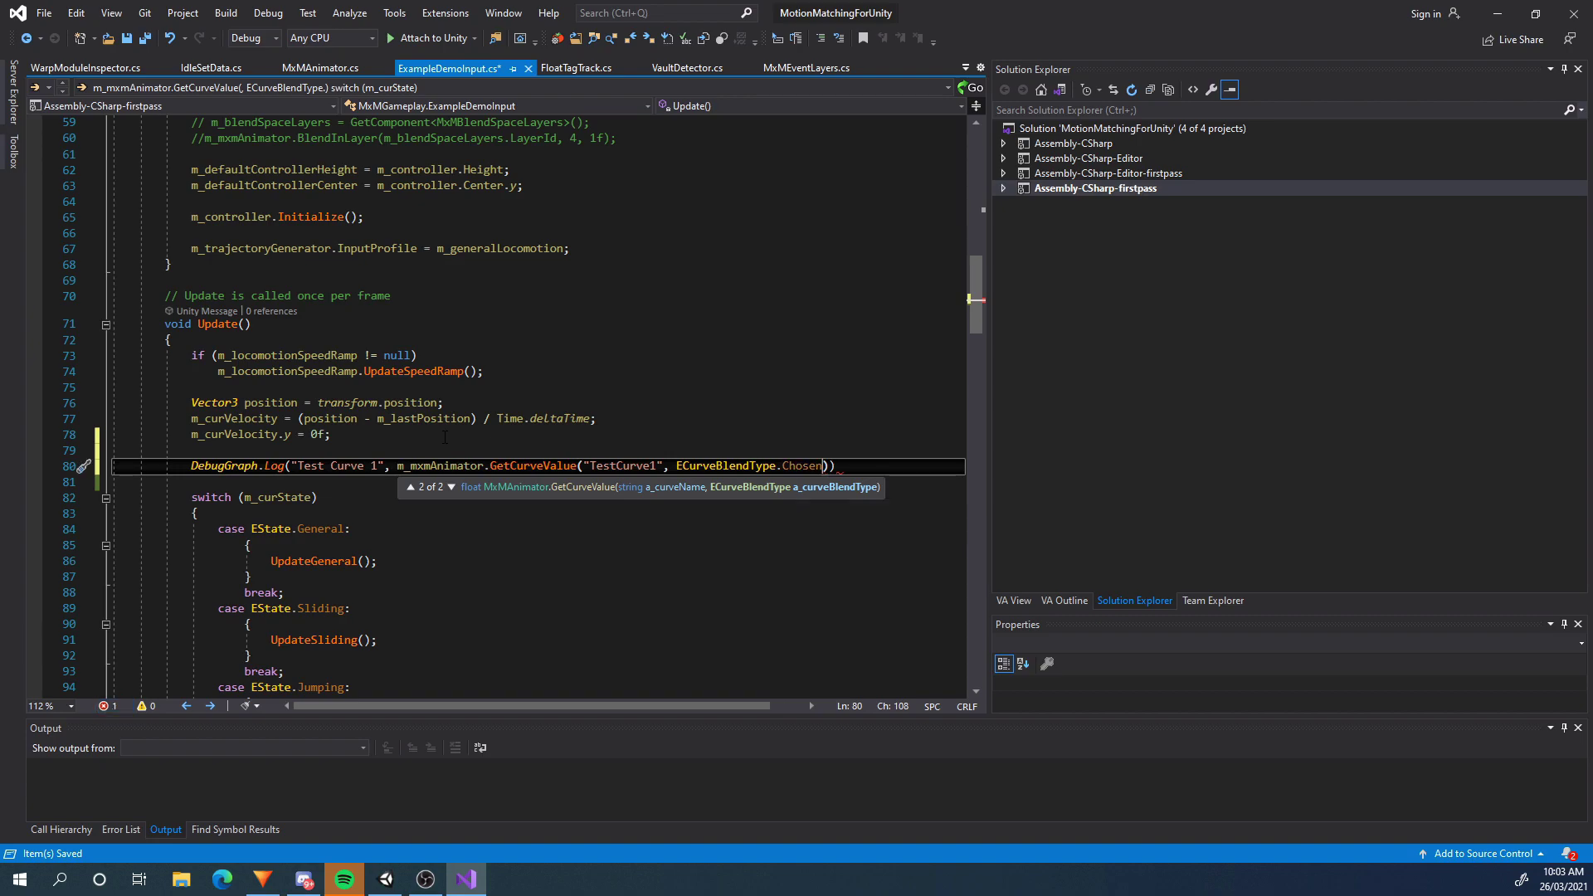
{"action": "key", "text": "ctrl+Left"}
{"action": "key", "text": "ctrl+space"}
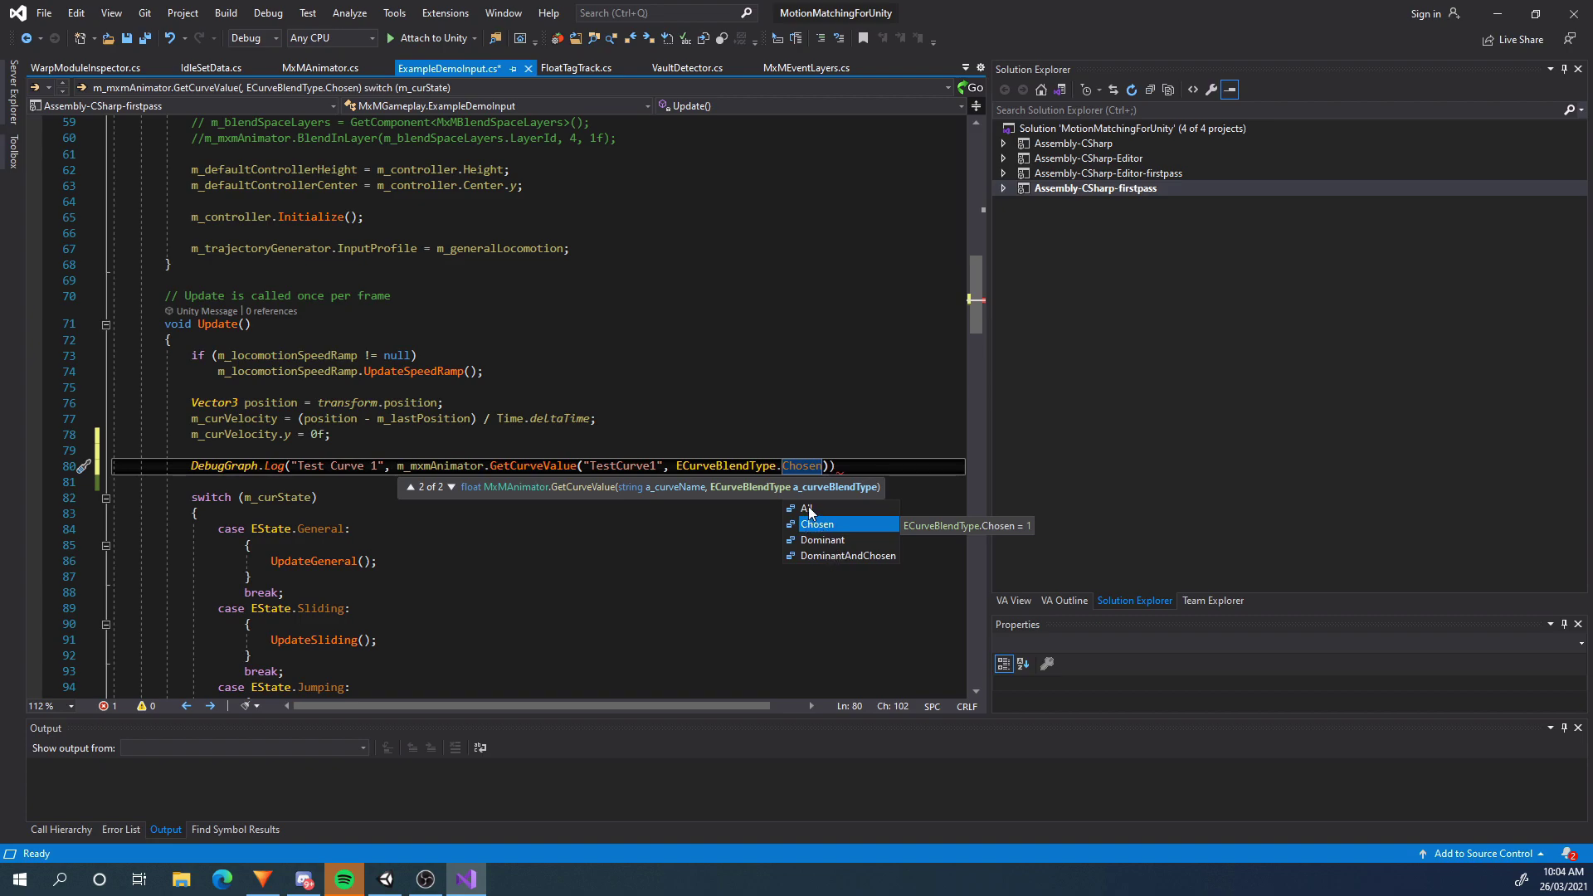
{"action": "key", "text": "Tab"}
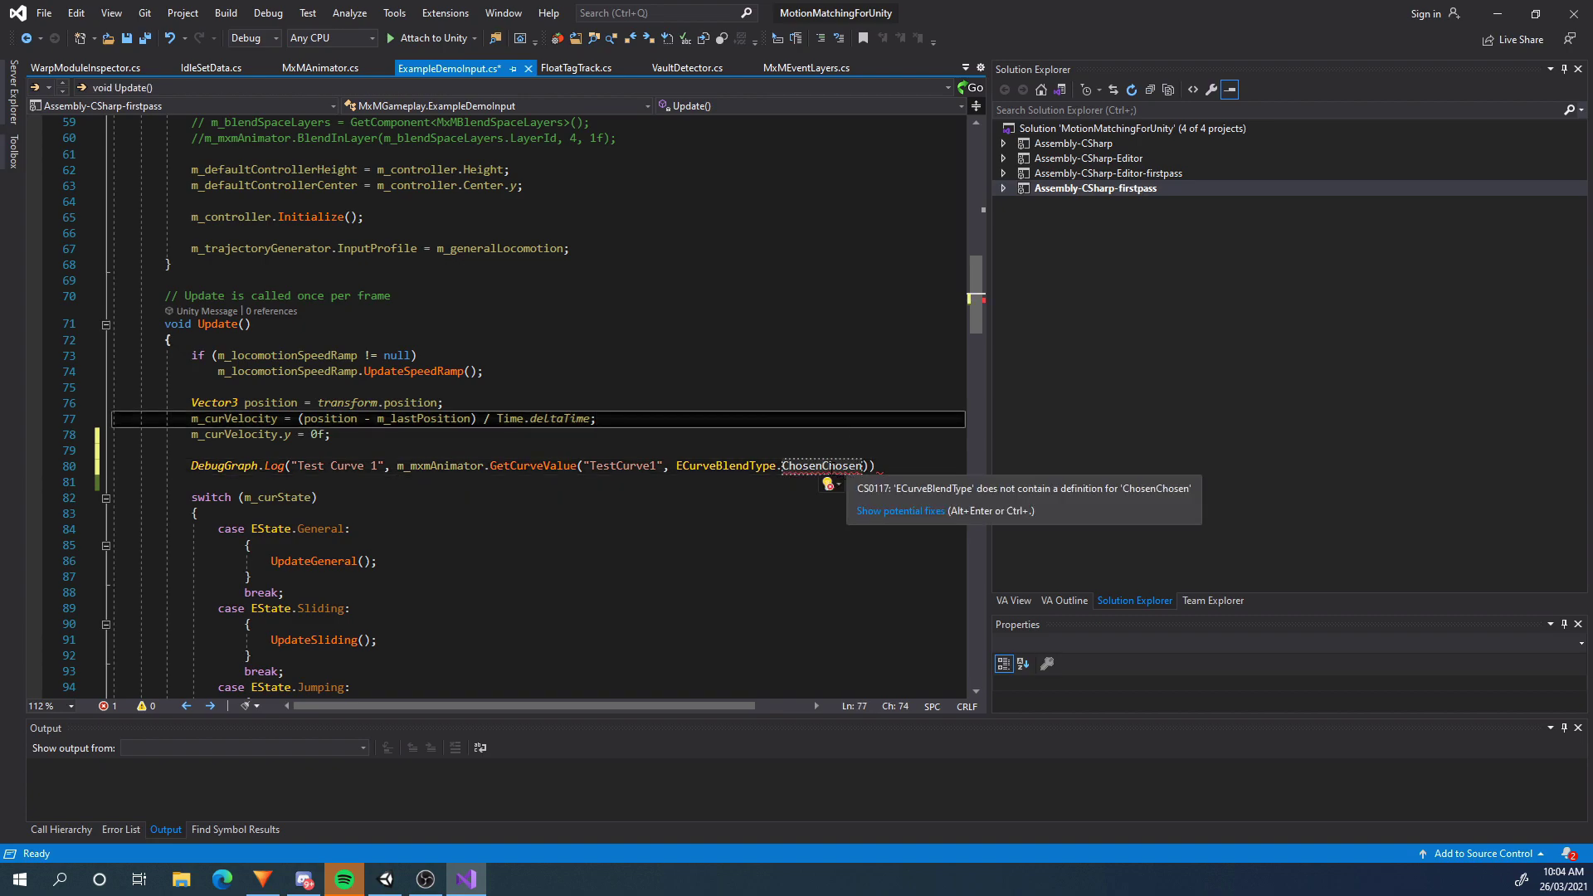
{"action": "key", "text": "shift+Left"}
{"action": "key", "text": "shift+Left"}
{"action": "key", "text": "shift+Left"}
{"action": "key", "text": "shift+Left"}
{"action": "key", "text": "shift+Left"}
{"action": "key", "text": "shift+Left"}
{"action": "key", "text": "BackSpace"}
{"action": "key", "text": "End"}
{"action": "key", "text": "shift+Left"}
{"action": "key", "text": "shift+Left"}
{"action": "key", "text": "shift+Left"}
{"action": "key", "text": "shift+Left"}
{"action": "key", "text": "shift+Left"}
{"action": "key", "text": "shift+Left"}
{"action": "key", "text": "shift+Left"}
{"action": "key", "text": "shift+Left"}
{"action": "key", "text": "shift+Left"}
{"action": "key", "text": "shift+Left"}
{"action": "key", "text": "shift+Left"}
{"action": "key", "text": "shift+Left"}
{"action": "key", "text": "shift+Left"}
{"action": "key", "text": "shift+Left"}
{"action": "key", "text": "shift+Left"}
{"action": "key", "text": "shift+Left"}
{"action": "key", "text": "shift+Left"}
{"action": "key", "text": "shift+Left"}
{"action": "key", "text": "shift+Left"}
{"action": "key", "text": "shift+Left"}
{"action": "key", "text": "End"}
{"action": "type", "text": ";"}
Duplicate the log line as a "Test Curve 2" / TestCurve2 version and save the script
{"action": "key", "text": "shift+Home"}
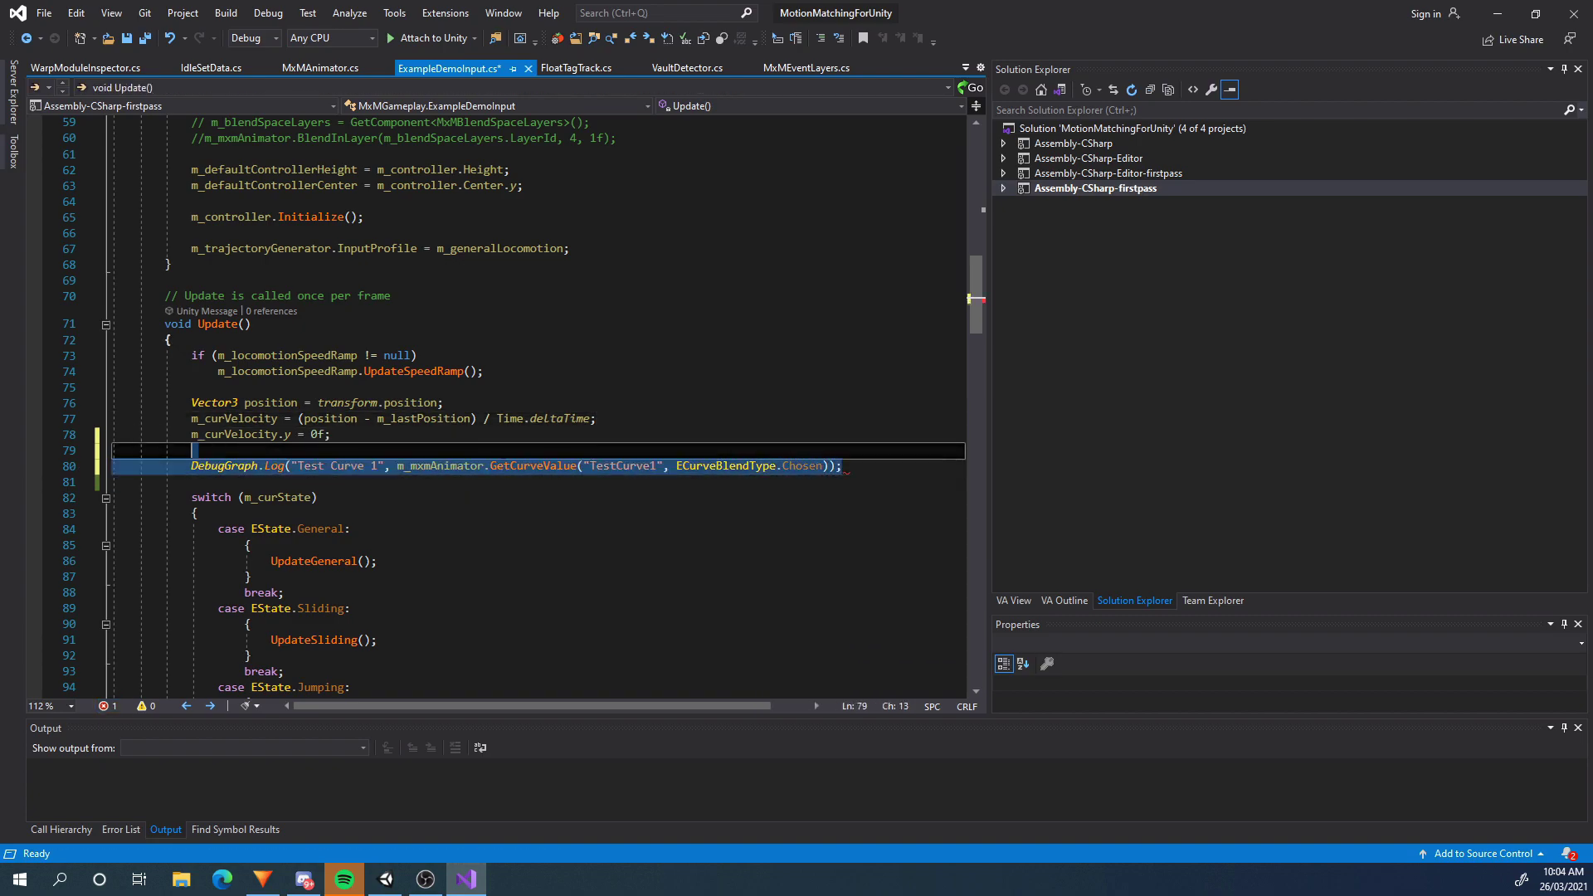
{"action": "key", "text": "shift+Up"}
{"action": "key", "text": "ctrl+c"}
{"action": "left_click", "coordinate": [197, 477]}
{"action": "key", "text": "Return"}
{"action": "key", "text": "Up"}
{"action": "key", "text": "ctrl+v"}
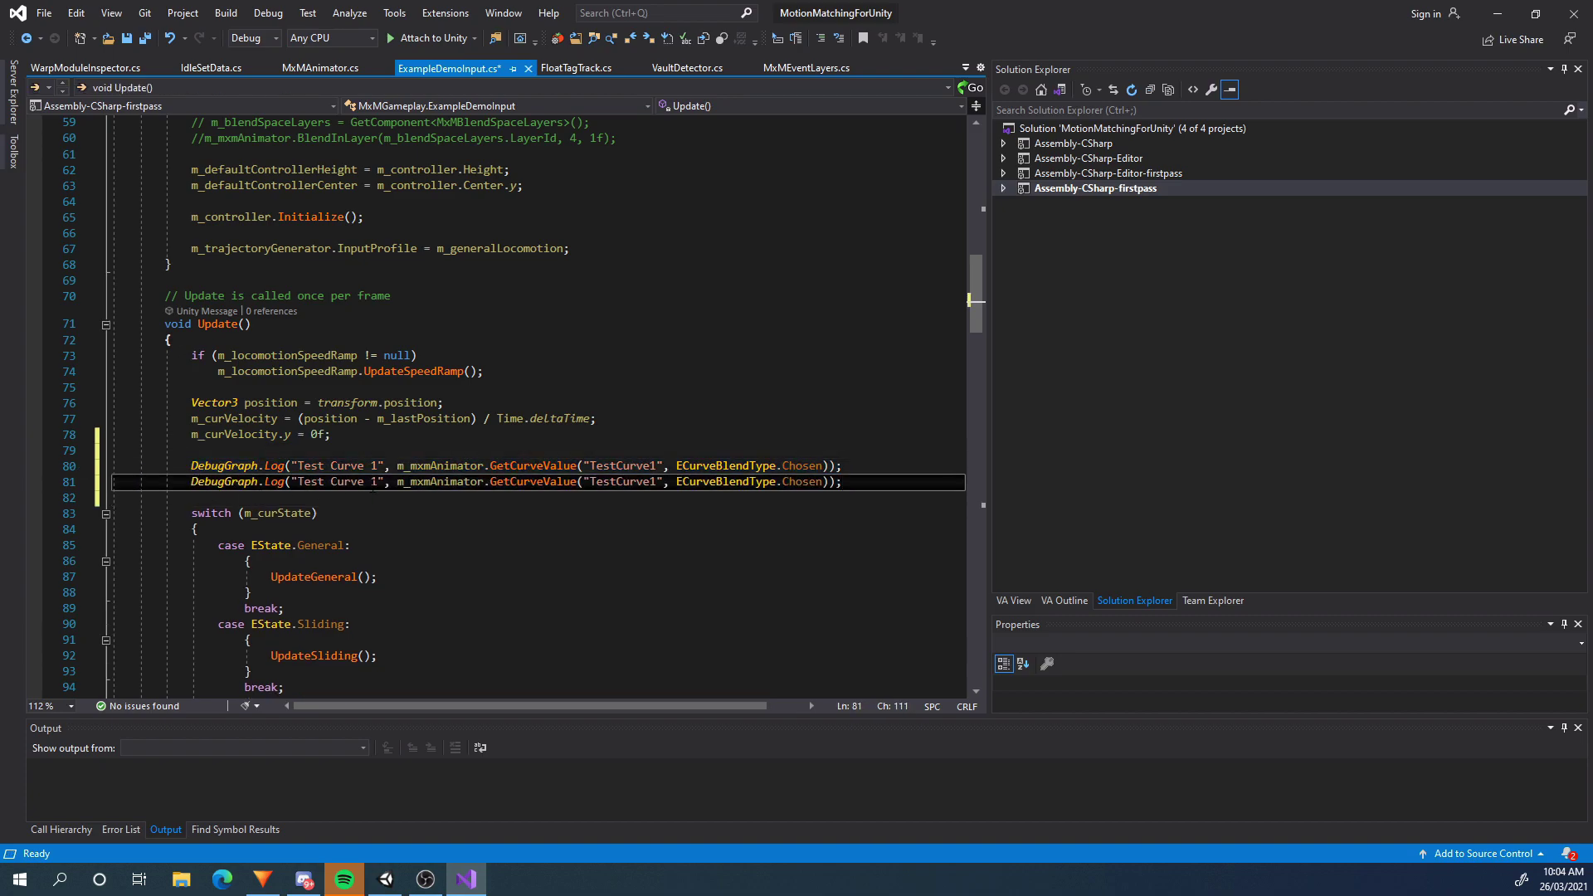
{"action": "double_click", "coordinate": [375, 481]}
{"action": "type", "text": "2"}
{"action": "key", "text": "ctrl+Right"}
{"action": "key", "text": "ctrl+Right"}
{"action": "key", "text": "ctrl+Right"}
{"action": "key", "text": "ctrl+Right"}
{"action": "key", "text": "ctrl+Right"}
{"action": "key", "text": "ctrl+Right"}
{"action": "key", "text": "BackSpace"}
{"action": "type", "text": "2"}
{"action": "key", "text": "Down"}
{"action": "key", "text": "Down"}
{"action": "key", "text": "Down"}
{"action": "key", "text": "ctrl+s"}
Pre-process MocapPreProcessData's animation data, saving over and replacing MocapAnimData.asset
{"action": "key", "text": "alt+Tab"}
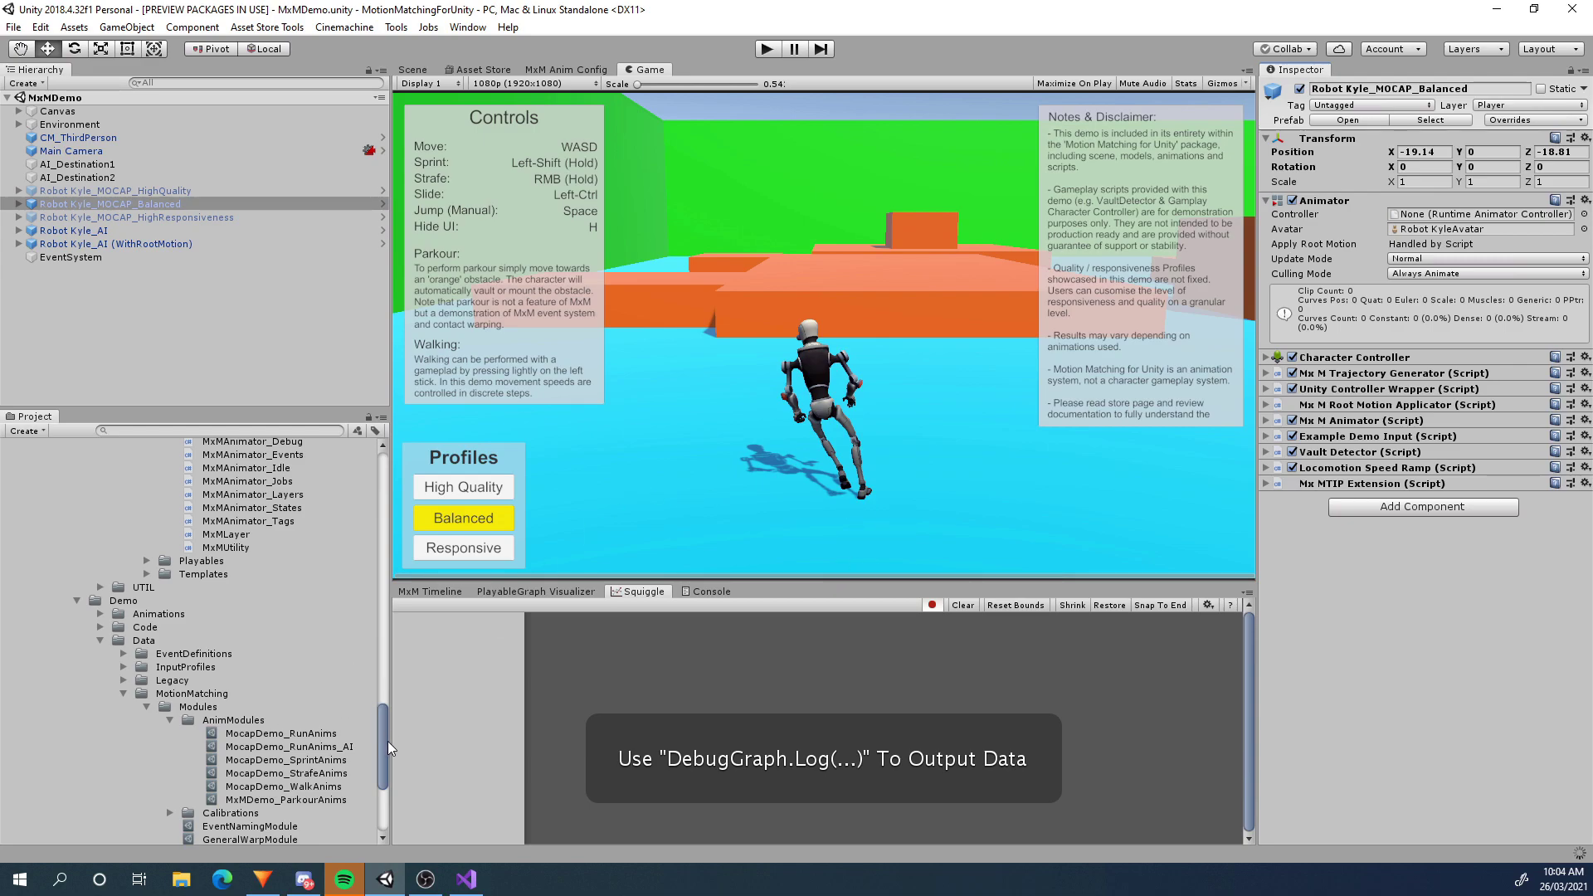
{"action": "scroll", "coordinate": [378, 776], "scroll_direction": "down", "scroll_amount": 5}
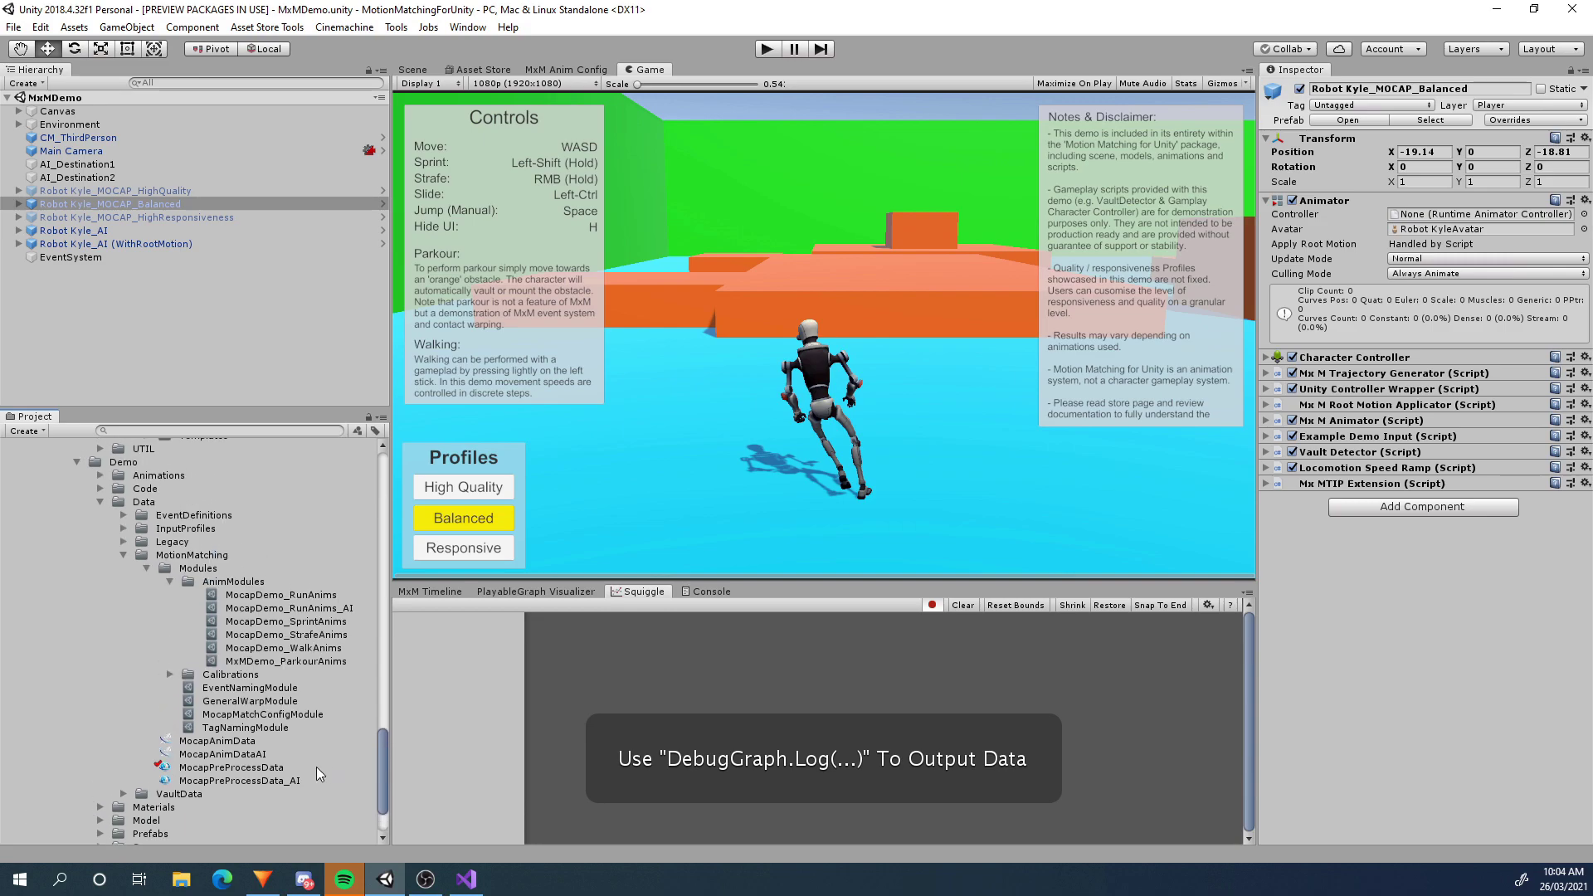
{"action": "left_click", "coordinate": [249, 769]}
{"action": "left_click", "coordinate": [1324, 558]}
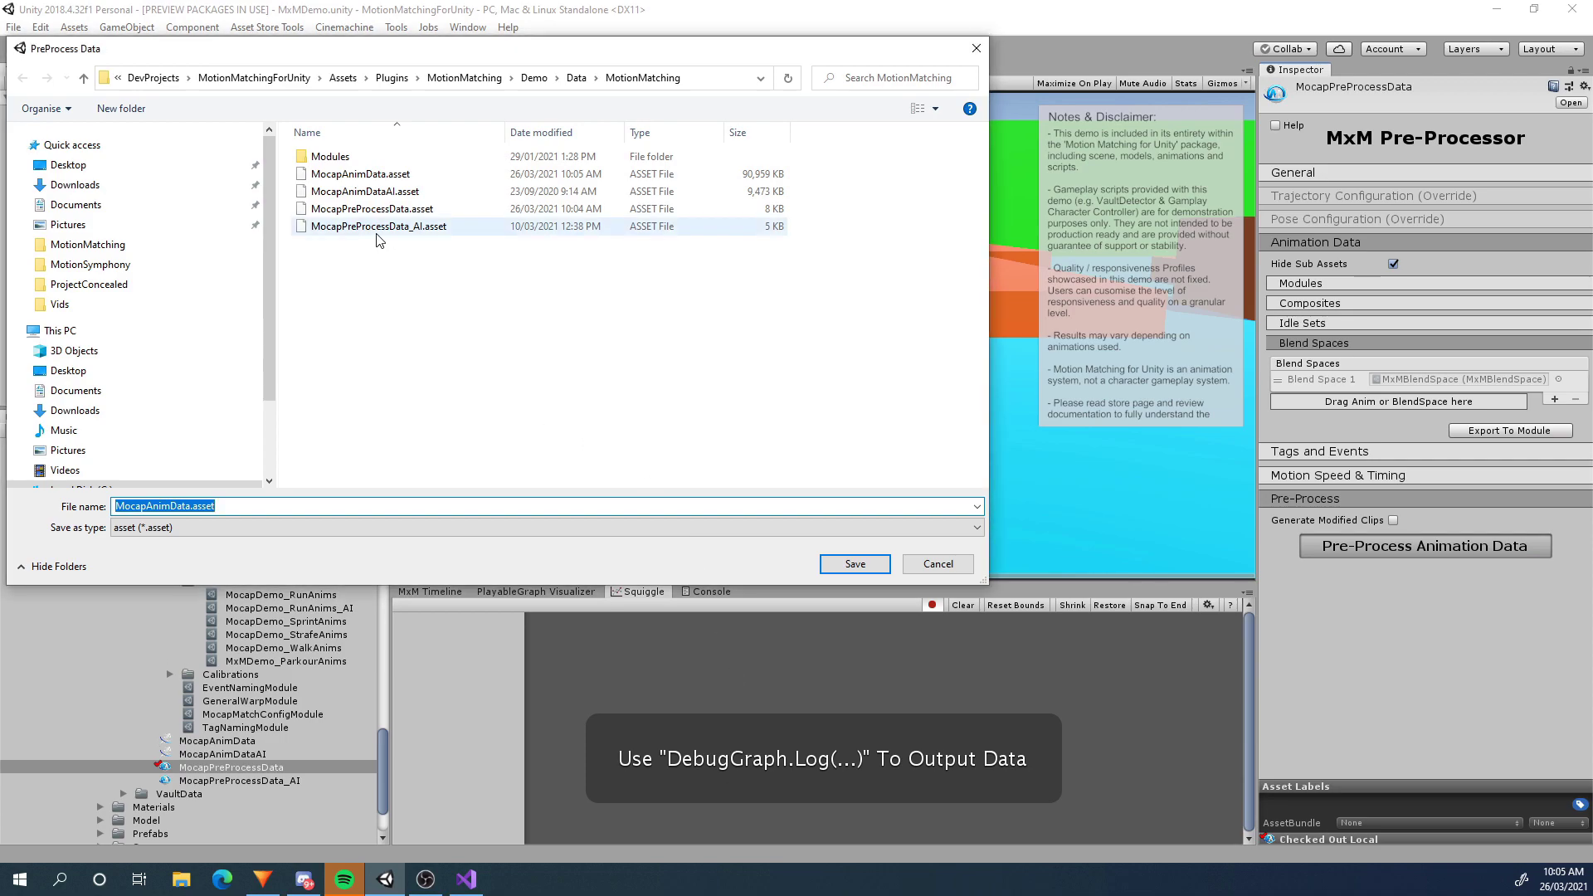
{"action": "left_click", "coordinate": [862, 564]}
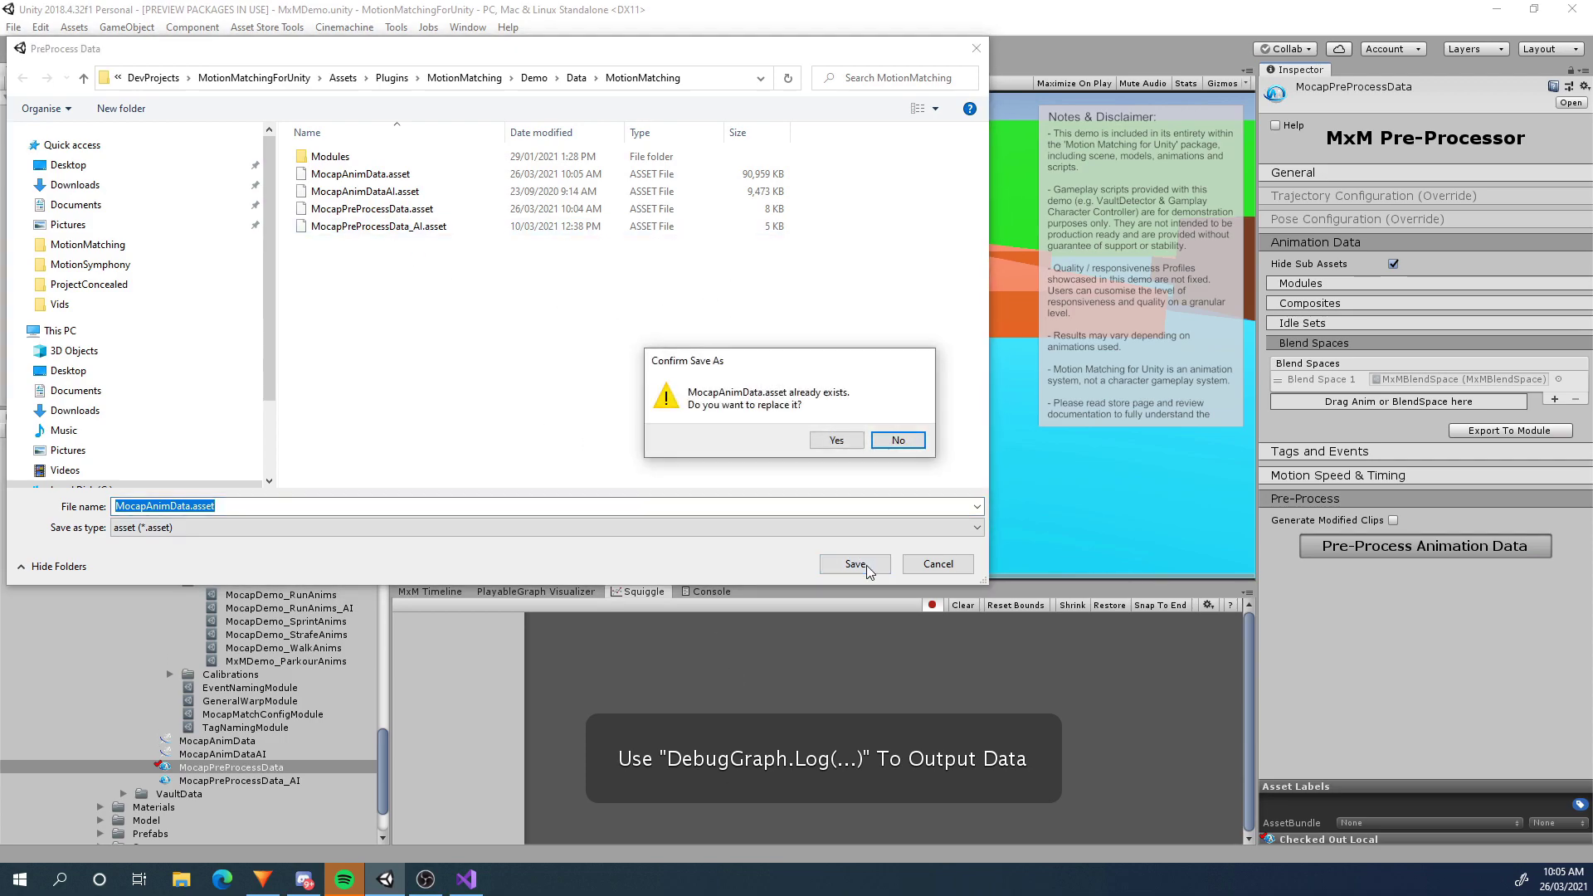
{"action": "left_click", "coordinate": [828, 442]}
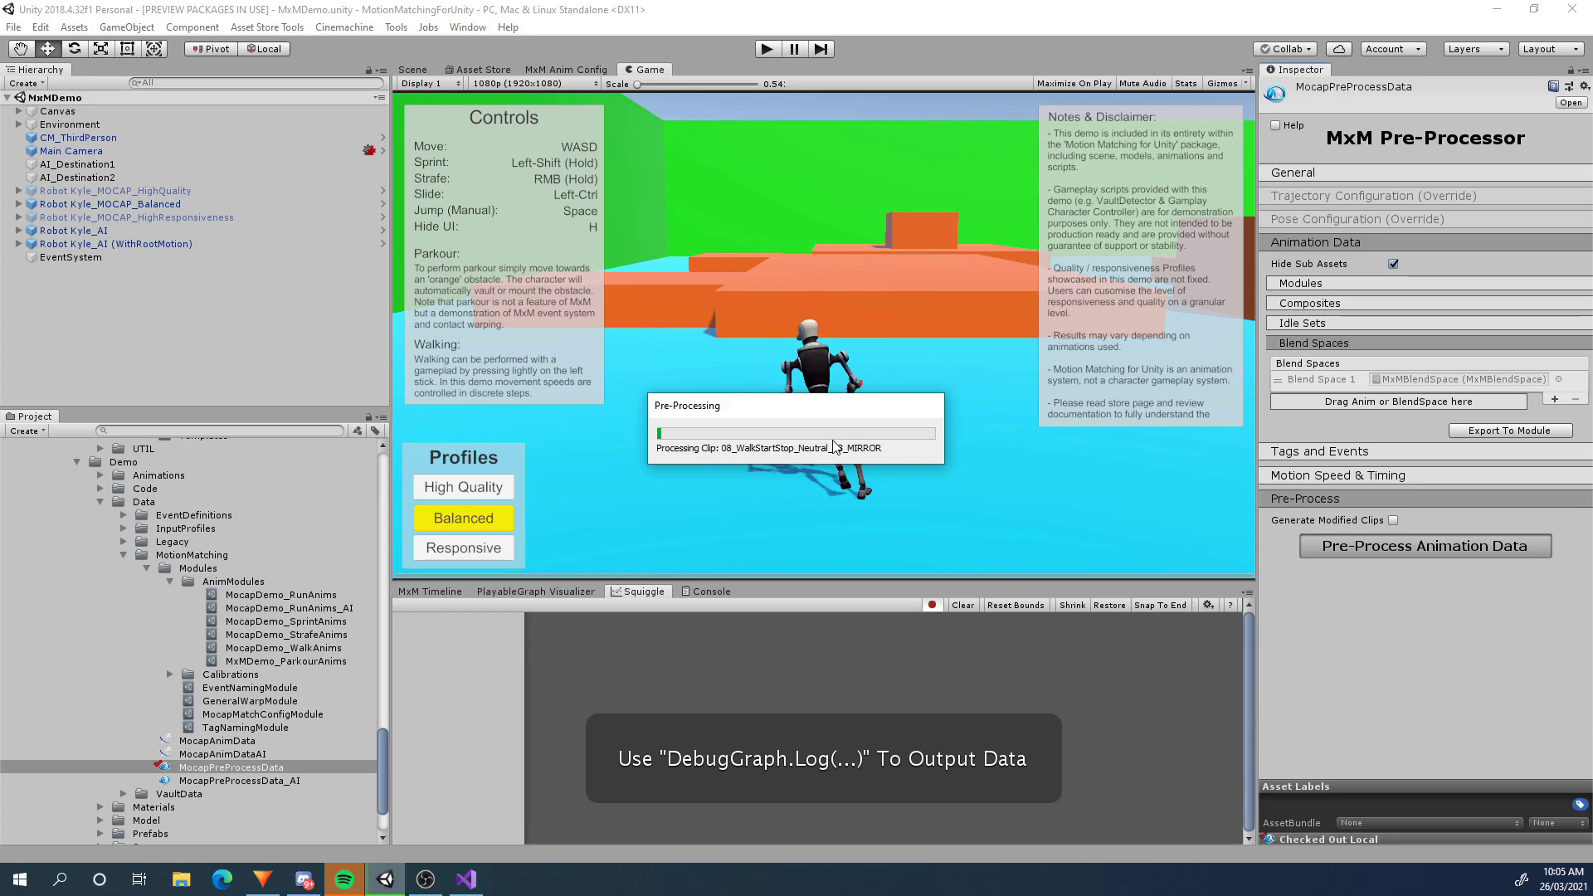
Play the demo, run forward with W, pause to scrub the Test Curve 1 and 2 graphs, then stop
{"action": "left_click", "coordinate": [769, 53]}
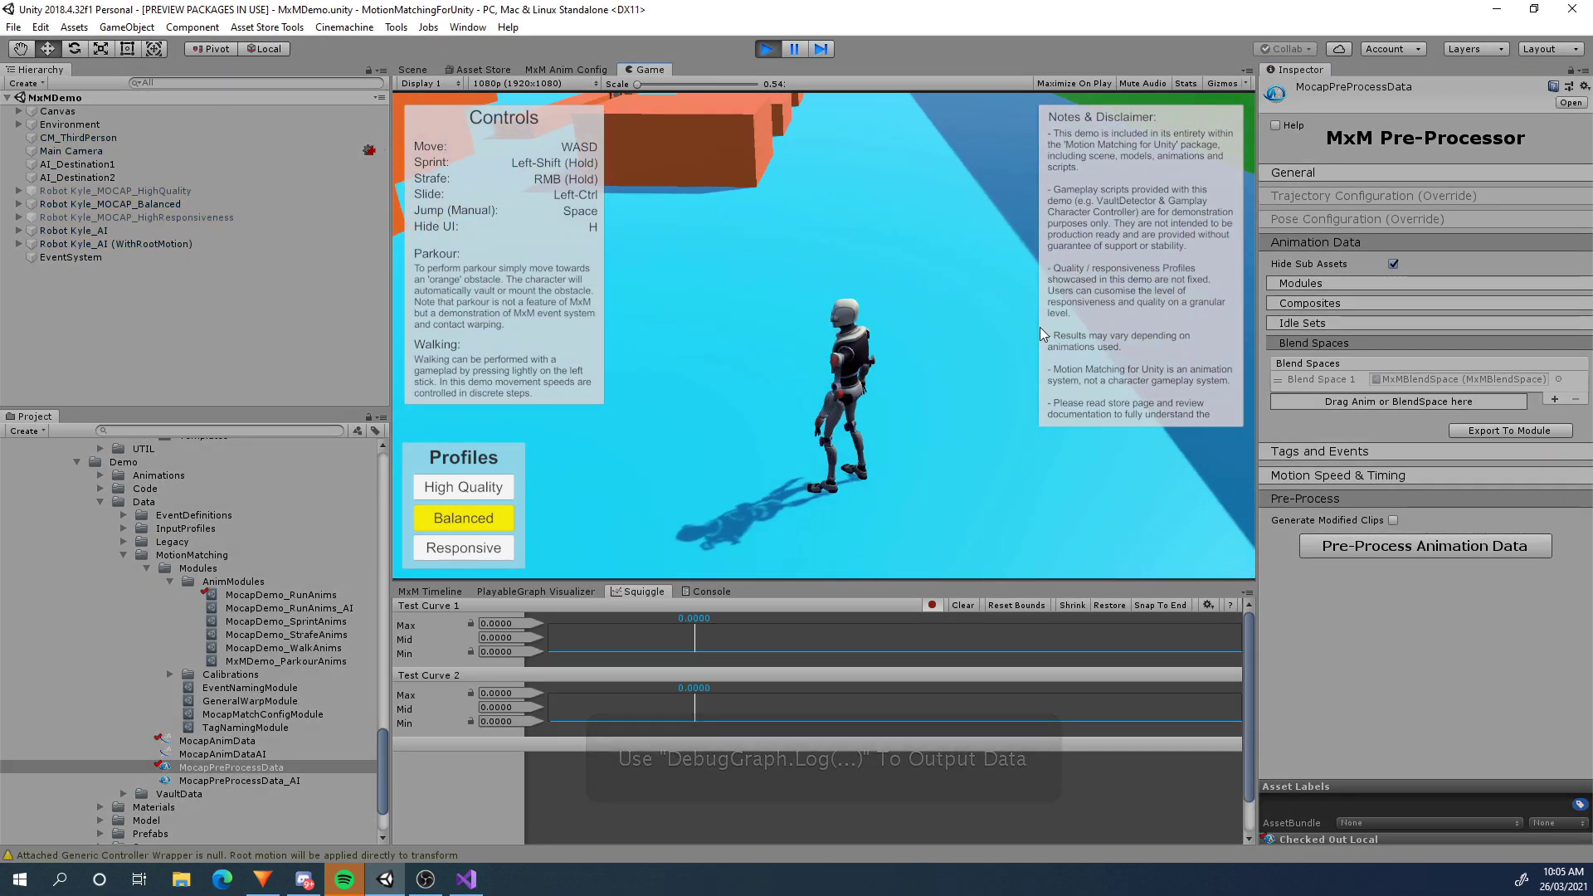
{"action": "key", "text": "w"}
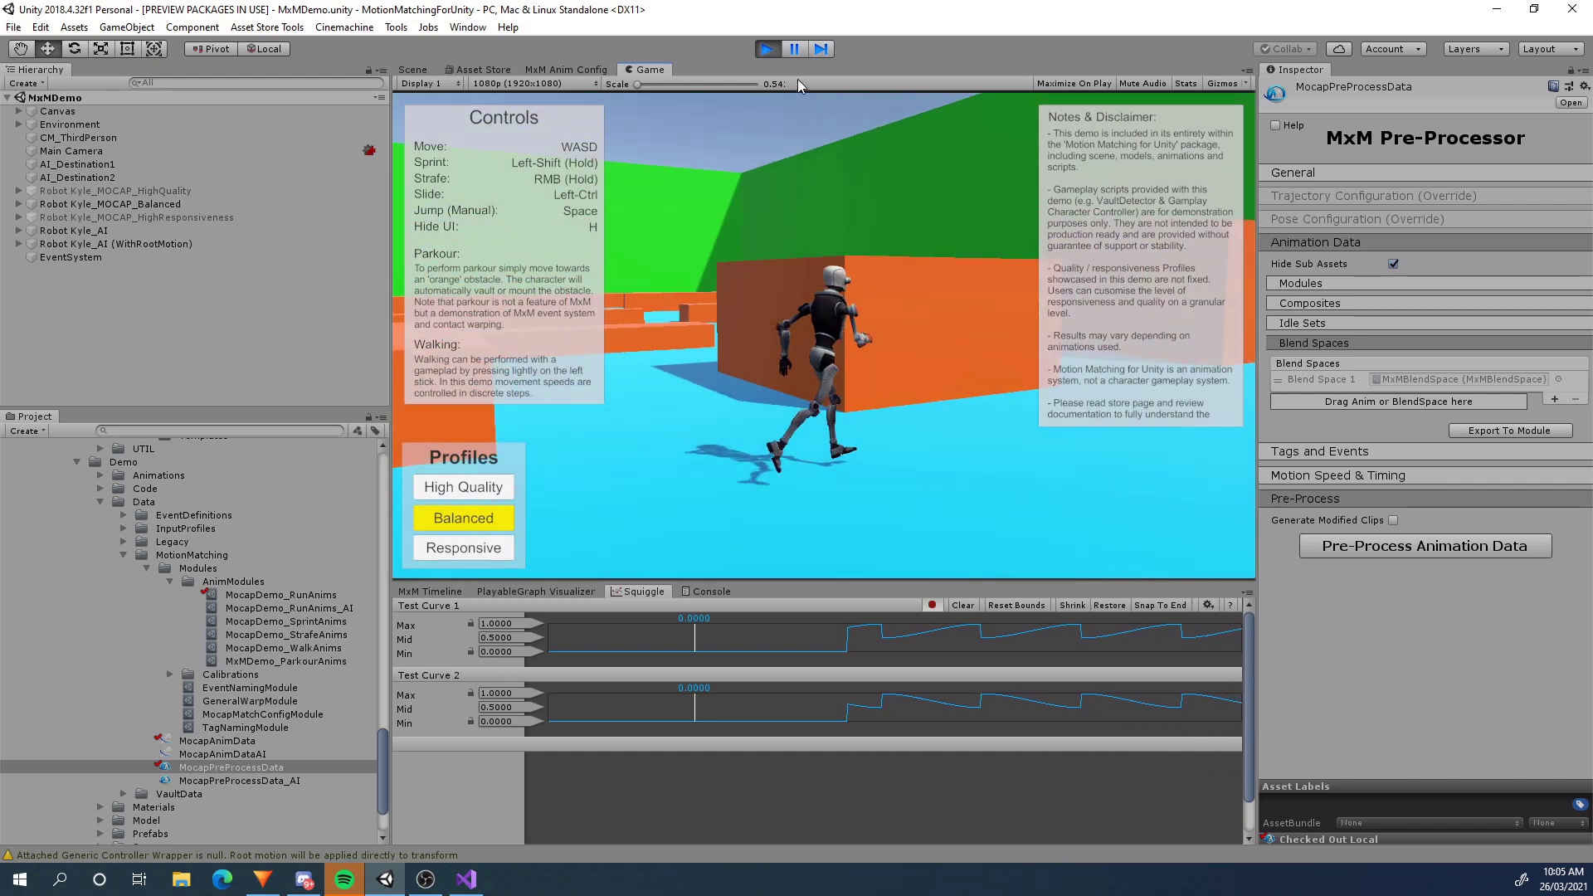
{"action": "key", "text": "ctrl+shift+p"}
{"action": "mouse_move", "coordinate": [879, 639]}
{"action": "left_mouse_down"}
{"action": "mouse_move", "coordinate": [742, 646]}
{"action": "mouse_move", "coordinate": [1185, 635]}
{"action": "mouse_move", "coordinate": [837, 701]}
{"action": "mouse_move", "coordinate": [961, 715]}
{"action": "mouse_move", "coordinate": [581, 672]}
{"action": "mouse_move", "coordinate": [914, 643]}
{"action": "mouse_move", "coordinate": [874, 645]}
{"action": "mouse_move", "coordinate": [1211, 647]}
{"action": "mouse_move", "coordinate": [893, 635]}
{"action": "left_mouse_up"}
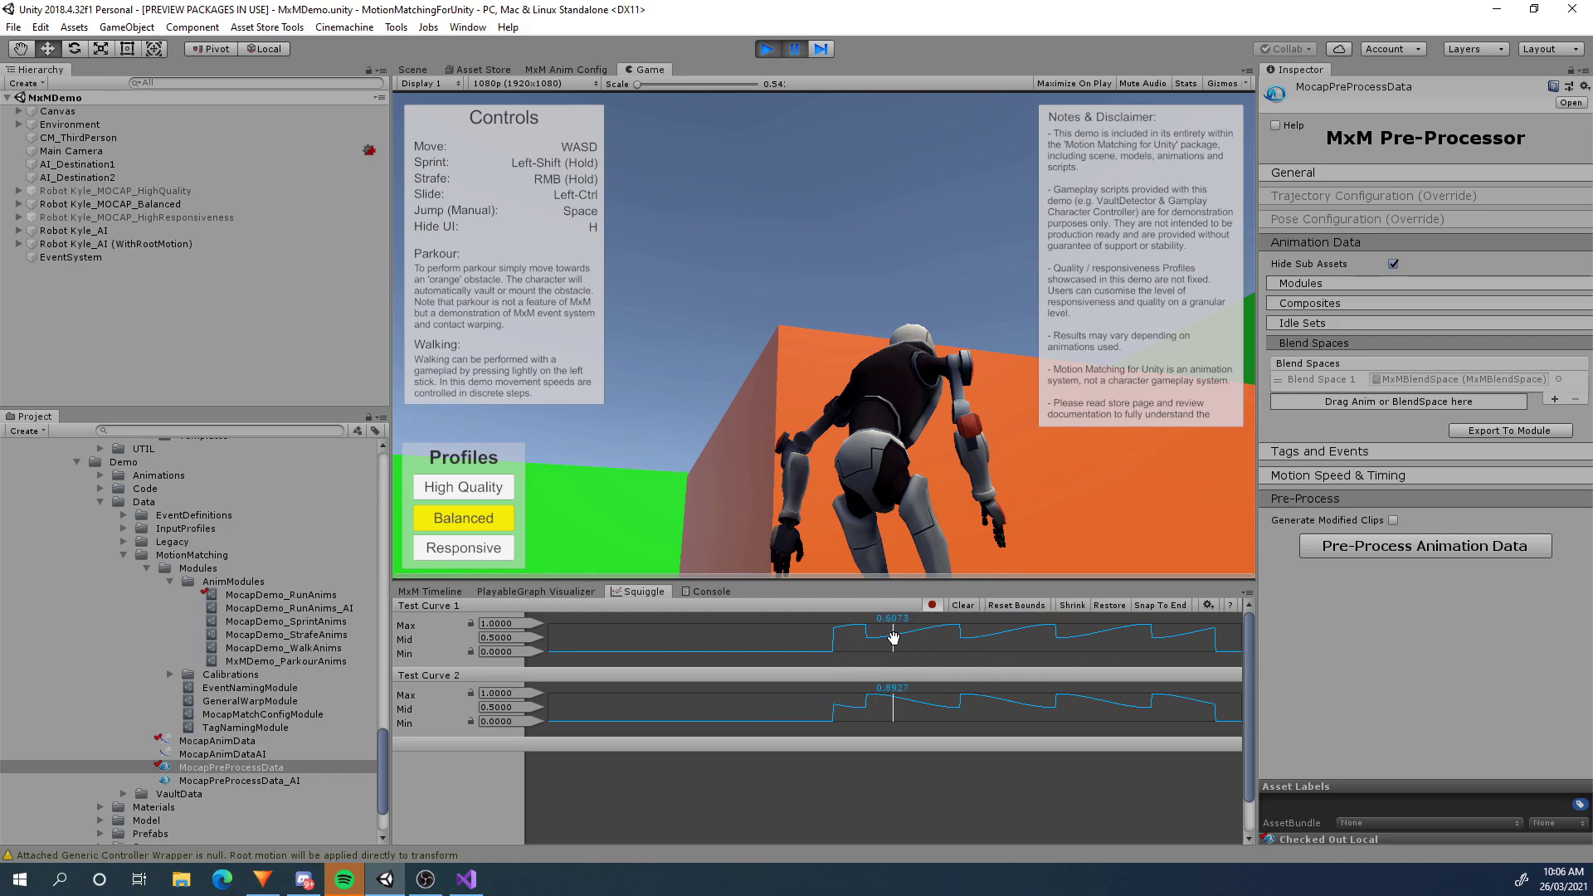
{"action": "left_click_drag", "start_coordinate": [894, 635], "coordinate": [887, 637]}
{"action": "left_click", "coordinate": [794, 49]}
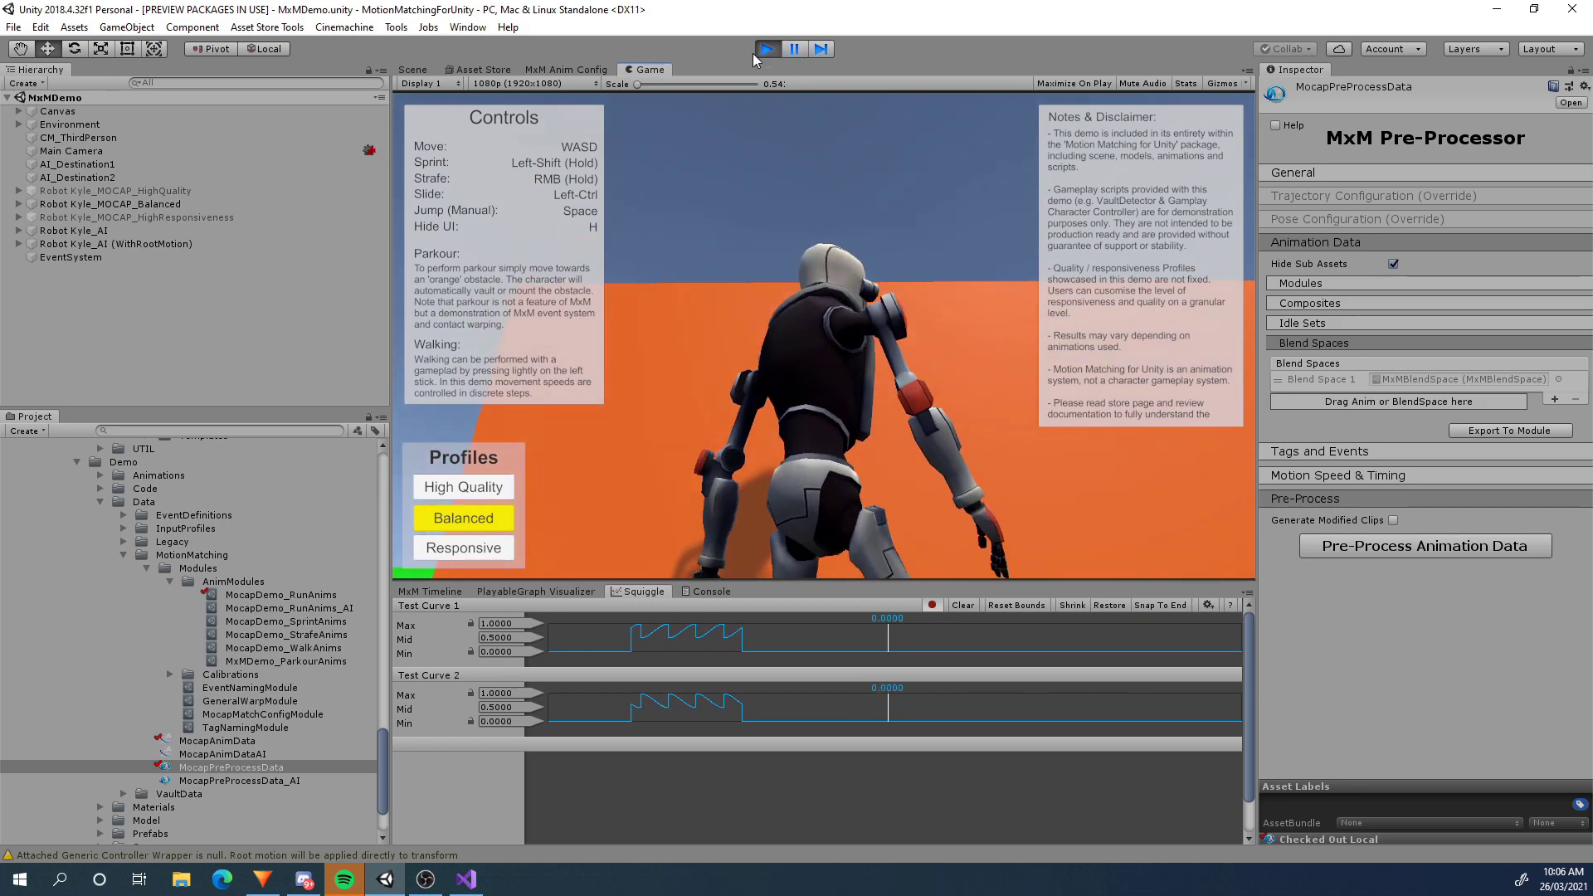
{"action": "left_click", "coordinate": [765, 50]}
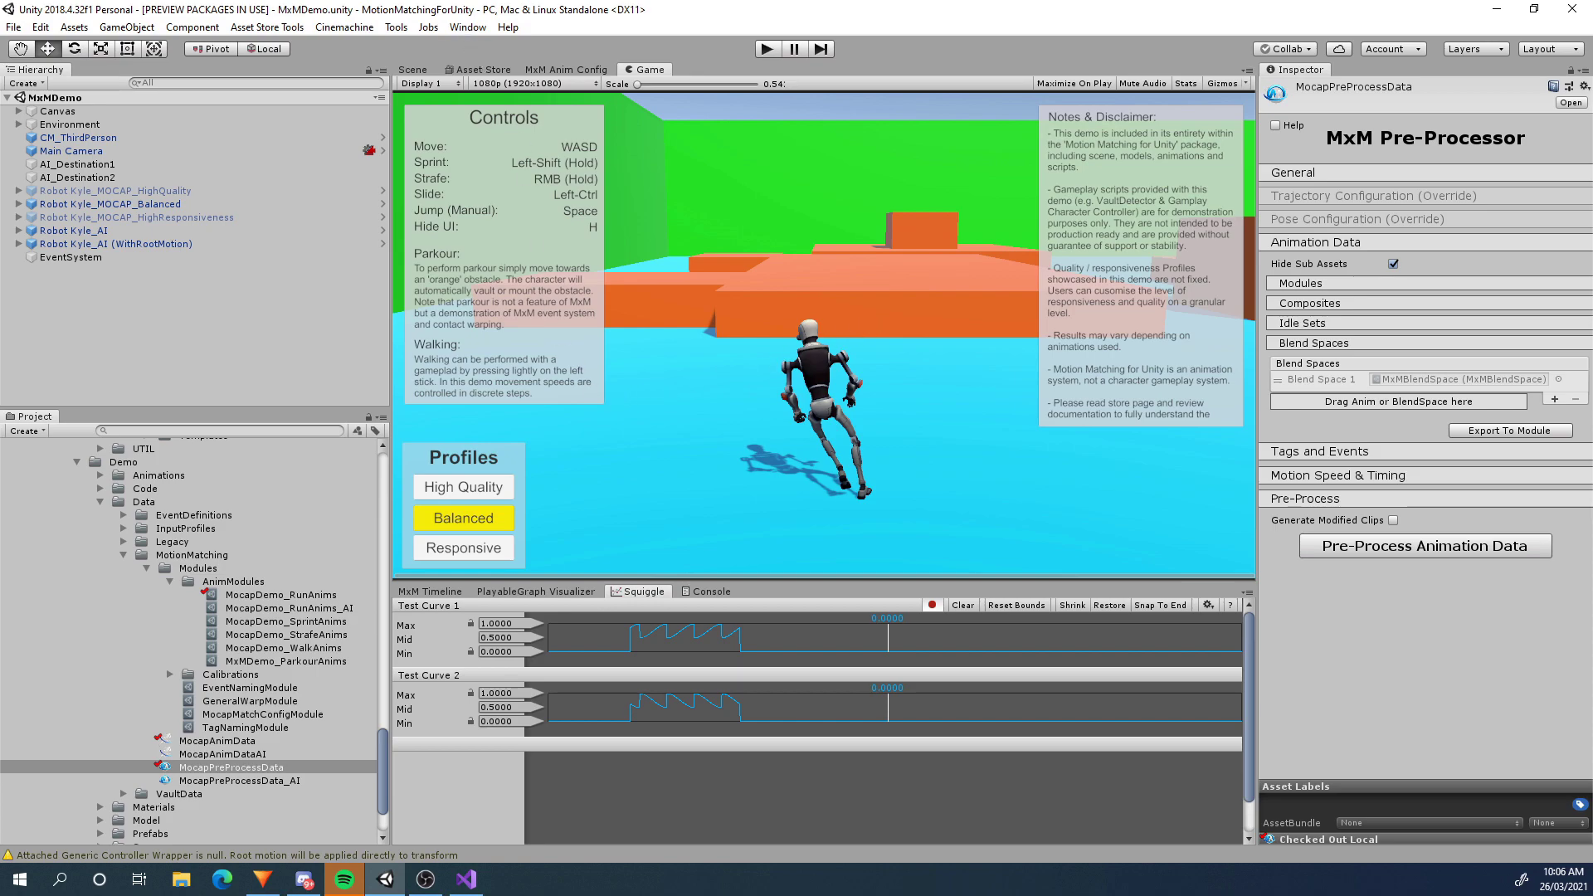
Move the TestCurve1 GetCurveValue call into a new float animSpeedTest variable on line 80
{"action": "key", "text": "alt+Tab"}
{"action": "key", "text": "Return"}
{"action": "key", "text": "Return"}
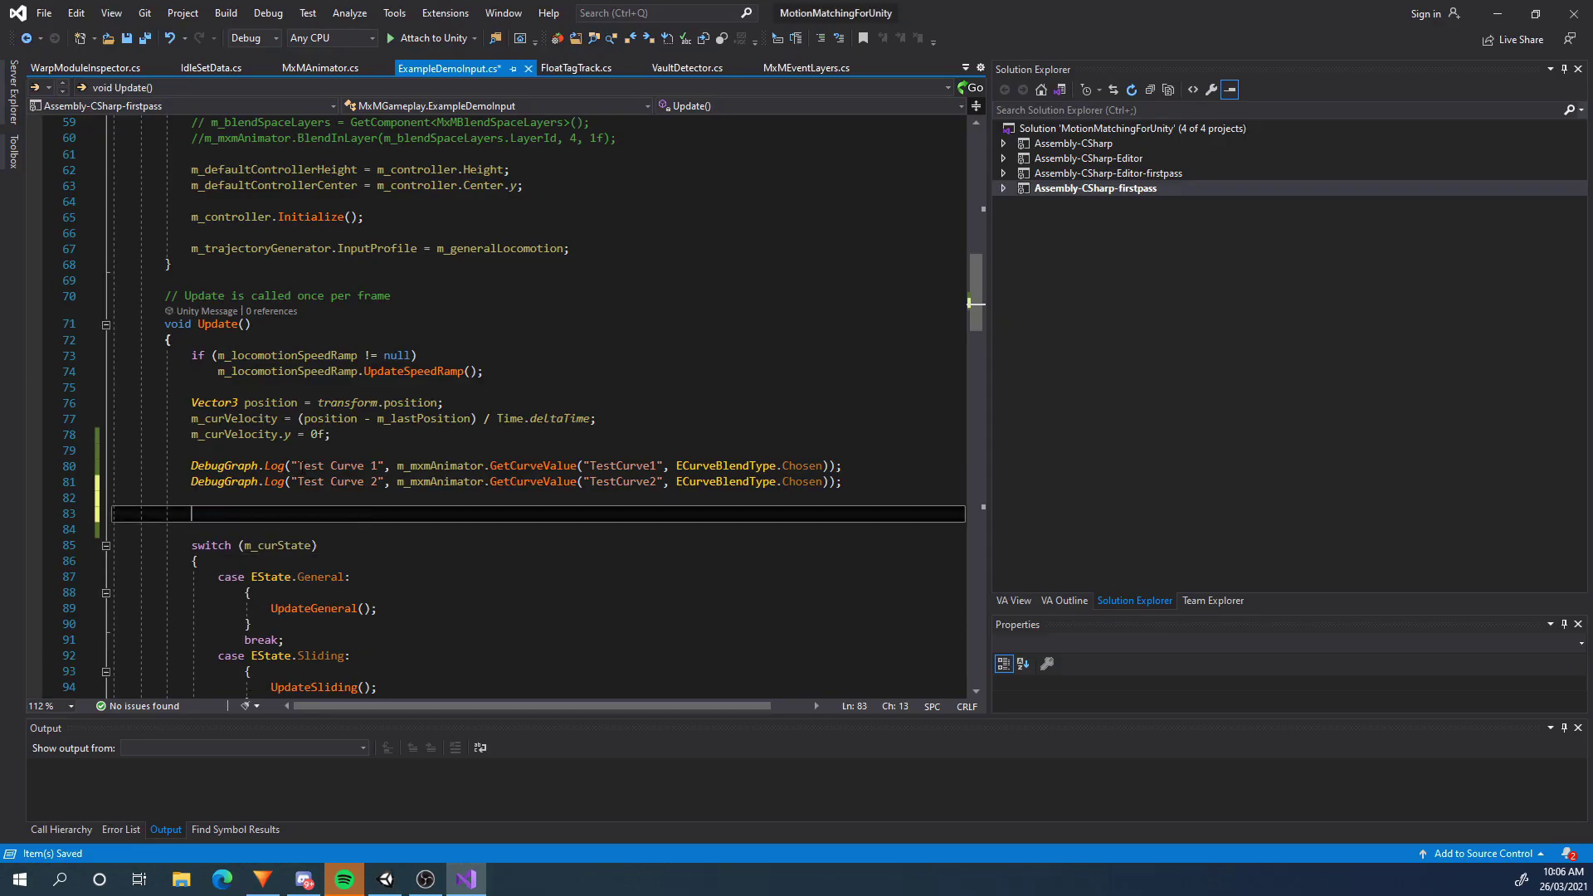
{"action": "left_click_drag", "start_coordinate": [191, 466], "coordinate": [843, 483]}
{"action": "left_click", "coordinate": [388, 513]}
{"action": "left_click_drag", "start_coordinate": [397, 465], "coordinate": [828, 466]}
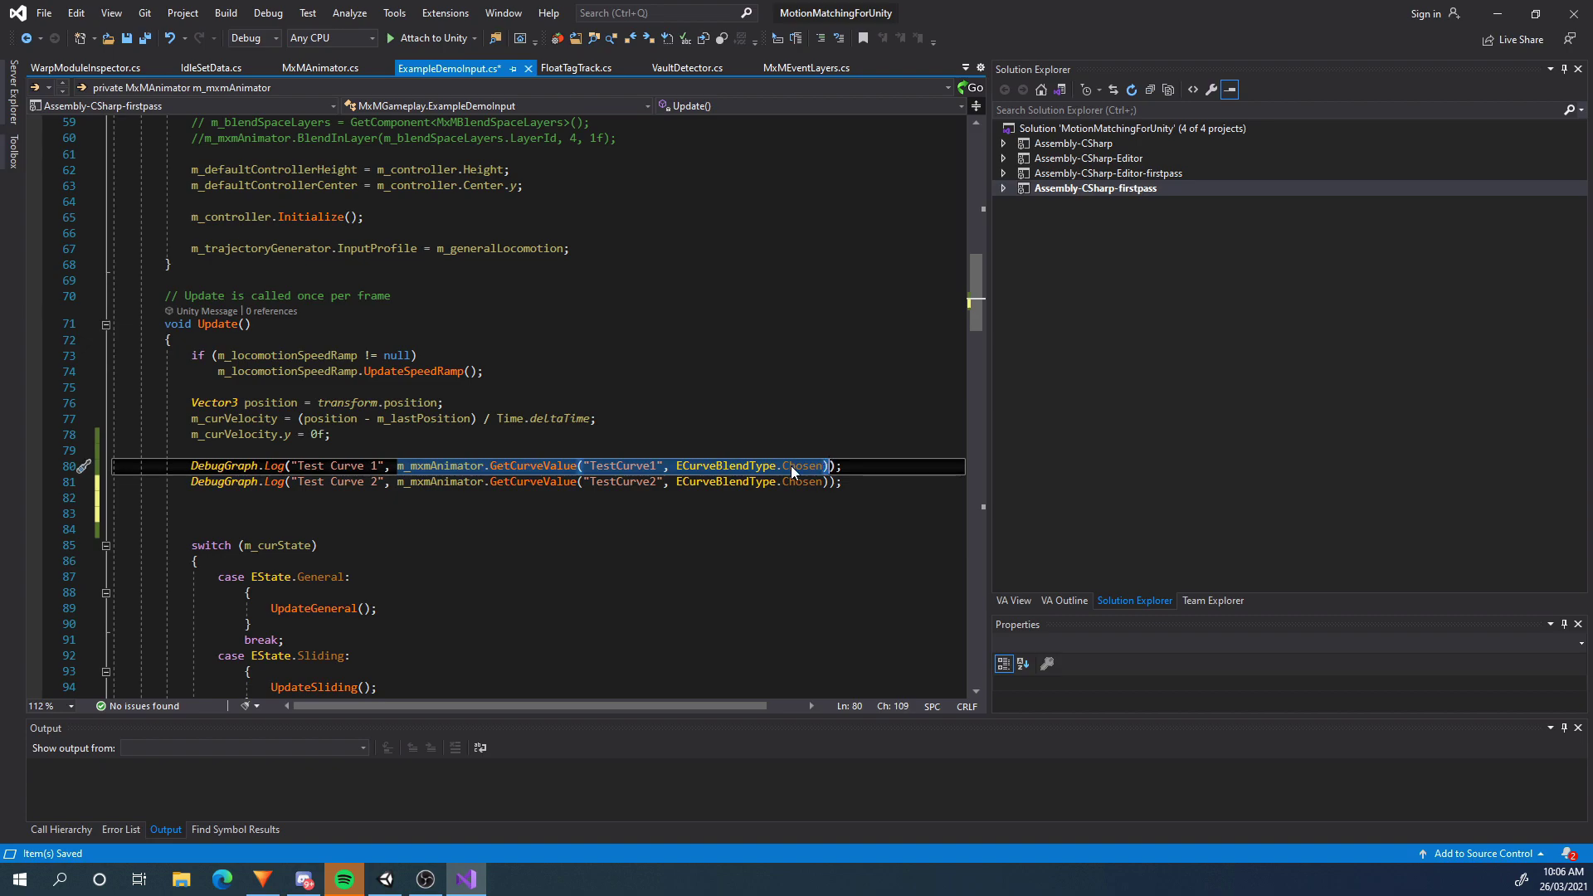
{"action": "key", "text": "ctrl+x"}
{"action": "key", "text": "Up"}
{"action": "key", "text": "Return"}
{"action": "key", "text": "Return"}
{"action": "key", "text": "Up"}
{"action": "key", "text": "ctrl+v"}
{"action": "left_click", "coordinate": [192, 465]}
{"action": "type", "text": "float "}
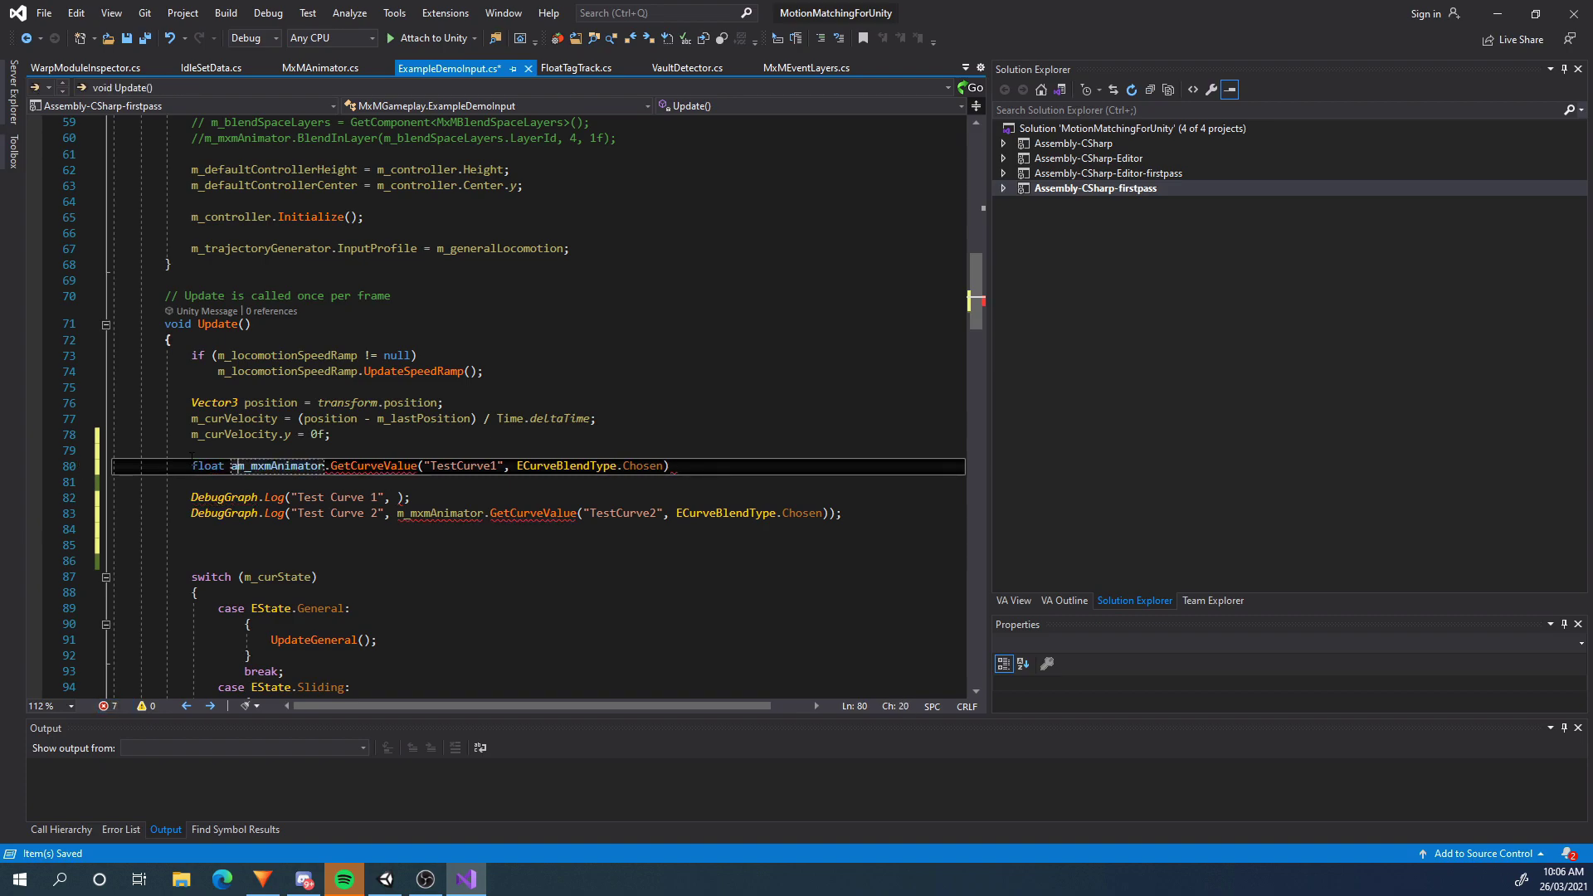
{"action": "type", "text": "animSpeedTest ="}
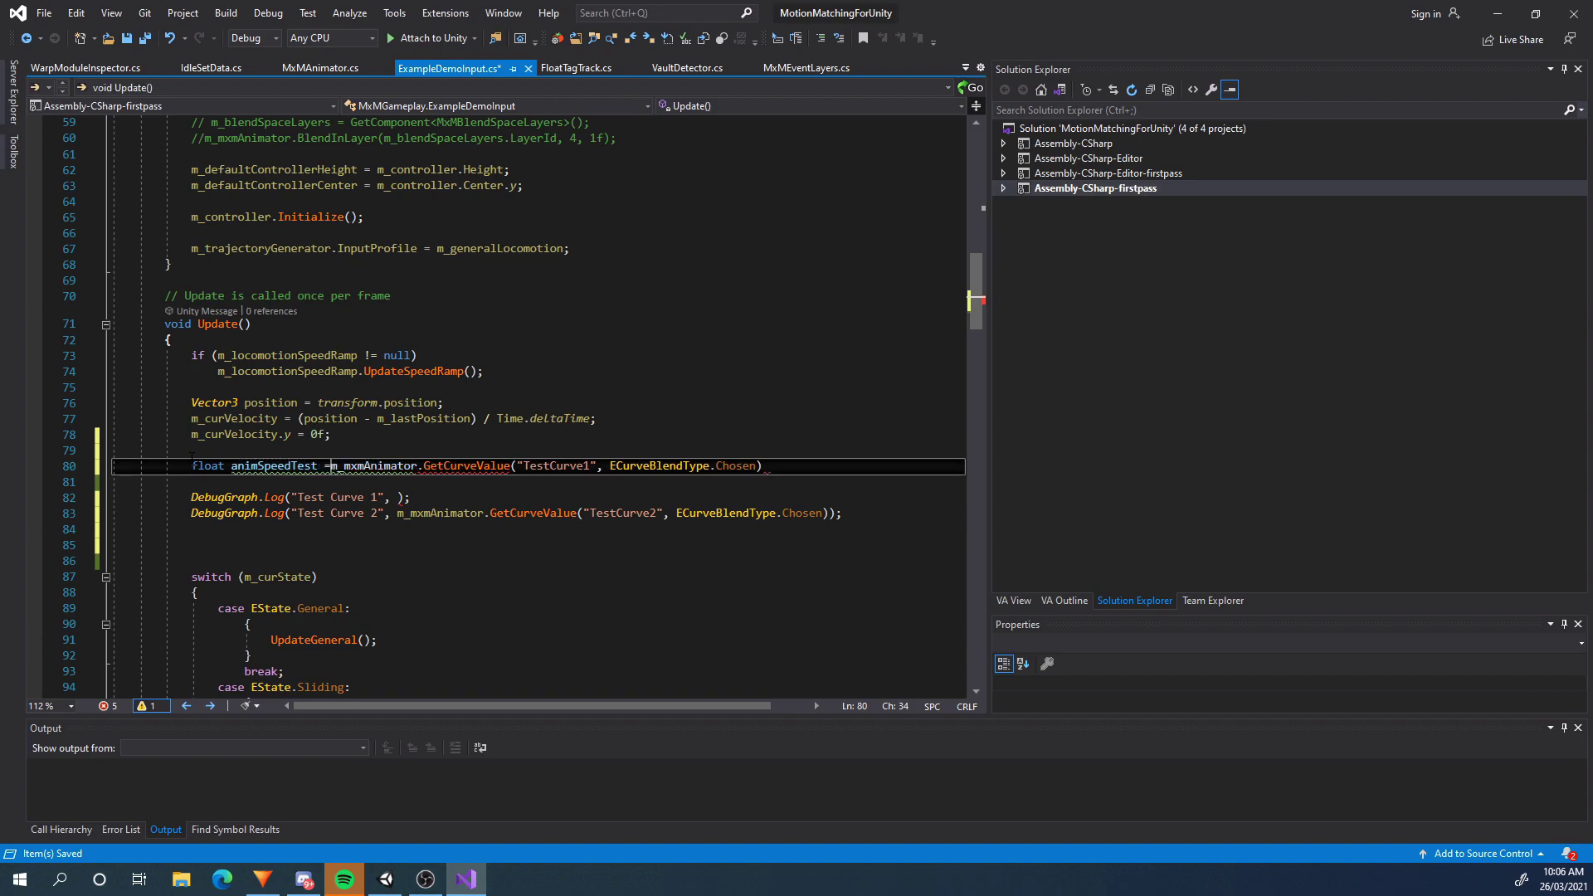
{"action": "left_click_drag", "start_coordinate": [191, 452], "coordinate": [770, 449]}
{"action": "left_click", "coordinate": [771, 465]}
{"action": "type", "text": ";"}
Log animSpeedTest for Test Curve 1 and add m_mxmAnimator.PlaybackSpeed = animSpeedTest; below
{"action": "left_click", "coordinate": [396, 496]}
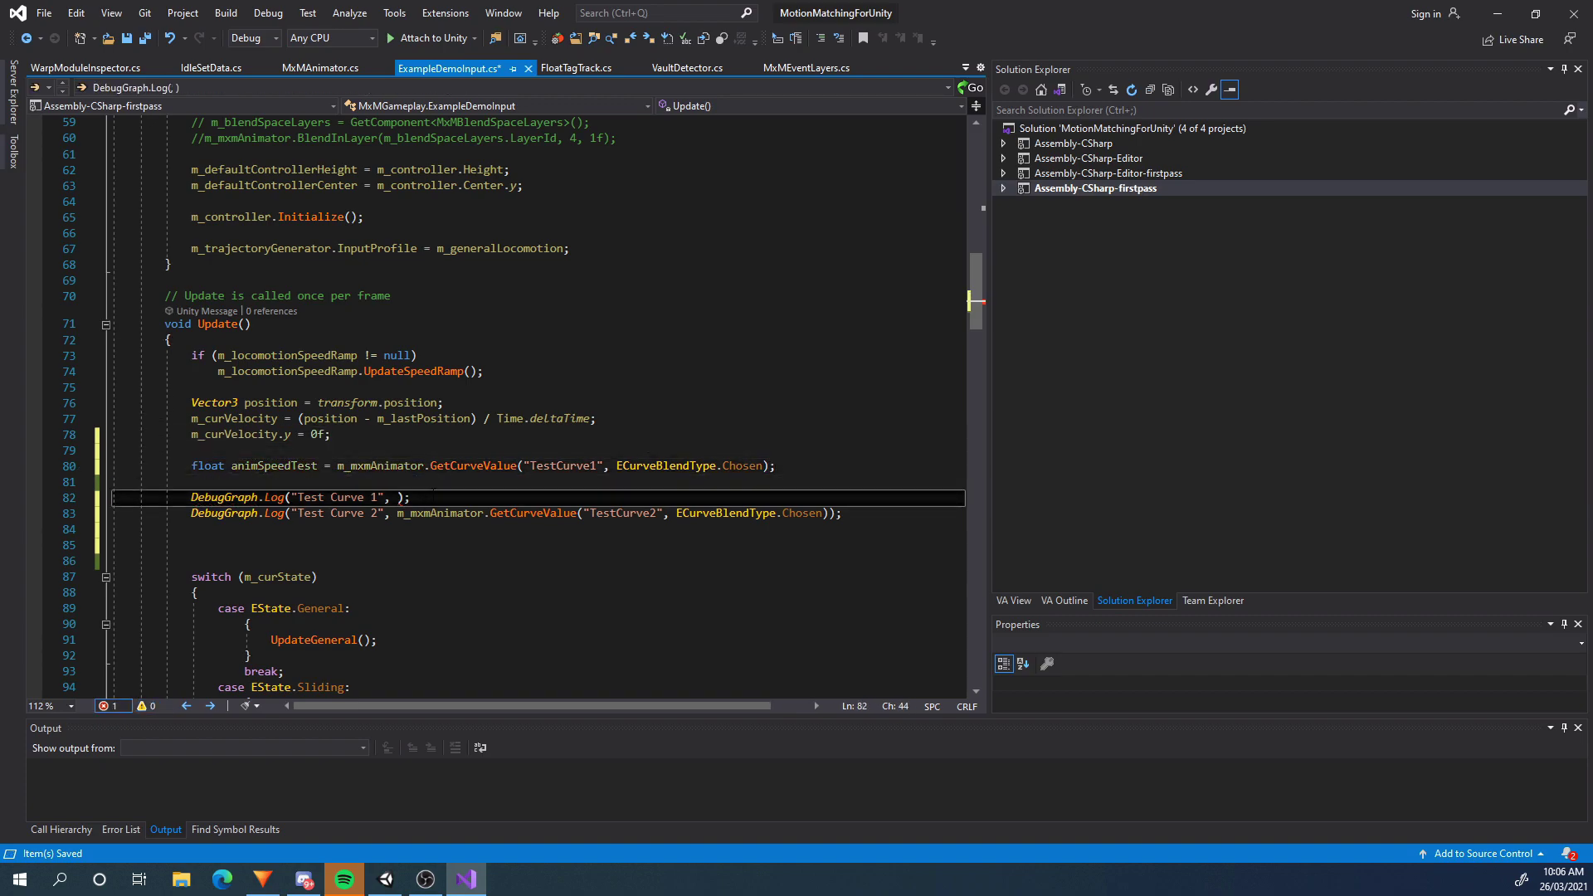
{"action": "type", "text": "animSpee"}
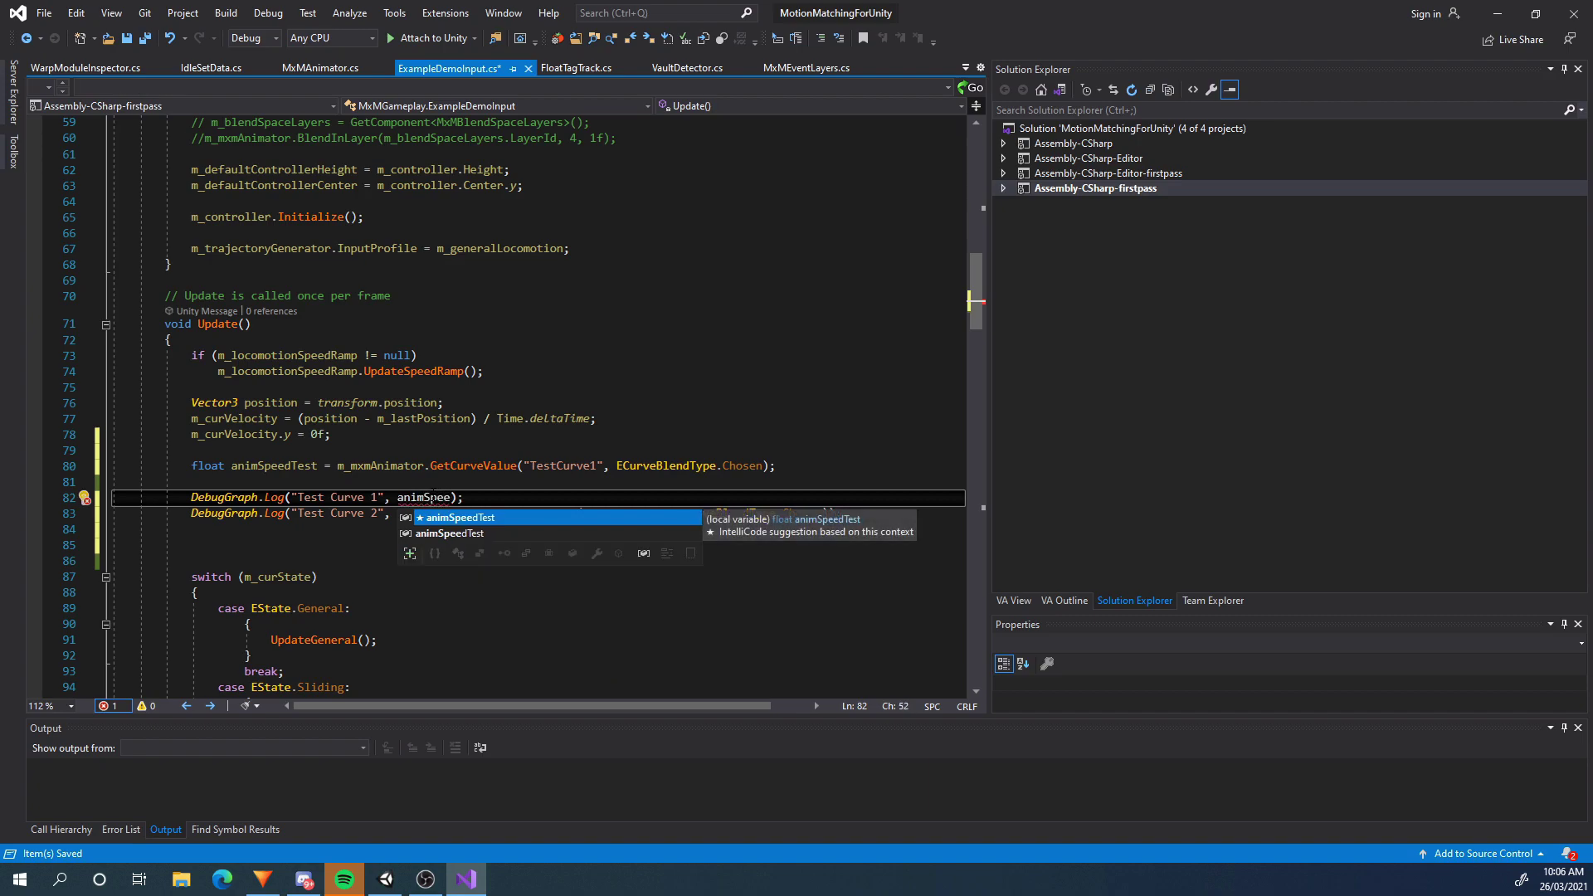
{"action": "key", "text": "Tab"}
{"action": "left_click", "coordinate": [663, 465]}
{"action": "left_click", "coordinate": [662, 528]}
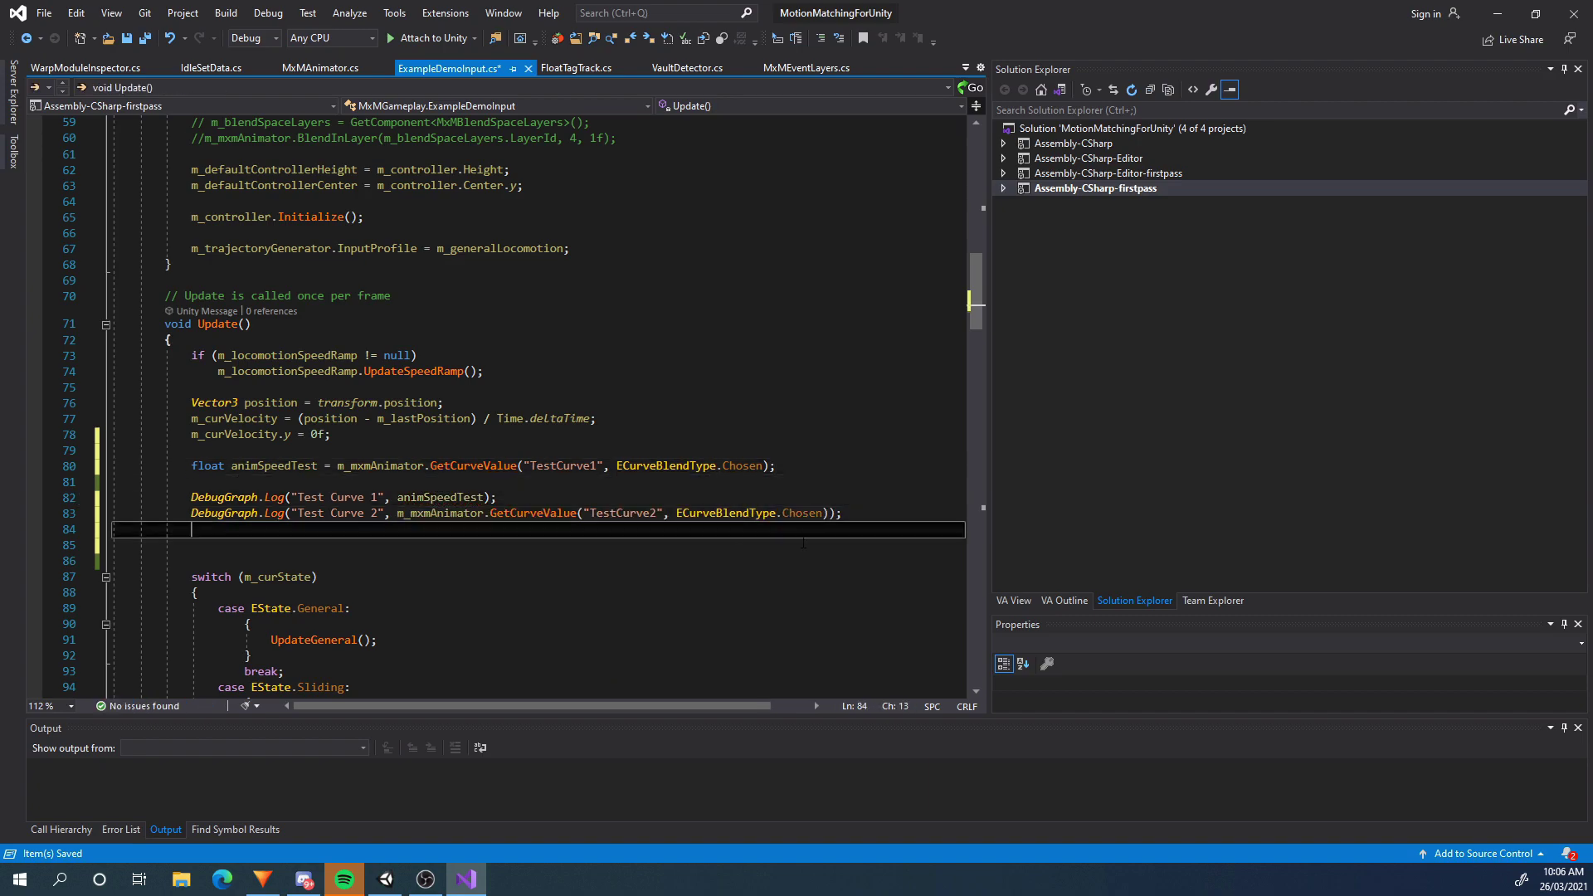
{"action": "key", "text": "Return"}
{"action": "type", "text": "m_mx"}
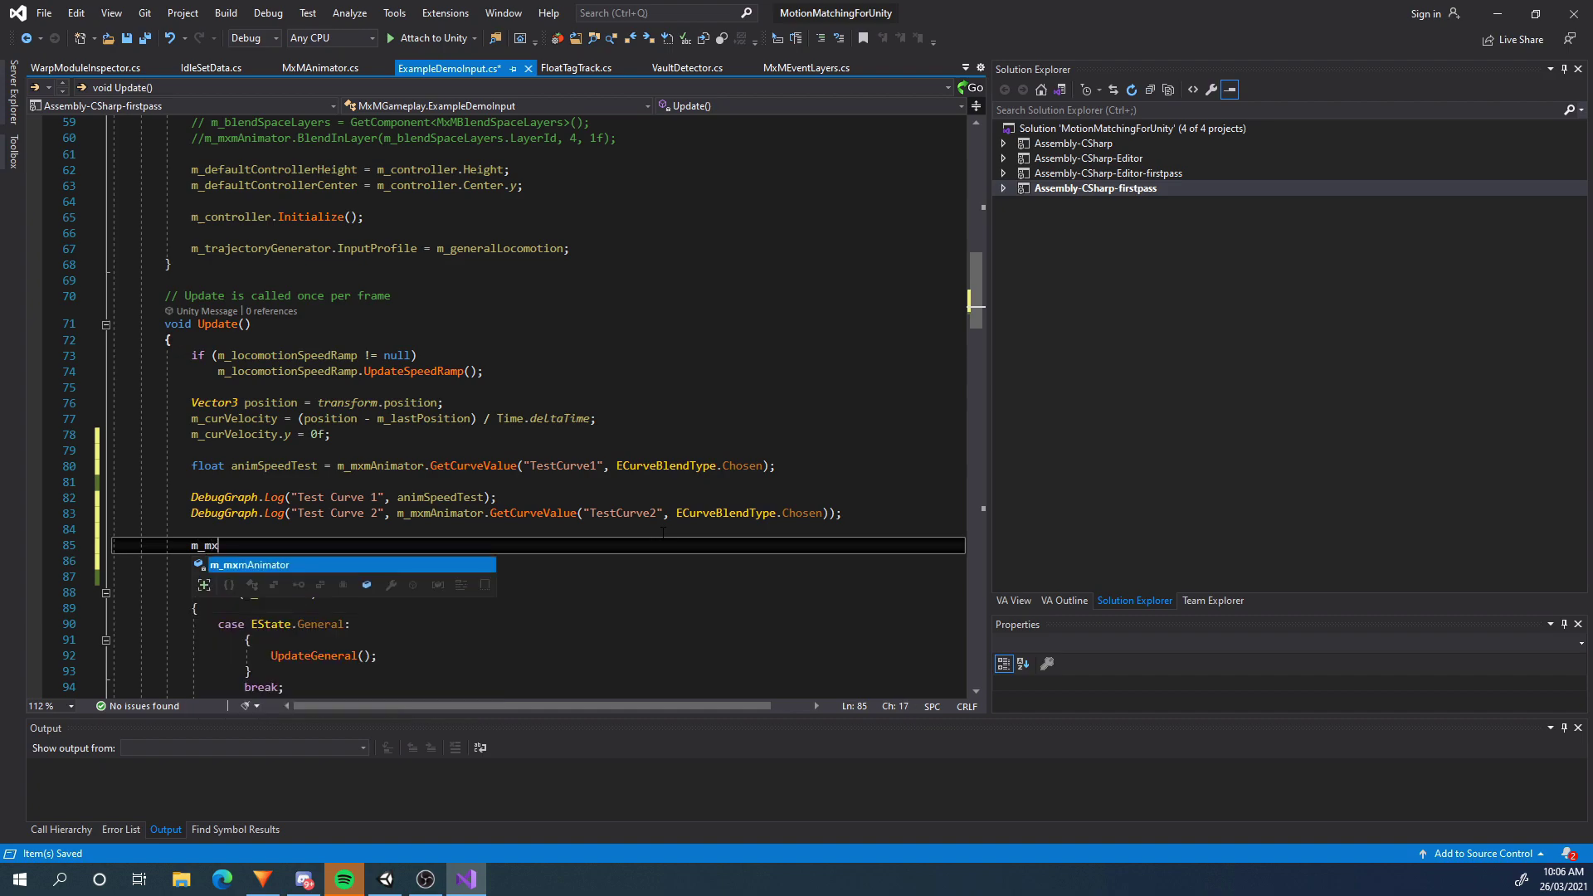
{"action": "type", "text": "mAnimator."}
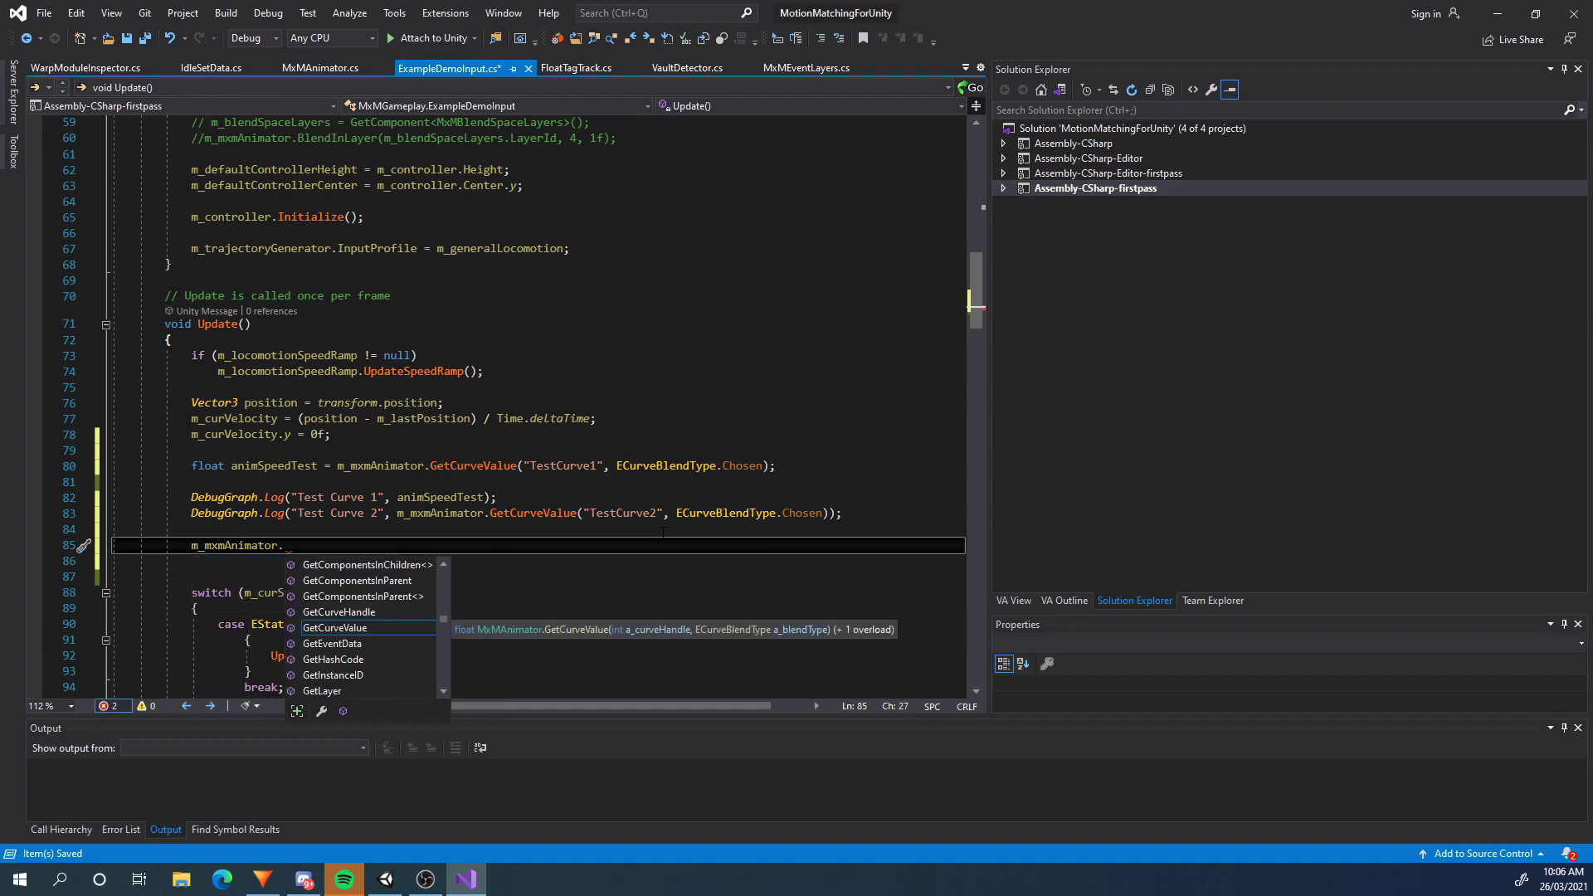
{"action": "type", "text": "SetA"}
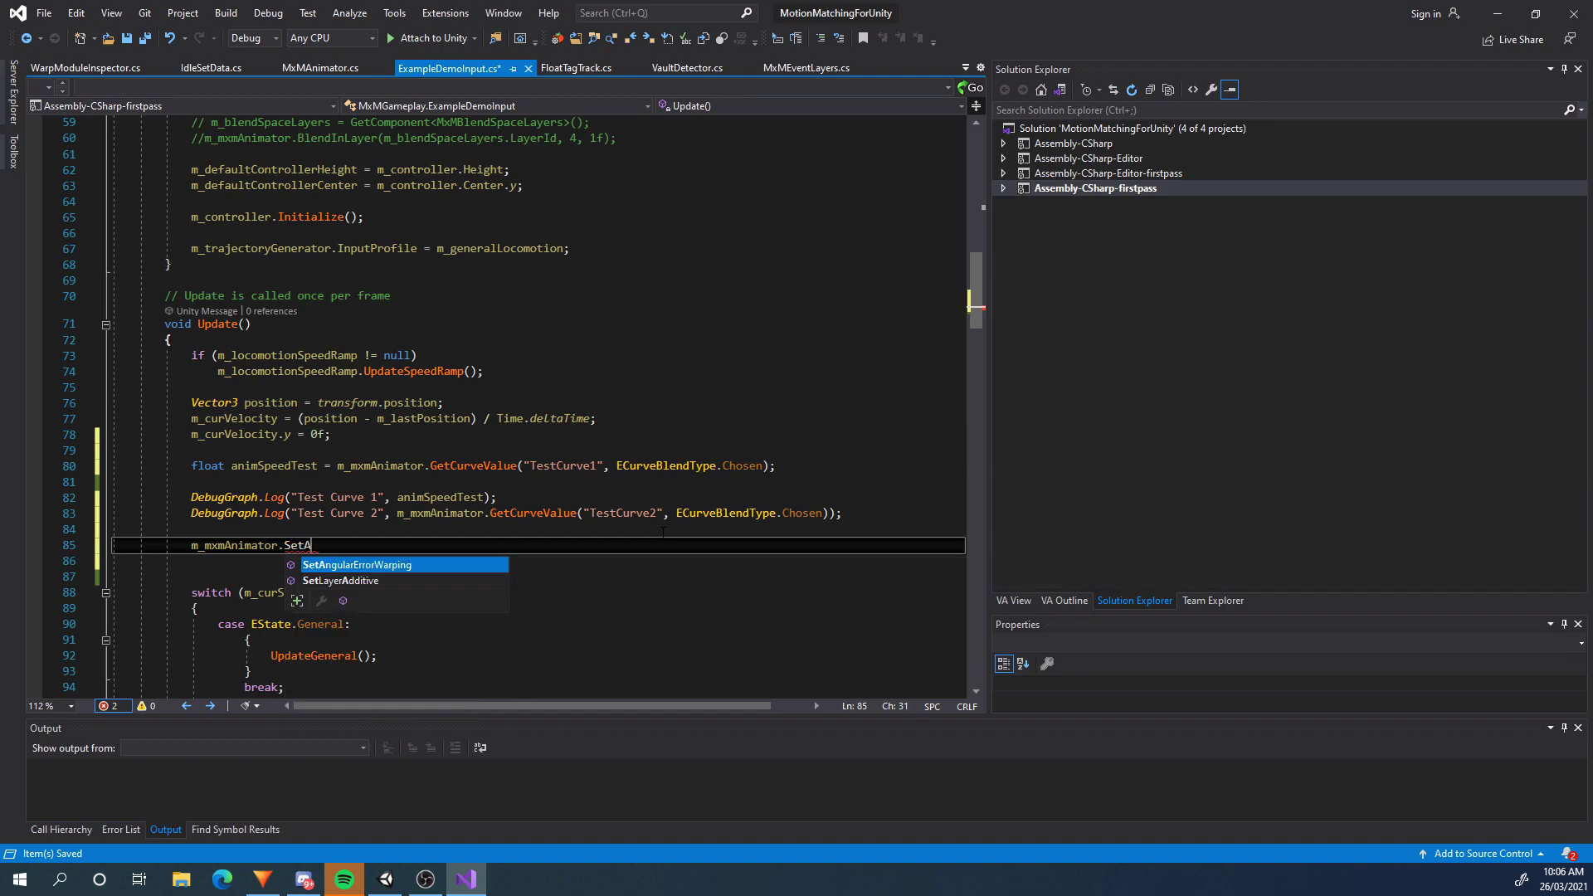
{"action": "key", "text": "BackSpace"}
{"action": "key", "text": "BackSpace"}
{"action": "key", "text": "BackSpace"}
{"action": "key", "text": "BackSpace"}
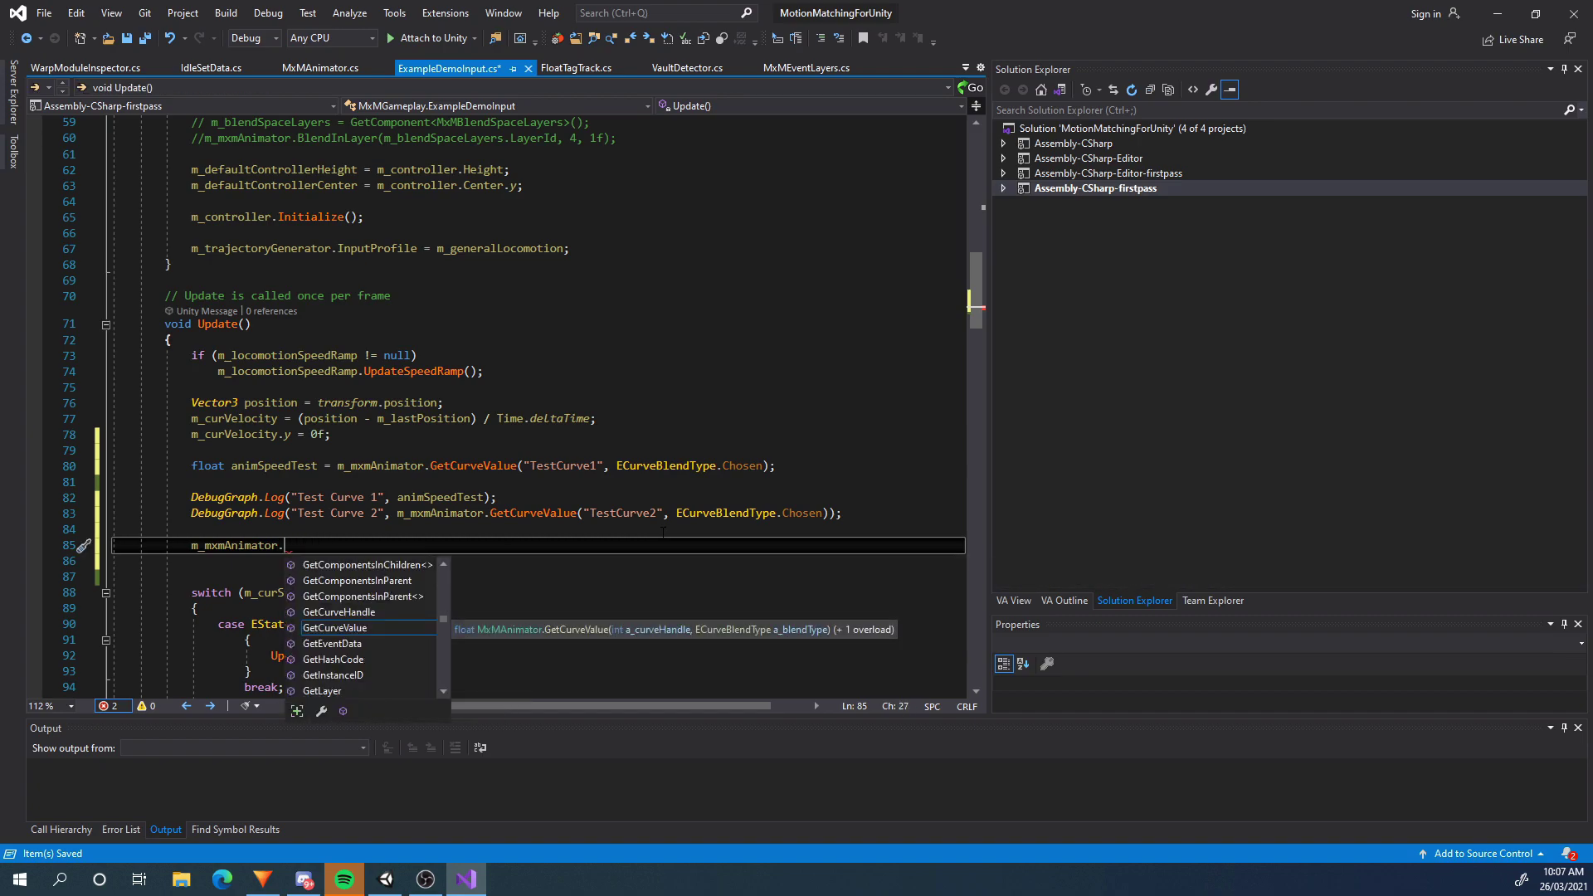
{"action": "type", "text": "Play"}
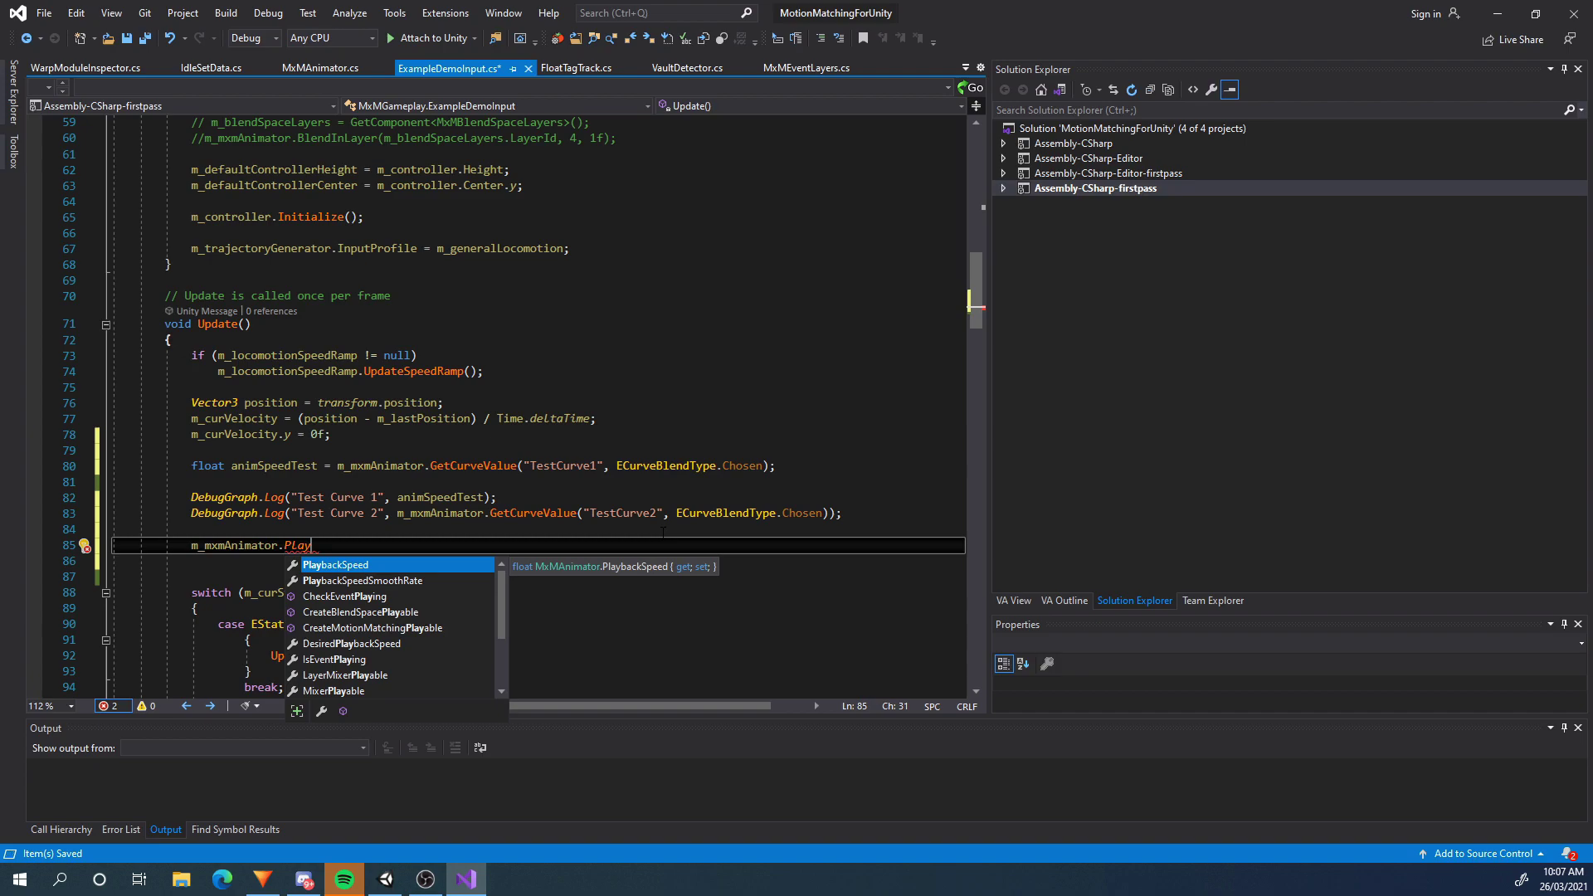
{"action": "type", "text": "backSpeed = anim"}
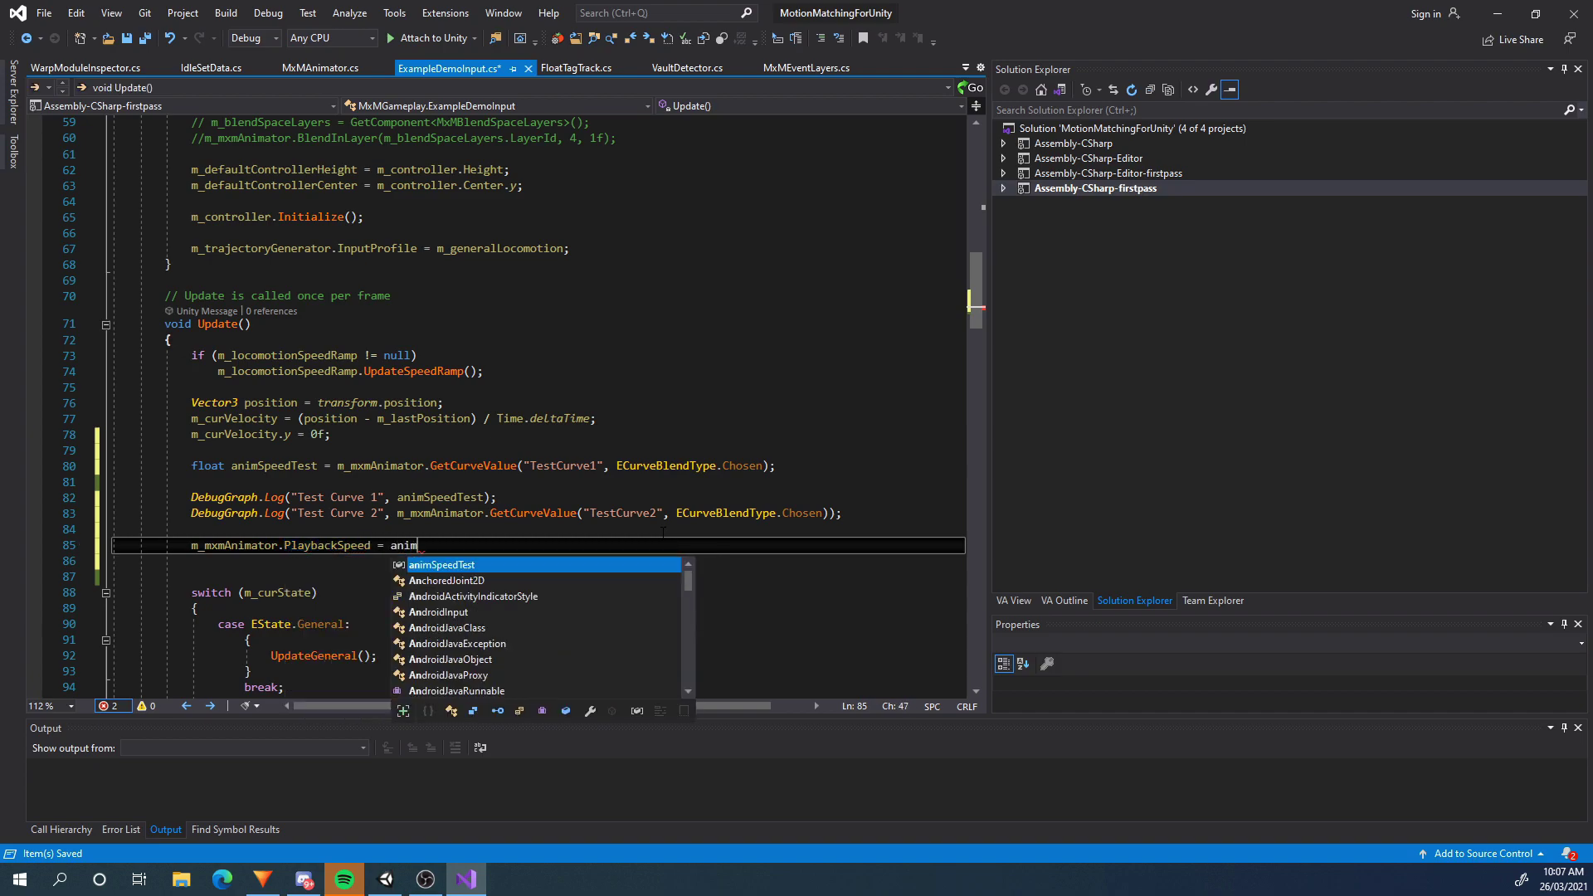
{"action": "type", "text": "SpeedTest;"}
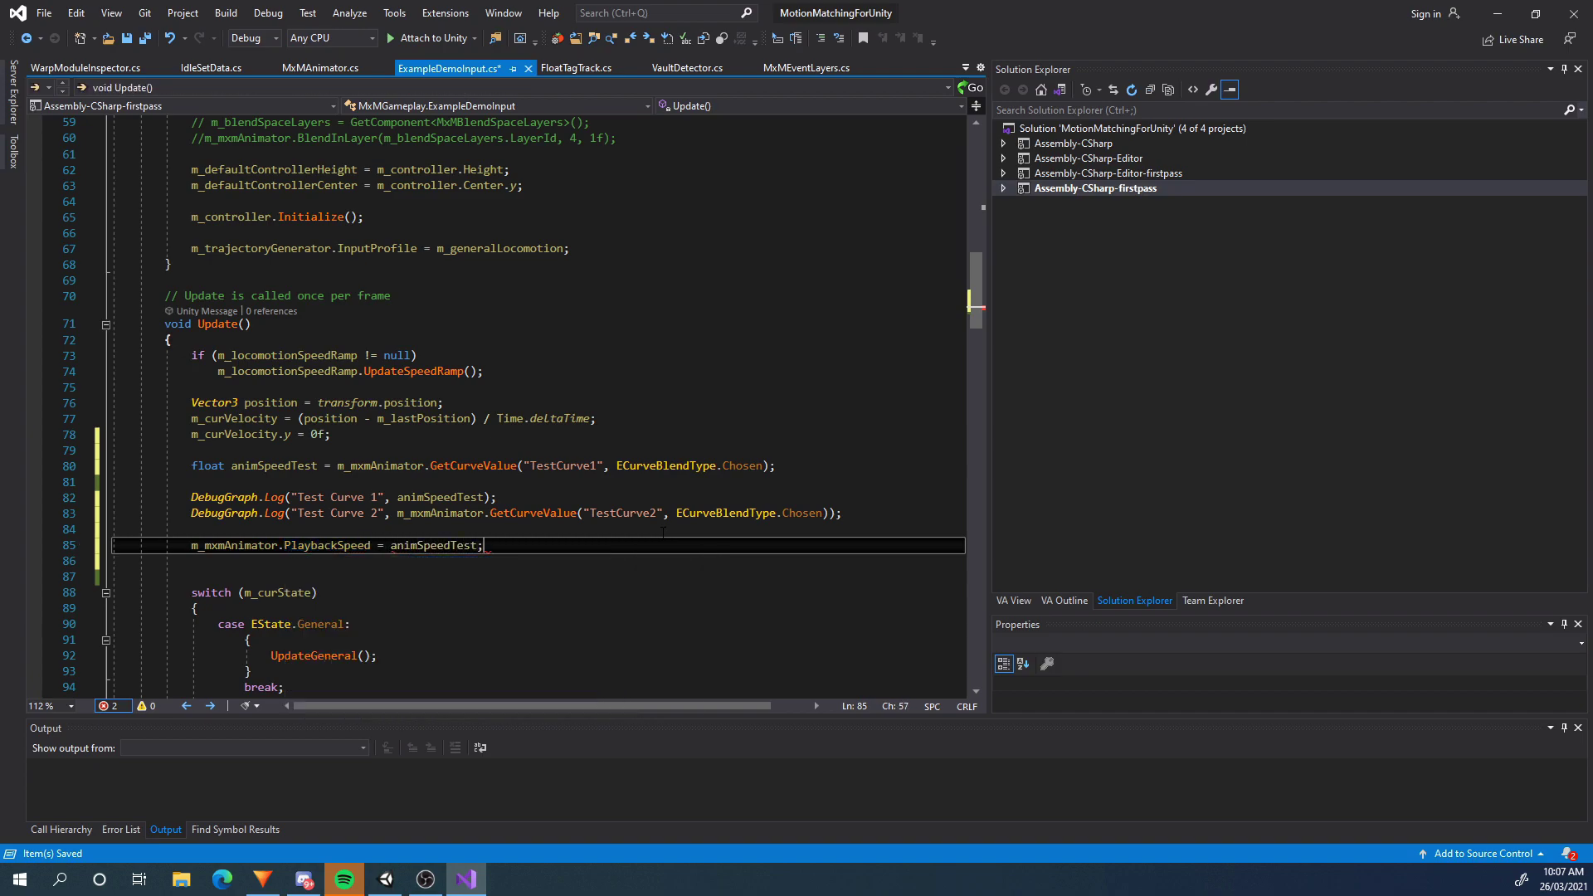
Wrap the PlaybackSpeed assignment in a braced if (animSpeedTest > 0.49) block
{"action": "key", "text": "ctrl+Return"}
{"action": "key", "text": "ctrl+Return"}
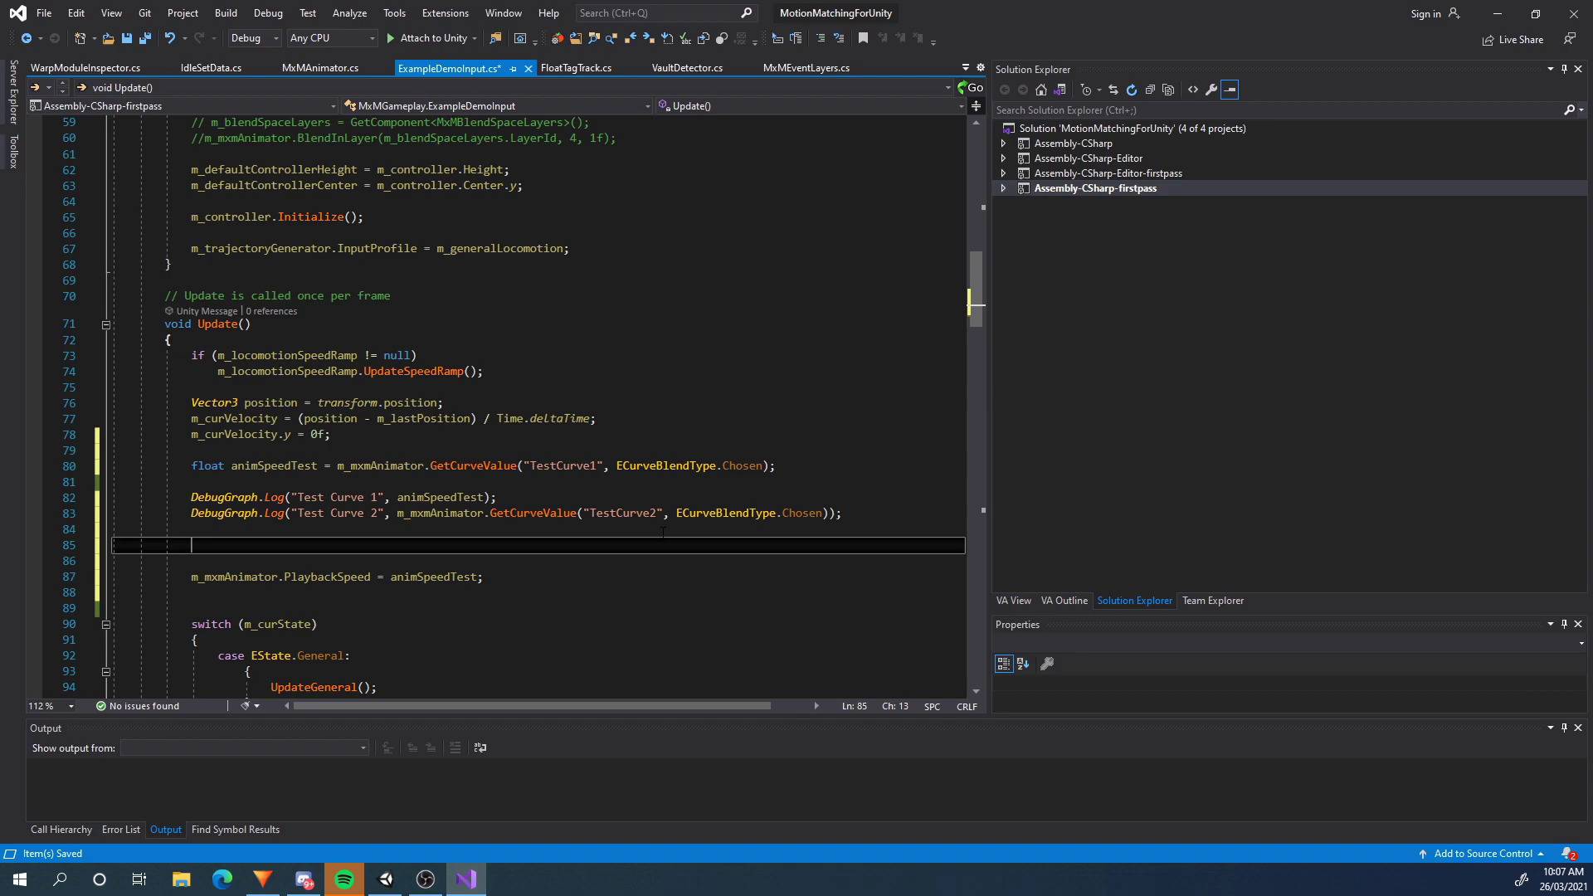
{"action": "type", "text": "(animSpeedTest "}
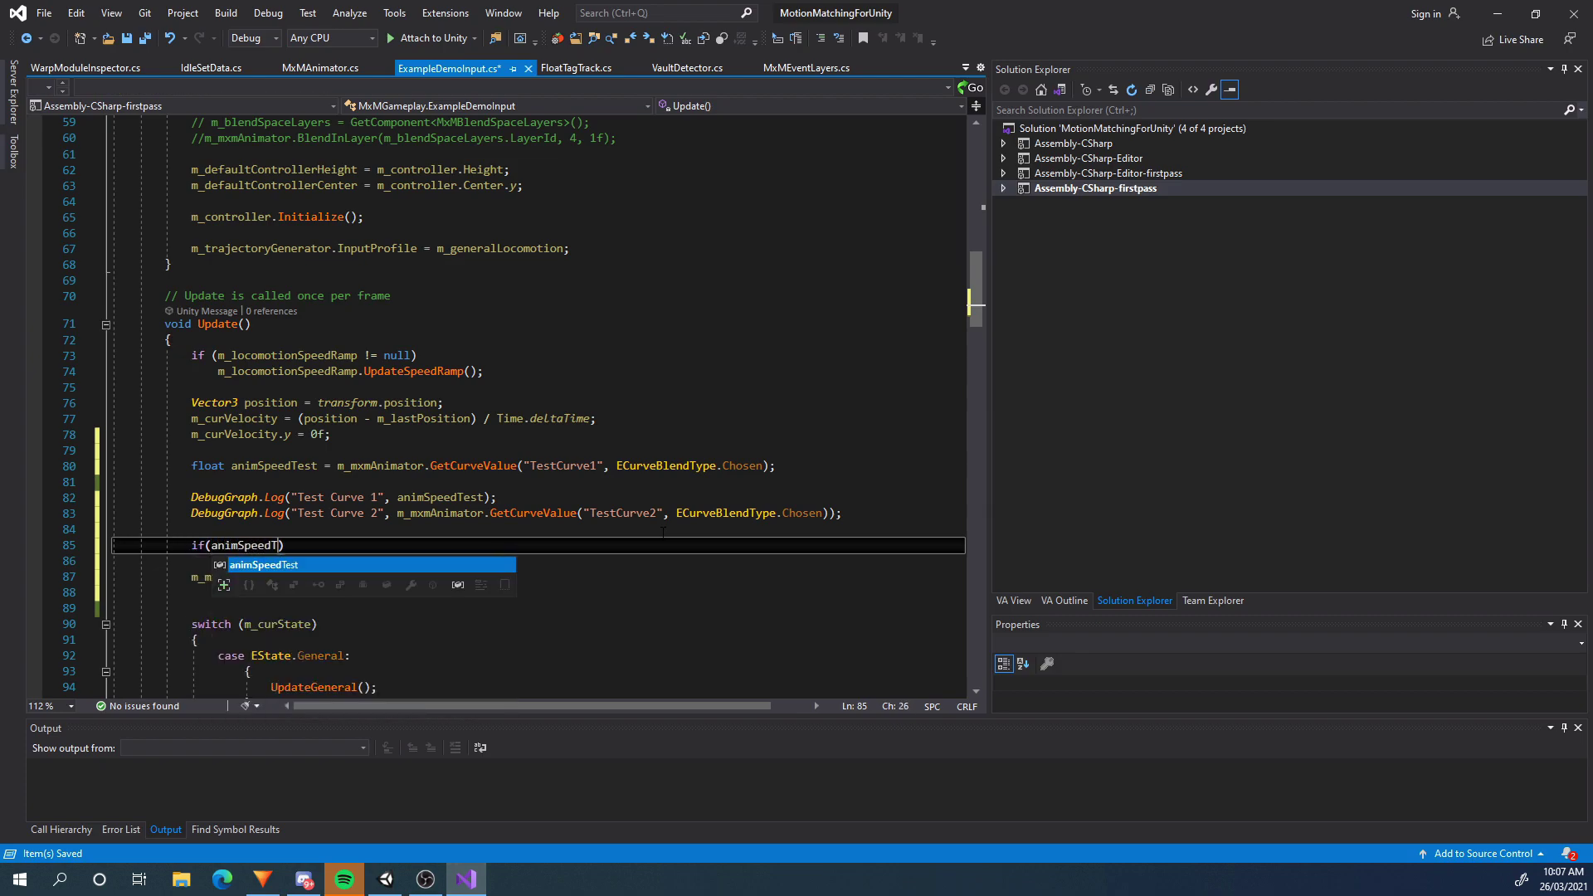
{"action": "type", "text": "> "}
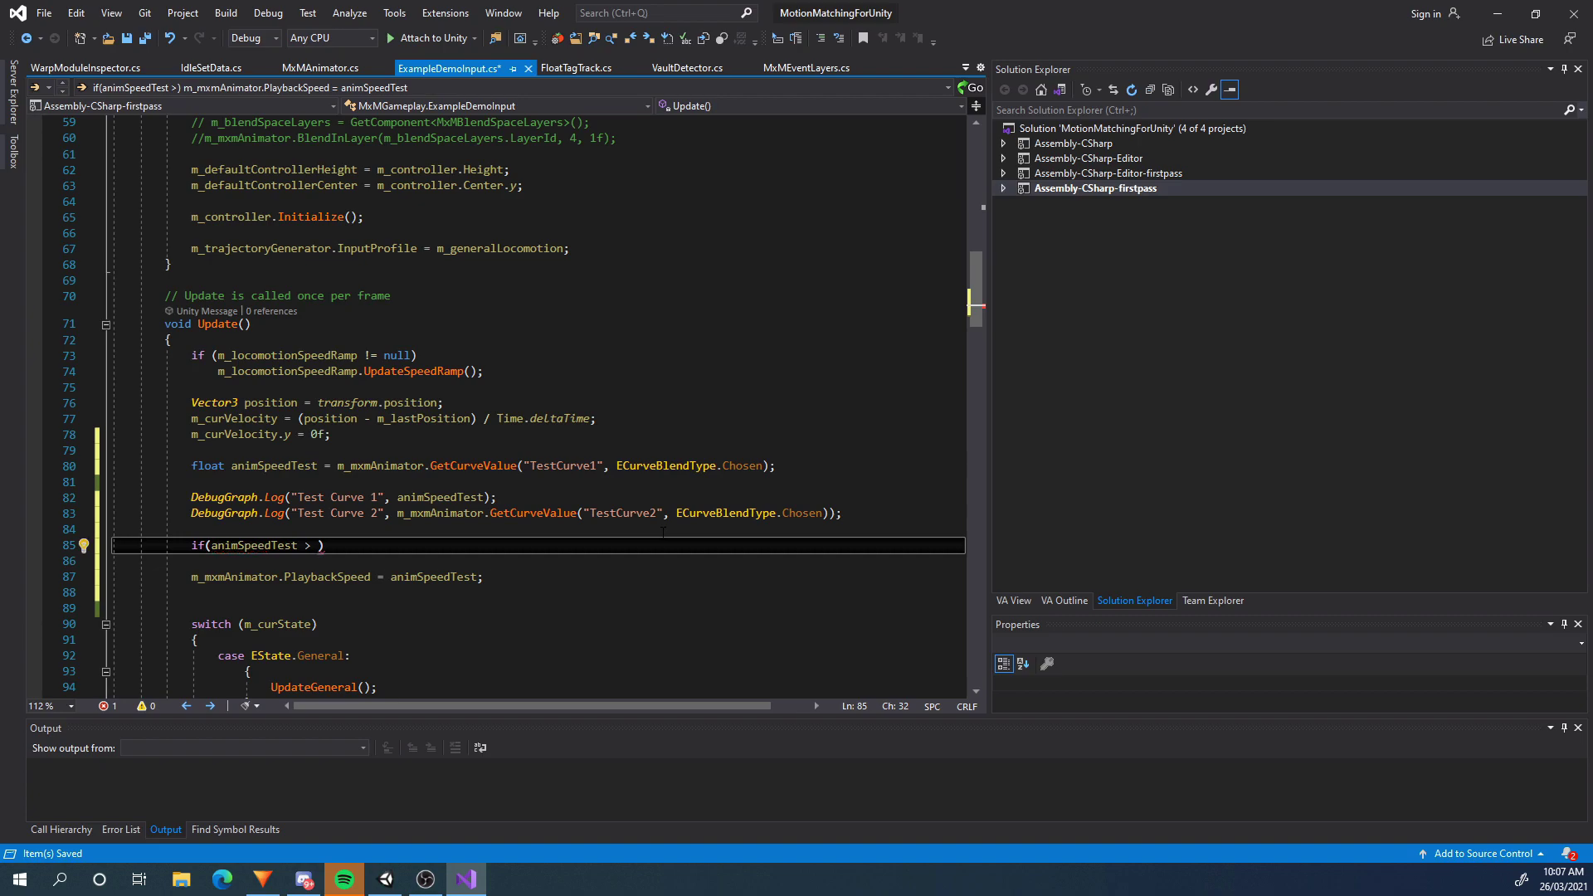
{"action": "type", "text": "0."}
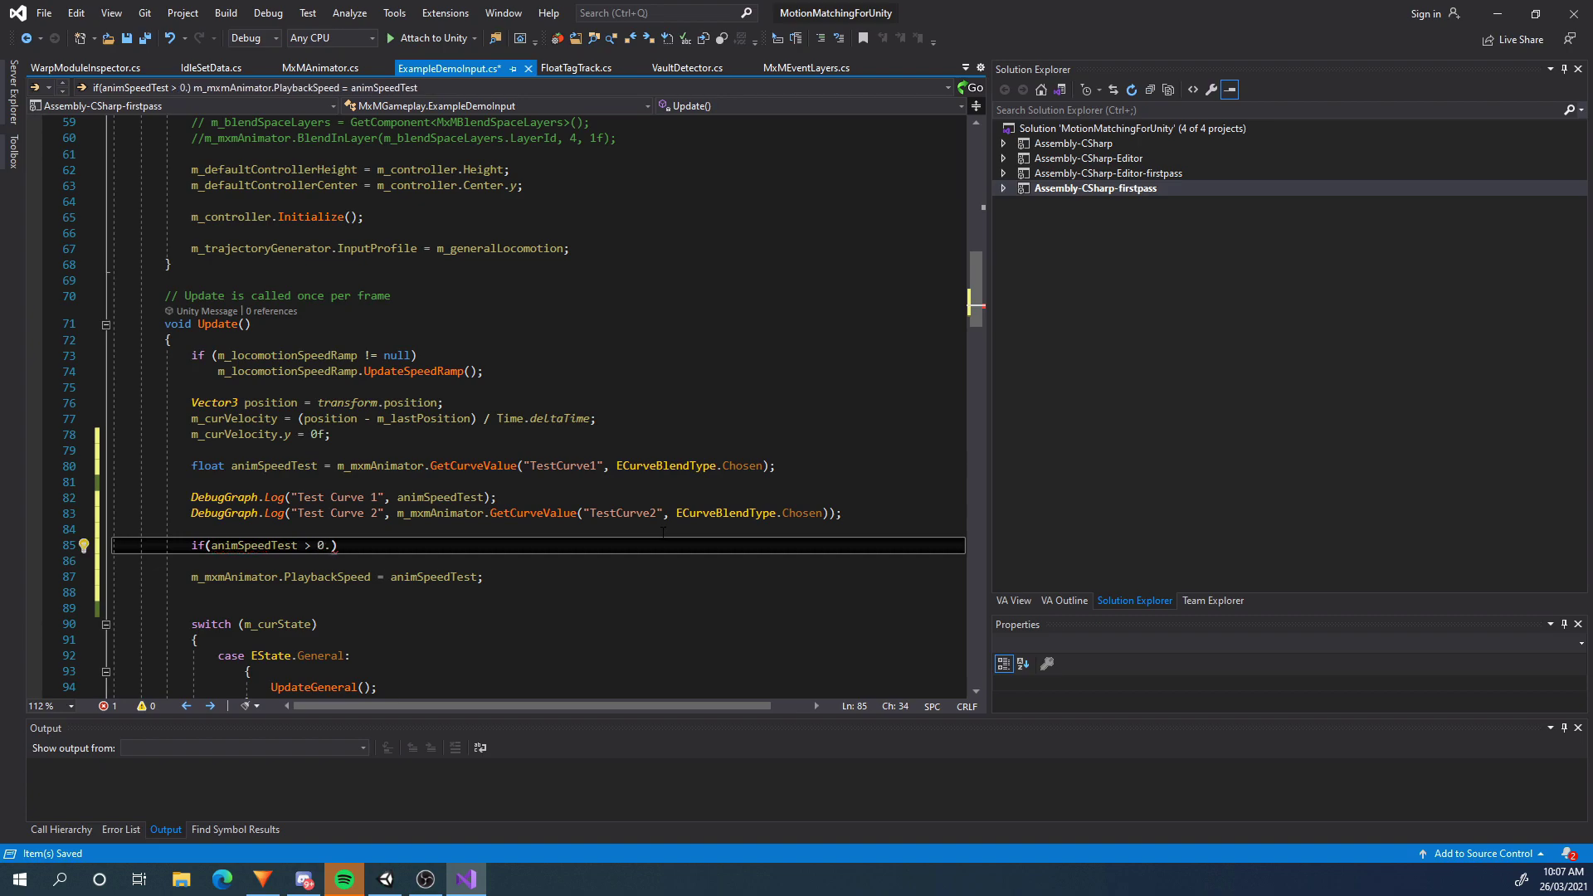
{"action": "type", "text": "49"}
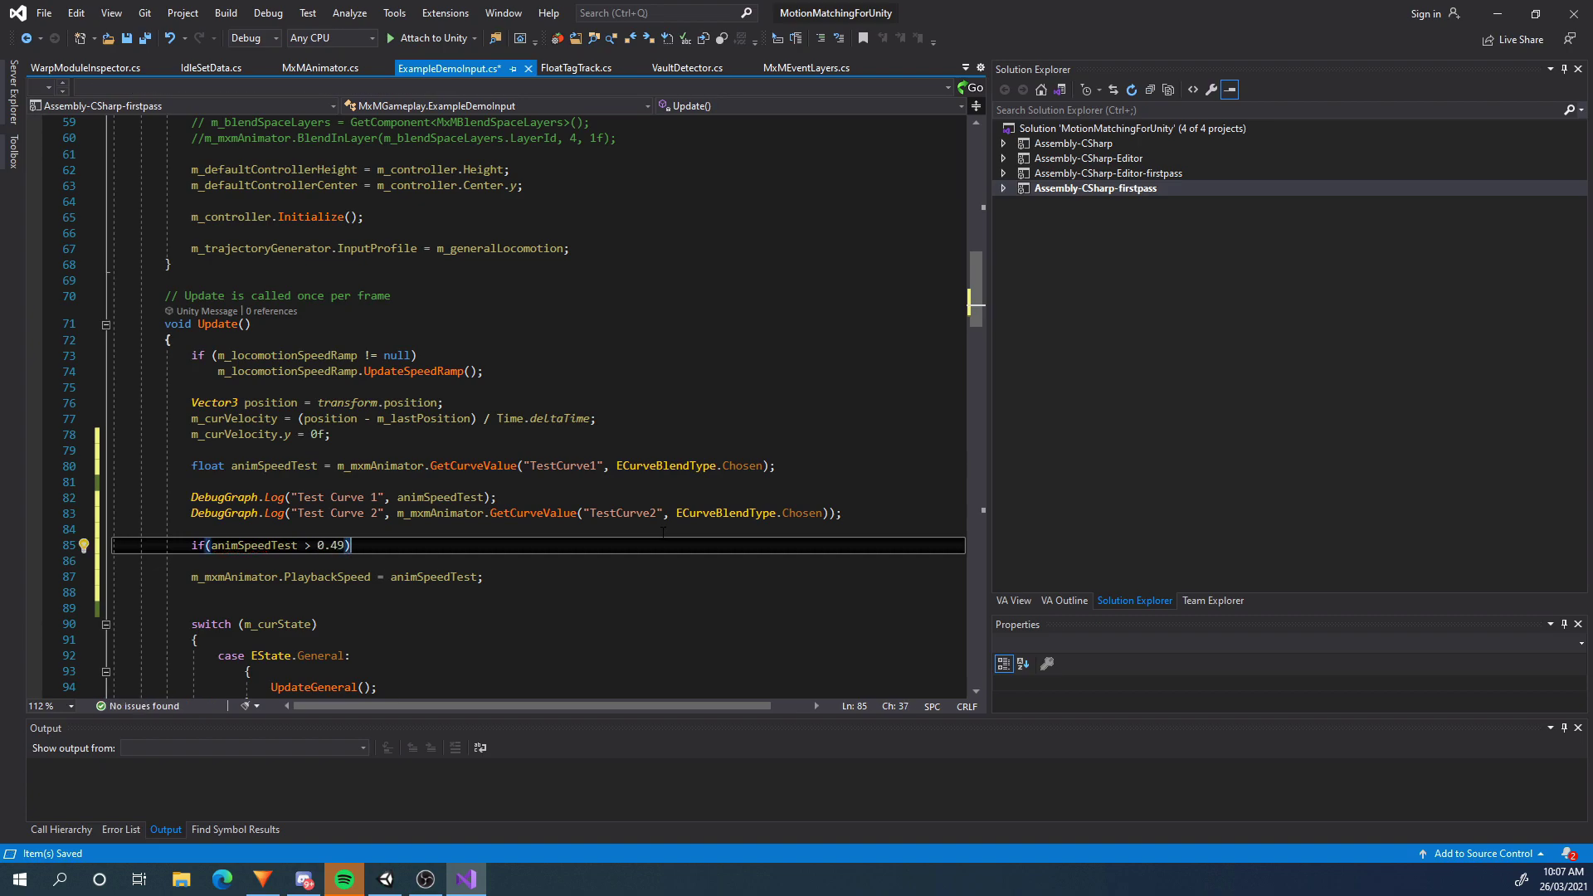
{"action": "key", "text": "Return"}
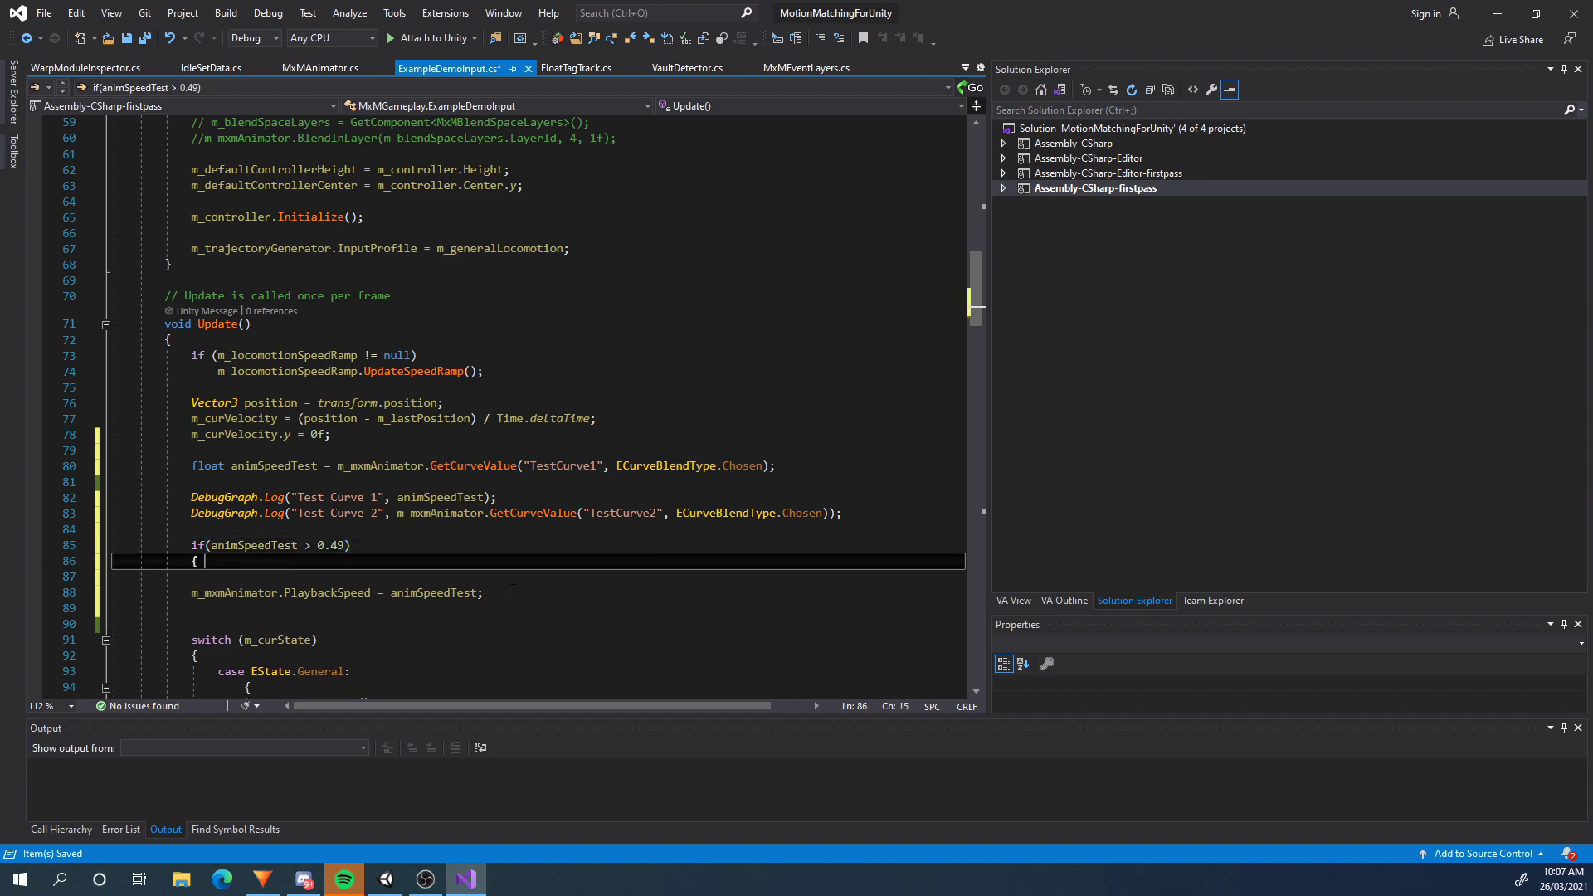
{"action": "left_click", "coordinate": [514, 590]}
{"action": "key", "text": "Return"}
{"action": "type", "text": "}"}
{"action": "left_click", "coordinate": [73, 578]}
{"action": "key", "text": "BackSpace"}
Run a quick play test in Unity, end it, and select Robot Kyle_MOCAP_Balanced in the Hierarchy
{"action": "left_click", "coordinate": [611, 603]}
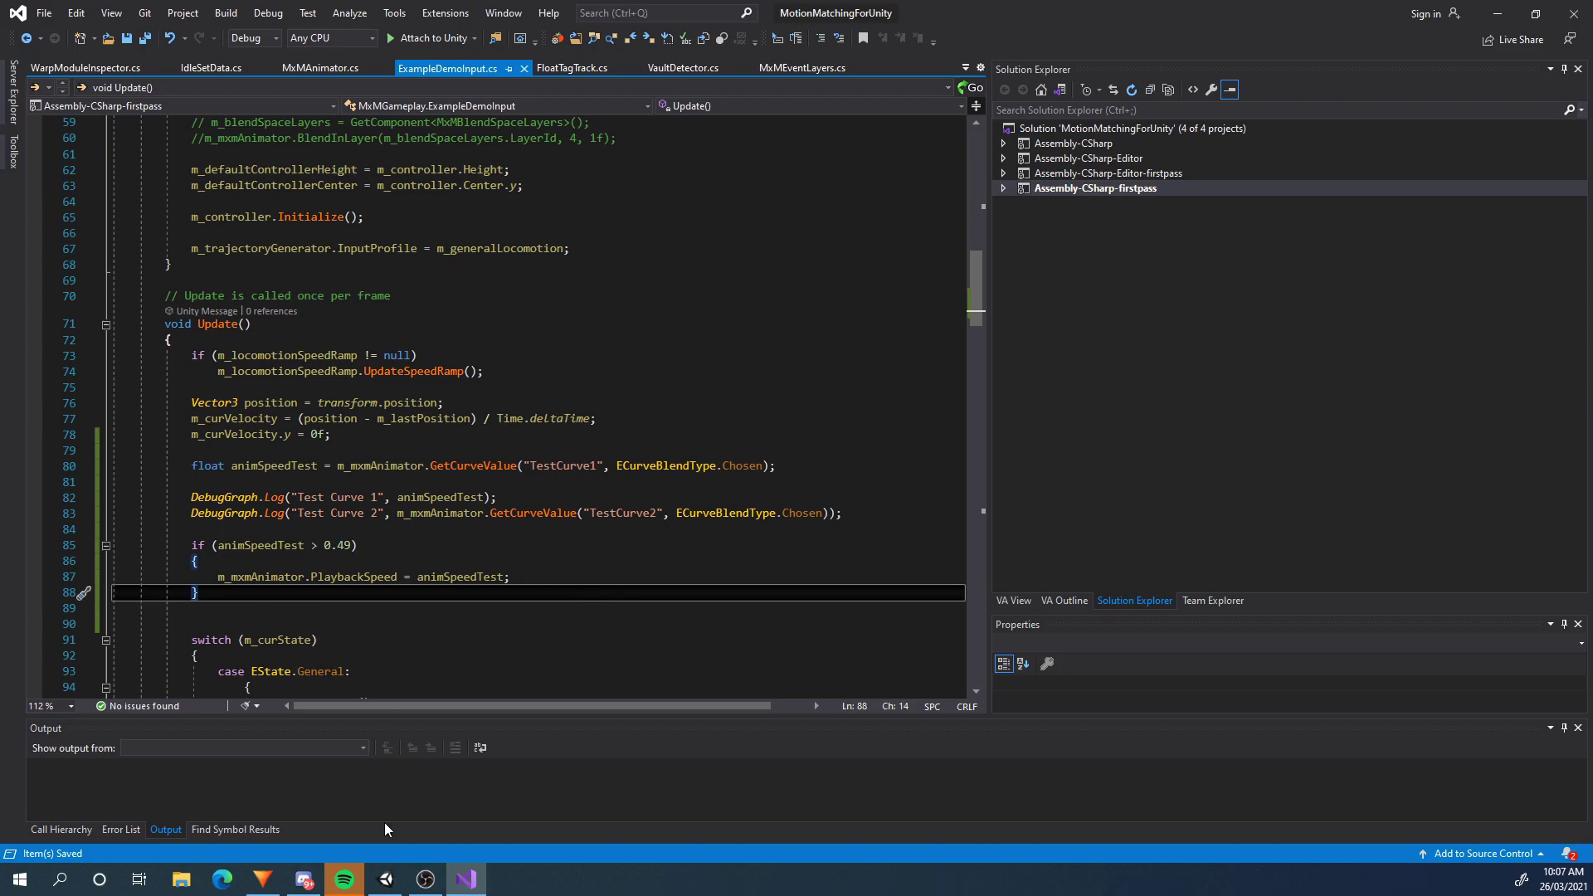
{"action": "left_click", "coordinate": [386, 878]}
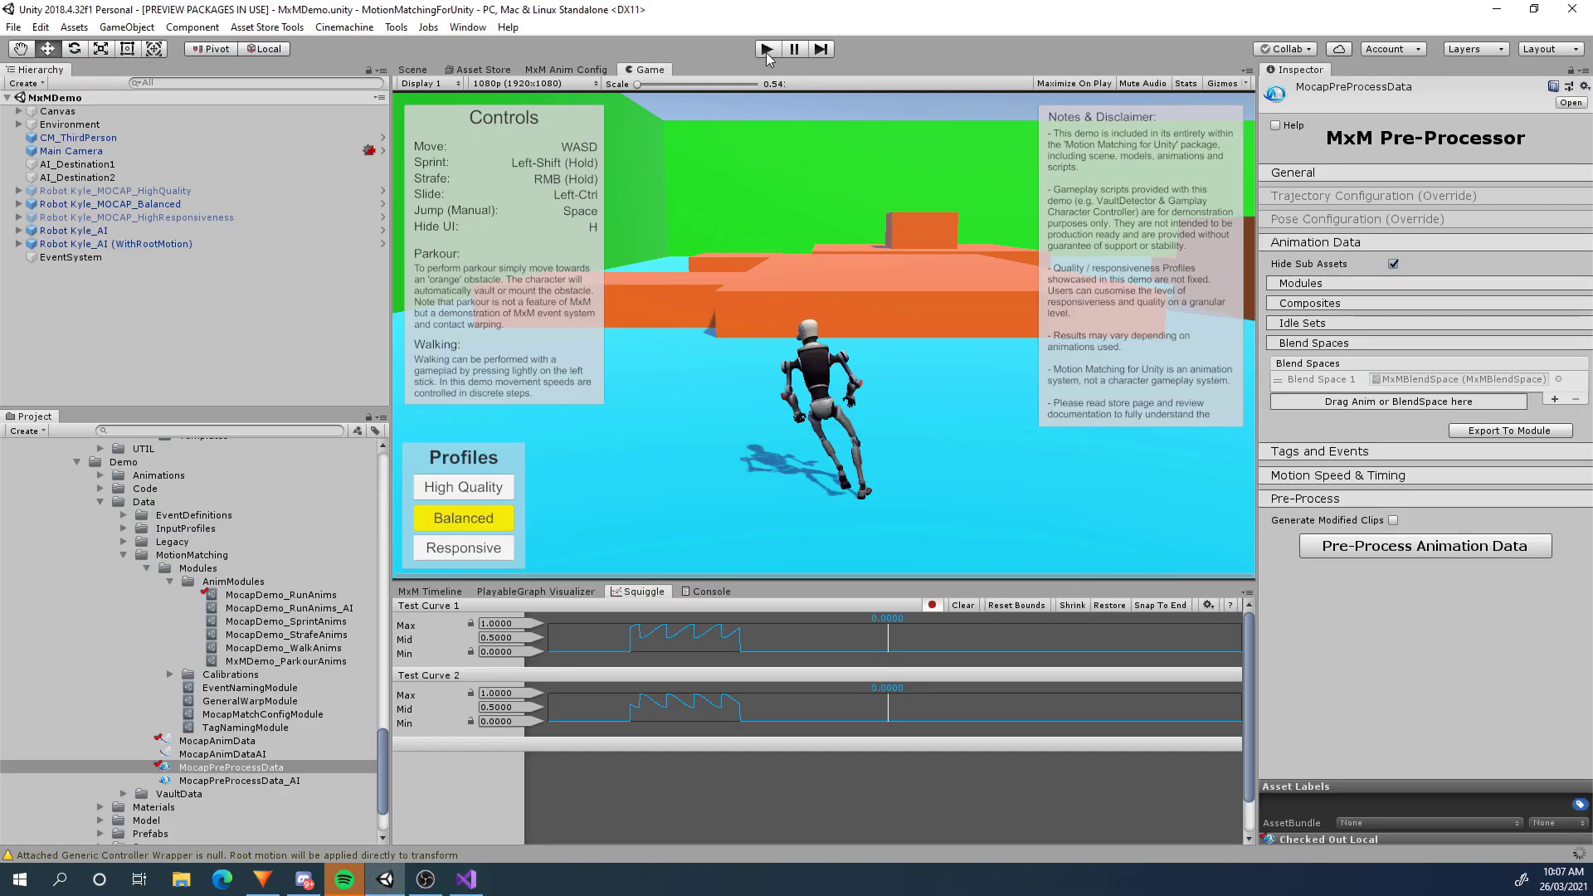
{"action": "left_click", "coordinate": [766, 51]}
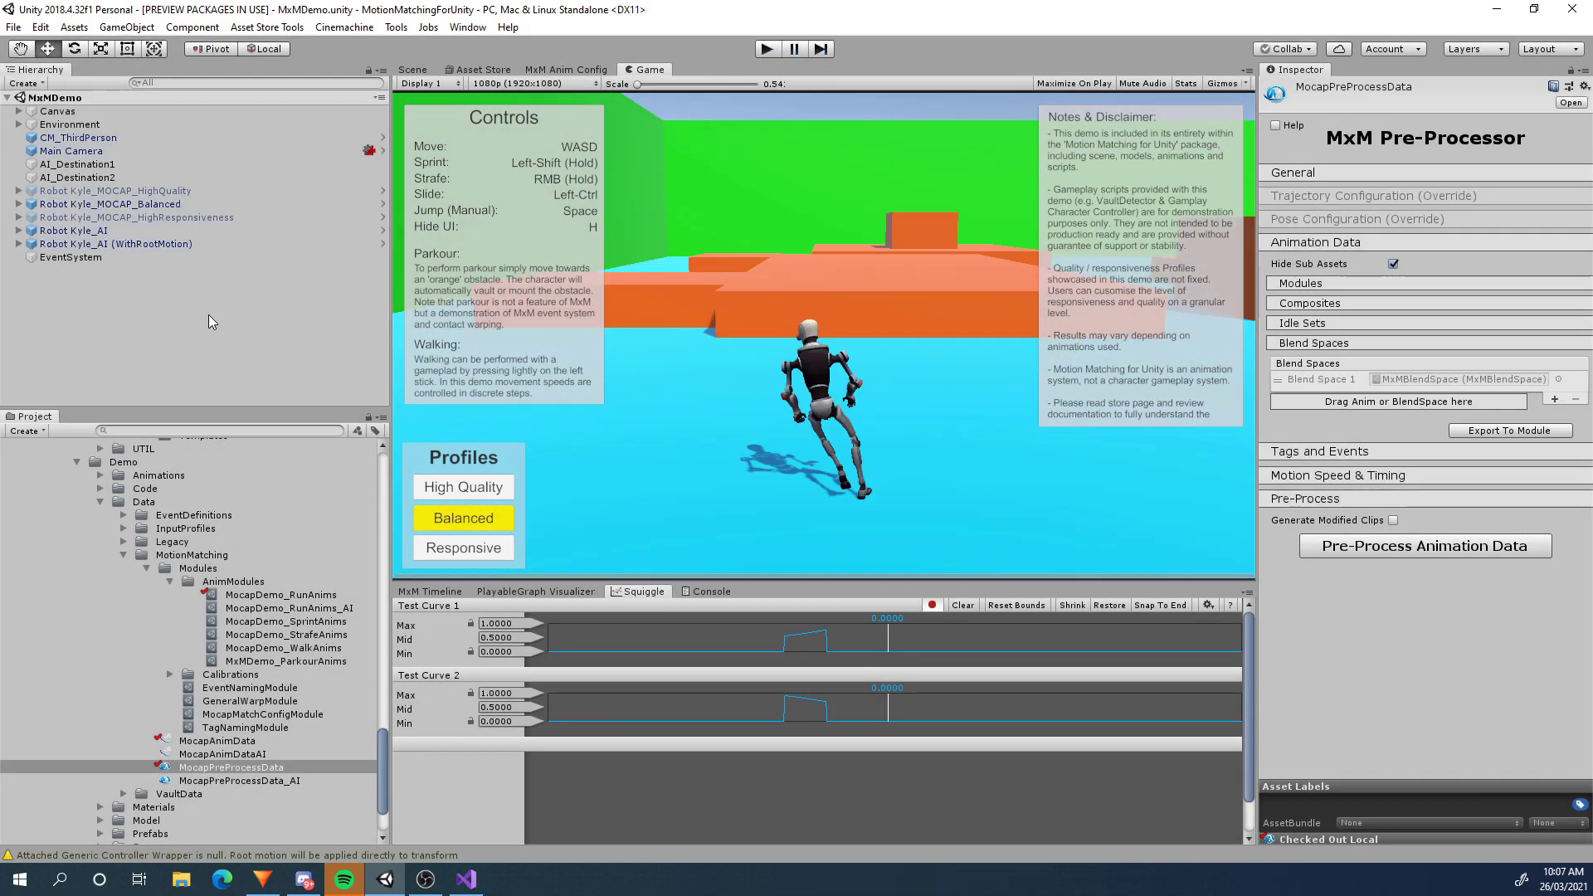
{"action": "key", "text": "ctrl+p"}
{"action": "left_click", "coordinate": [116, 204]}
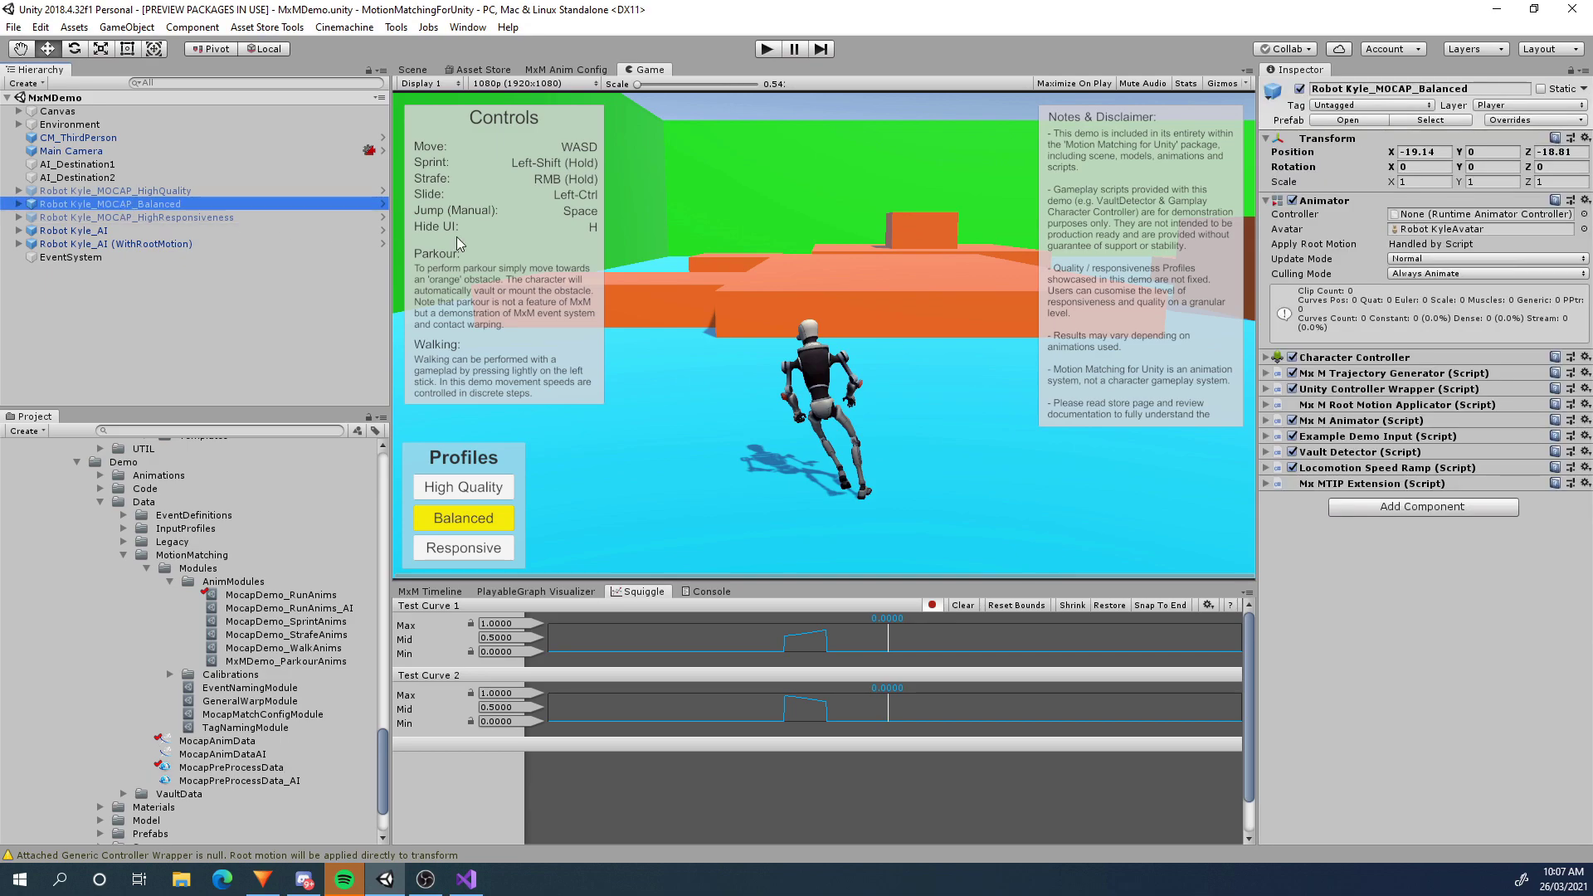
In the MxM Animator's Animation Data options, choose Copy From Current Pose for Past Trajectory Mode
{"action": "left_click", "coordinate": [1267, 421]}
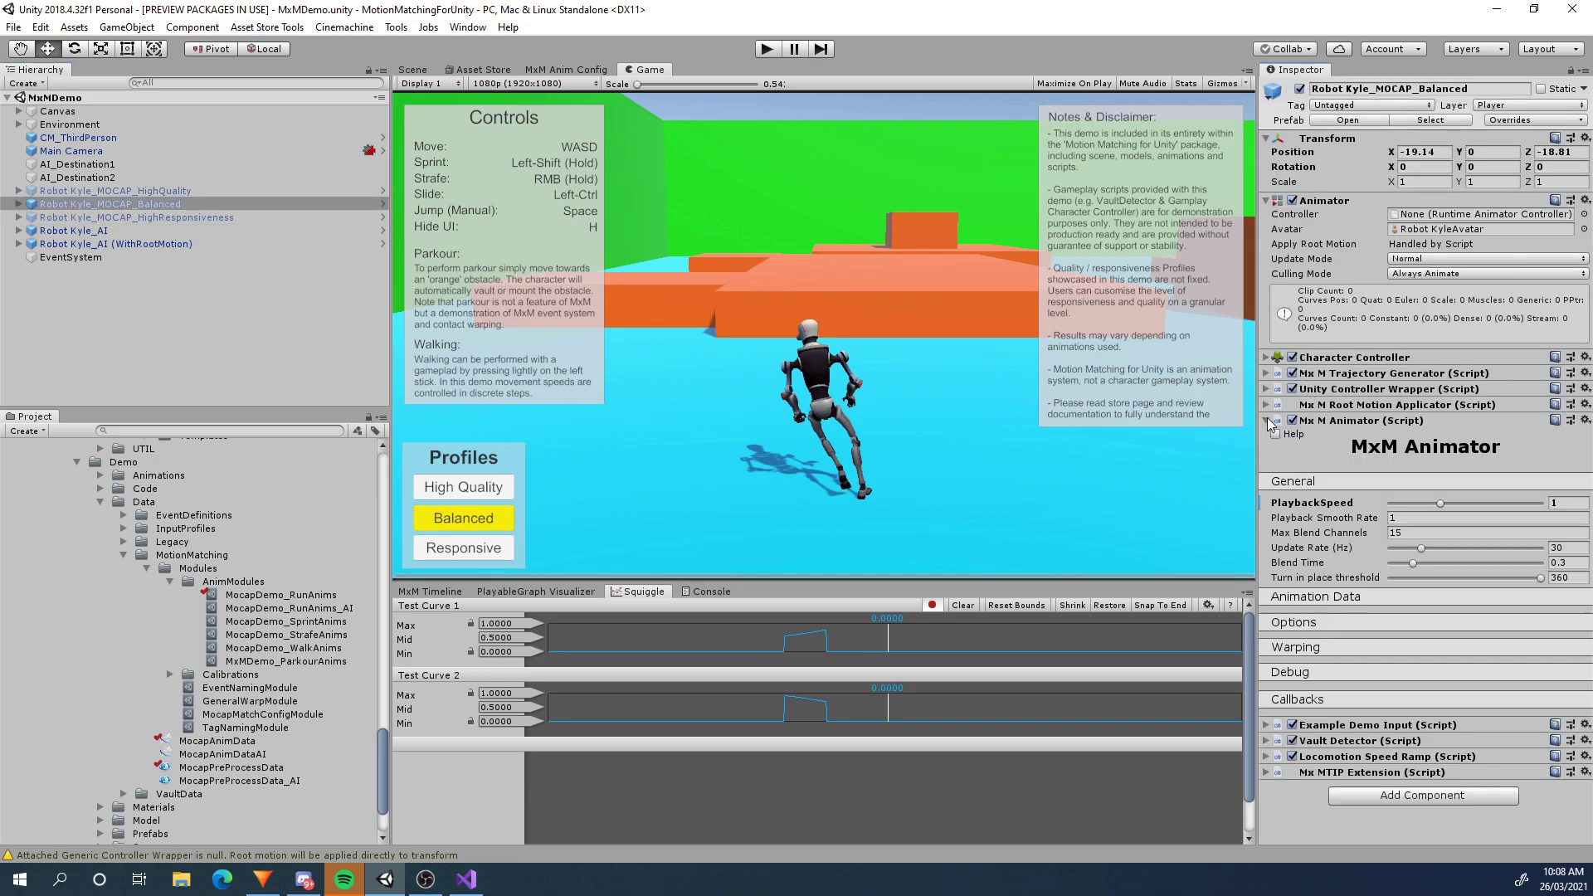
{"action": "left_click", "coordinate": [1322, 599]}
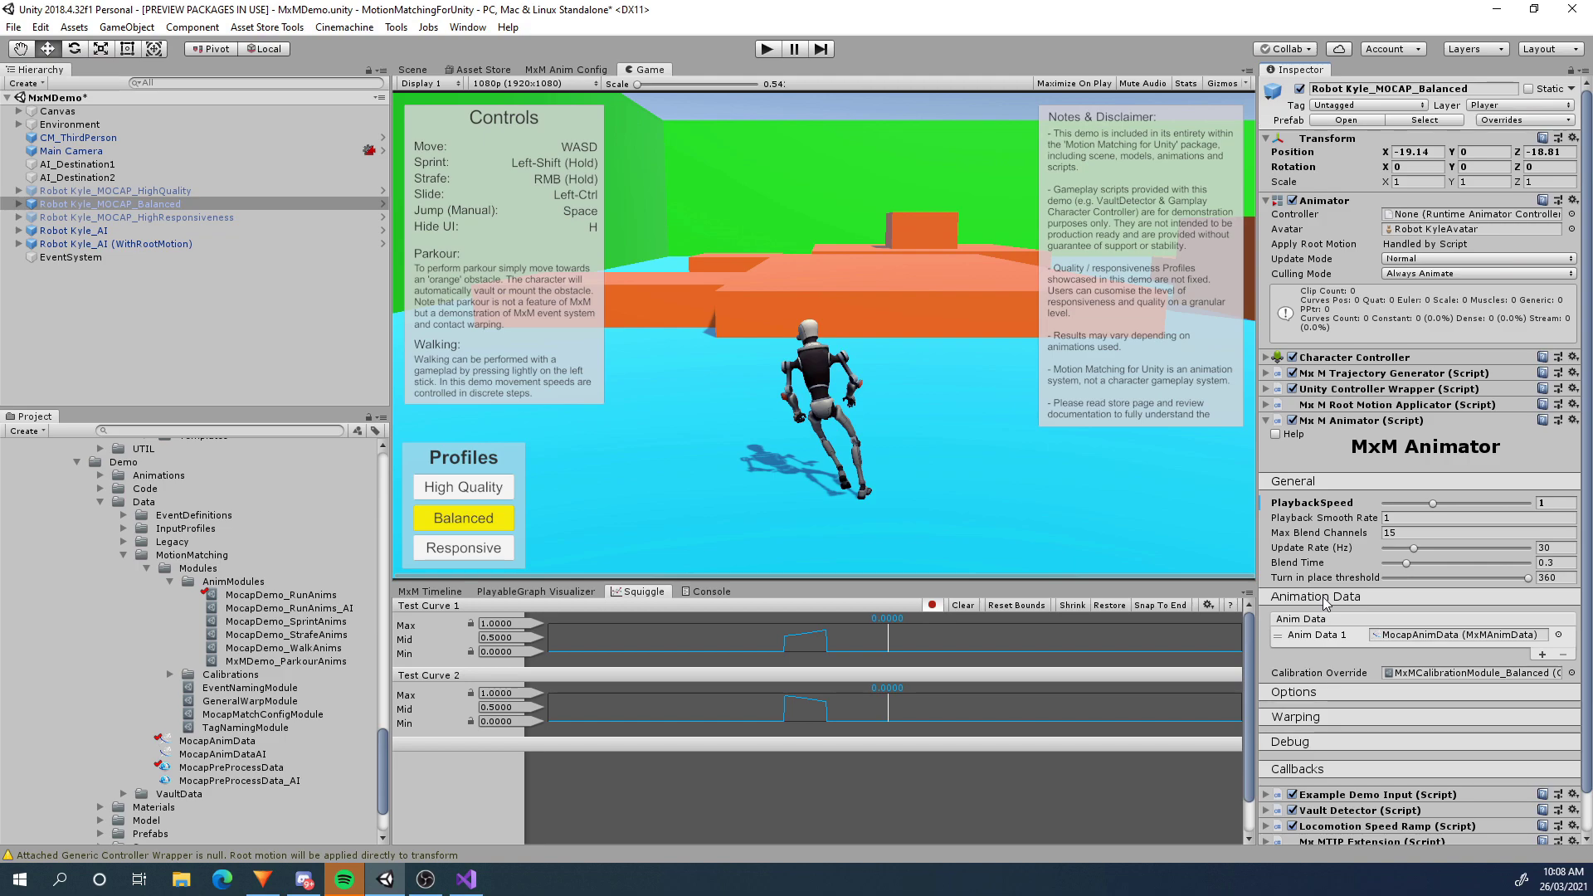
{"action": "left_click", "coordinate": [1317, 690]}
{"action": "scroll", "coordinate": [1441, 676], "scroll_direction": "down", "scroll_amount": 3}
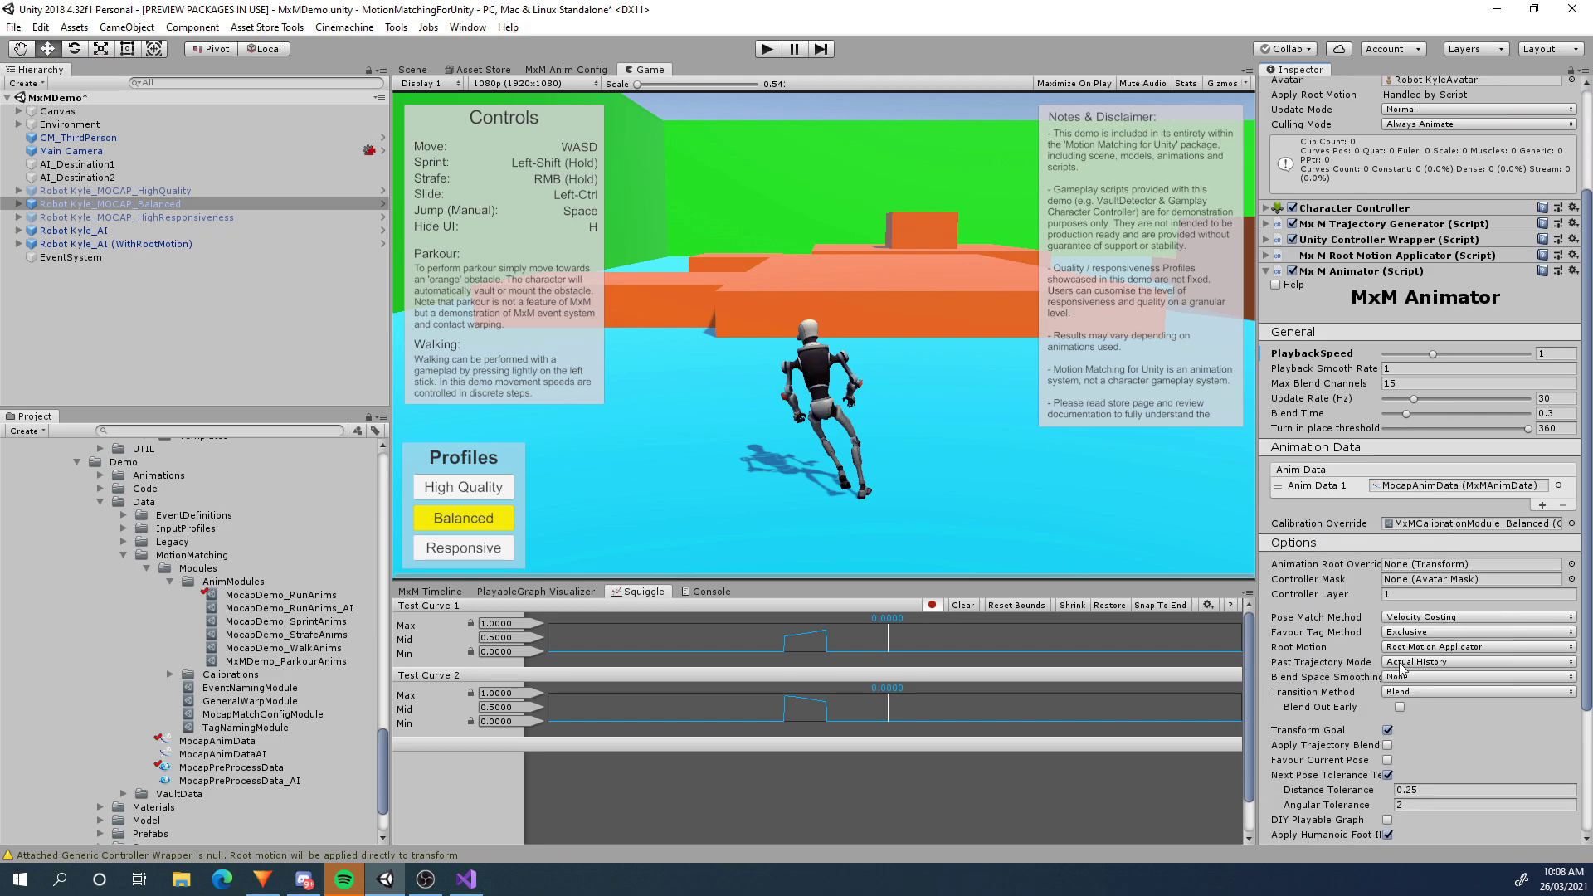
{"action": "left_click", "coordinate": [1401, 667]}
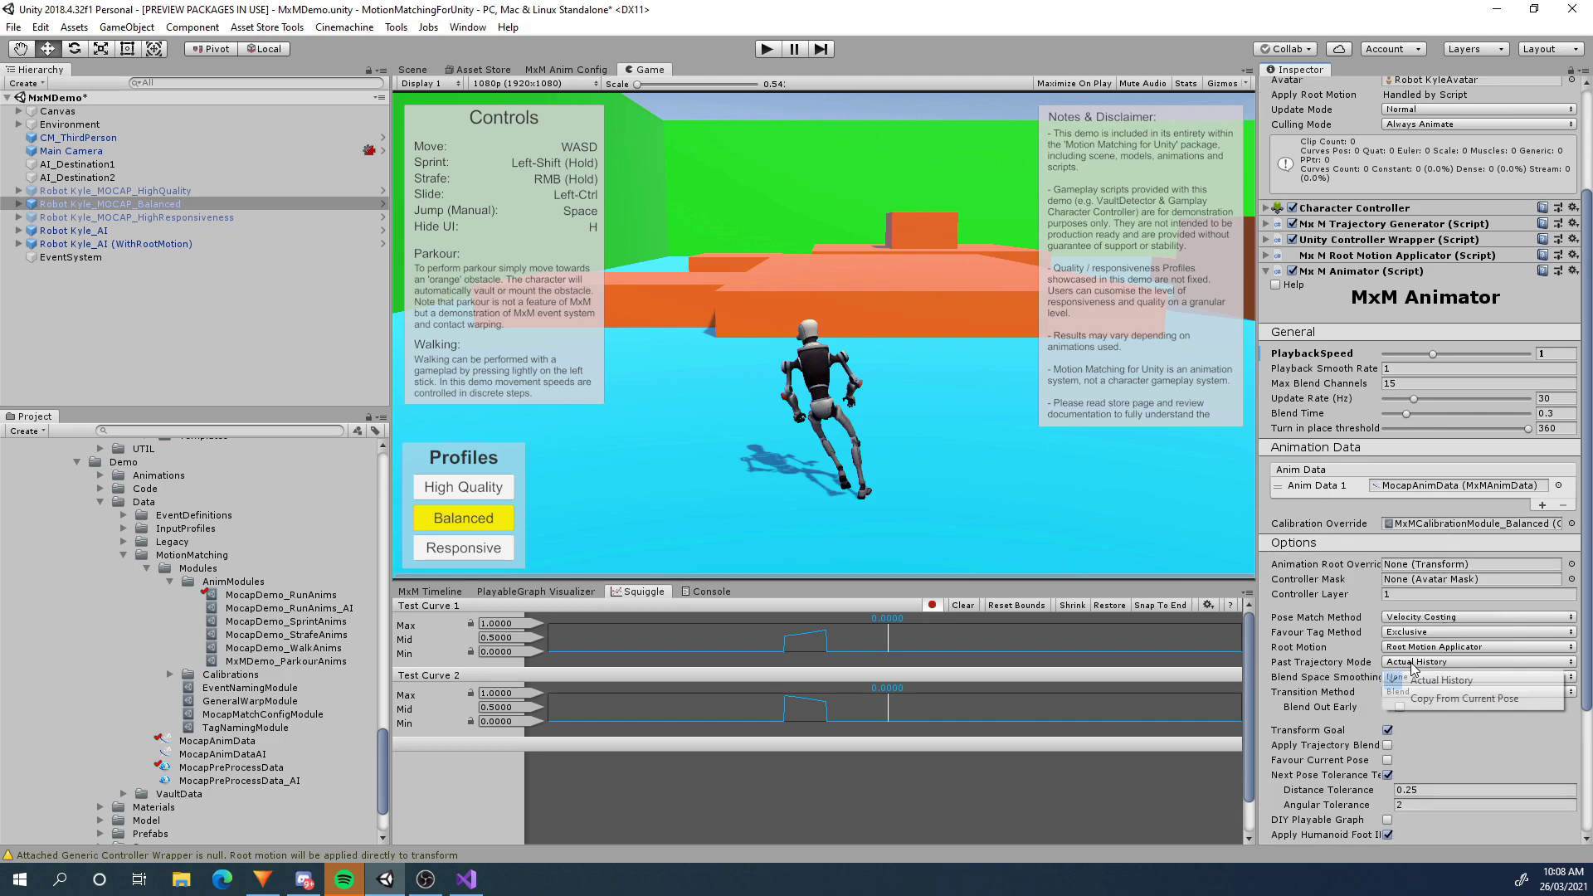
{"action": "left_click", "coordinate": [1449, 699]}
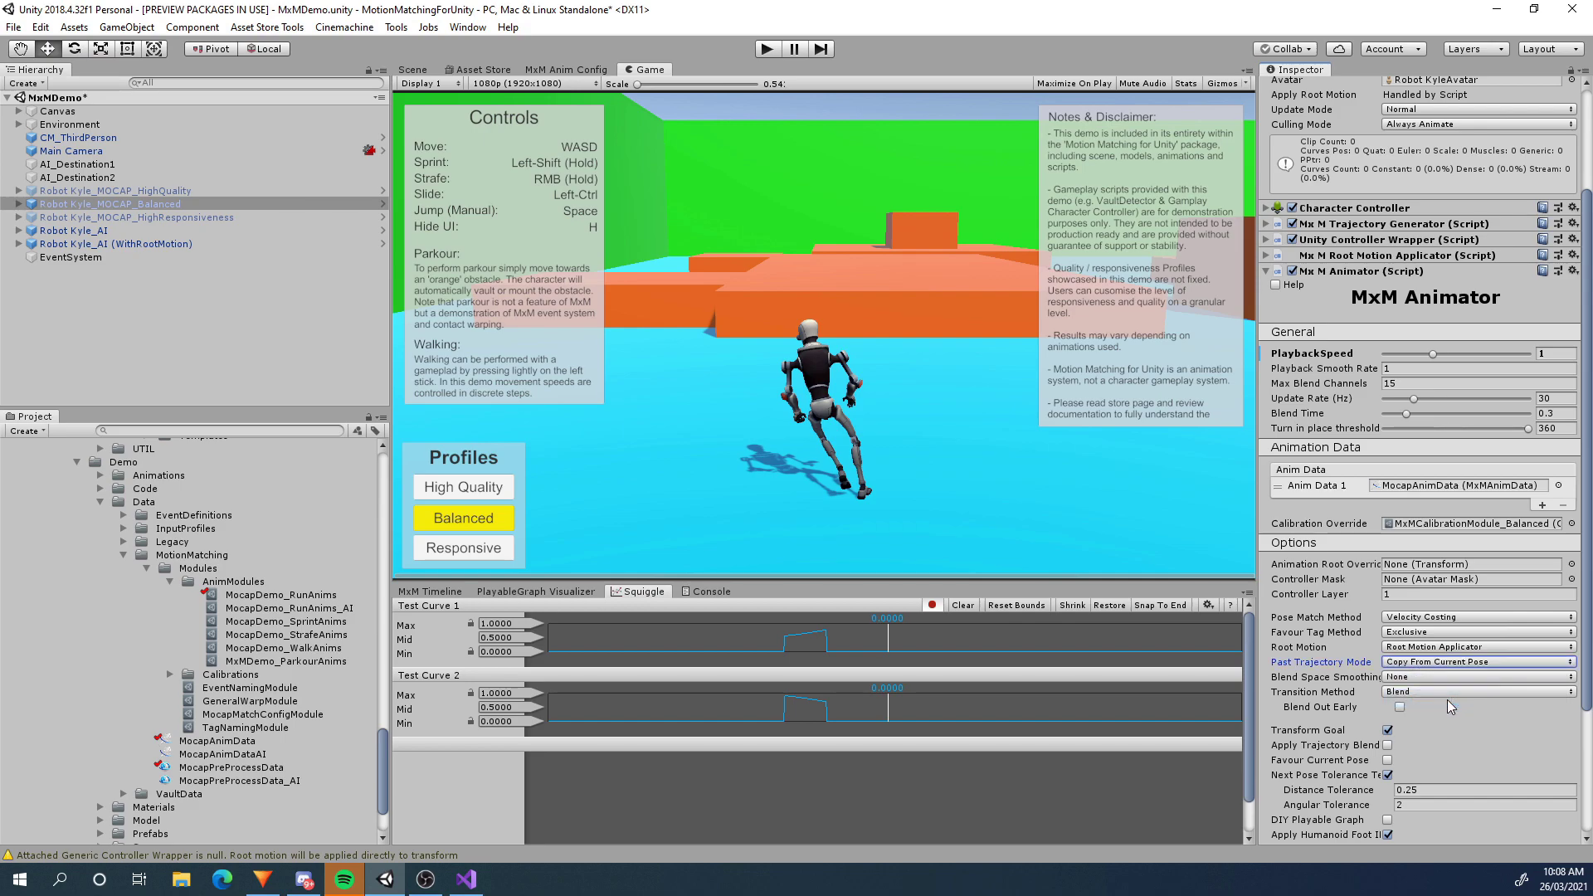
{"action": "left_click", "coordinate": [767, 50]}
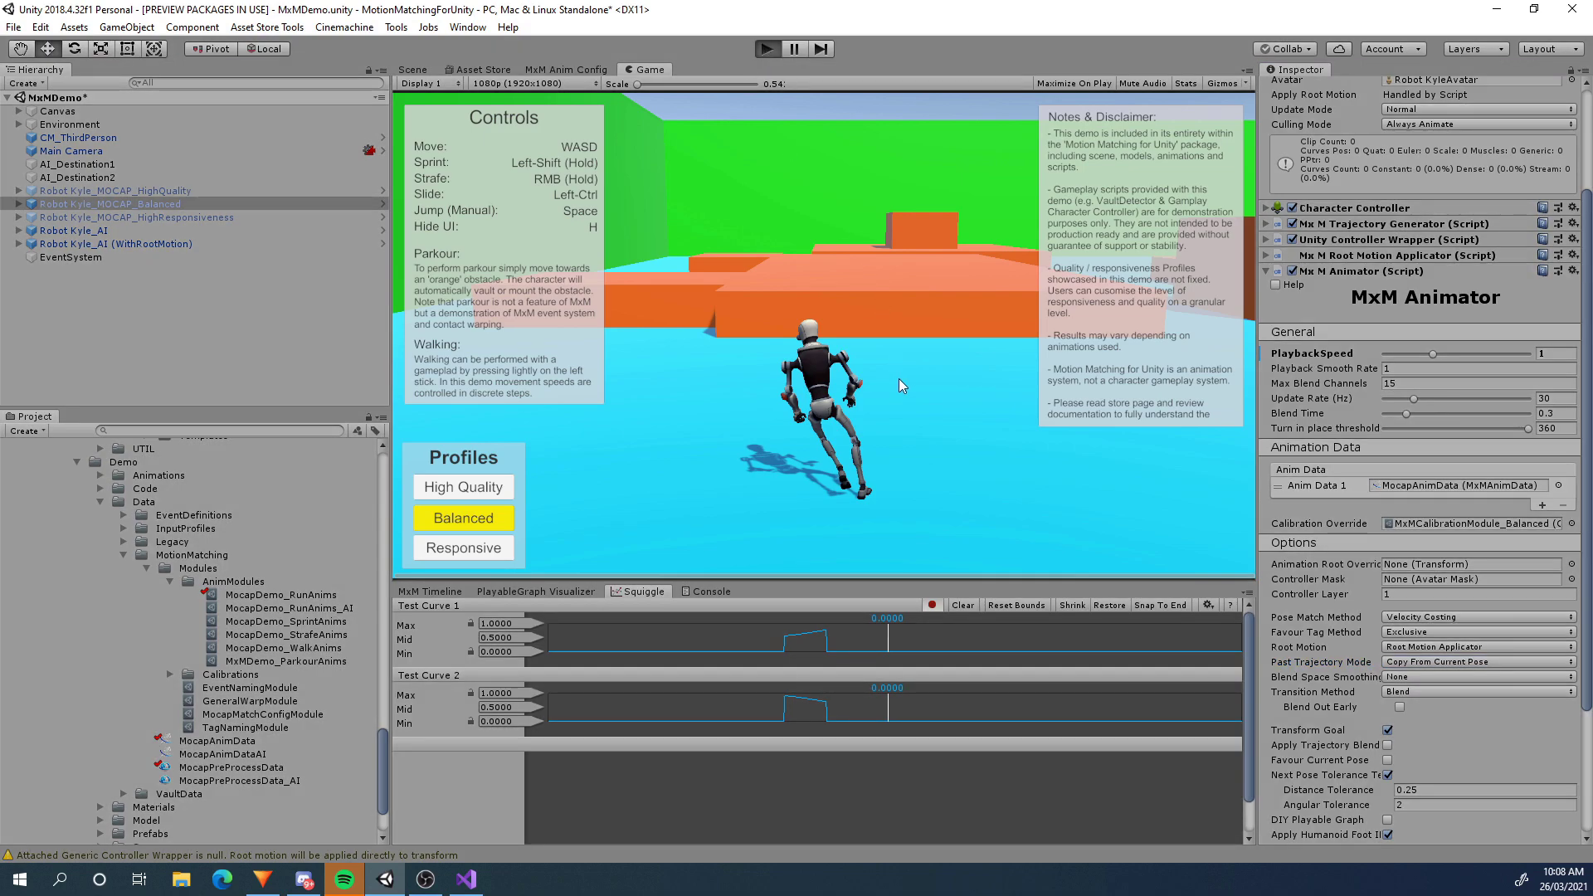
Walk the character with W while Squiggle graphs Test Curve 1 and 2 pulses, then stop playing
{"action": "scroll", "coordinate": [1415, 662], "scroll_direction": "down", "scroll_amount": 1}
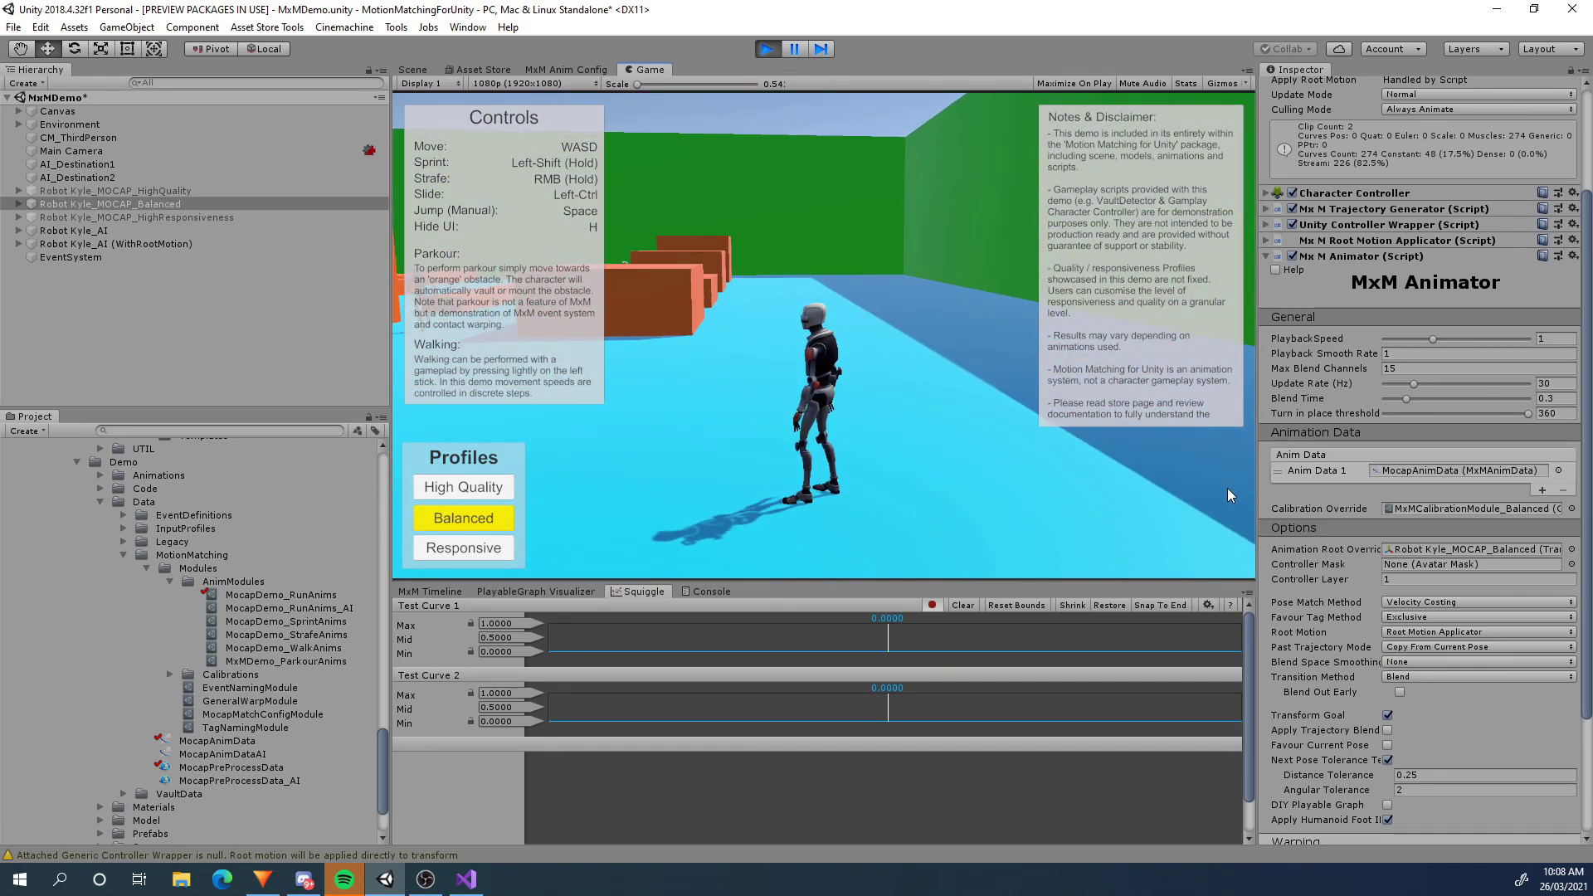
{"action": "key", "text": "w"}
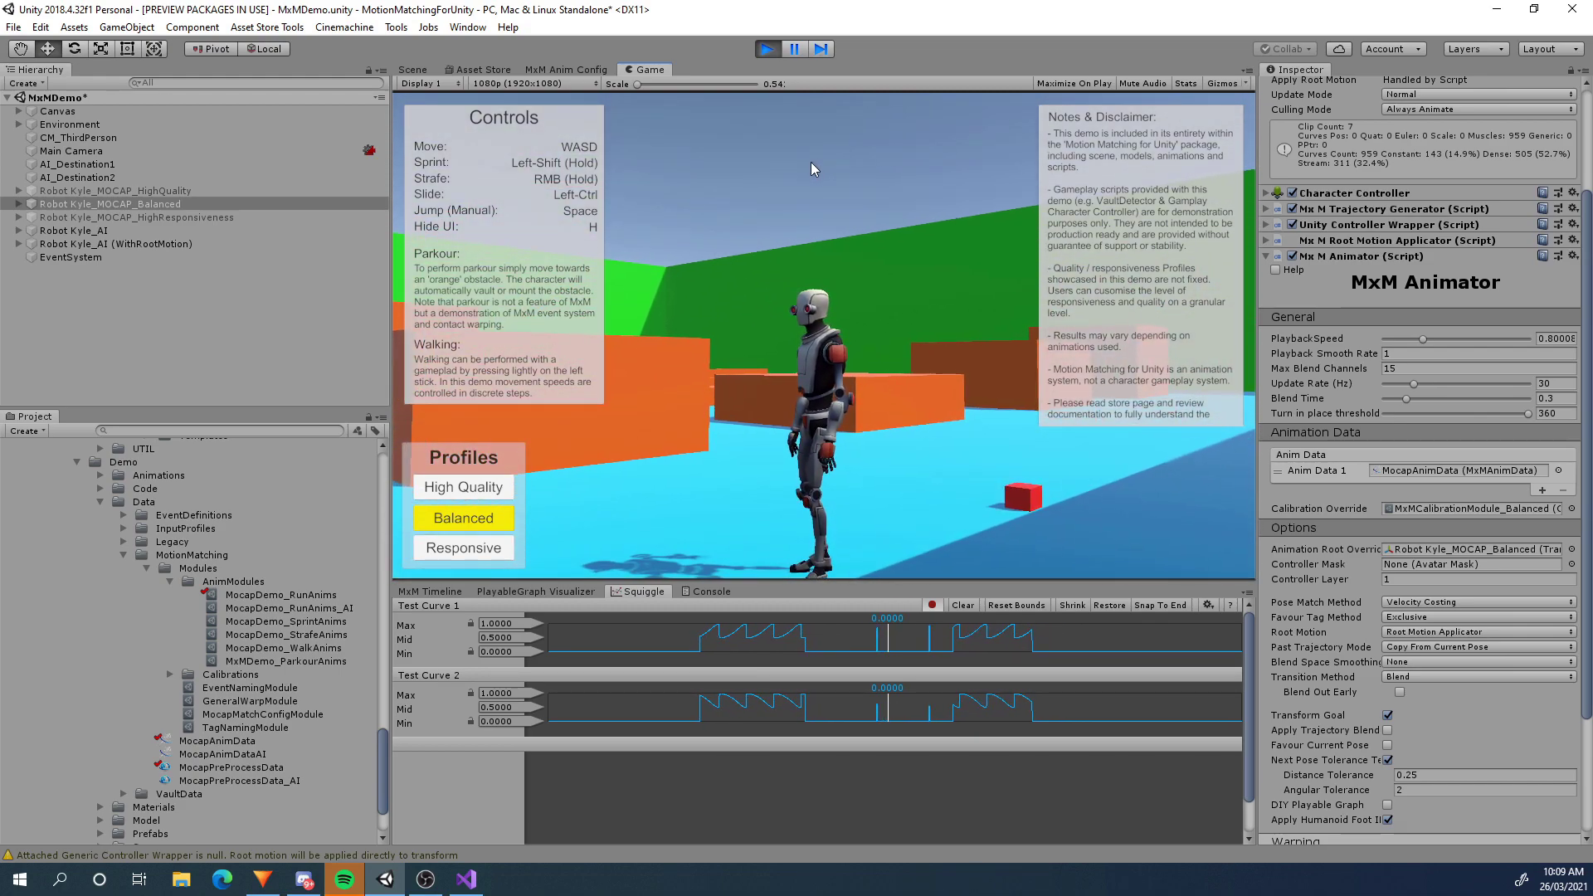
{"action": "left_click", "coordinate": [765, 50]}
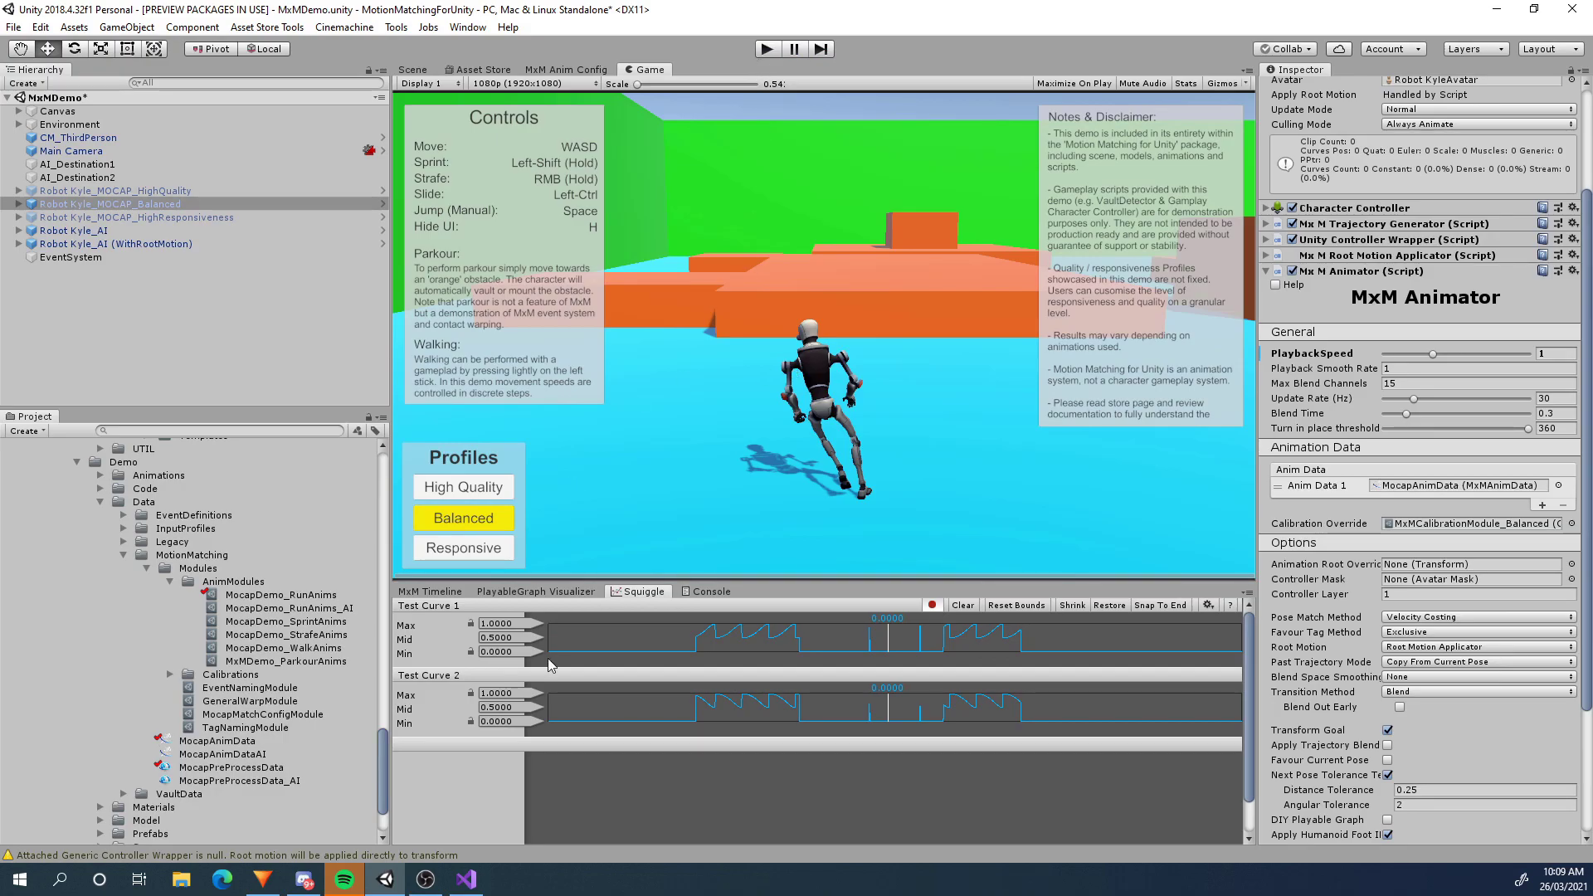
Back in Visual Studio, insert a new line 80 beginning the declaration int TestCurve1Handle = m_
{"action": "left_click", "coordinate": [464, 881]}
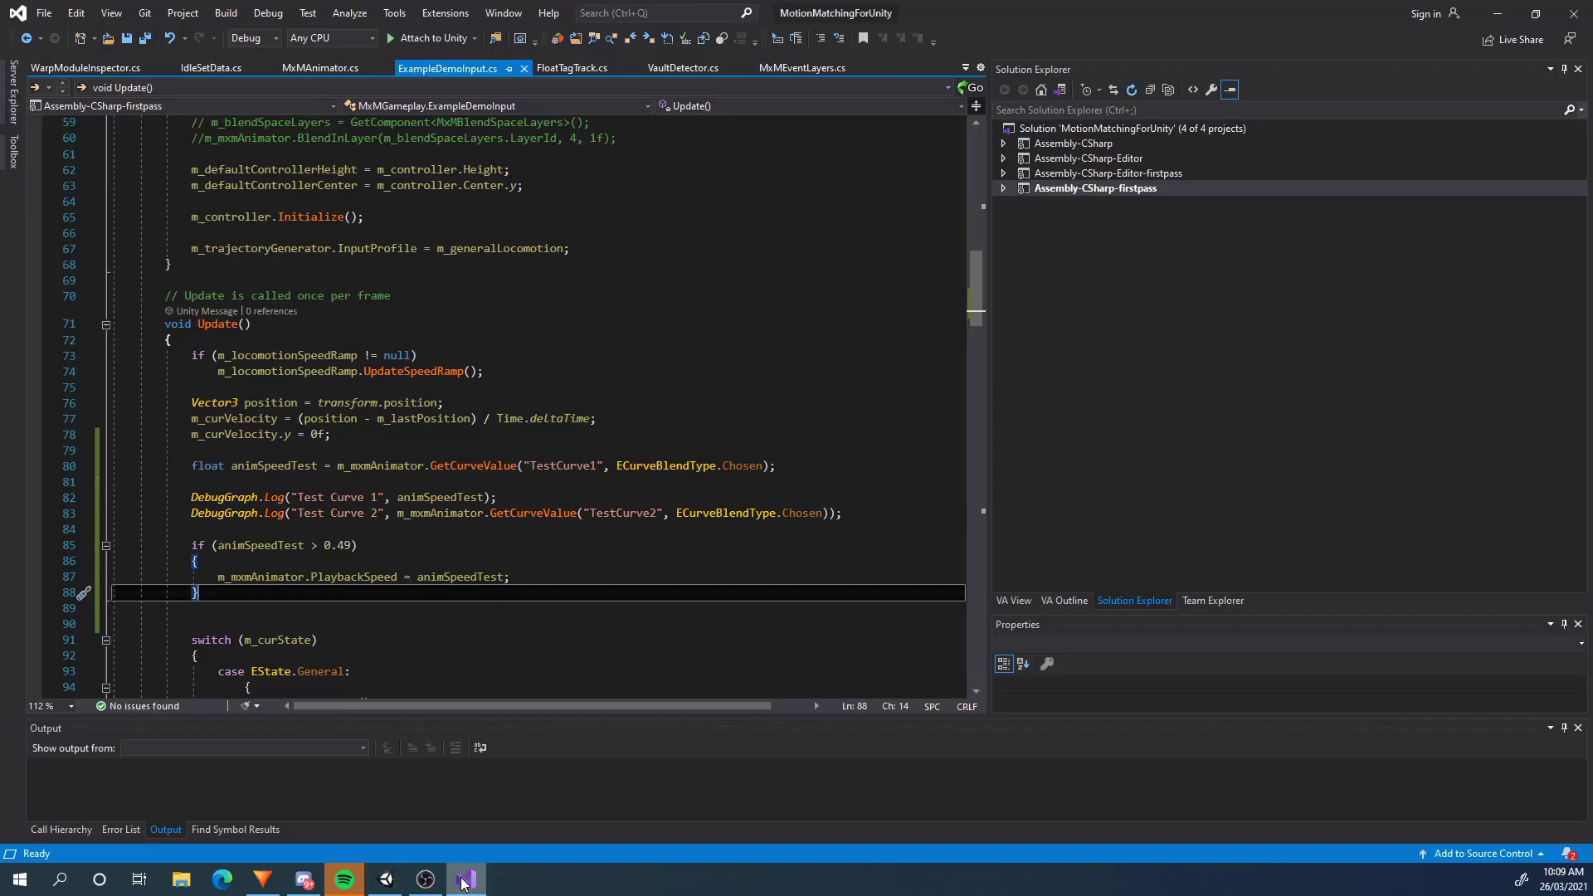
{"action": "left_click", "coordinate": [525, 550]}
{"action": "mouse_move", "coordinate": [598, 467]}
{"action": "left_mouse_down"}
{"action": "mouse_move", "coordinate": [557, 467]}
{"action": "mouse_move", "coordinate": [598, 467]}
{"action": "mouse_move", "coordinate": [578, 466]}
{"action": "left_mouse_up"}
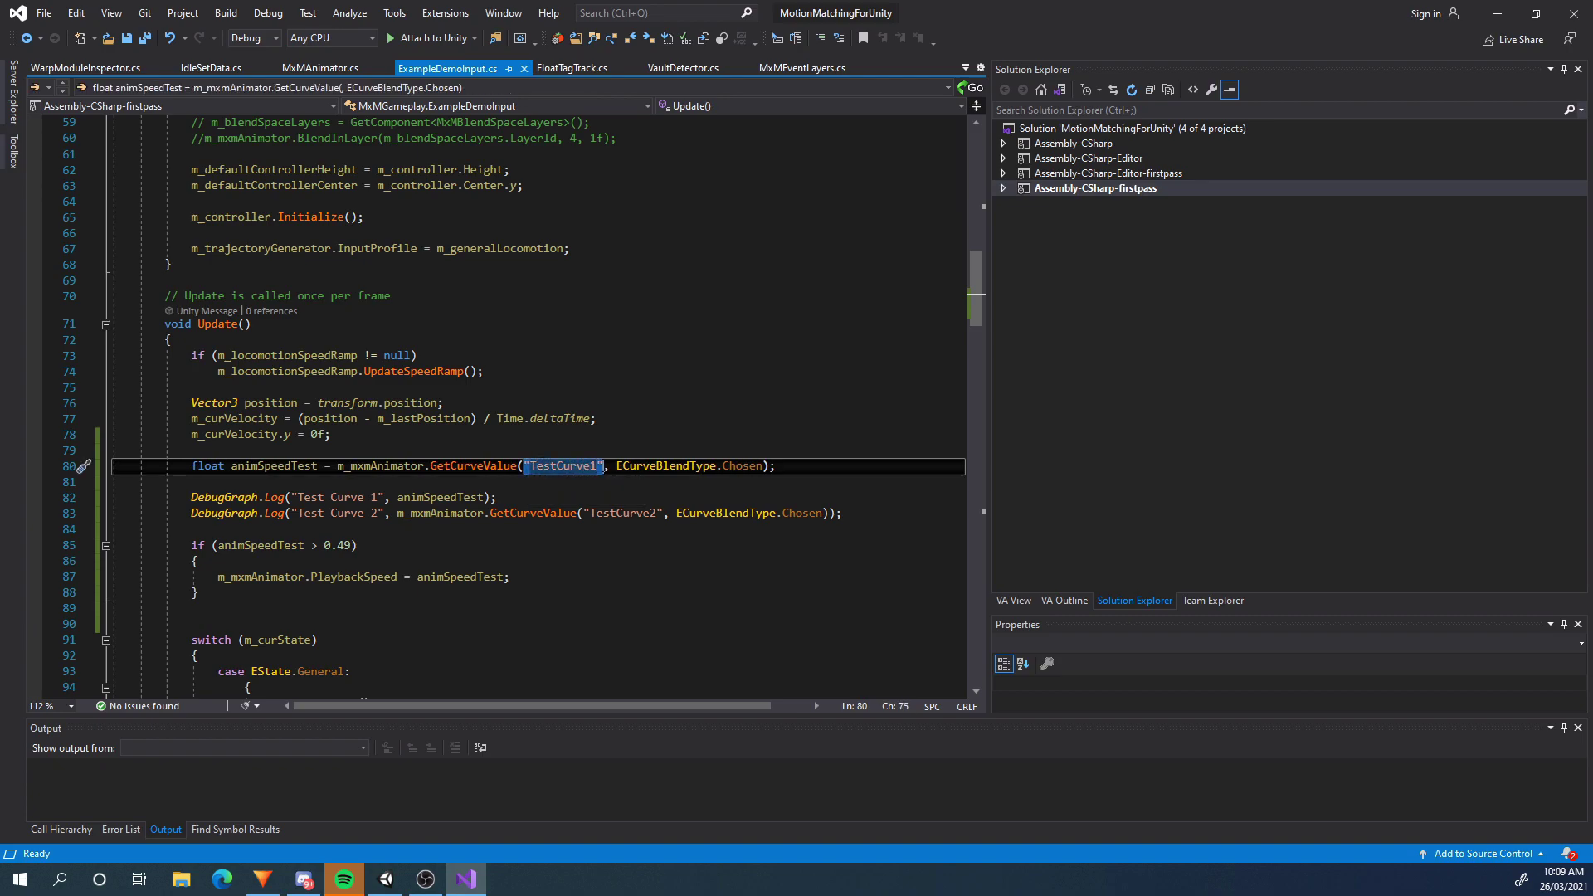
{"action": "left_click", "coordinate": [568, 435]}
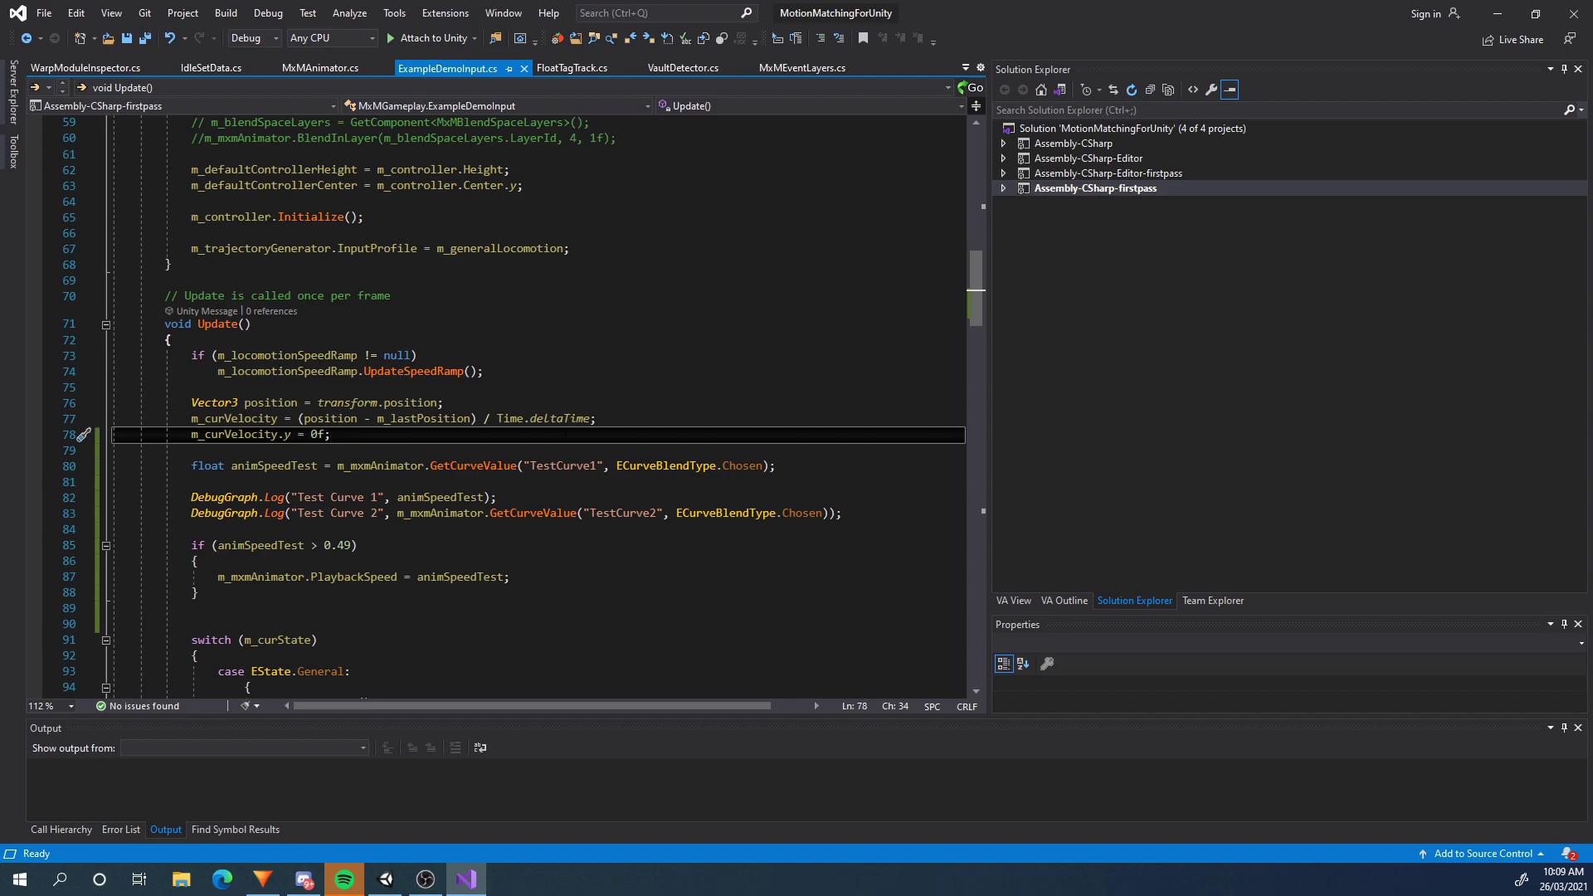
{"action": "key", "text": "Return"}
{"action": "key", "text": "Return"}
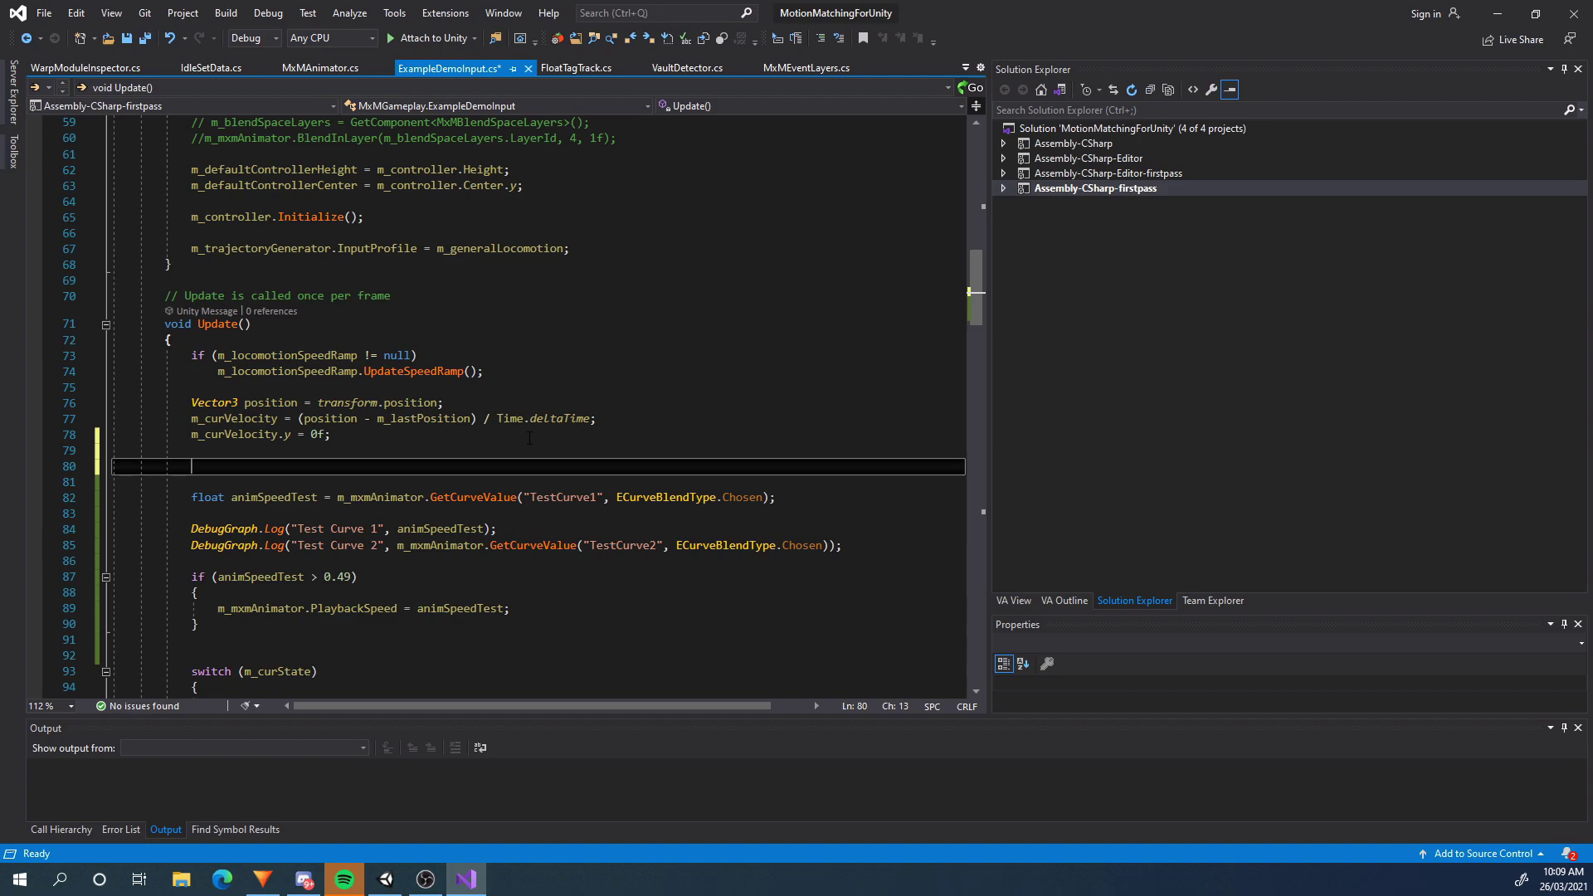
{"action": "type", "text": "int "}
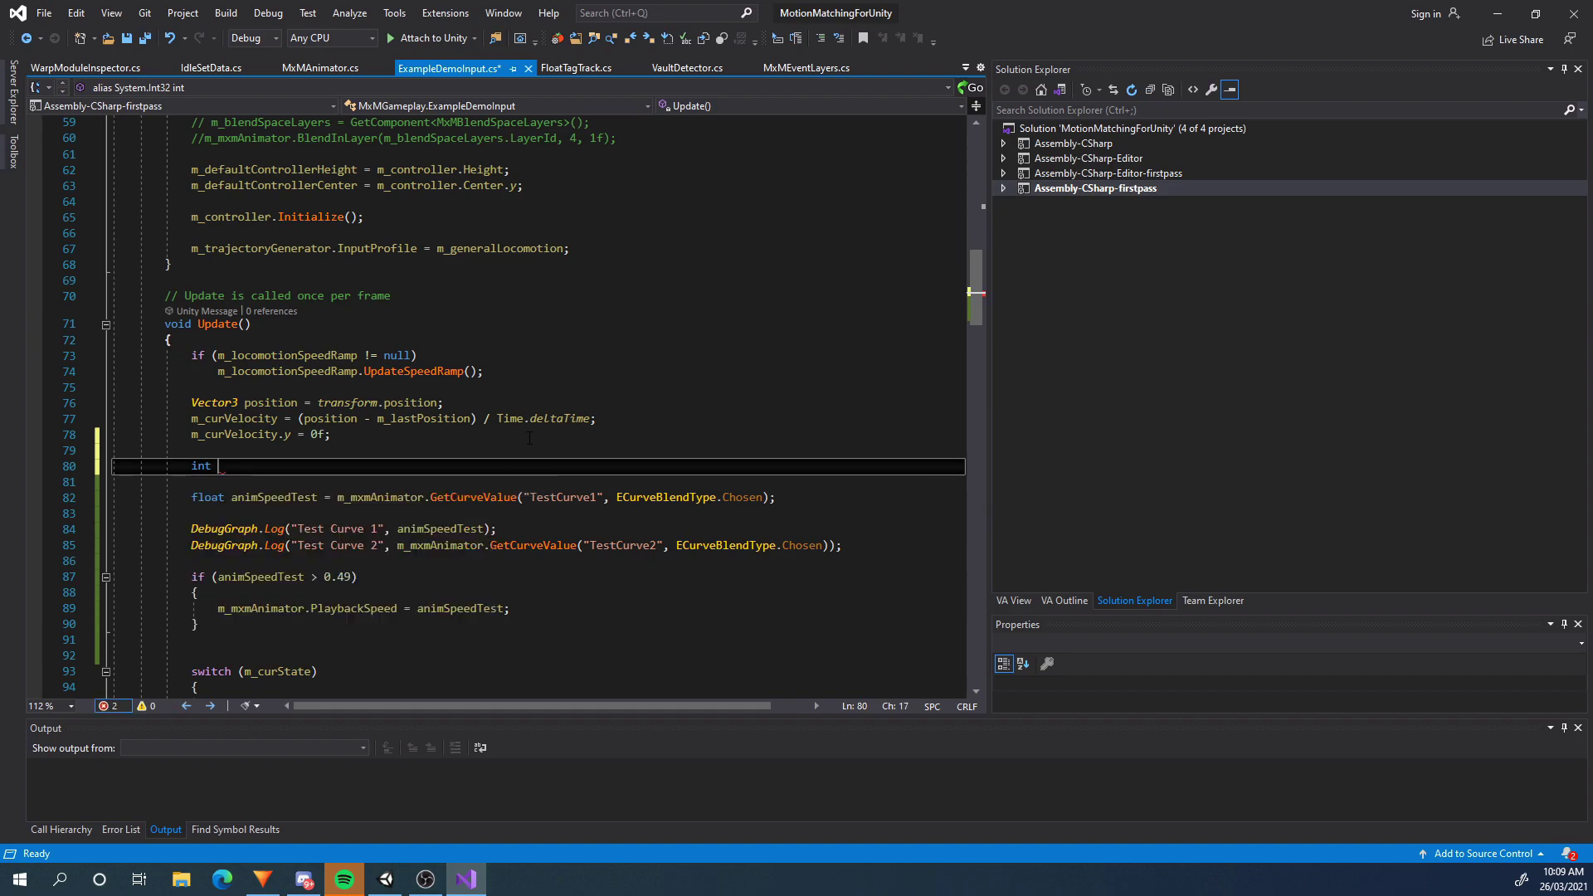
{"action": "type", "text": "TestC"}
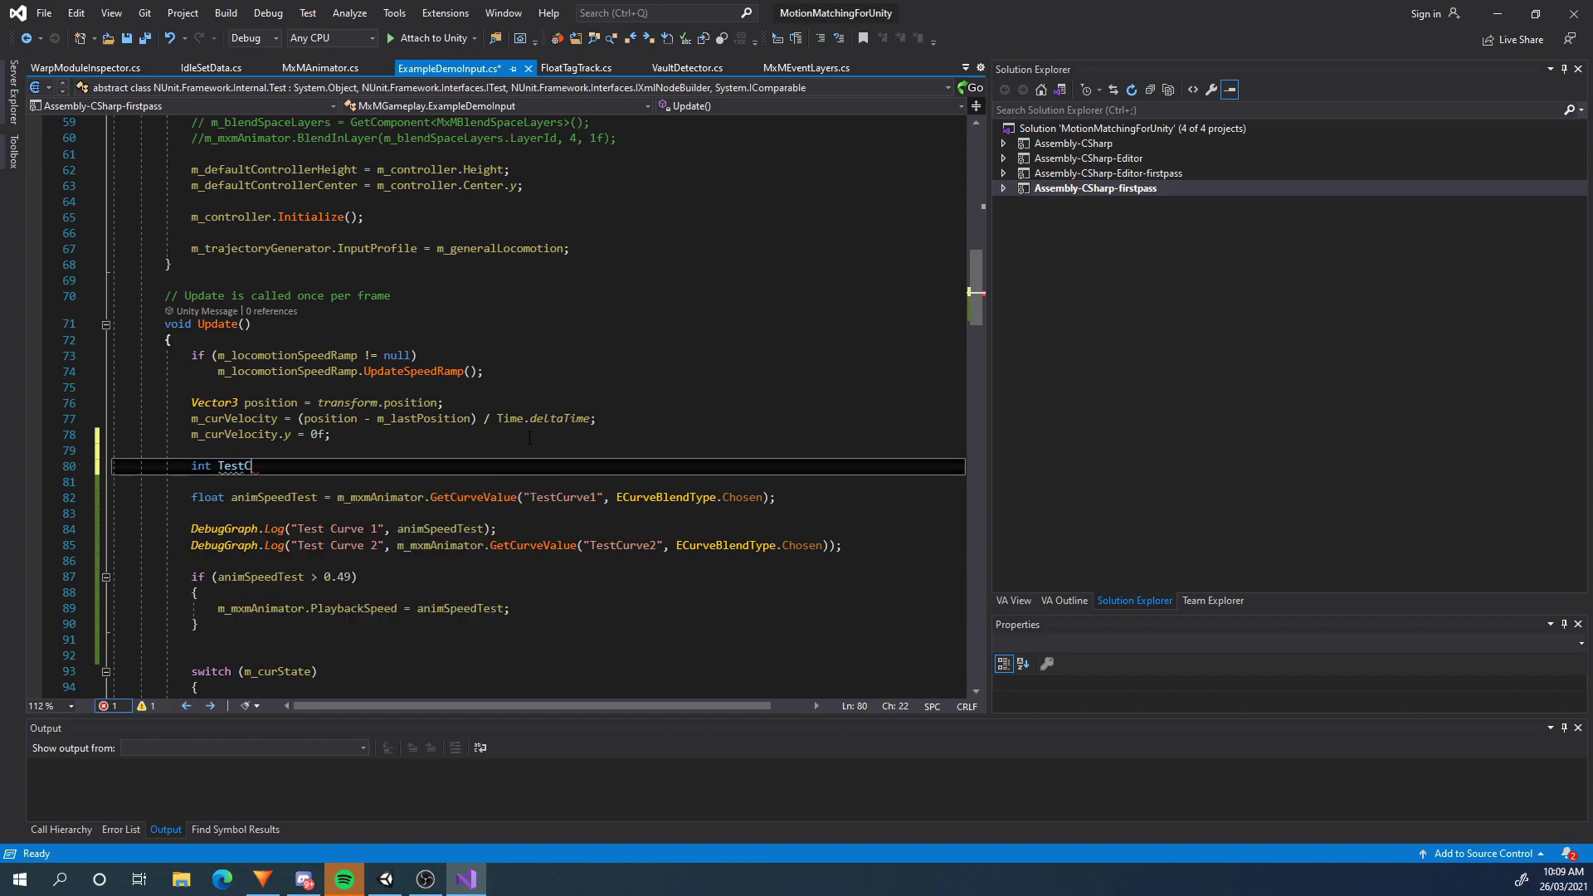
{"action": "type", "text": "urve1Handle"}
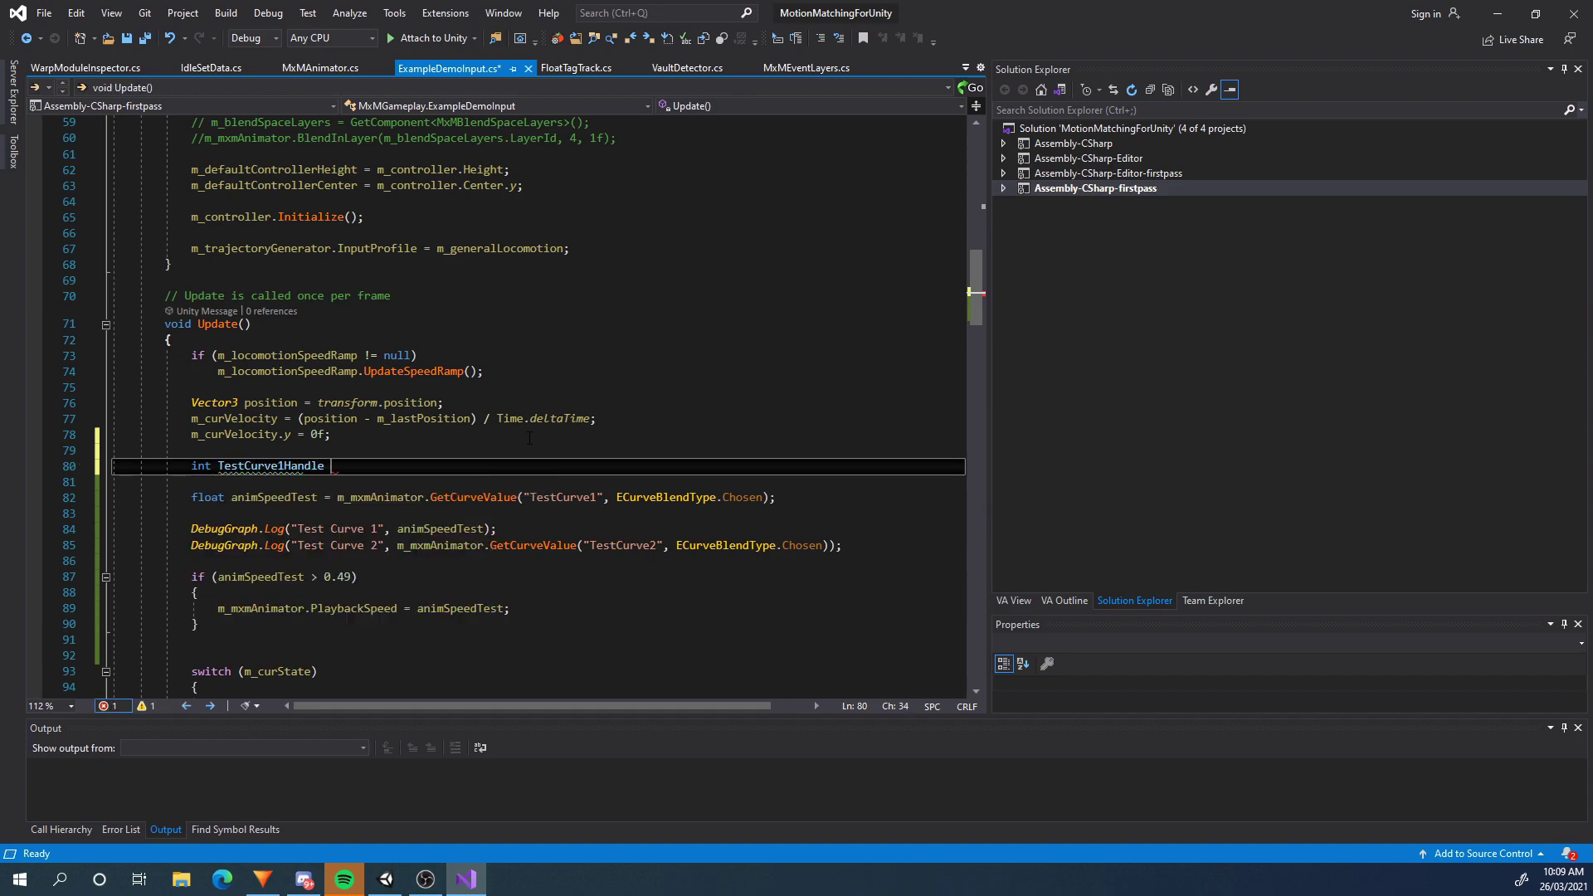
{"action": "key", "text": "shift+Up"}
{"action": "scroll", "coordinate": [340, 458], "scroll_direction": "up", "scroll_amount": 8}
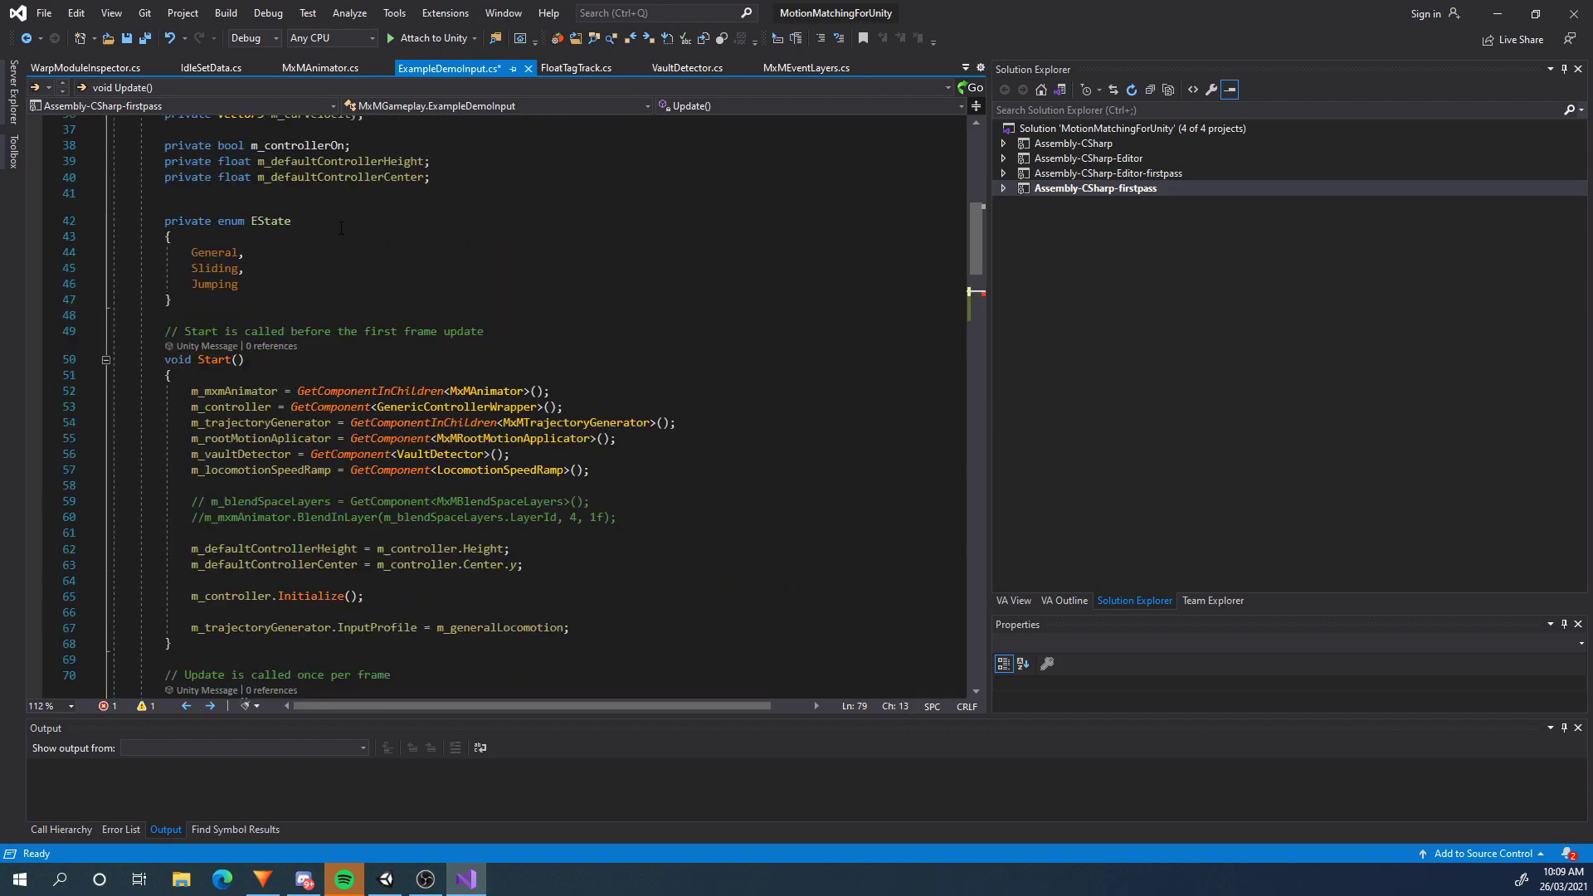
{"action": "scroll", "coordinate": [340, 458], "scroll_direction": "down", "scroll_amount": 9}
{"action": "key", "text": "Right"}
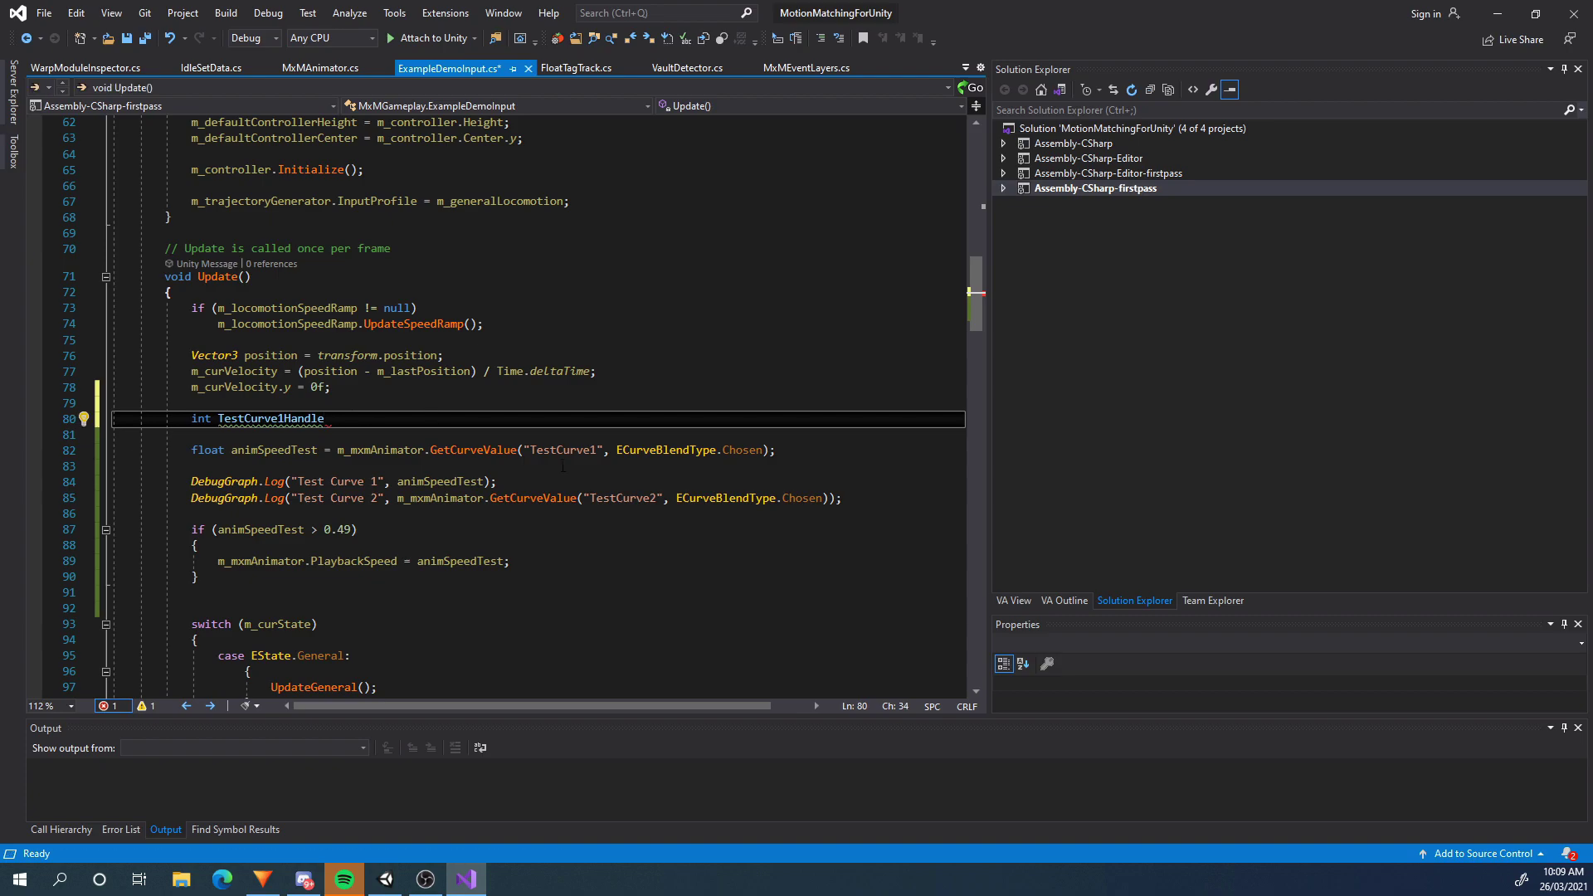
{"action": "left_click_drag", "start_coordinate": [577, 469], "coordinate": [116, 452]}
{"action": "left_click", "coordinate": [433, 420]}
Complete line 80 so it assigns m_mxmAnimator.GetCurveHandle("TestCurve1") to the handle, and save
{"action": "type", "text": "= m_mxmAnimator.GetCu"}
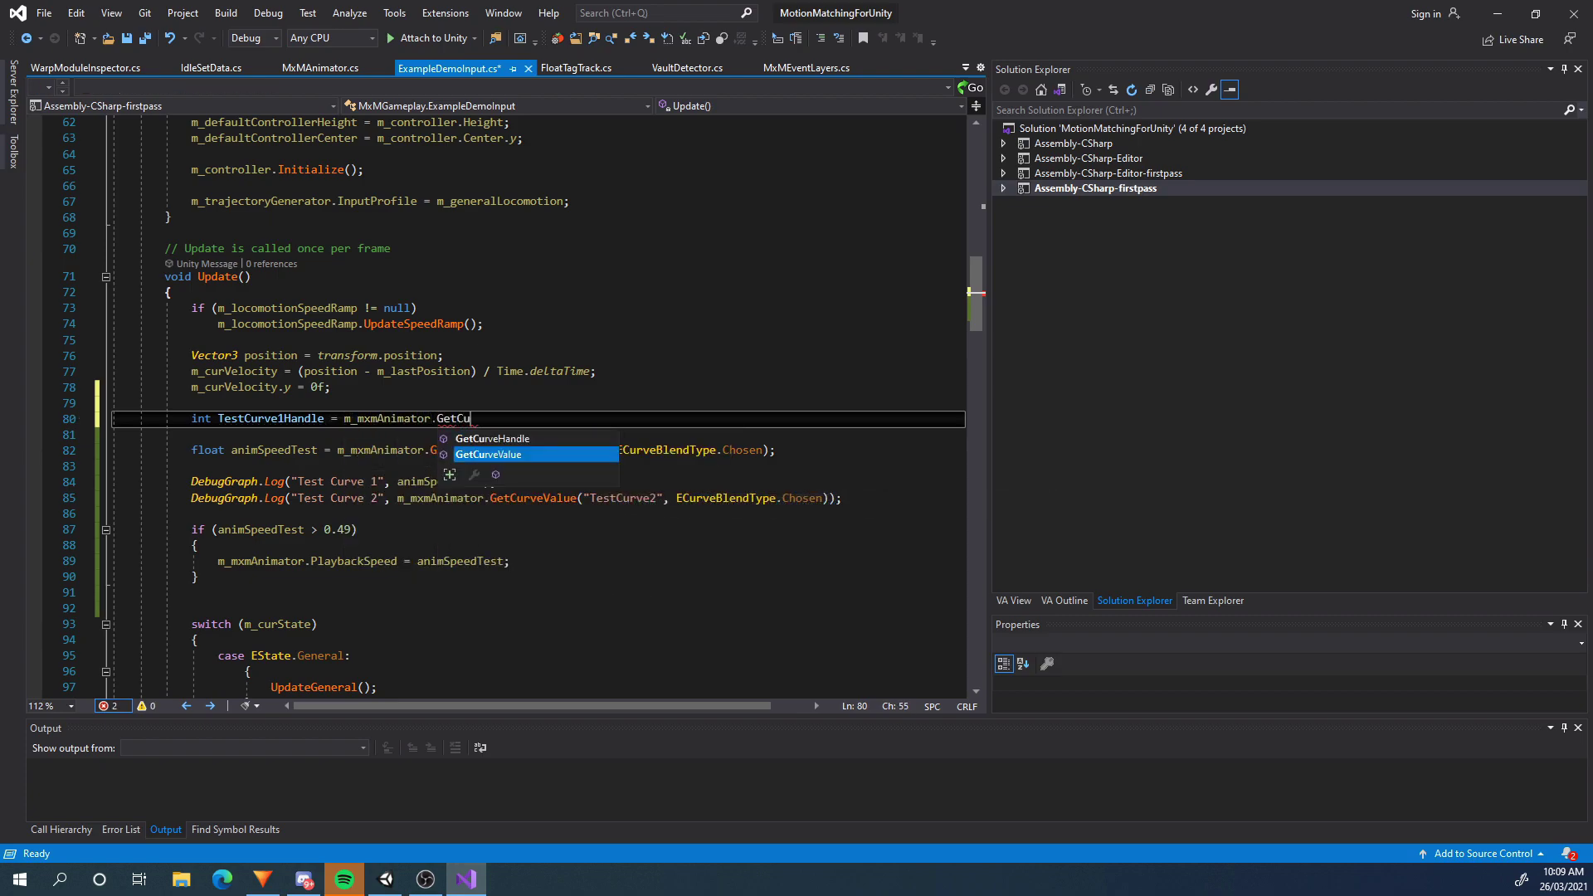
{"action": "key", "text": "Up"}
{"action": "key", "text": "Tab"}
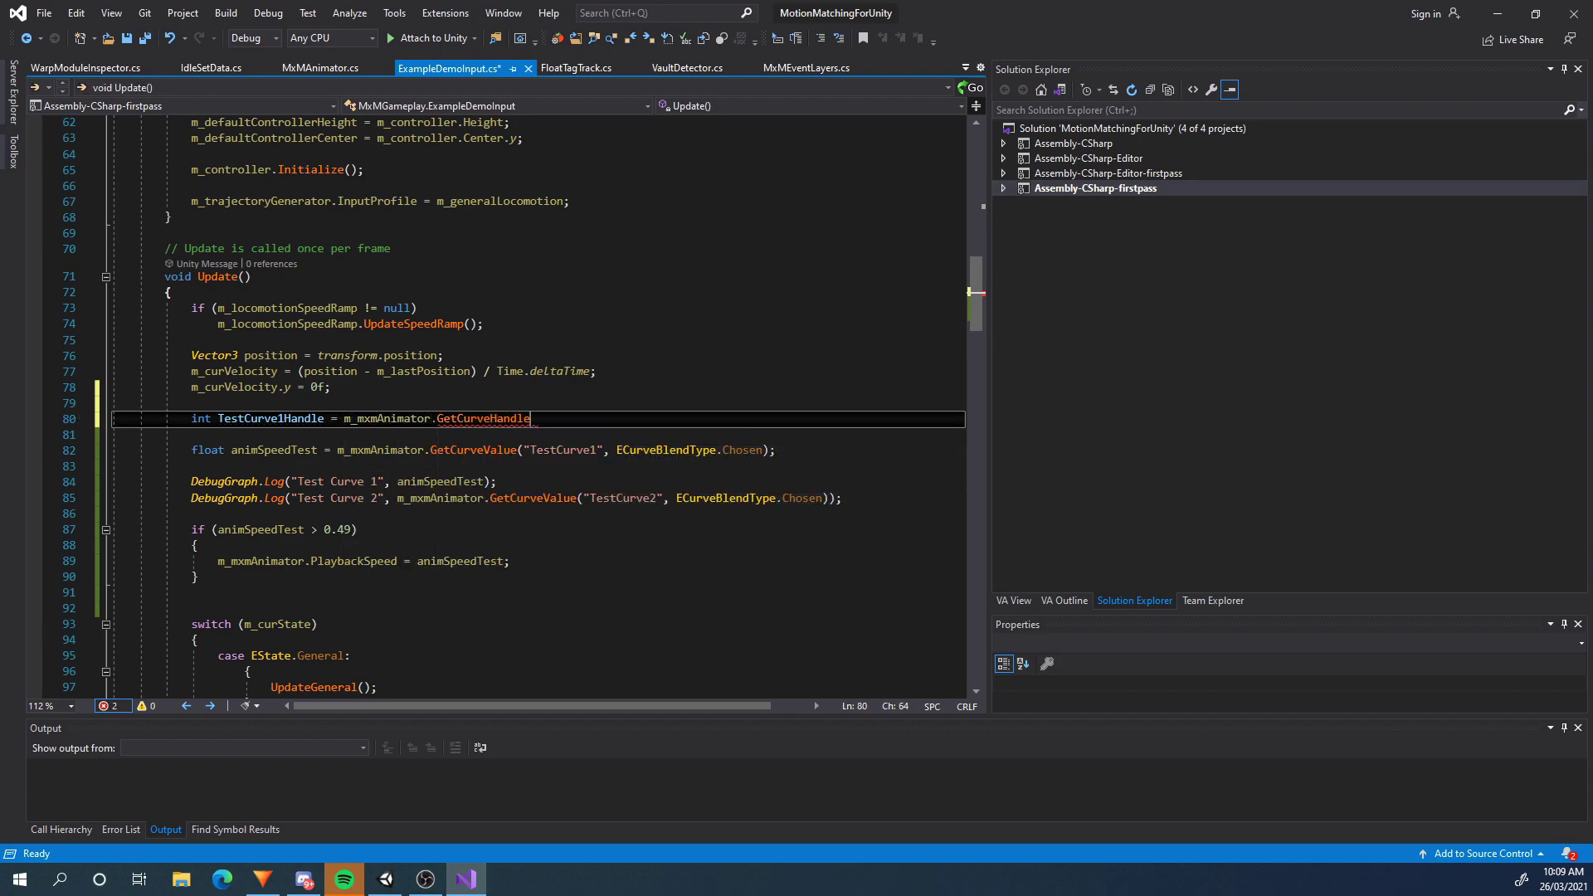
{"action": "type", "text": "(\""}
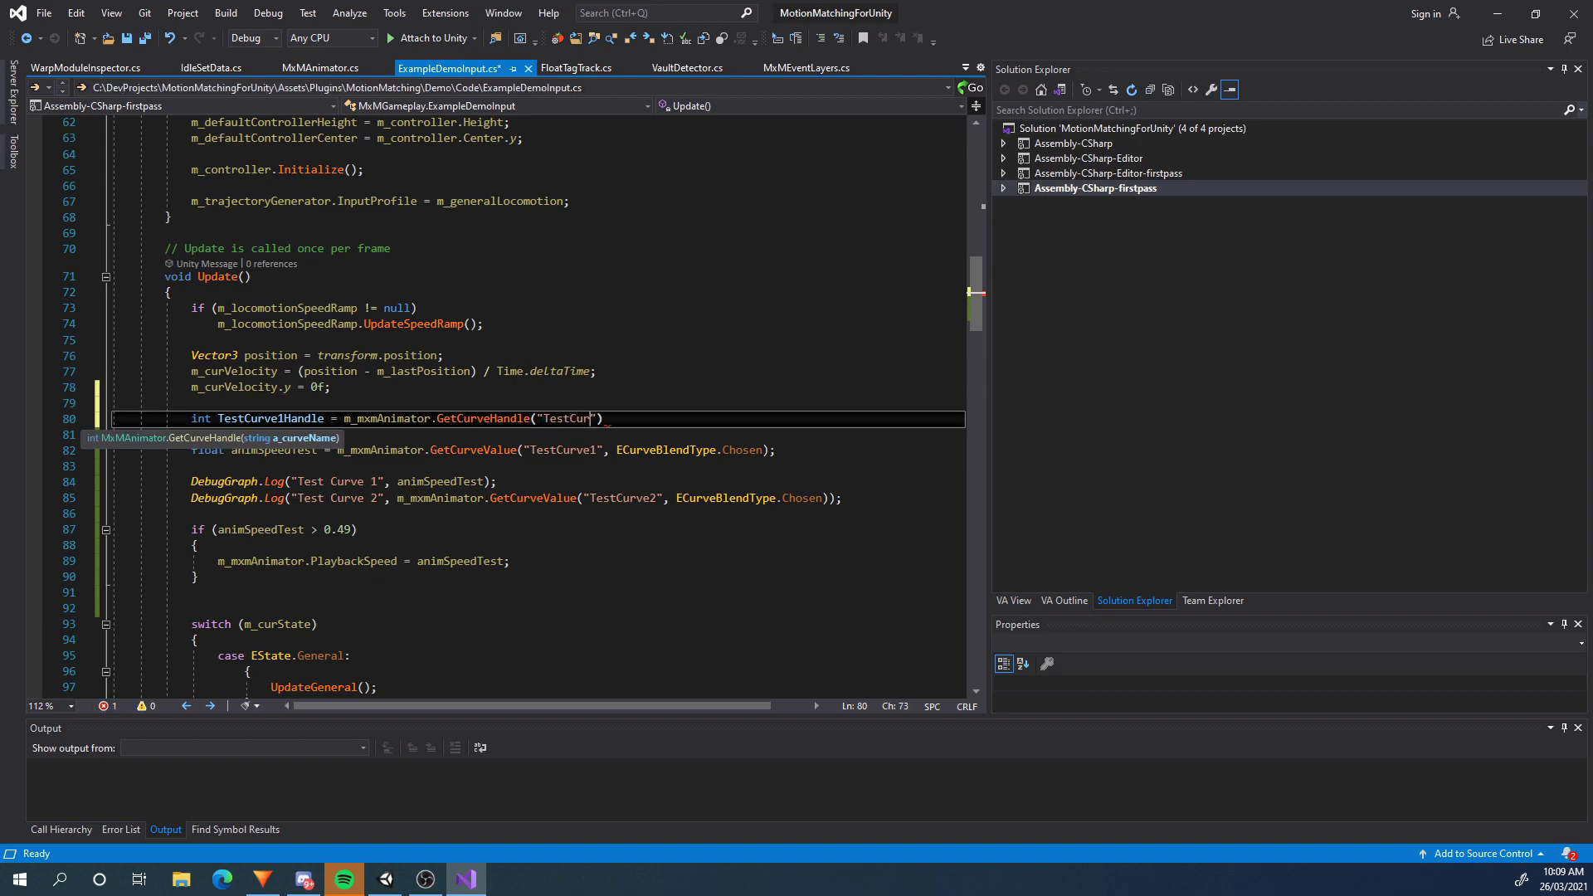
{"action": "type", "text": "TestCurve1\");"}
{"action": "key", "text": "ctrl+s"}
Replace the "TestCurve1" string on line 82 with TestCurve1Handle, fix the typo, and save
{"action": "left_click", "coordinate": [612, 456]}
{"action": "key", "text": "ctrl+shift+Left"}
{"action": "key", "text": "ctrl+shift+Left"}
{"action": "key", "text": "BackSpace"}
{"action": "key", "text": "BackSpace"}
{"action": "type", "text": "TestCu"}
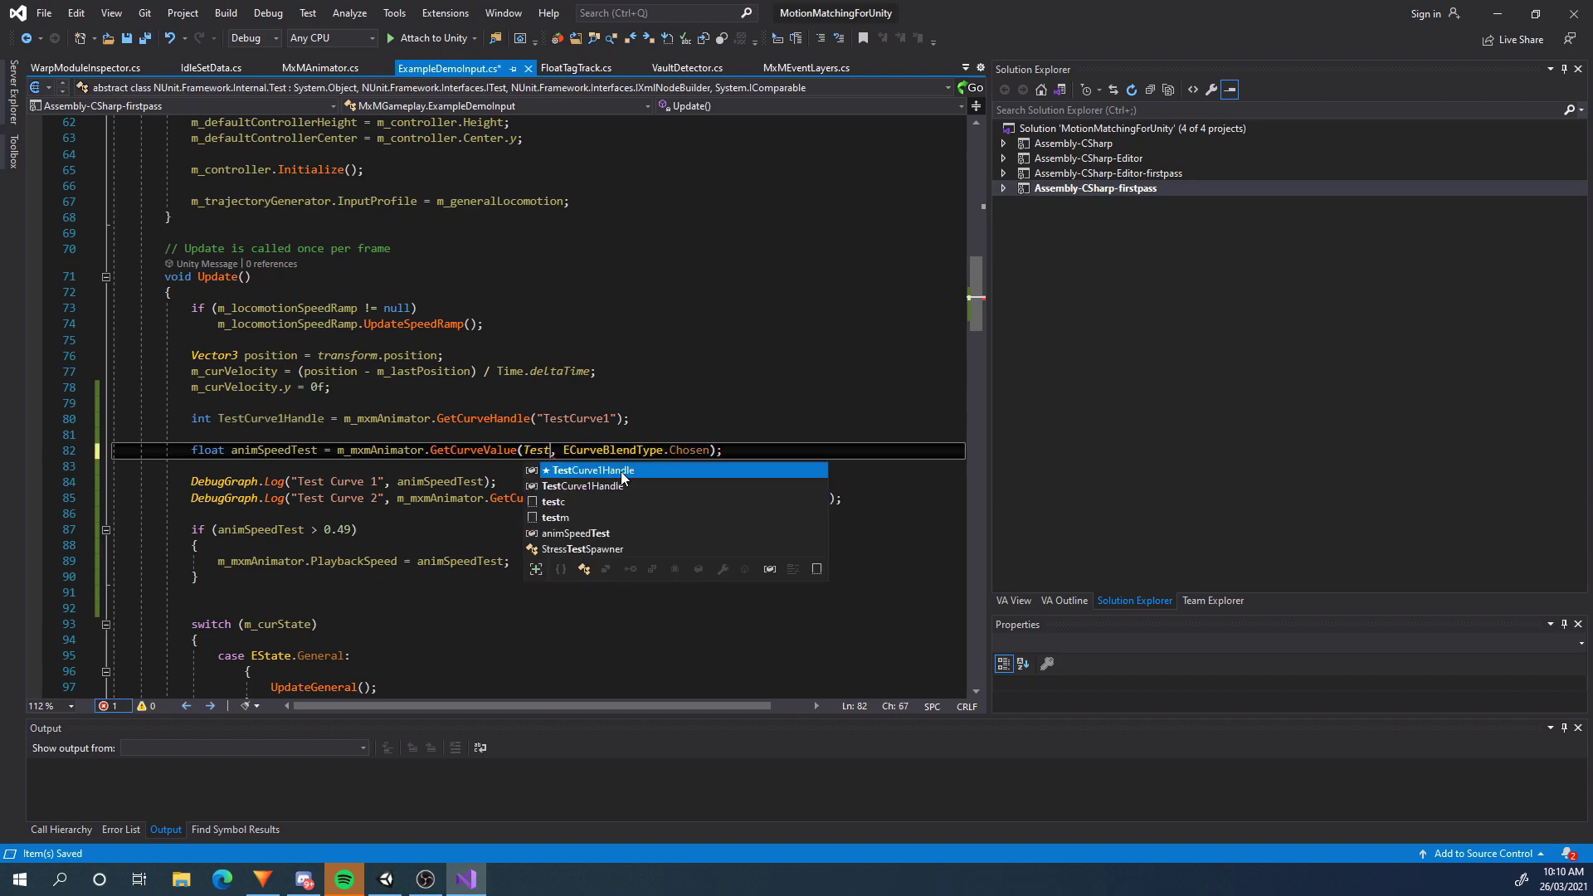
{"action": "type", "text": "ve1Handl"}
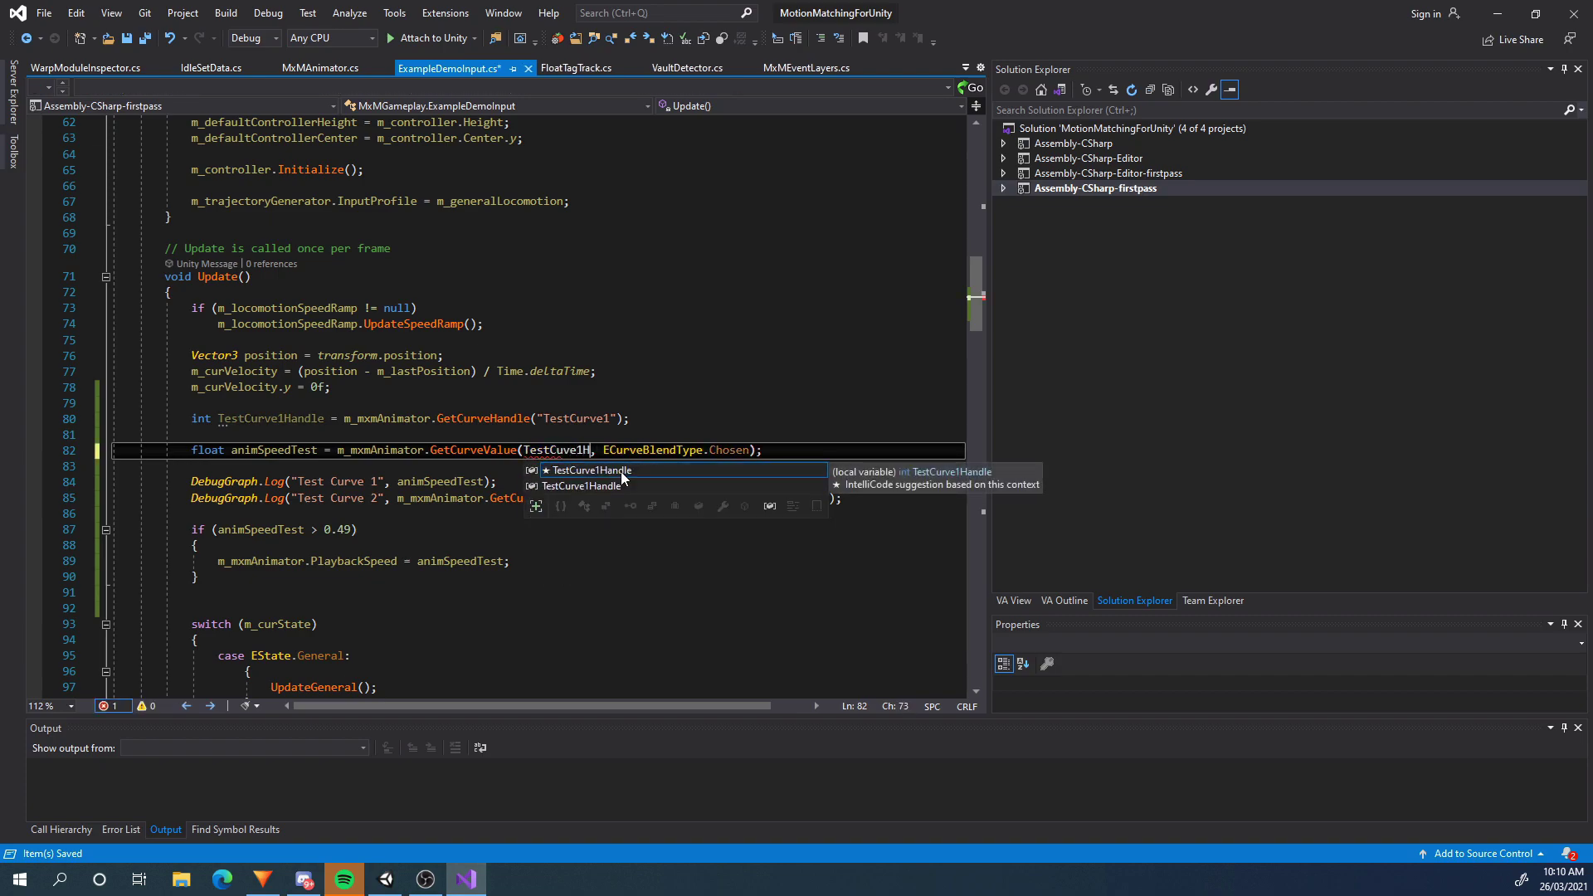
{"action": "type", "text": "e"}
{"action": "key", "text": "Escape"}
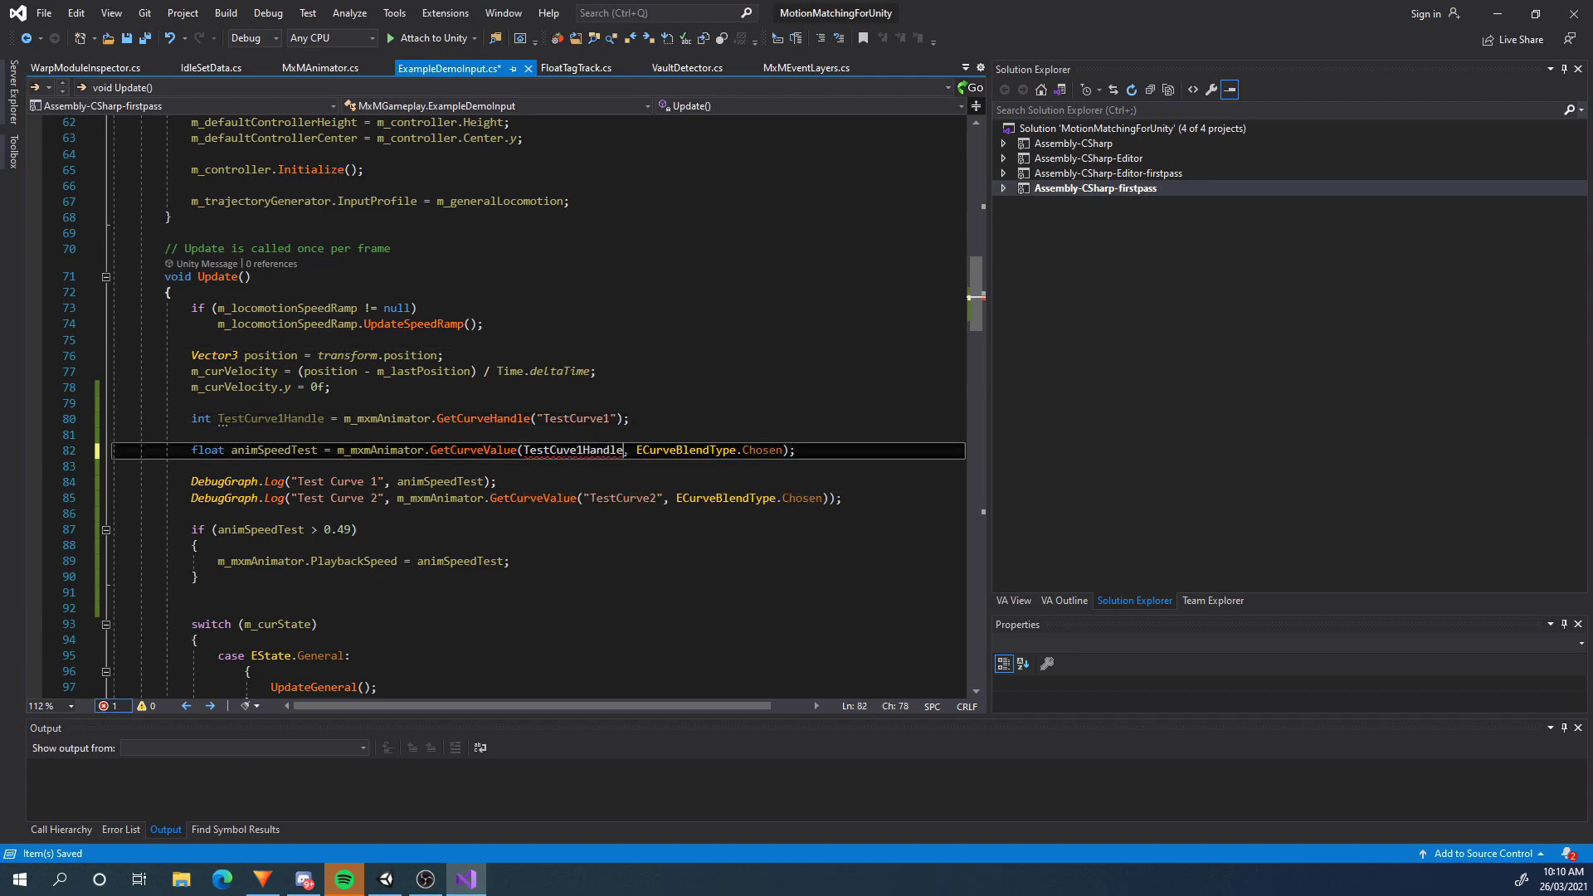
{"action": "key", "text": "Left"}
{"action": "key", "text": "Left"}
{"action": "key", "text": "Left"}
{"action": "type", "text": "r"}
{"action": "left_click", "coordinate": [665, 419]}
{"action": "key", "text": "ctrl+s"}
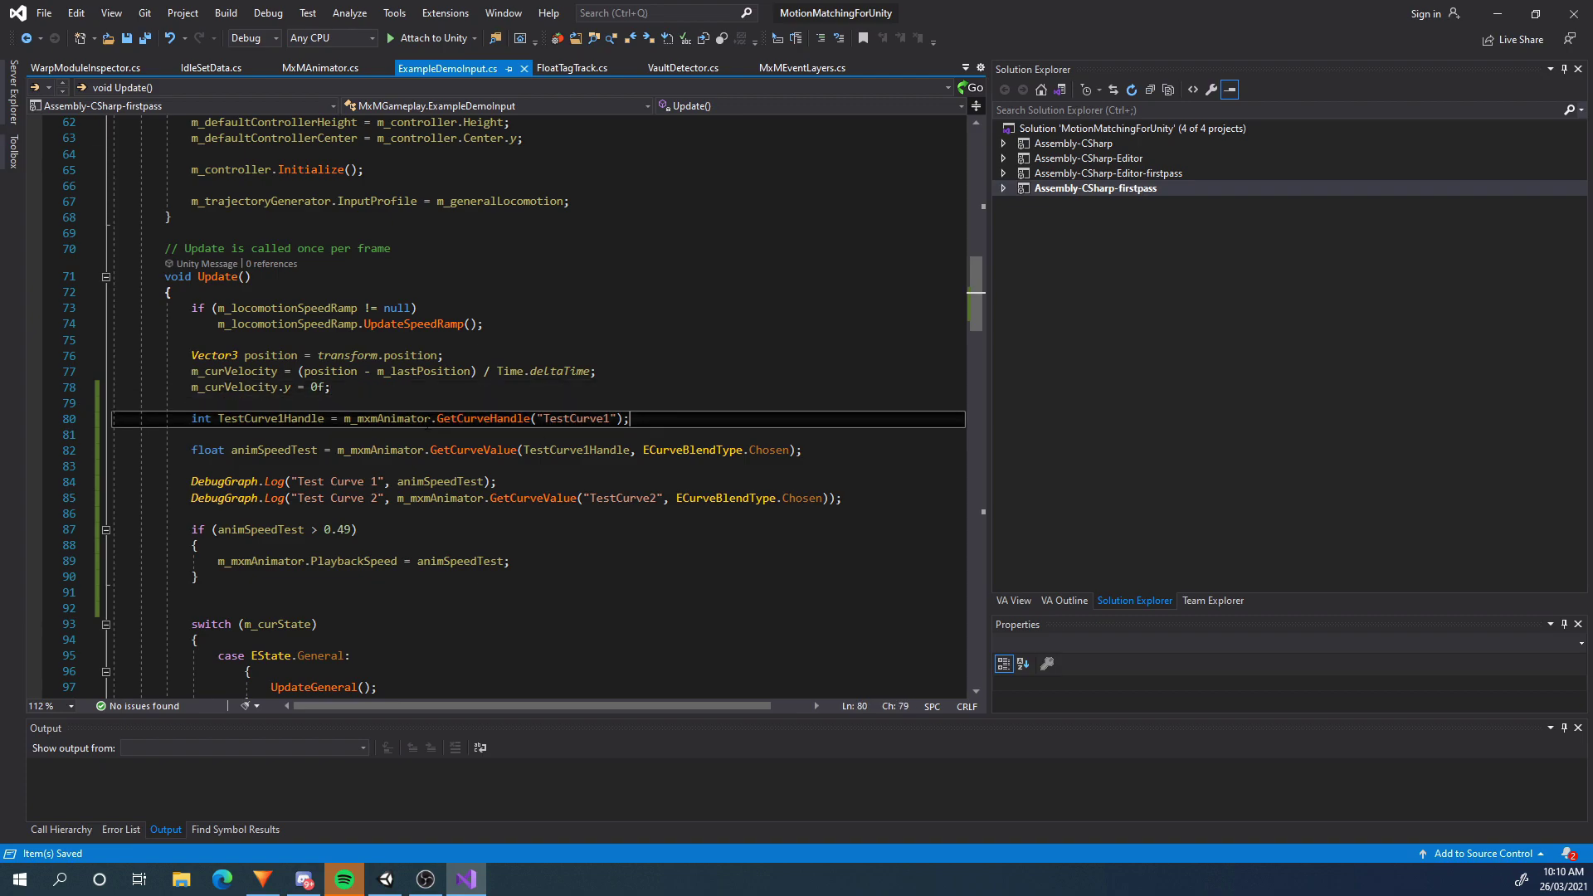
Review the new TestCurve1Handle declaration on line 80
{"action": "left_click_drag", "start_coordinate": [184, 418], "coordinate": [639, 419]}
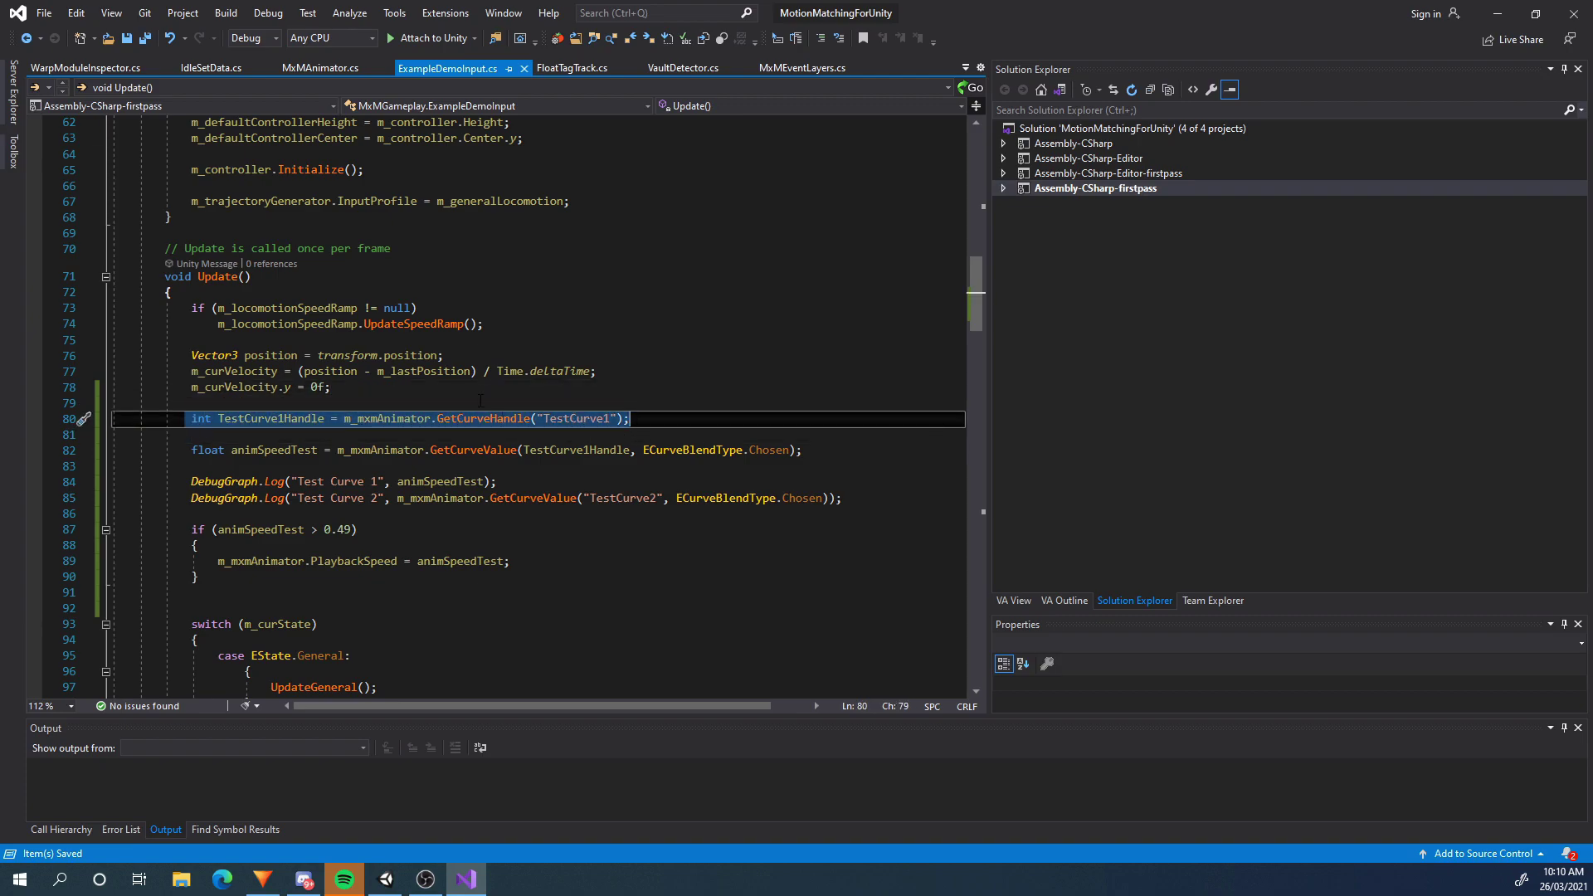
{"action": "scroll", "coordinate": [461, 390], "scroll_direction": "up", "scroll_amount": 5}
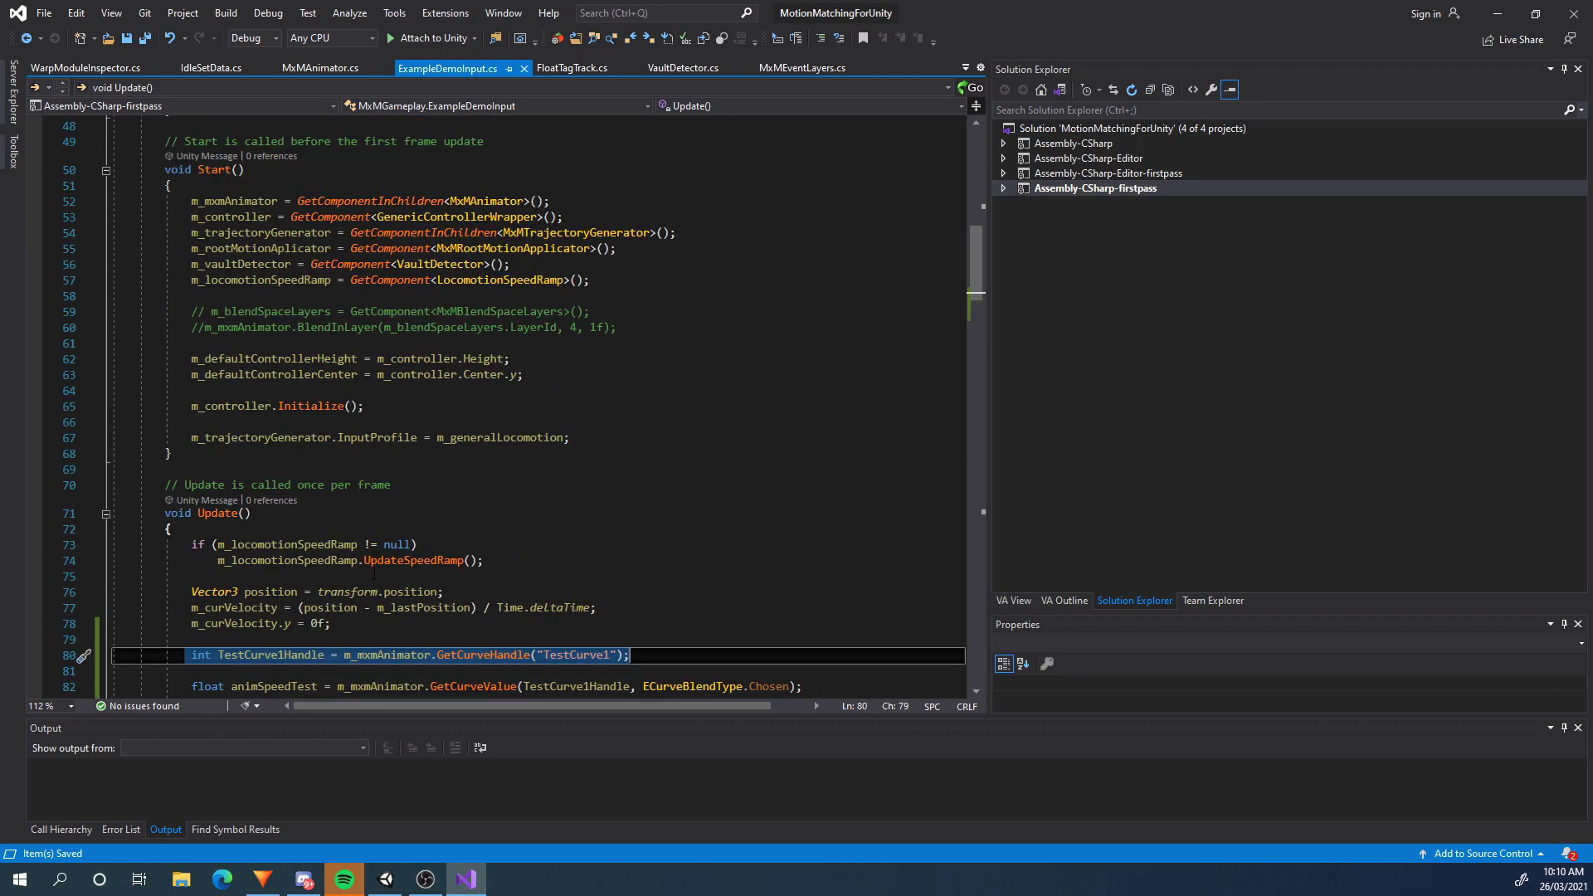
{"action": "scroll", "coordinate": [221, 646], "scroll_direction": "down", "scroll_amount": 4}
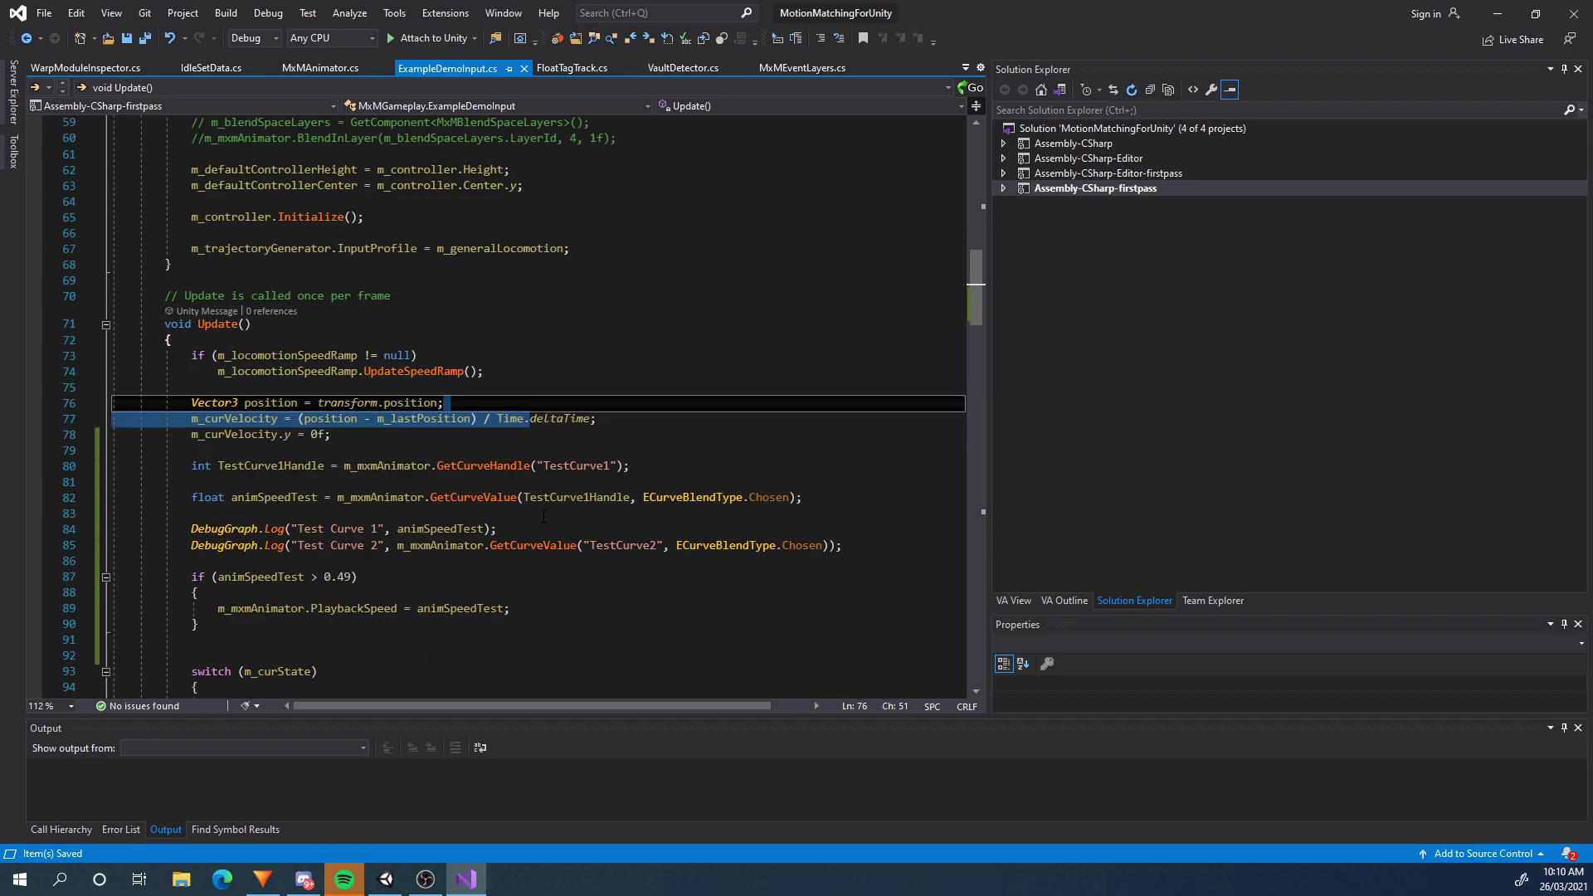
{"action": "left_click_drag", "start_coordinate": [628, 465], "coordinate": [667, 470]}
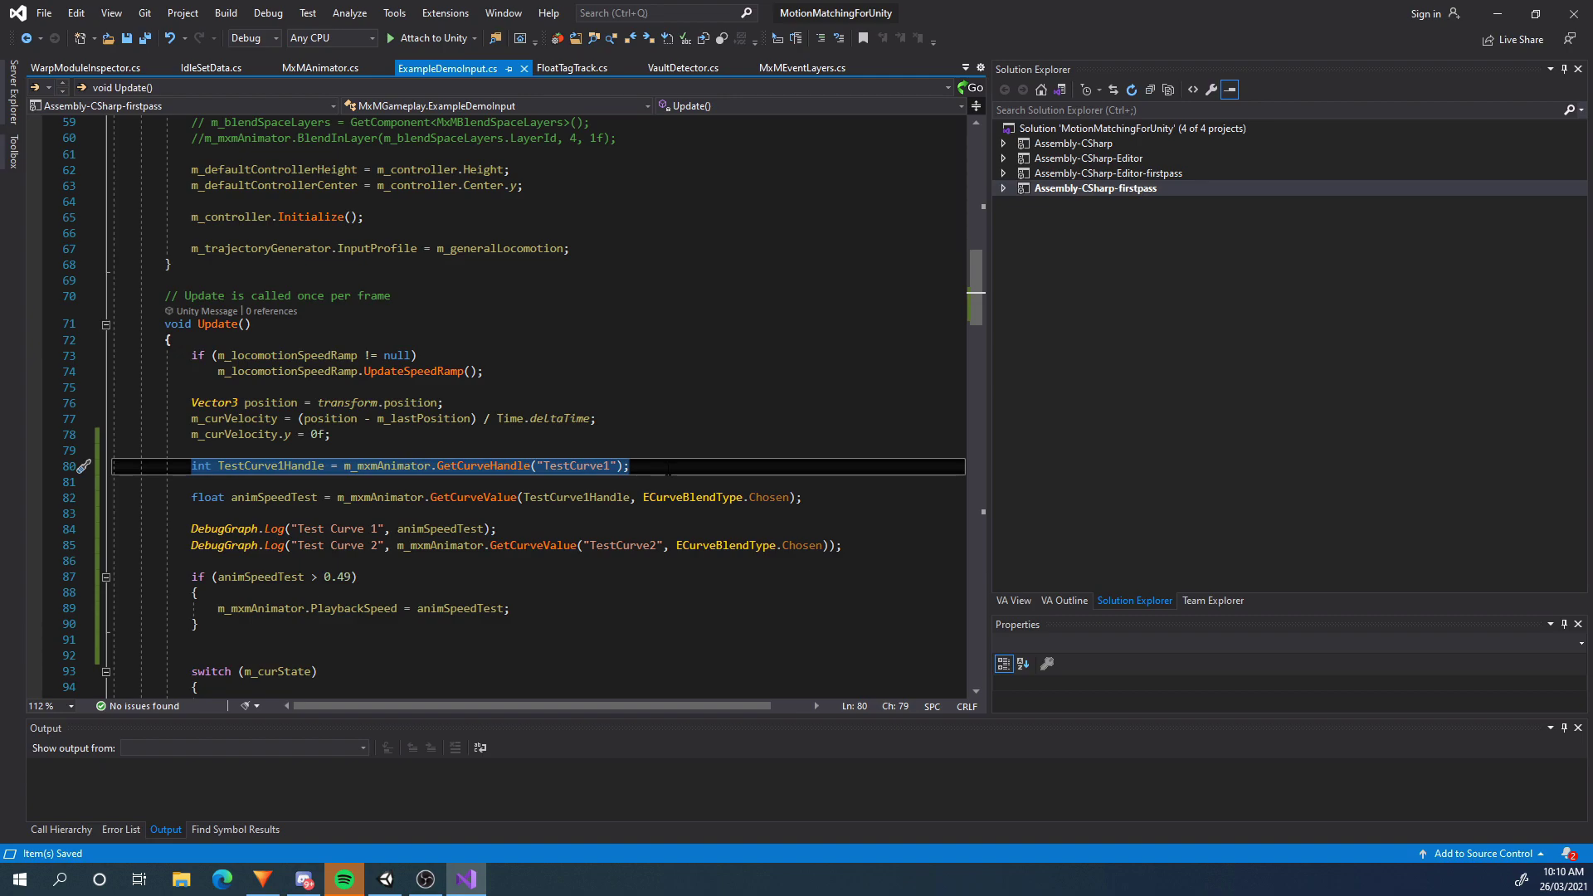
{"action": "left_click", "coordinate": [667, 470]}
Play the demo in Unity, run the robot with W and A while Squiggle graphs both curves, then stop
{"action": "left_click", "coordinate": [424, 878]}
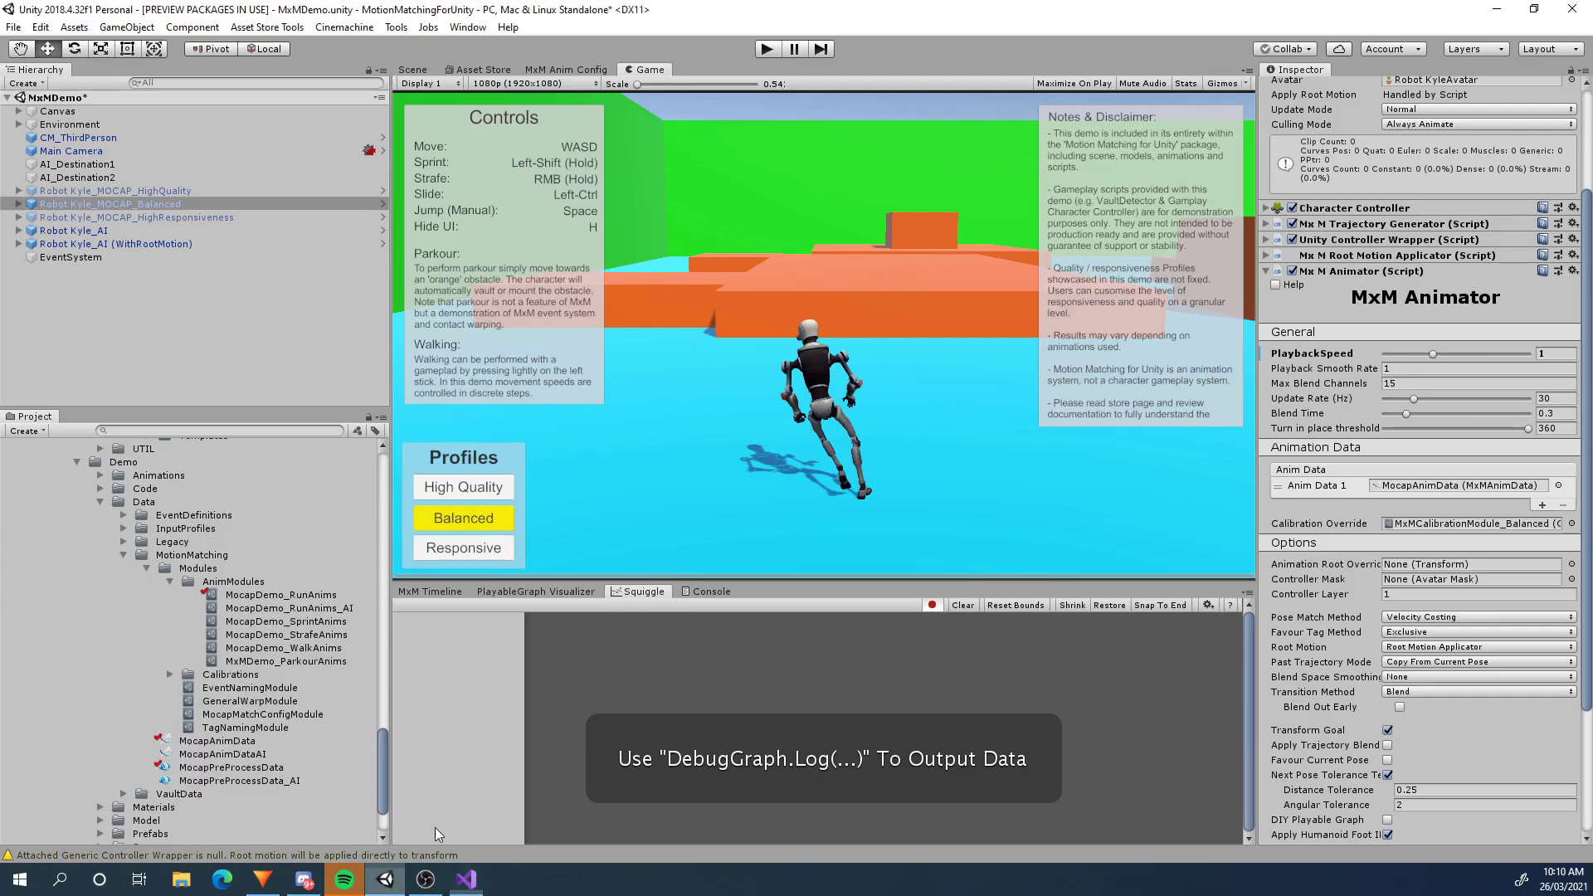
{"action": "left_click", "coordinate": [769, 50]}
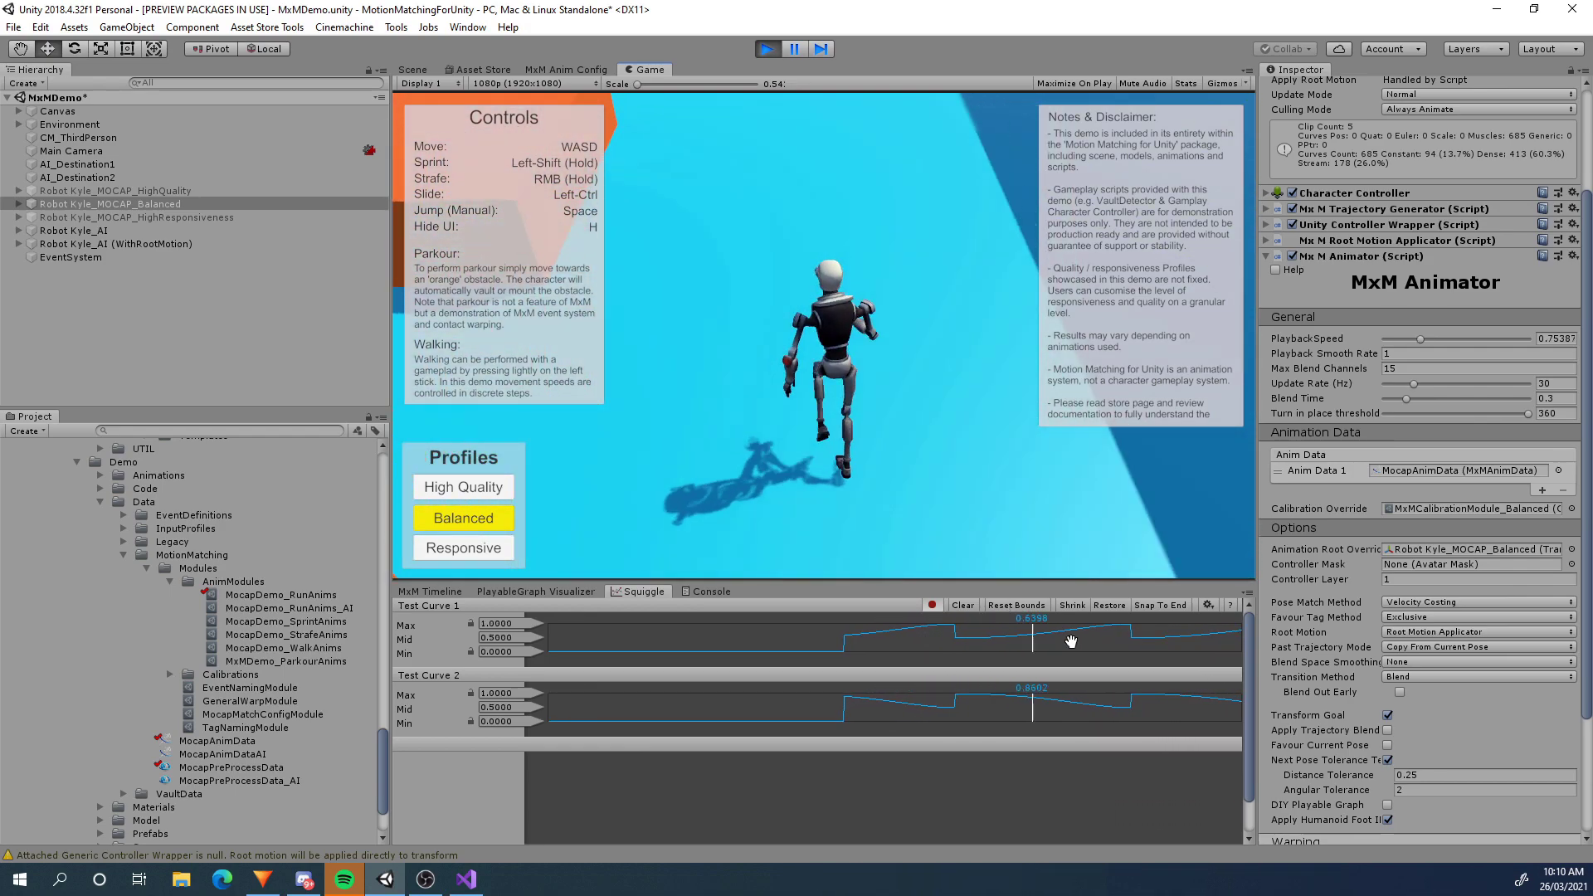
{"action": "key", "text": "w"}
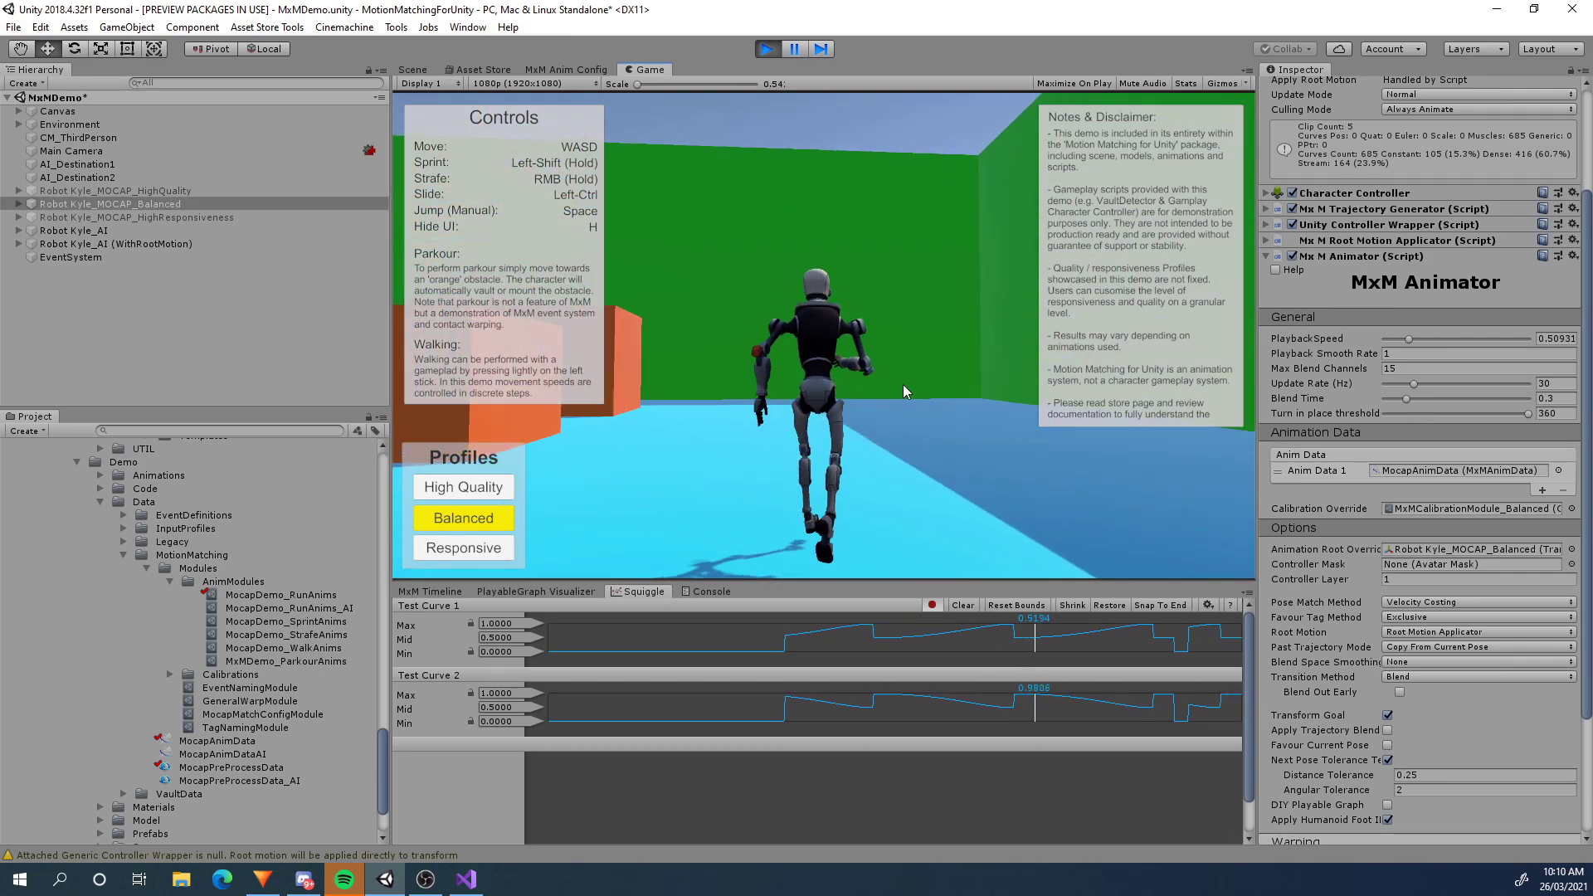
{"action": "key", "text": "a"}
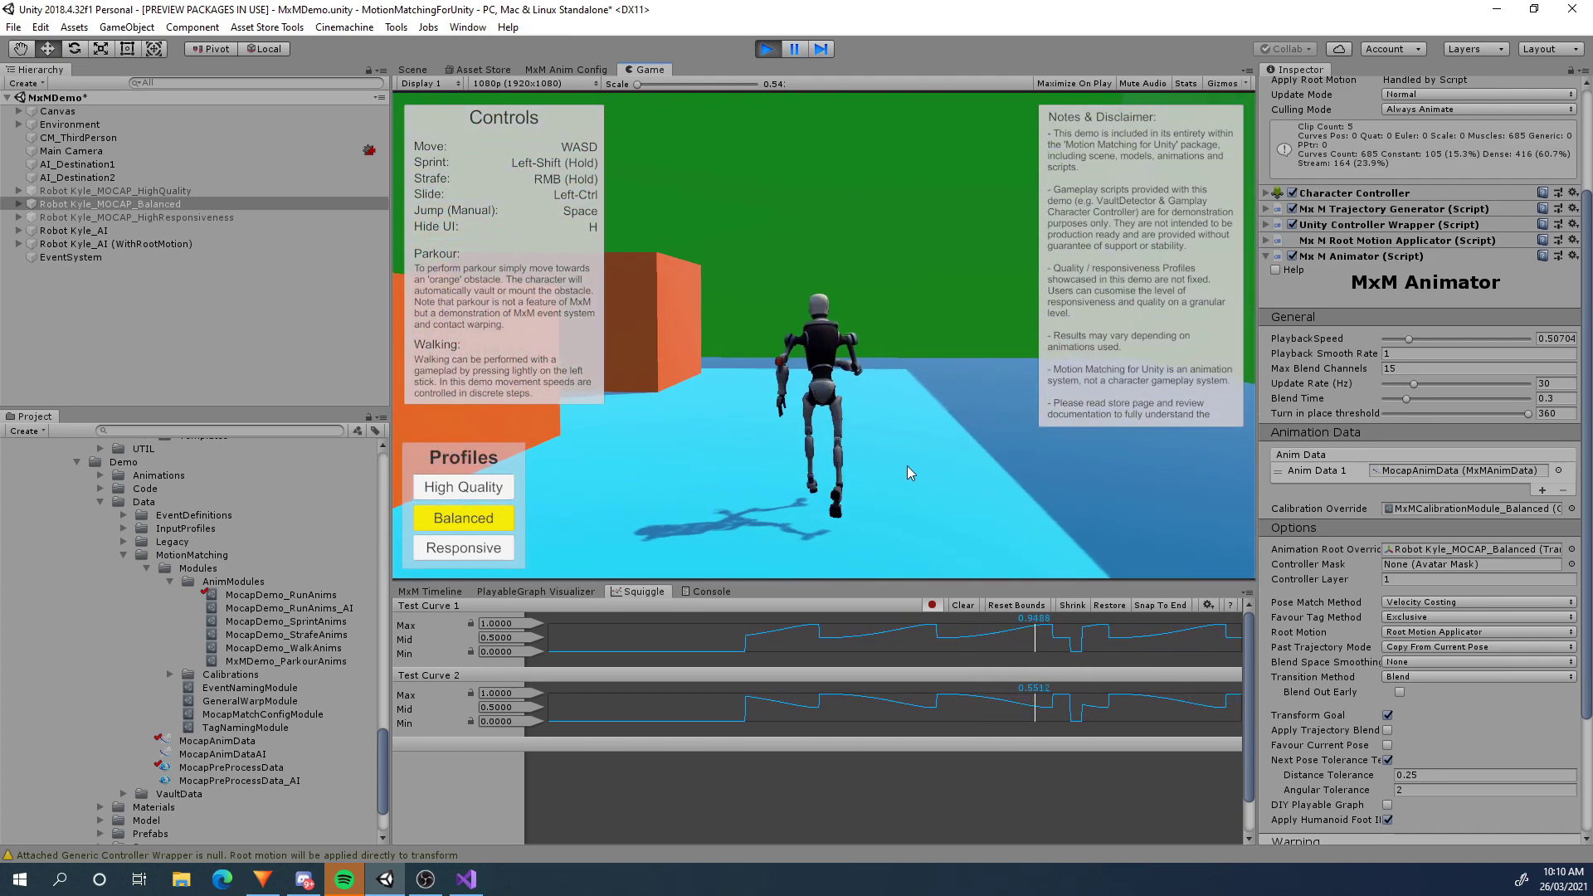
{"action": "key", "text": "w"}
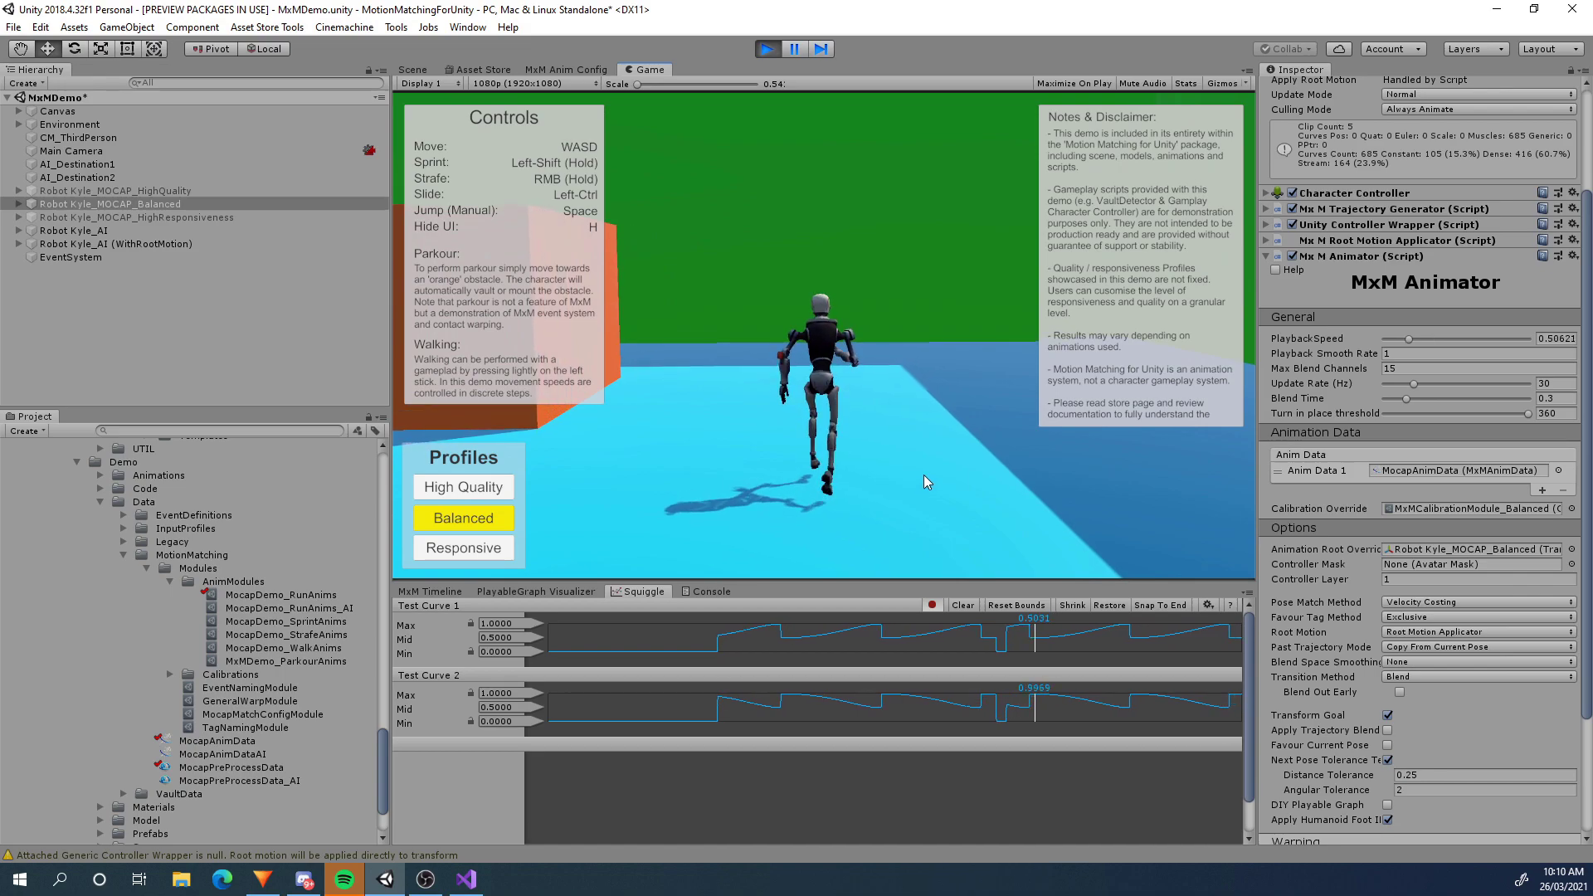
{"action": "key", "text": "w"}
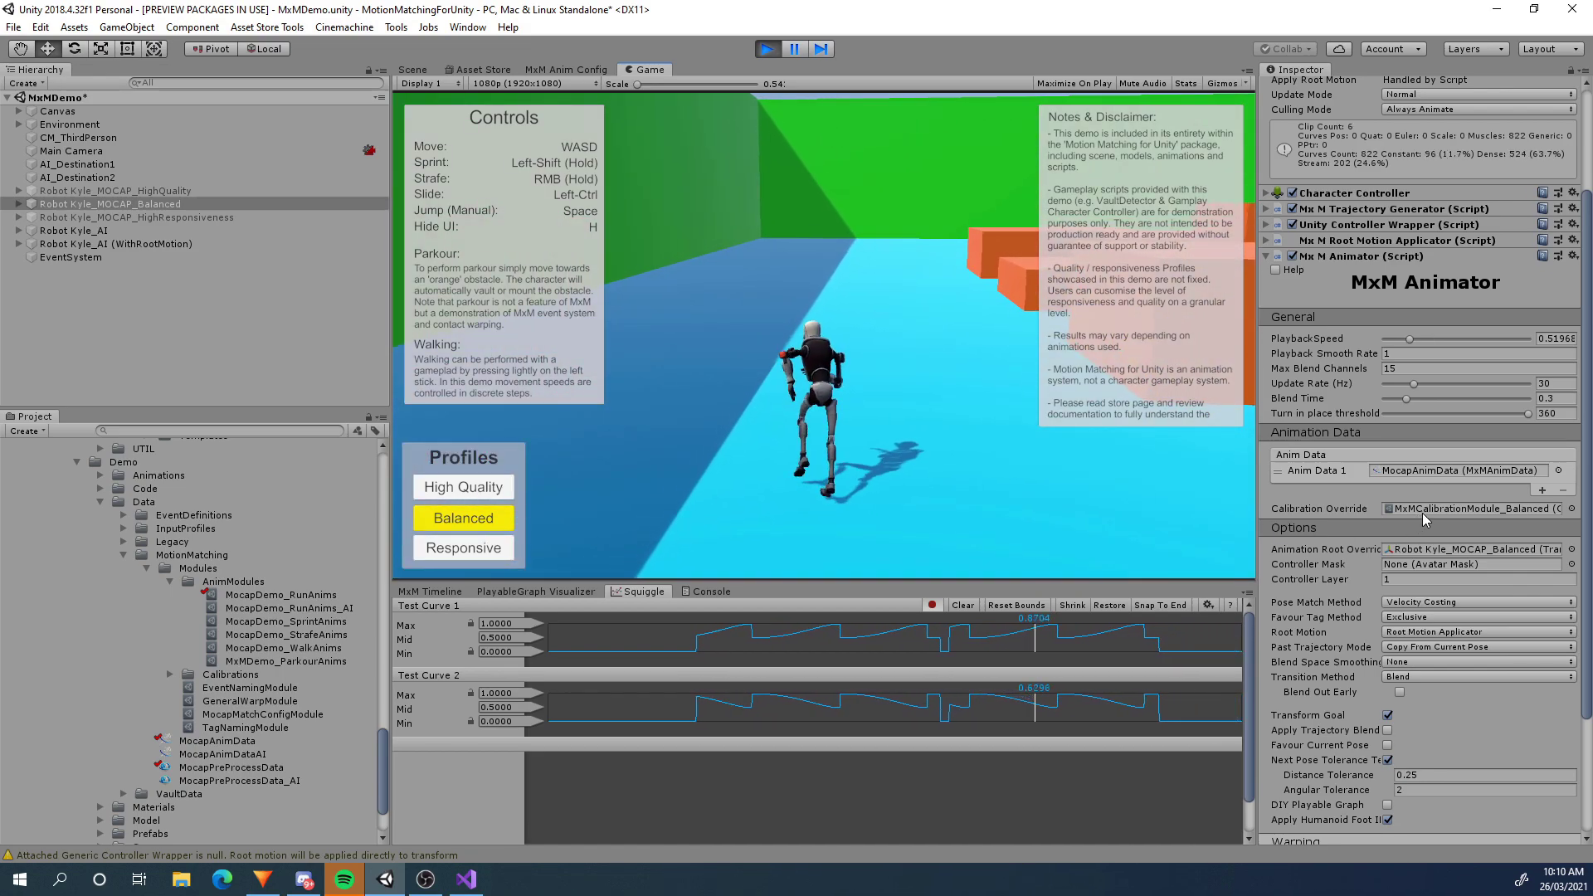
{"action": "key", "text": "w"}
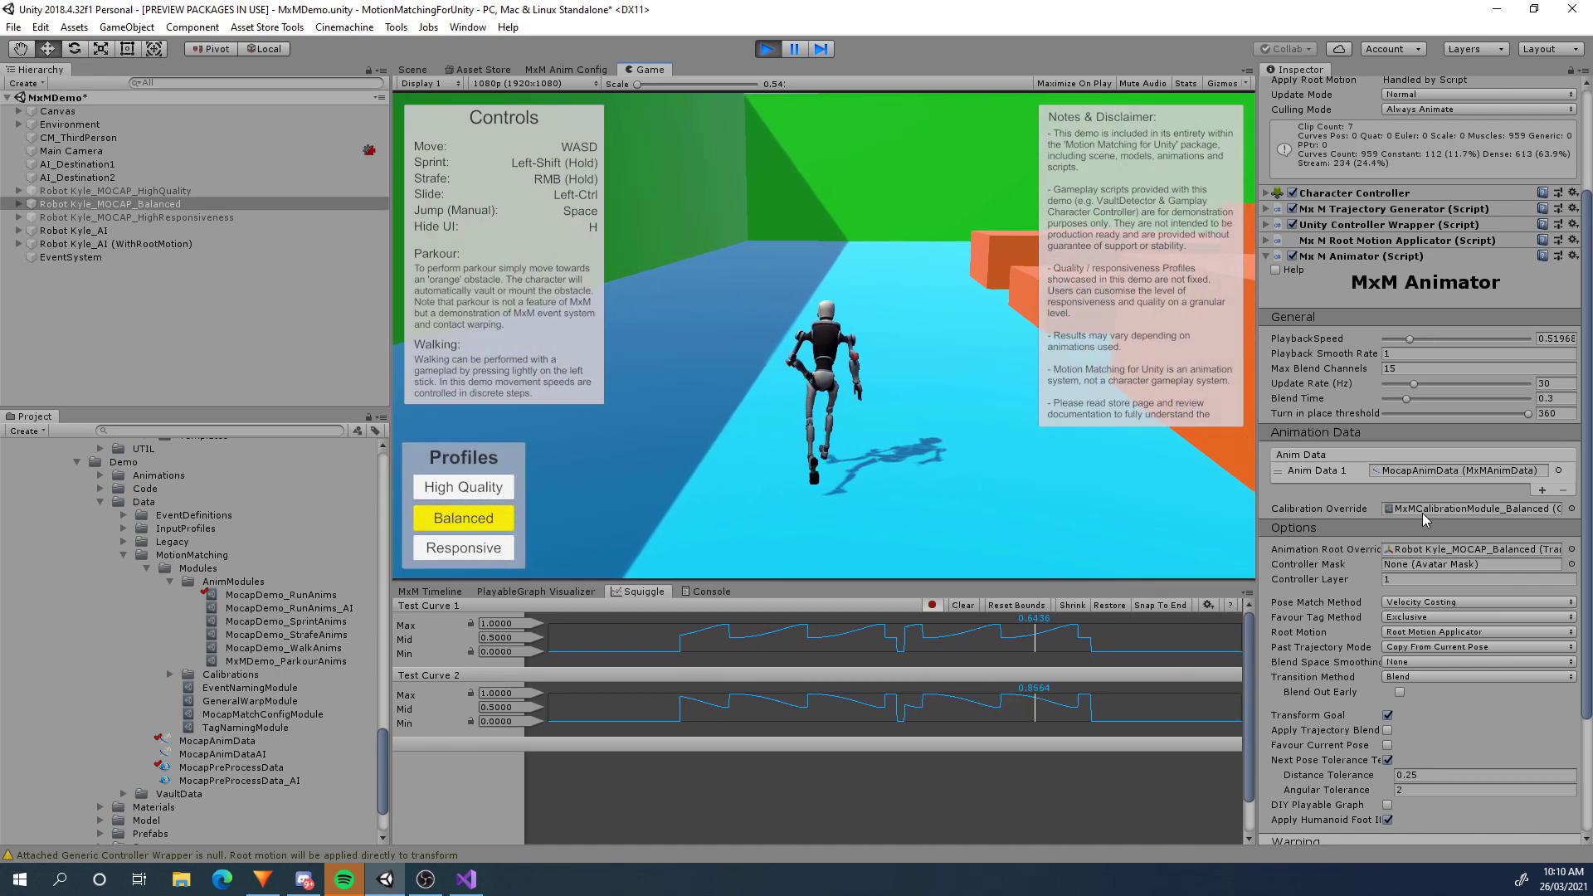
{"action": "key", "text": "w"}
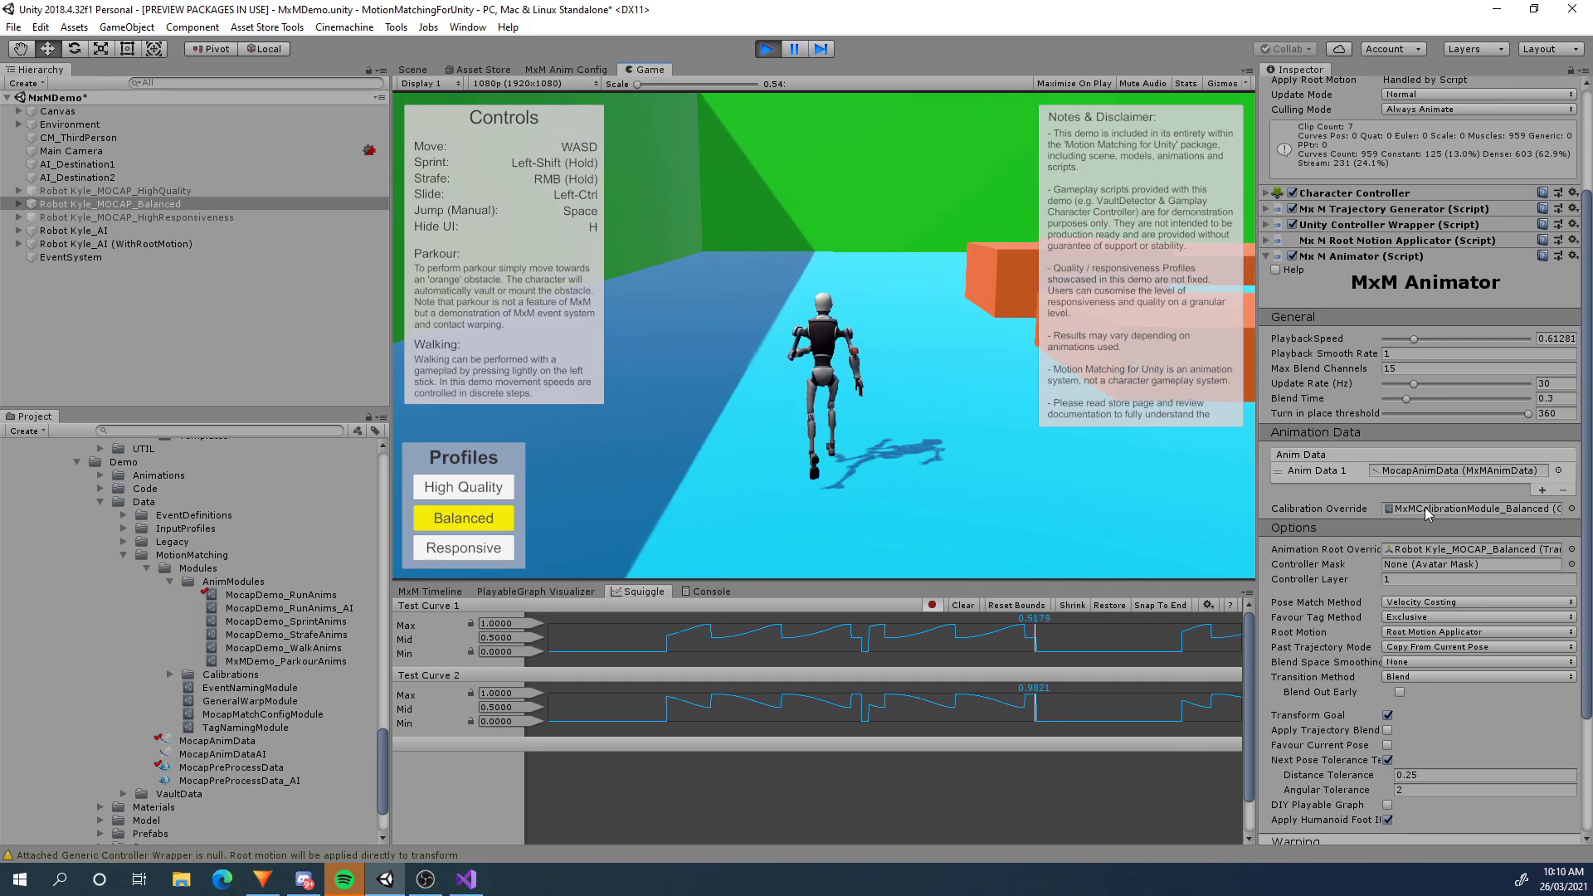
{"action": "key", "text": "w"}
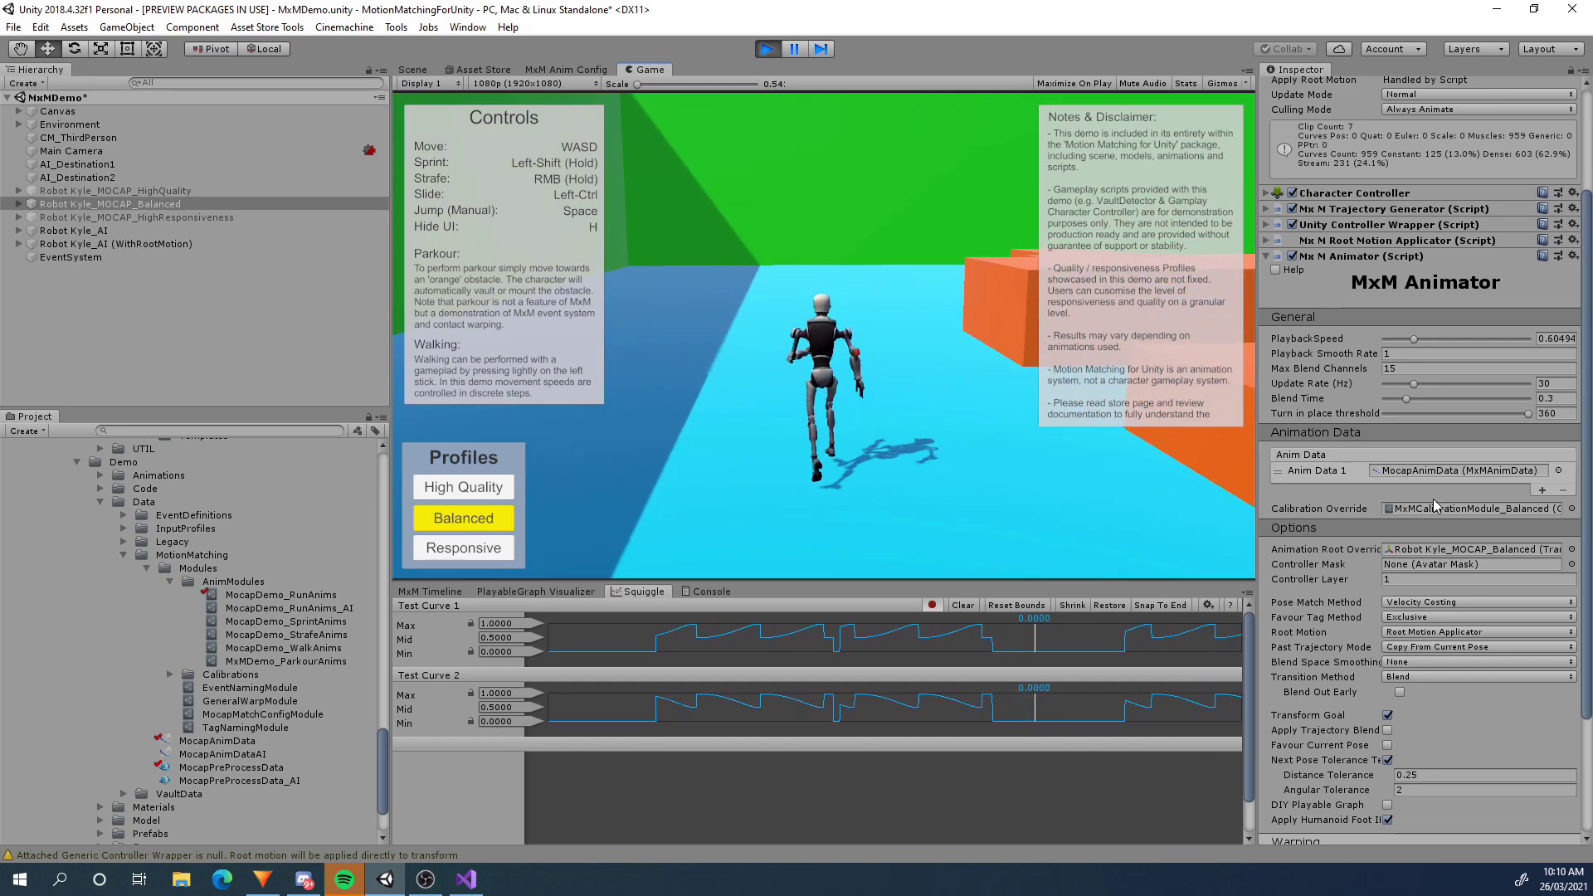
{"action": "left_click", "coordinate": [765, 51]}
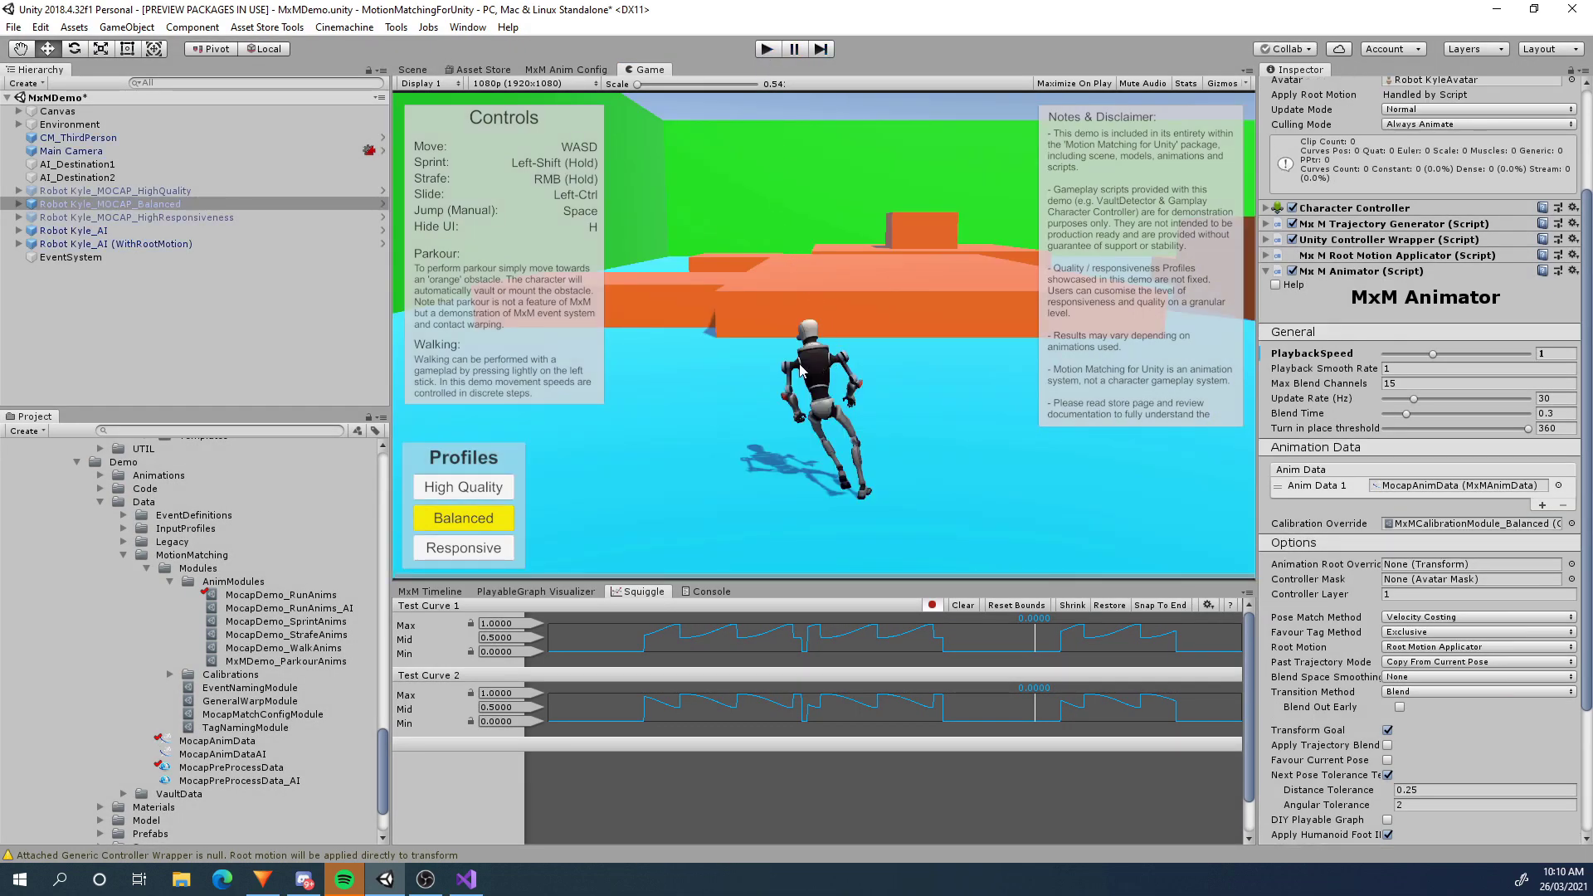